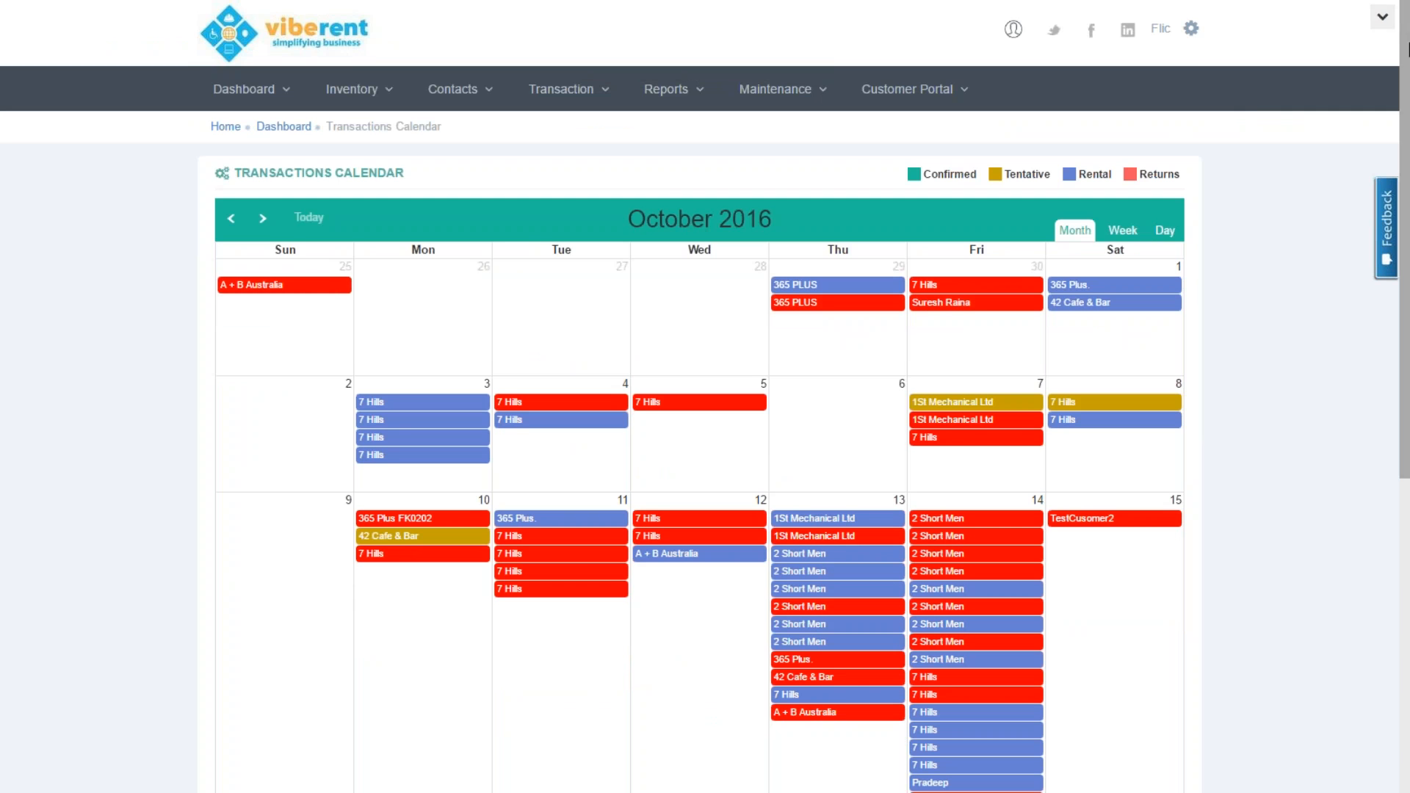
Visit the Xero Load Data page from the settings menu, then go to General Settings
click(1192, 31)
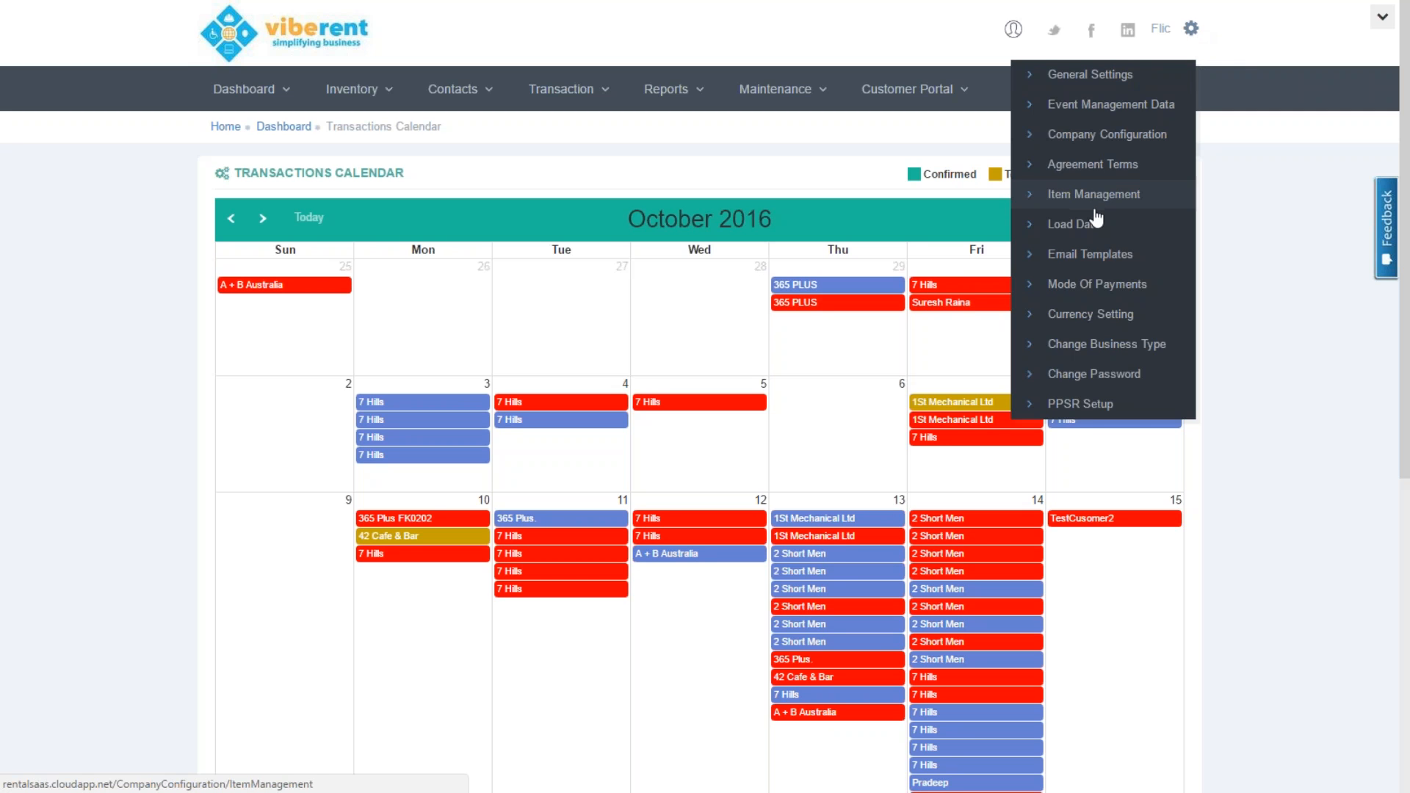
click(1091, 224)
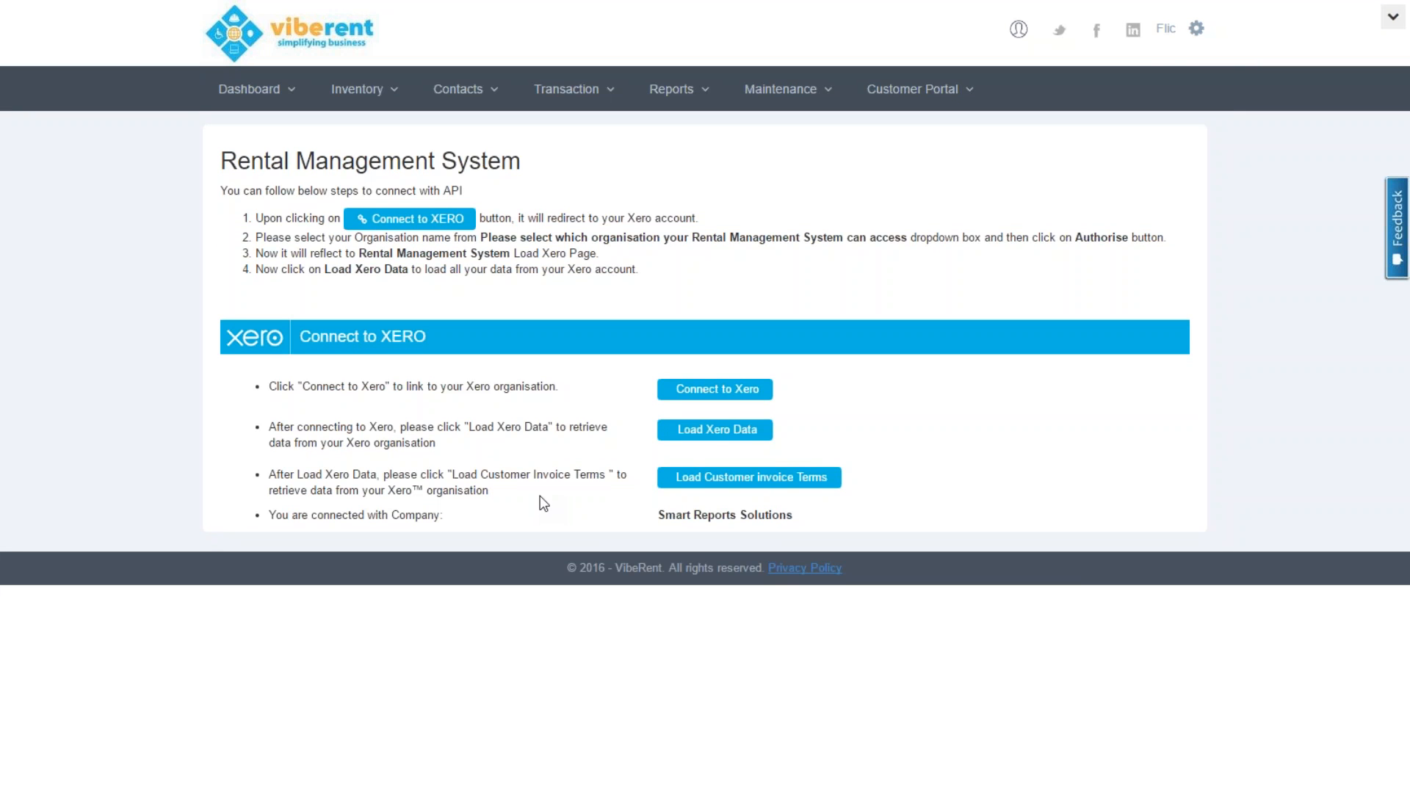
click(1193, 32)
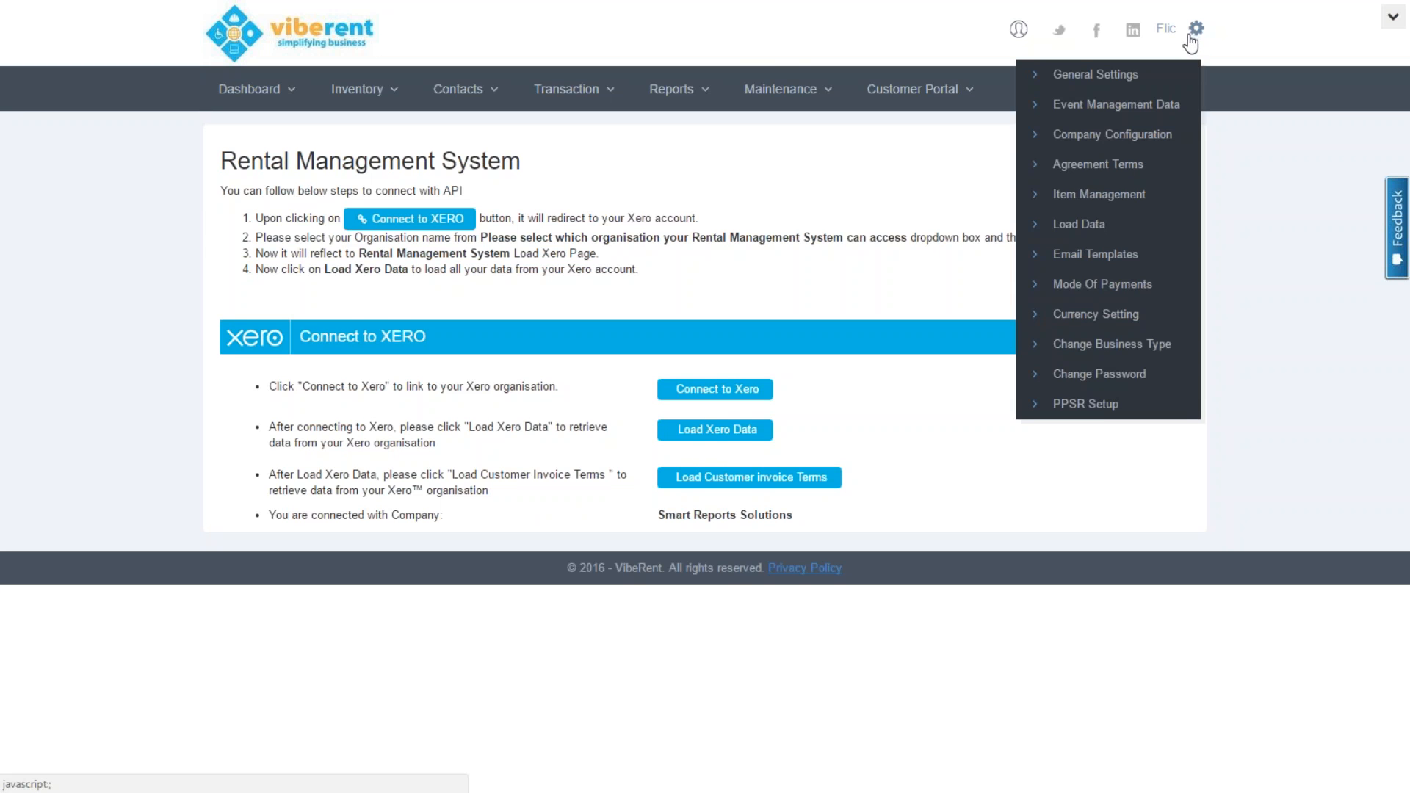
click(1148, 75)
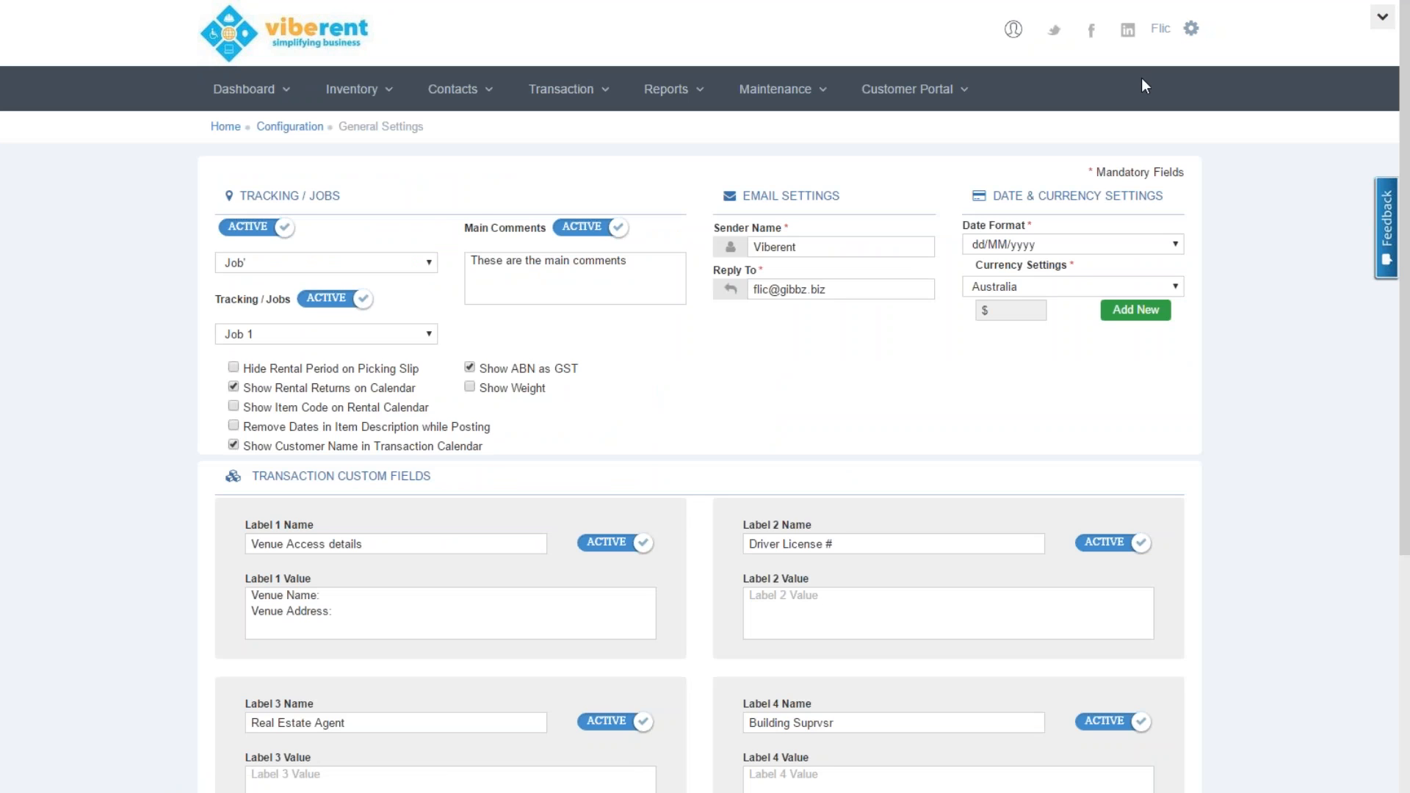
Confirm the dd/MM/yyyy date format and scroll through the custom fields, dismissing the storage warning
click(1003, 250)
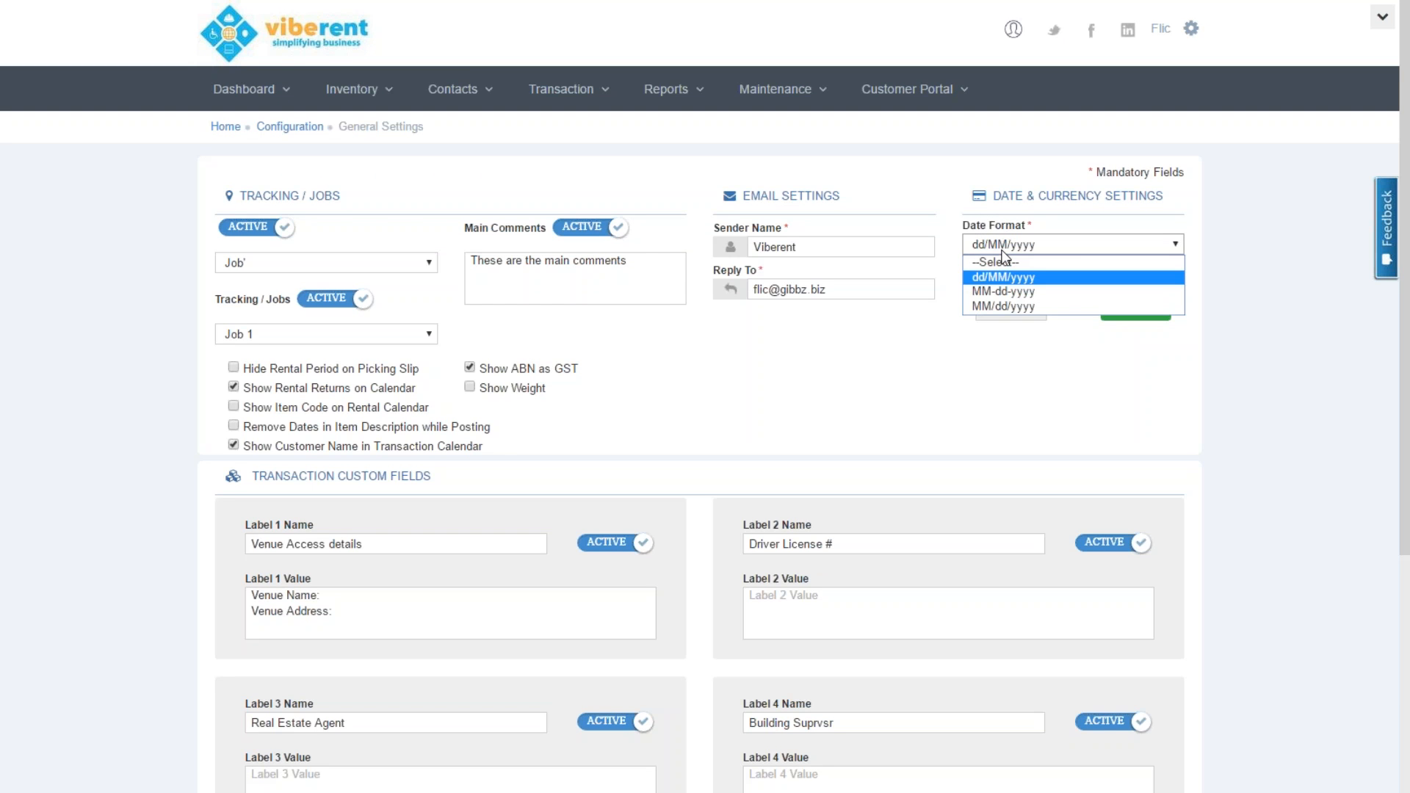
click(1003, 252)
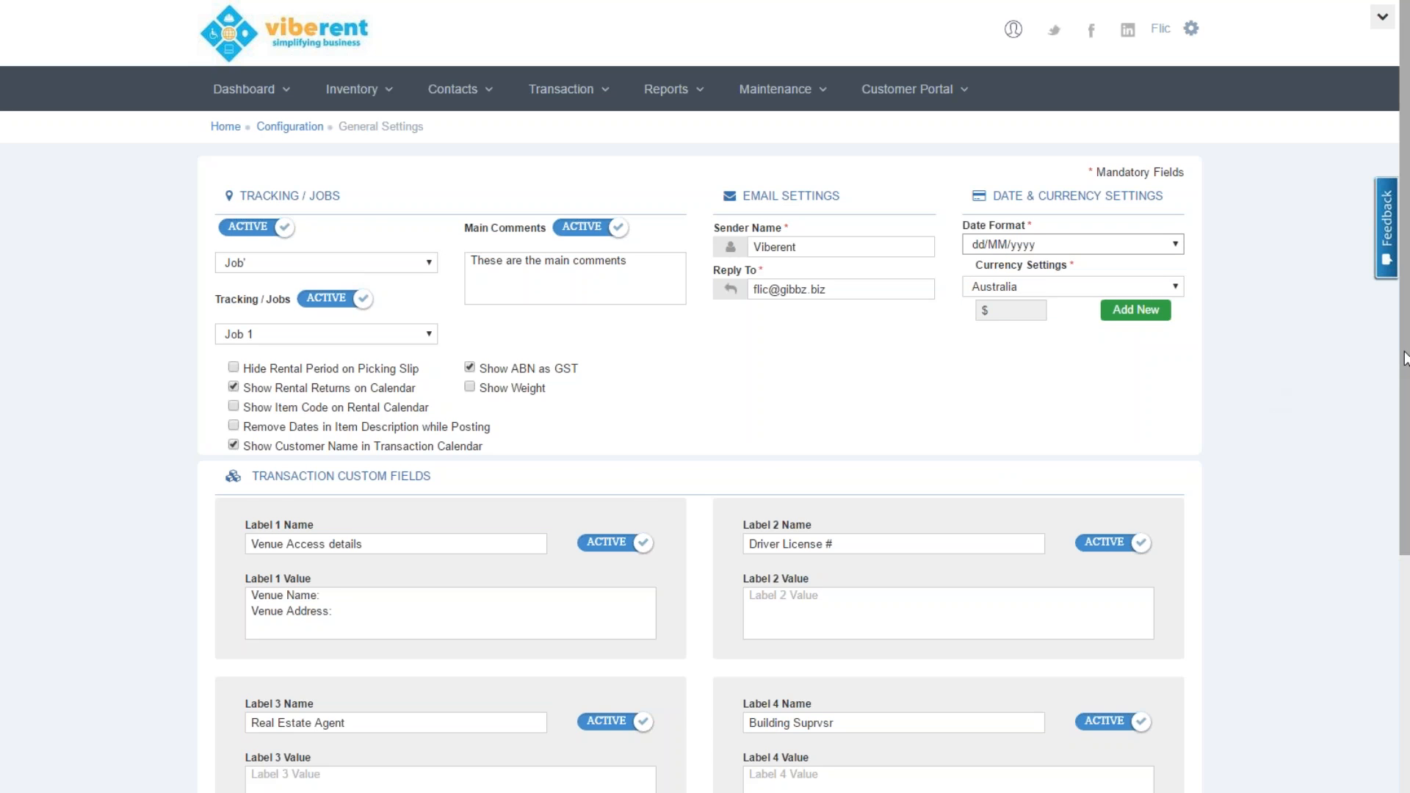
drag(1405, 359, 1345, 570)
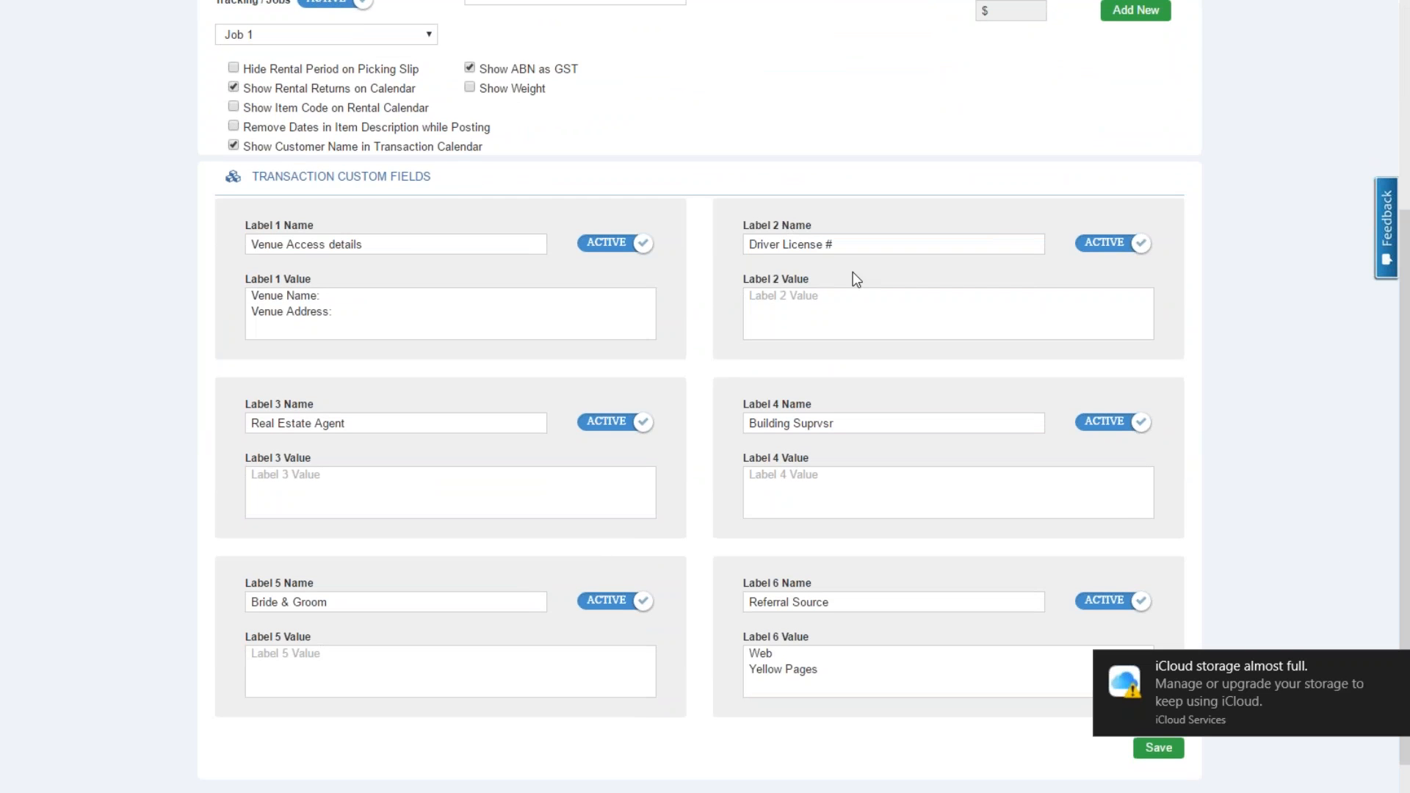
click(1394, 666)
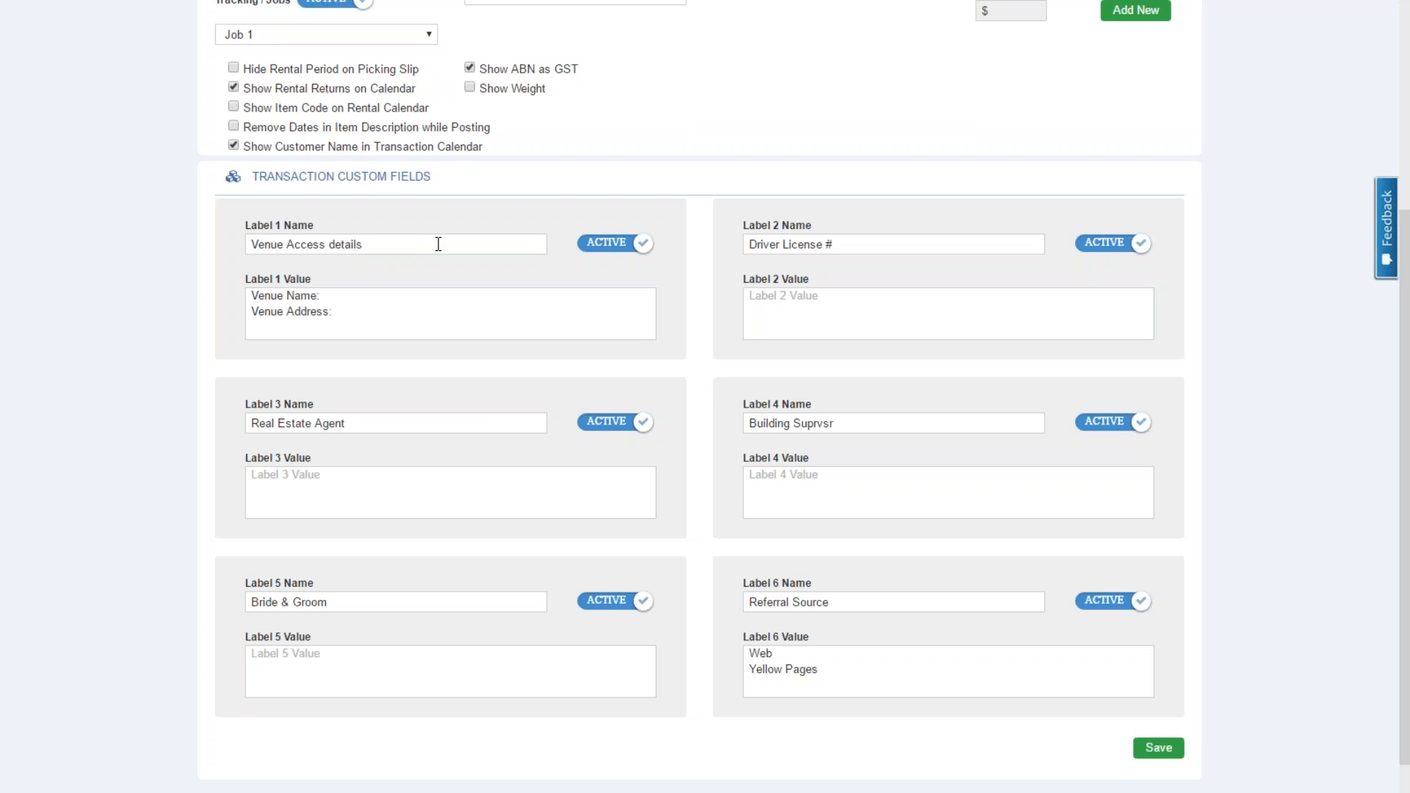
drag(1405, 374, 1379, 105)
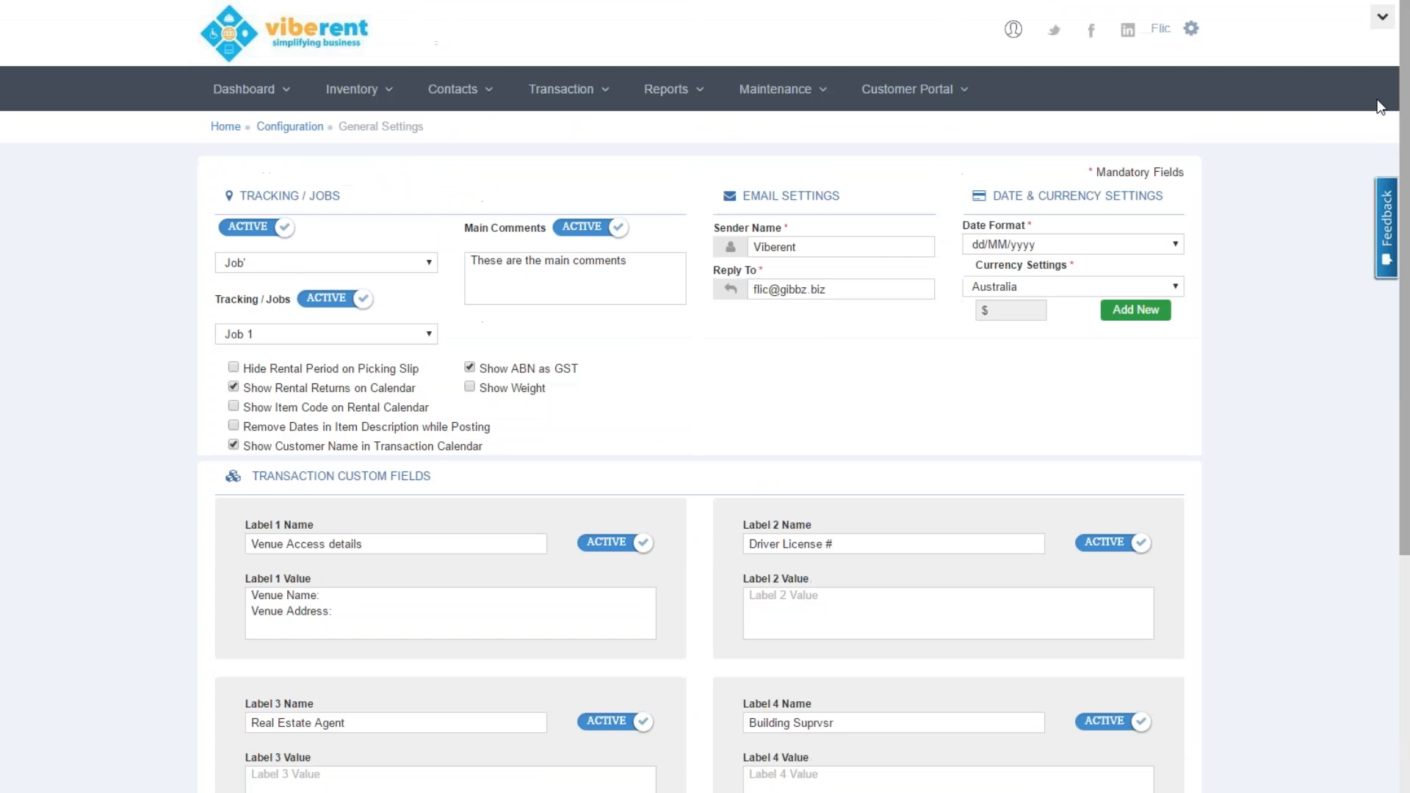
click(1190, 28)
Check the Event Management Data settings and the reports list, then go to Agreement Terms
click(1110, 104)
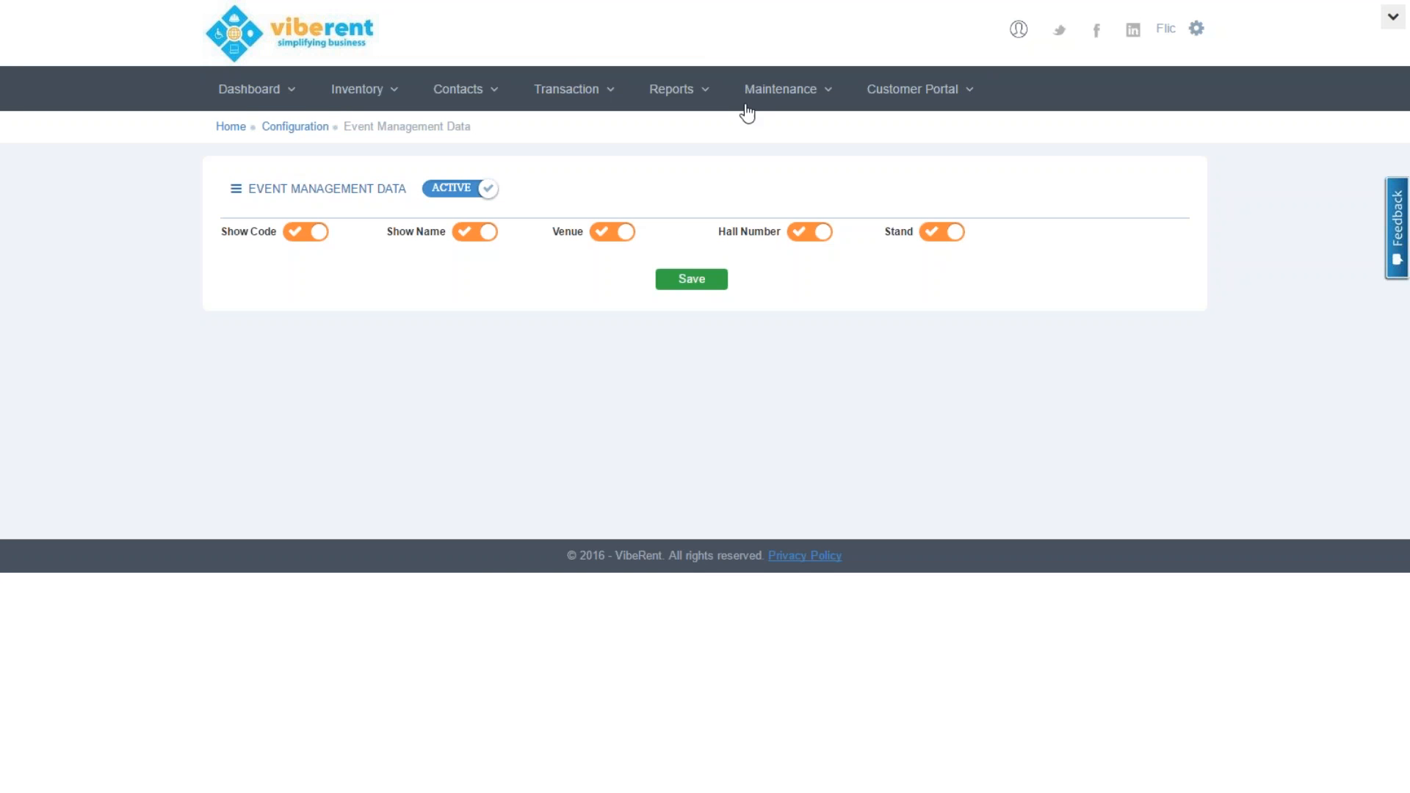
click(711, 95)
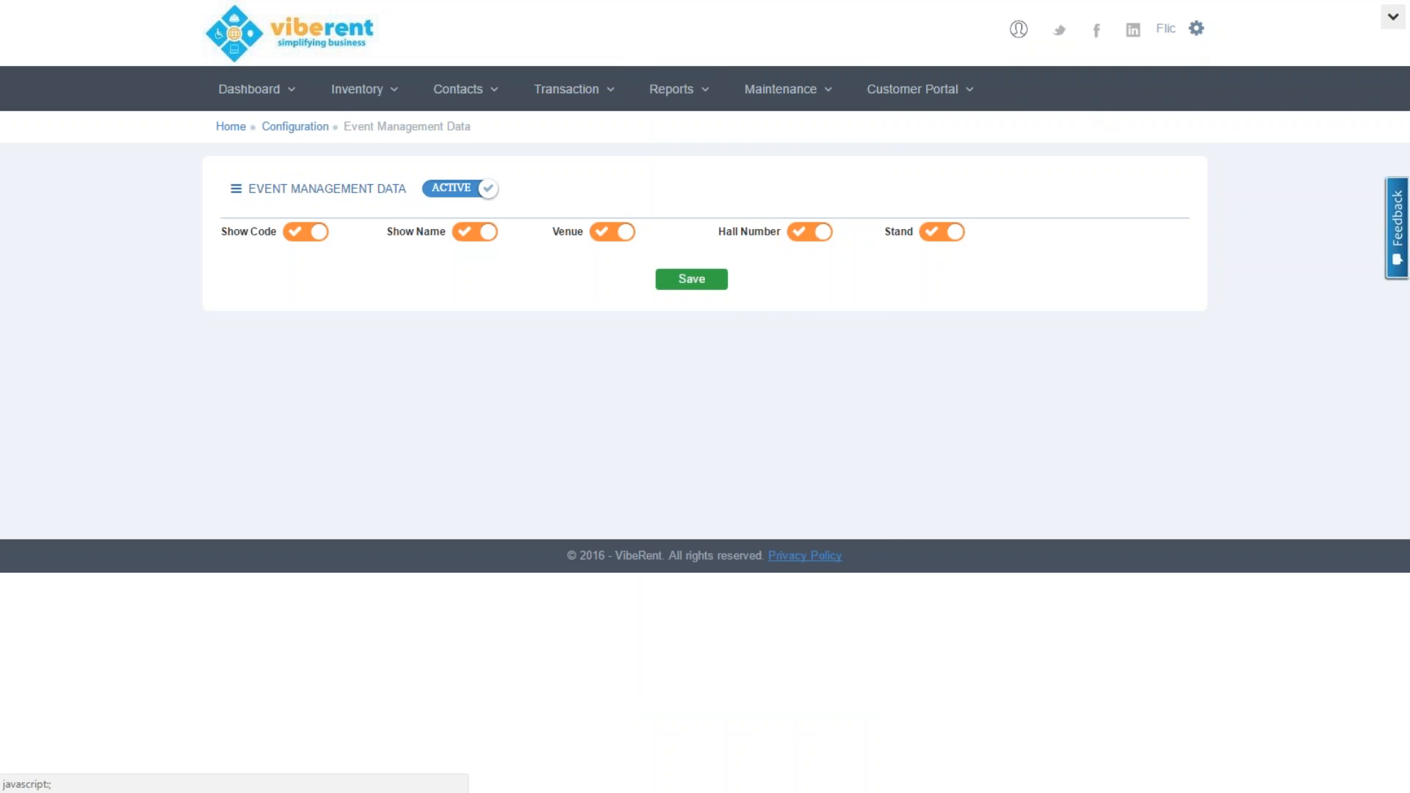
mouse_move(1196, 33)
click(1113, 165)
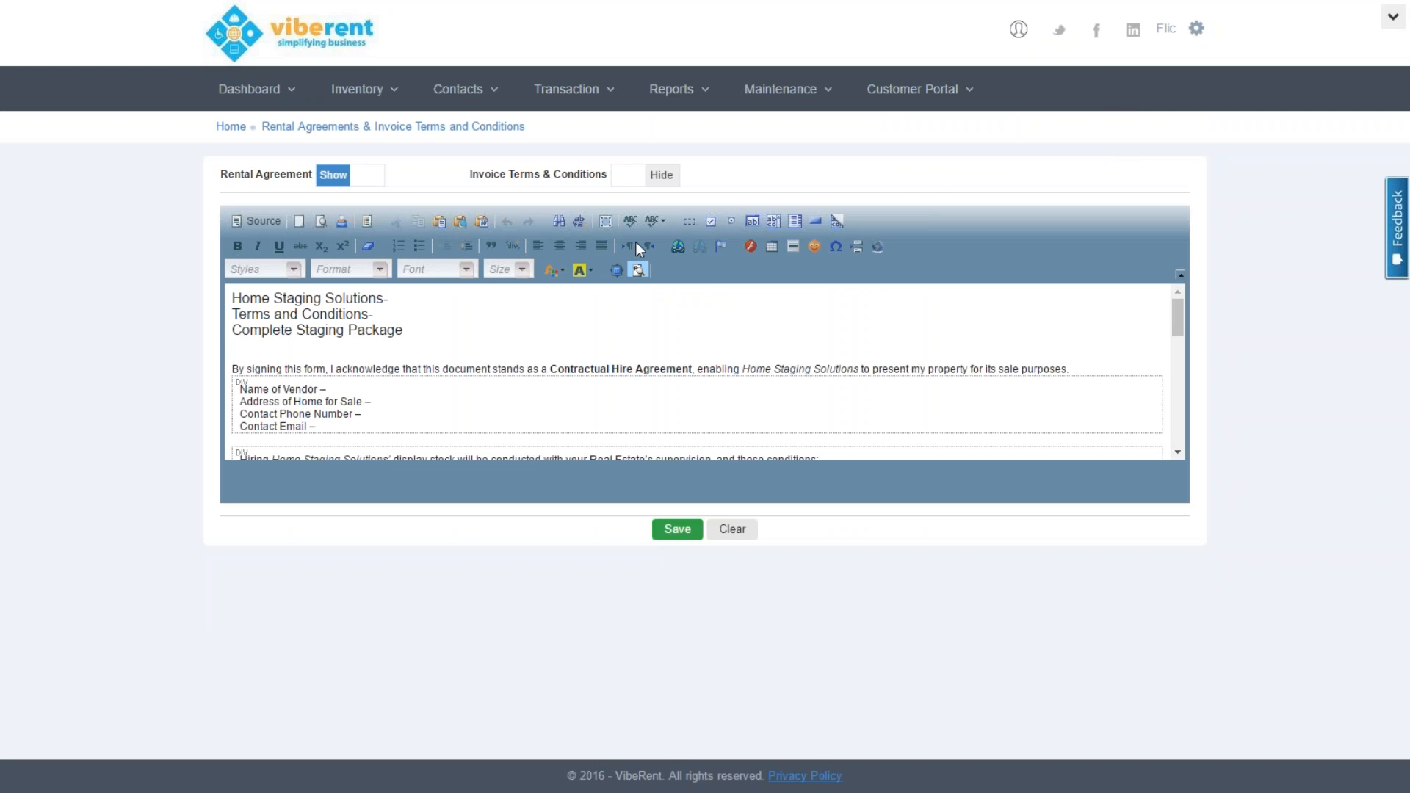
Hide block outlines and switch the editor to the Invoice Terms & Conditions text
click(636, 270)
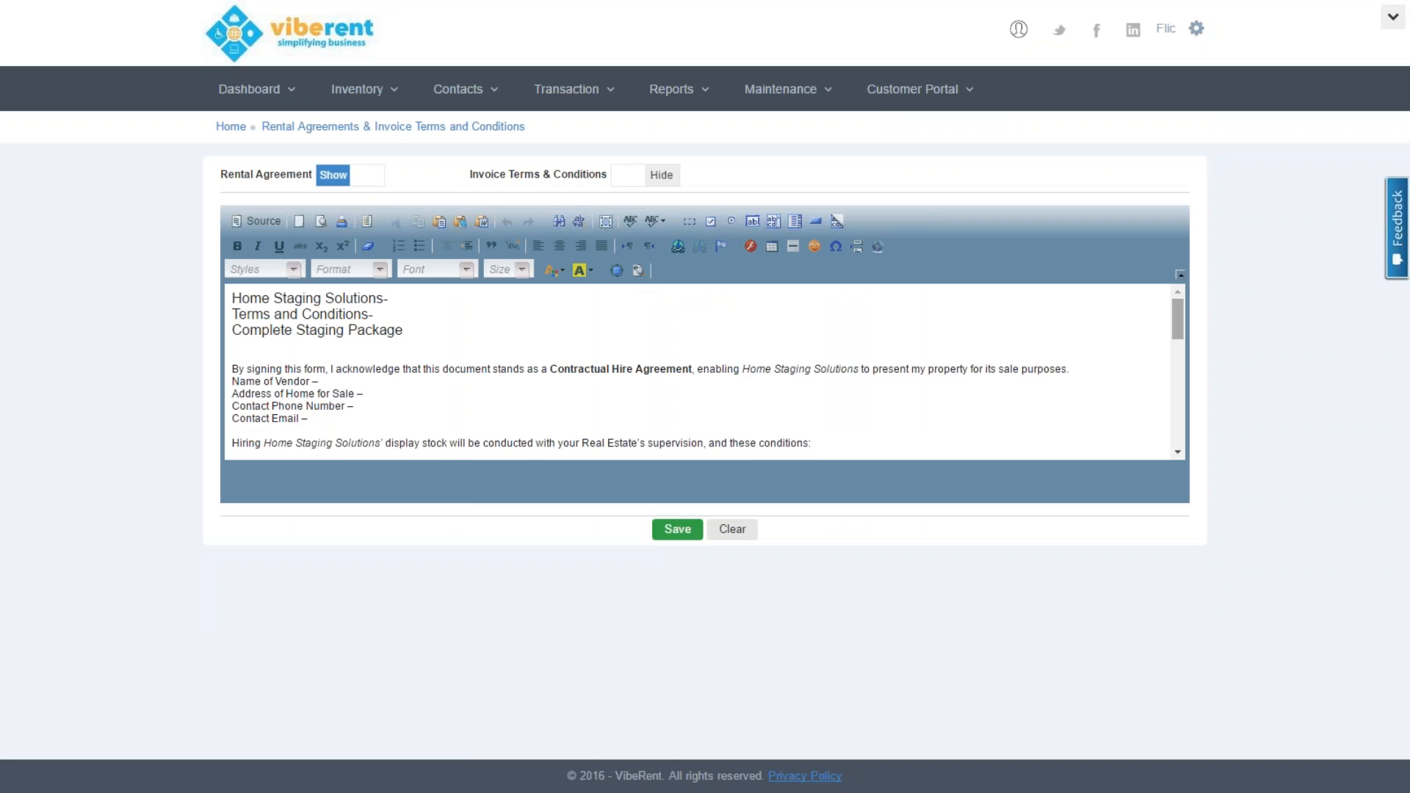
drag(1178, 316, 1188, 356)
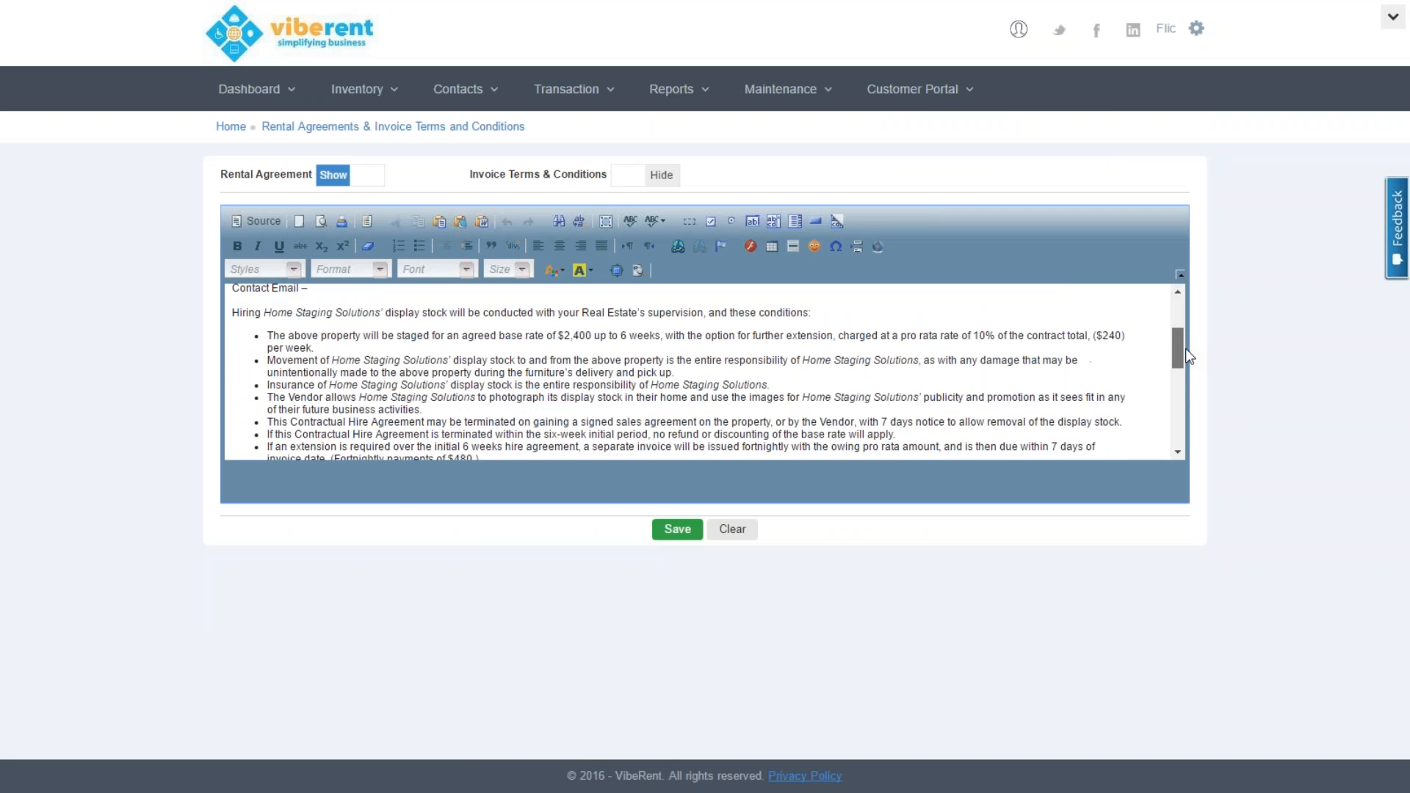
drag(1187, 351, 1208, 445)
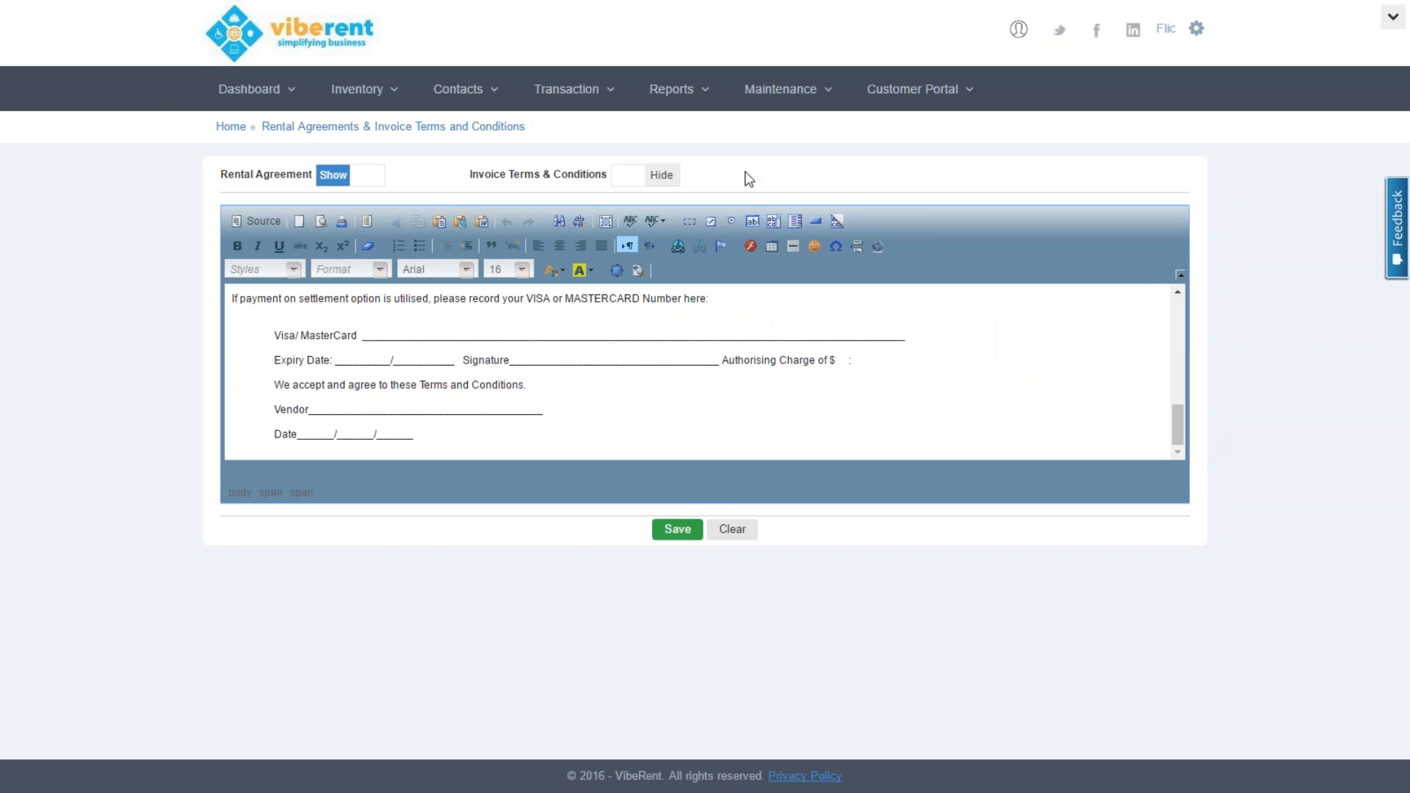
click(659, 178)
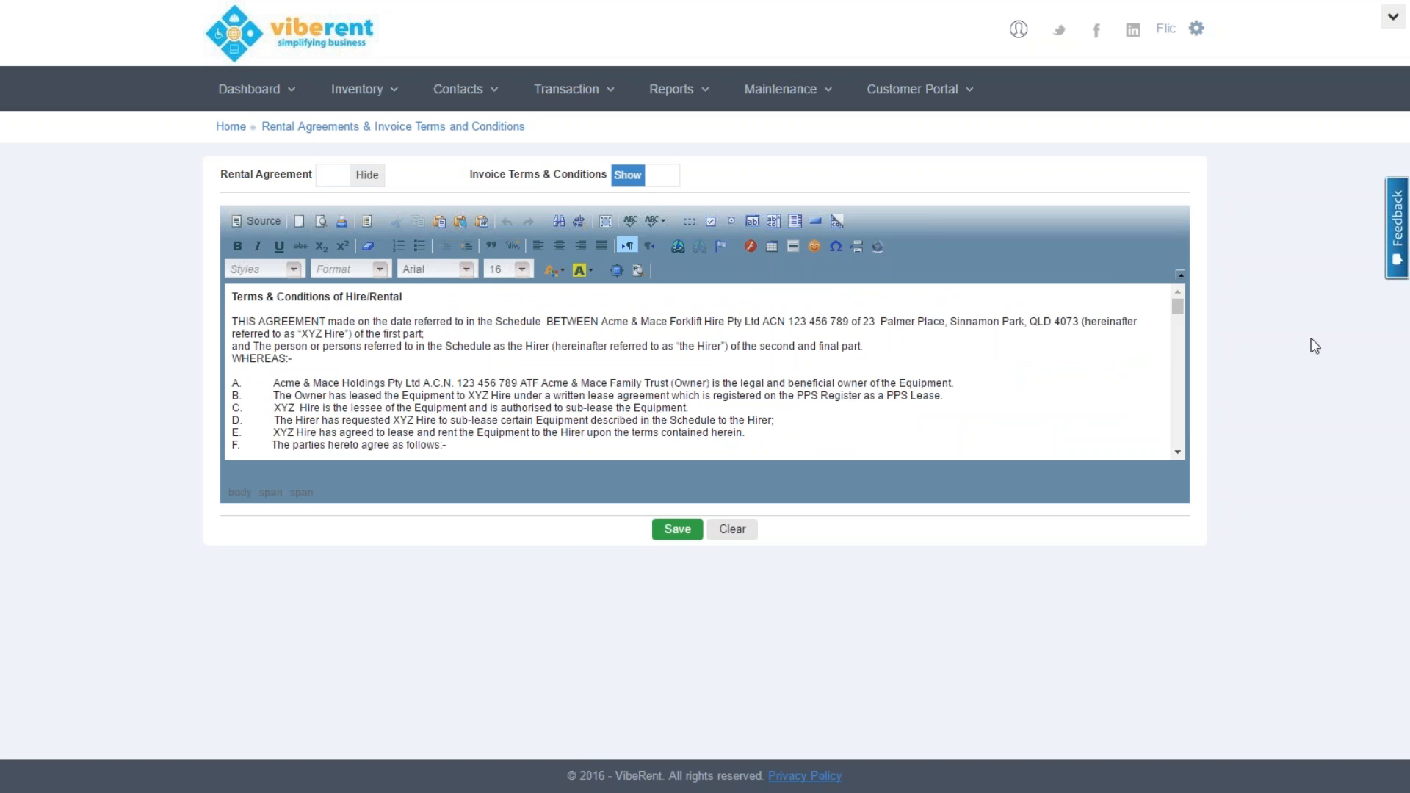
drag(1178, 306, 1185, 342)
drag(1183, 348, 1188, 445)
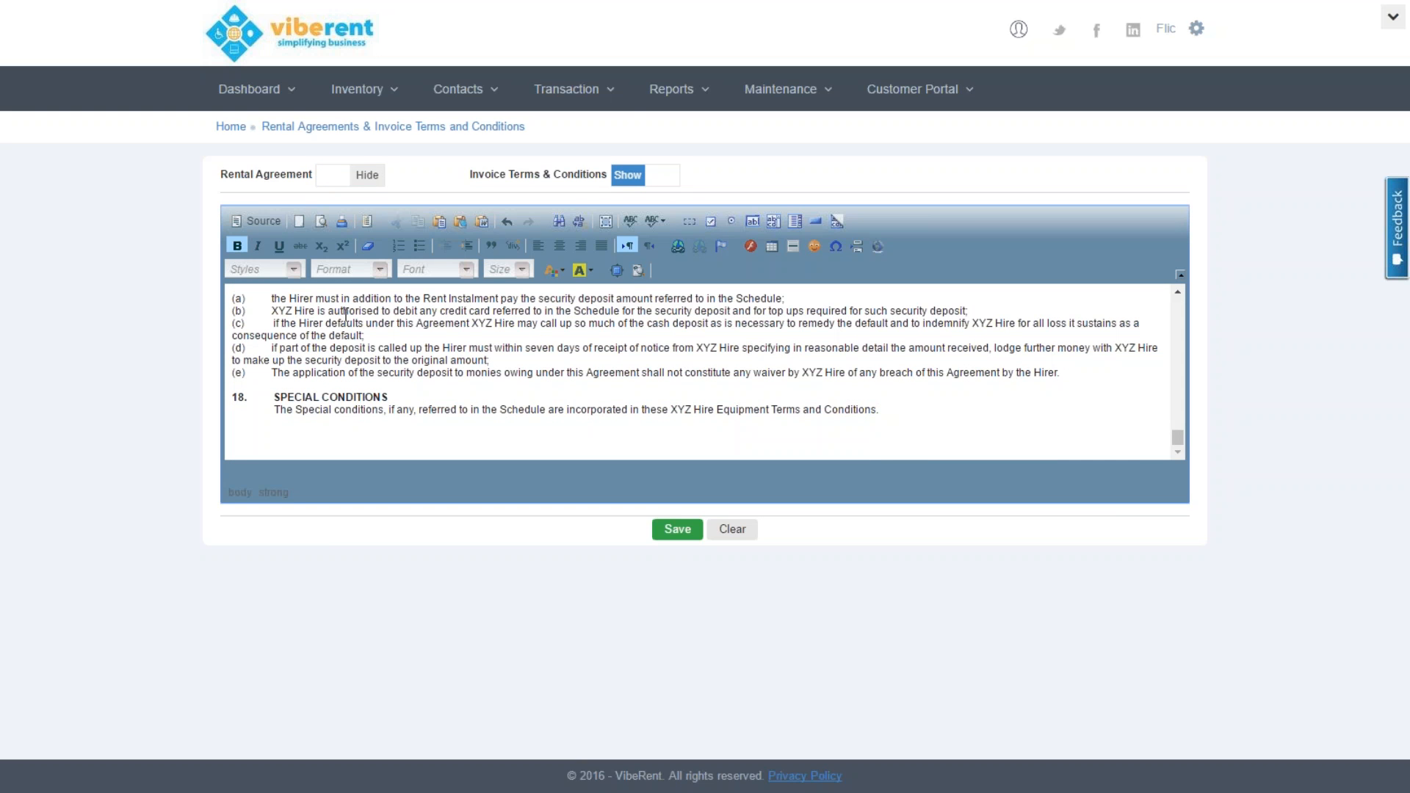
Make security deposit clauses (a)–(e) bold, underlined and highlighted yellow
click(269, 299)
drag(277, 299, 504, 387)
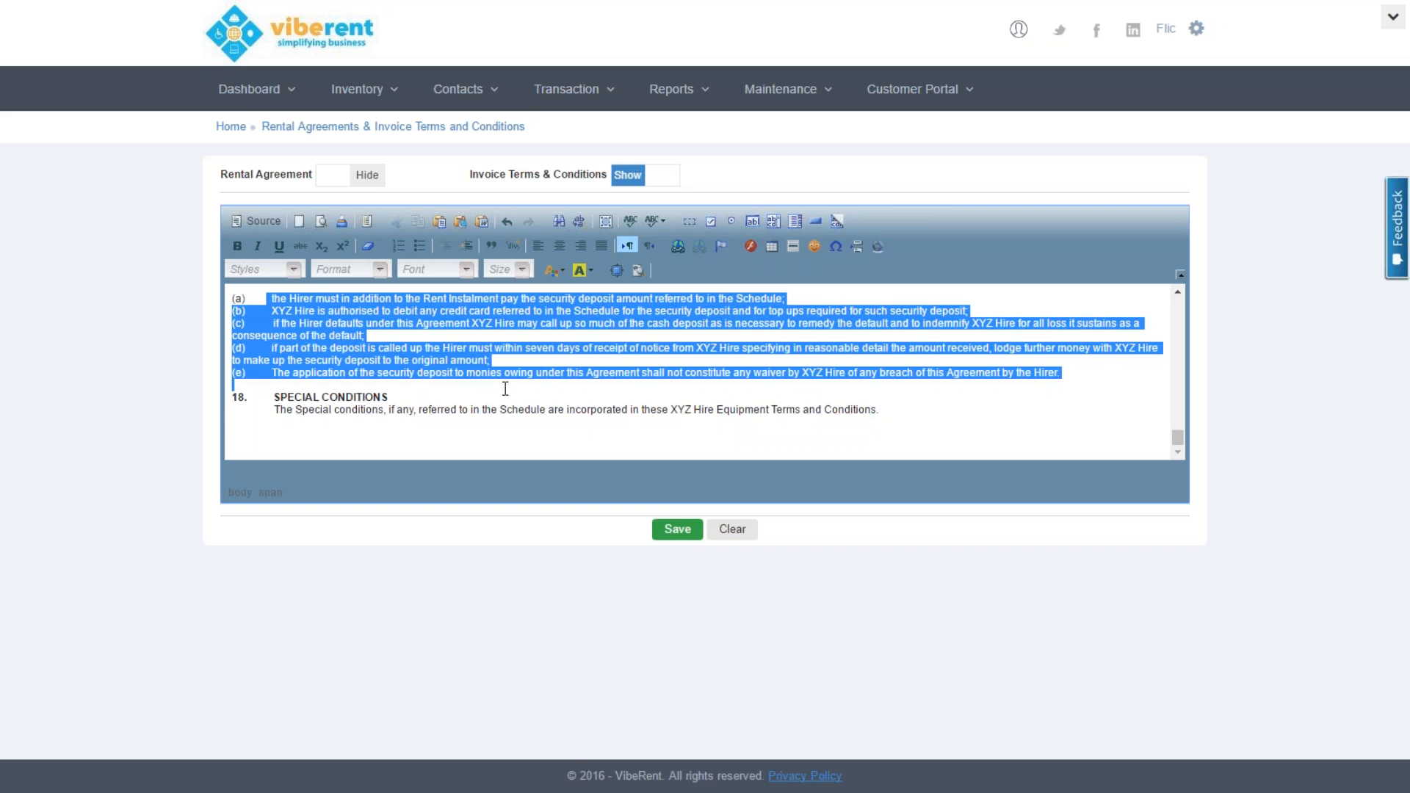
click(237, 245)
click(279, 245)
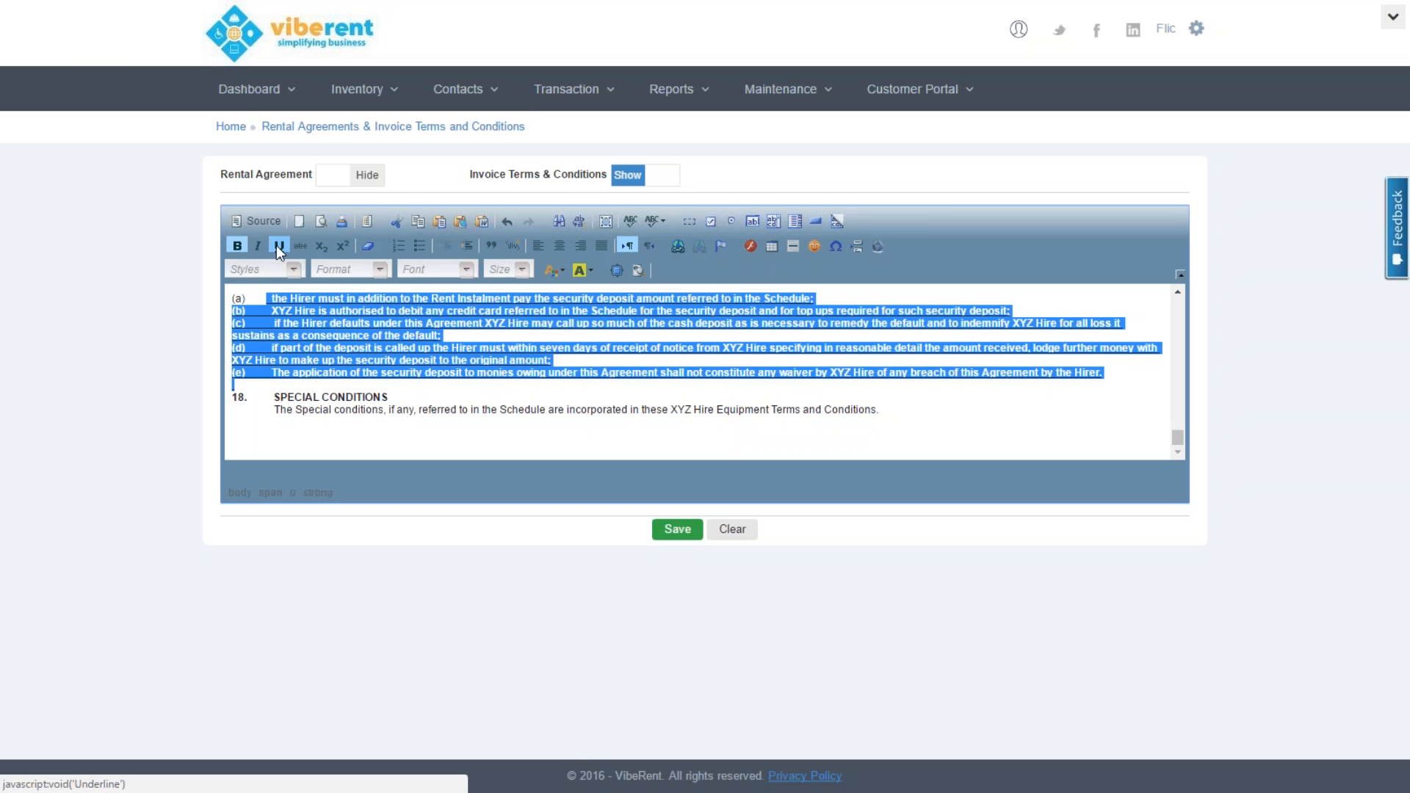
click(577, 271)
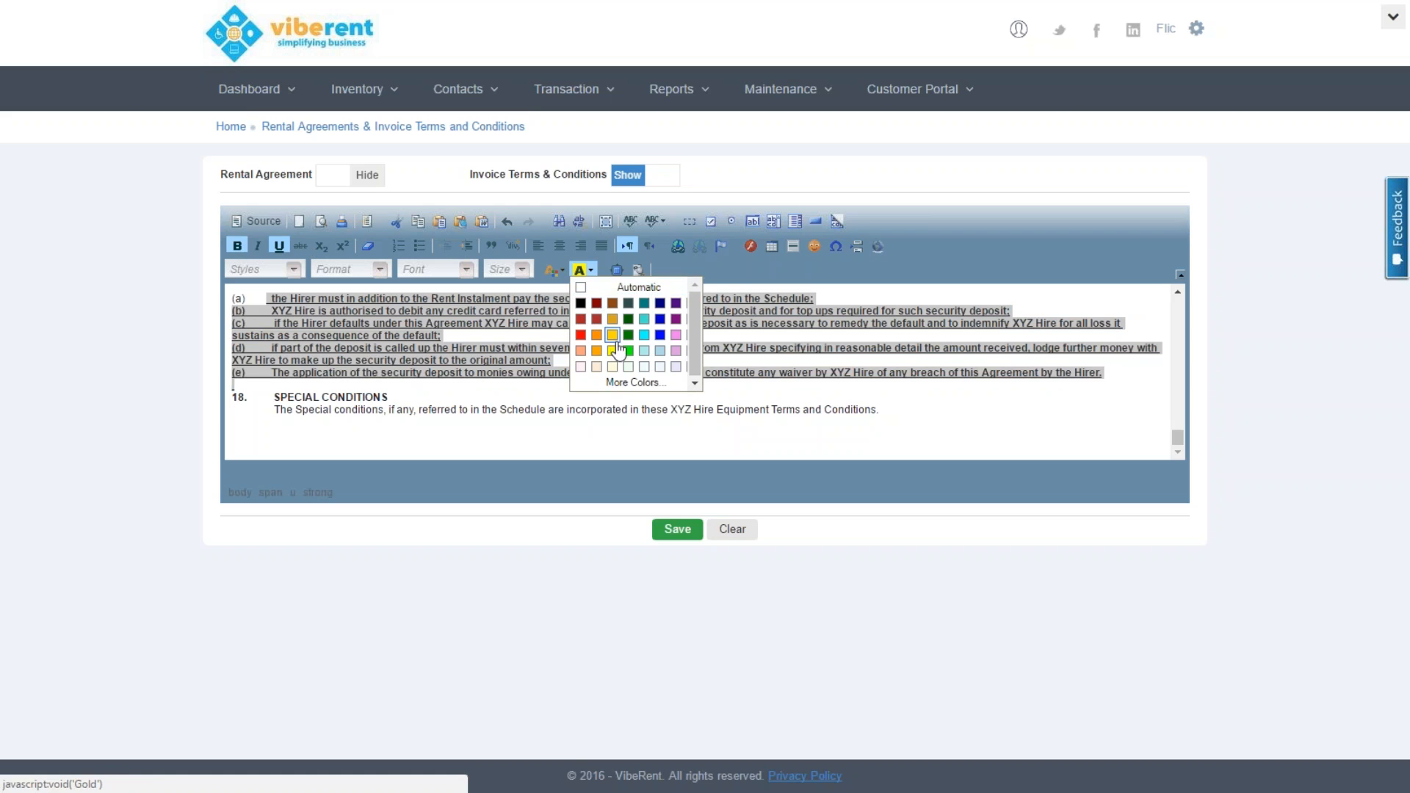
click(613, 350)
click(752, 395)
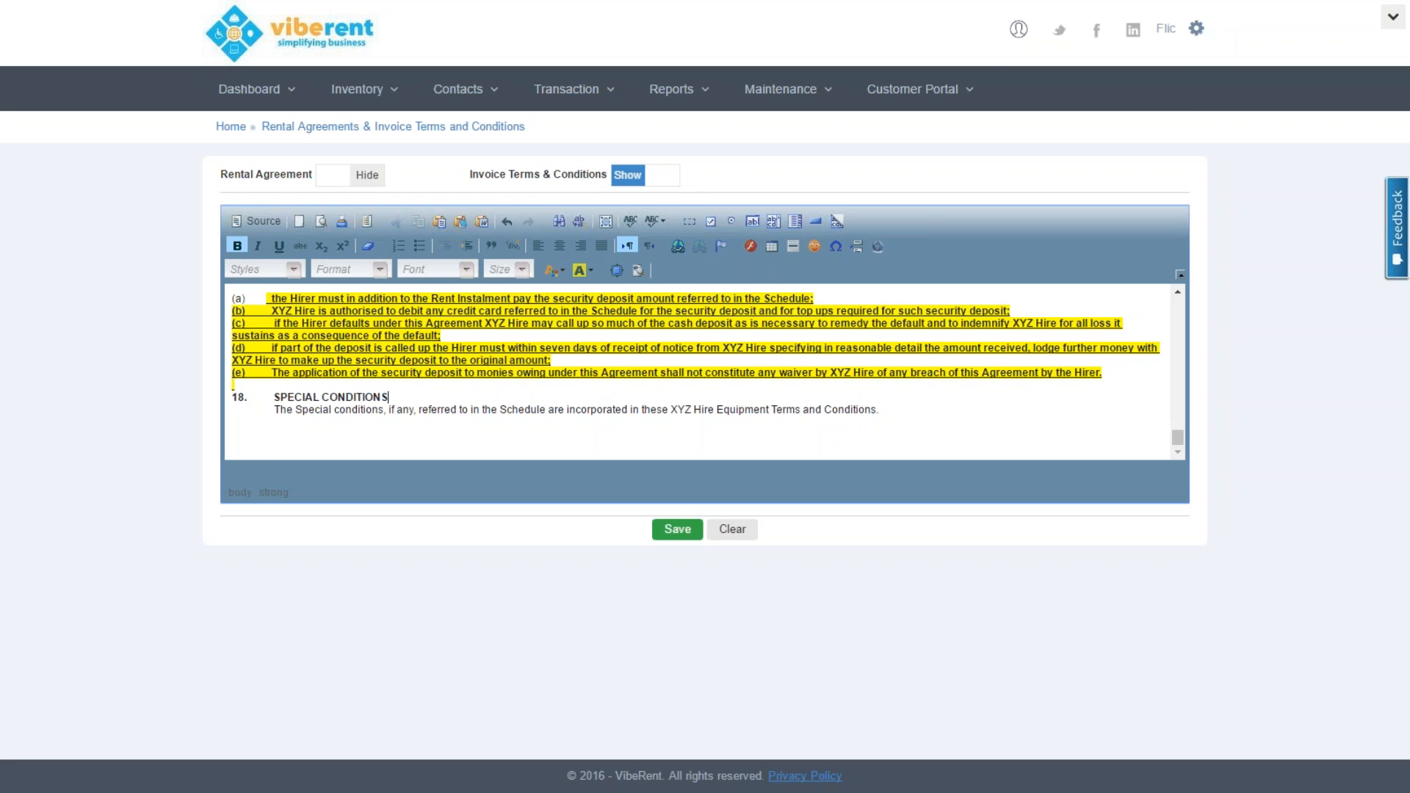
click(1201, 33)
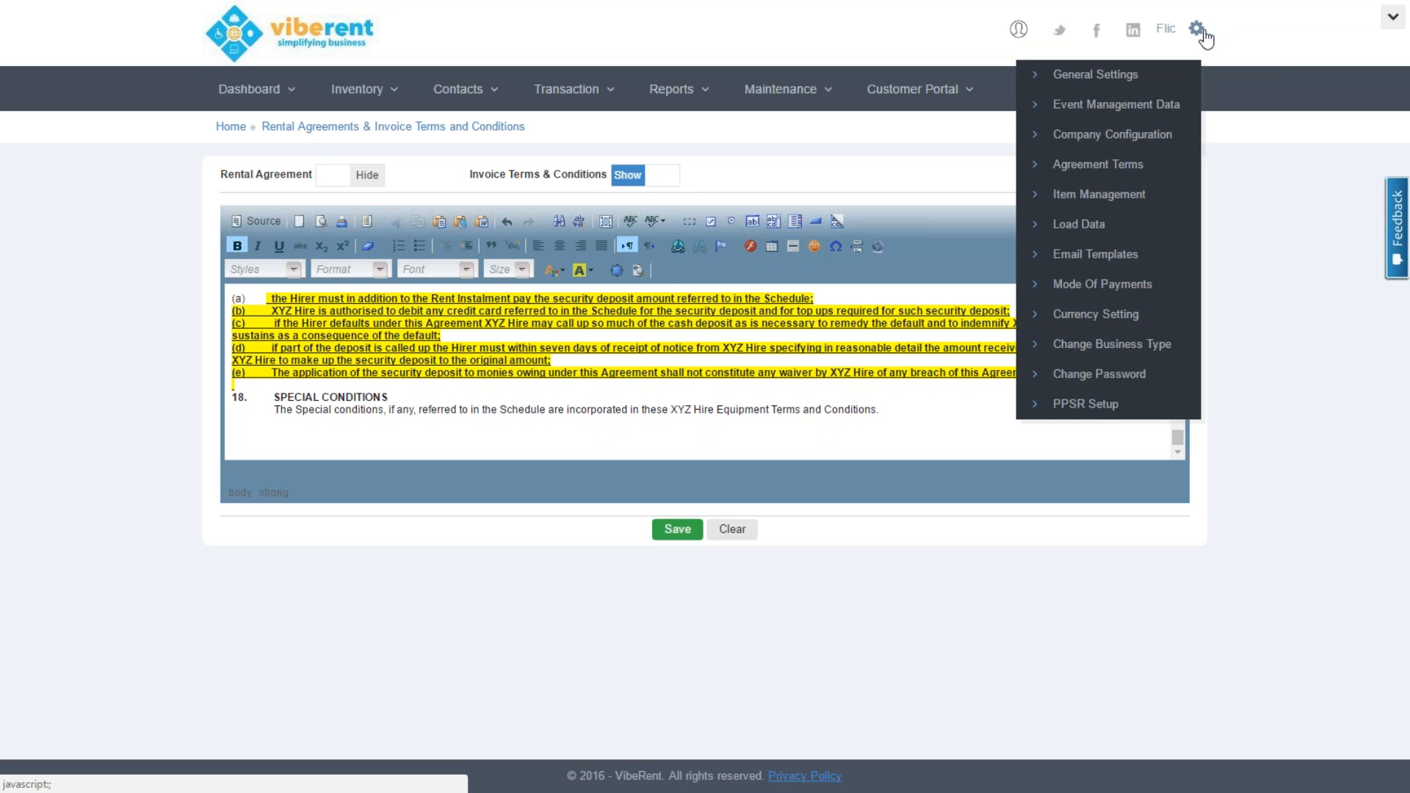
Go to Item Management and show its Custom Charges list
click(1038, 195)
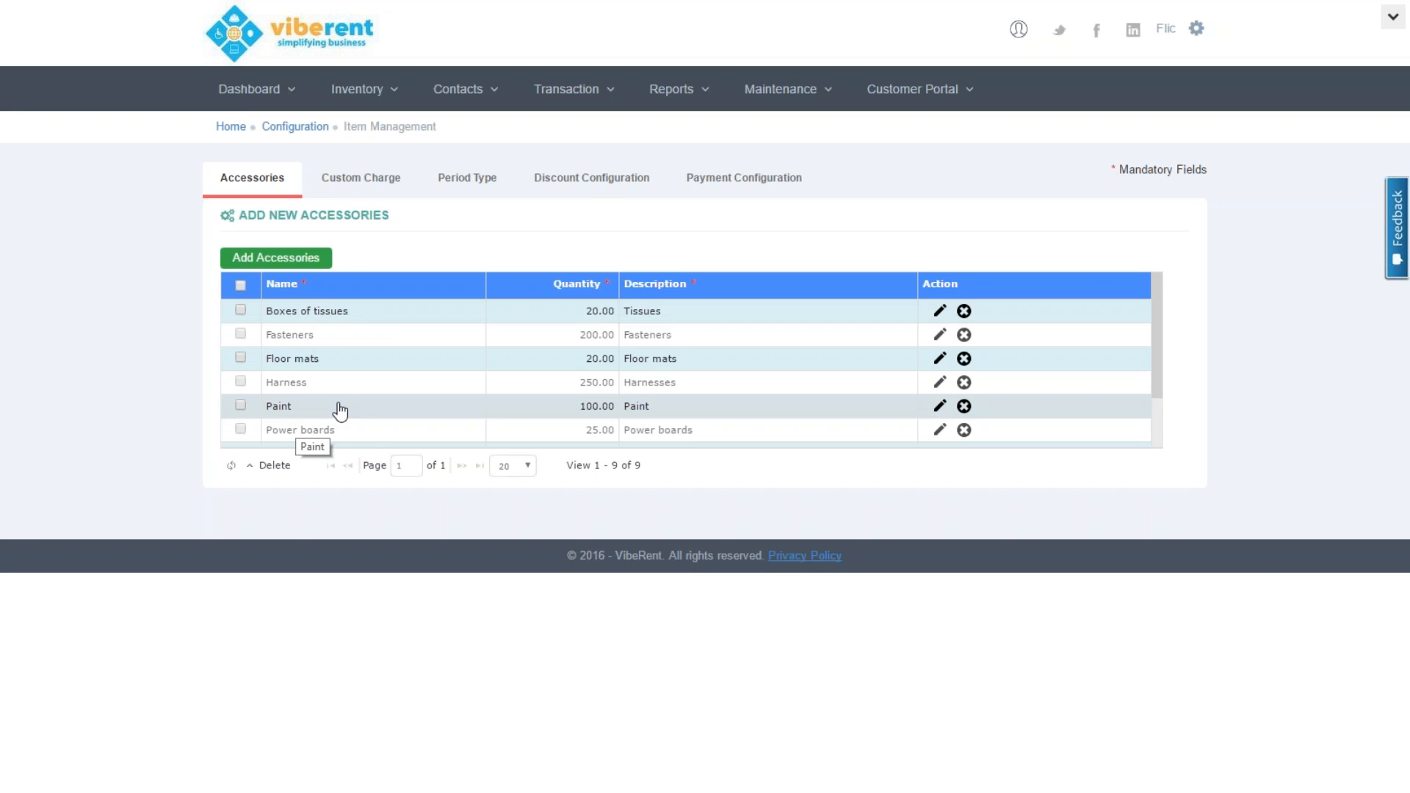
click(328, 182)
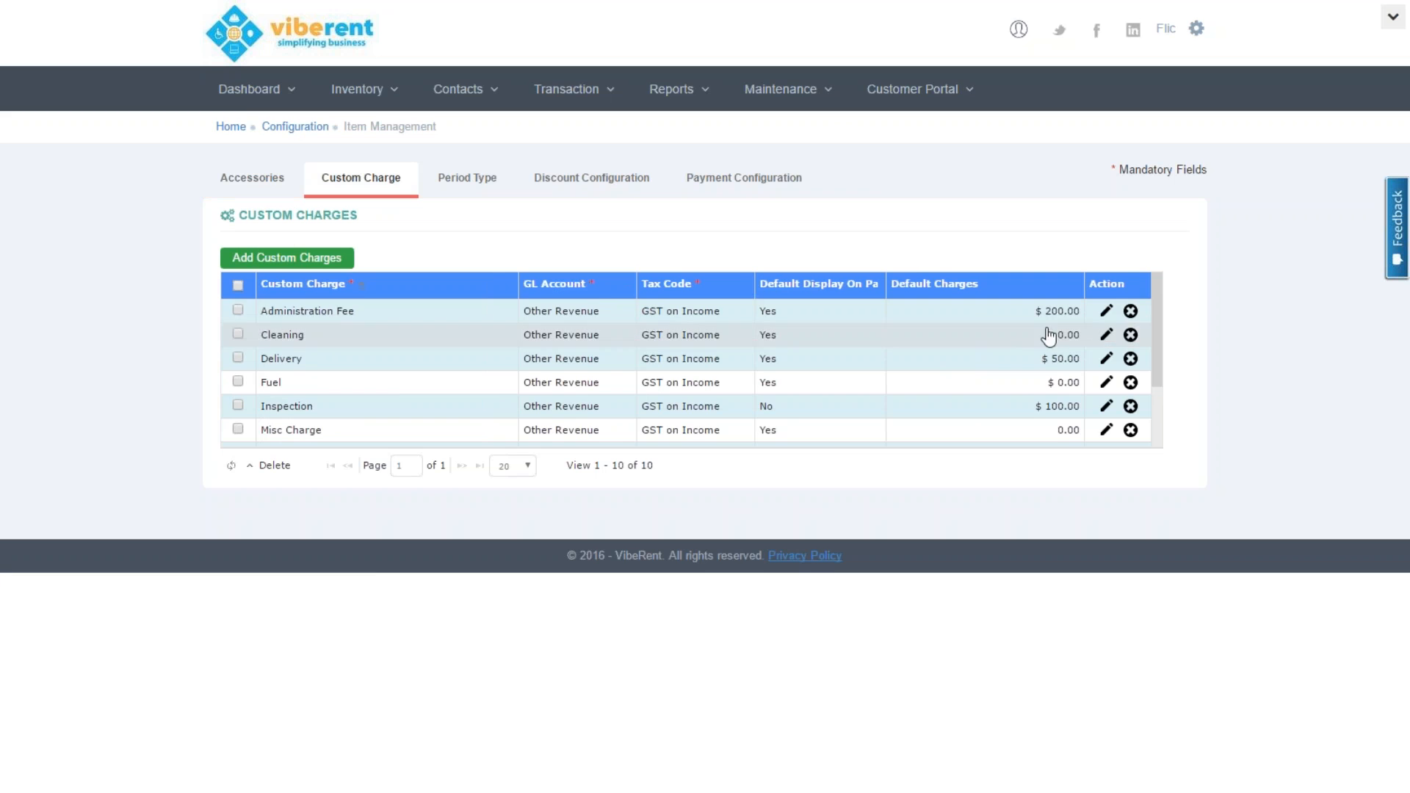
Change the Administration Fee default charge to $100.00 and save it
click(1107, 311)
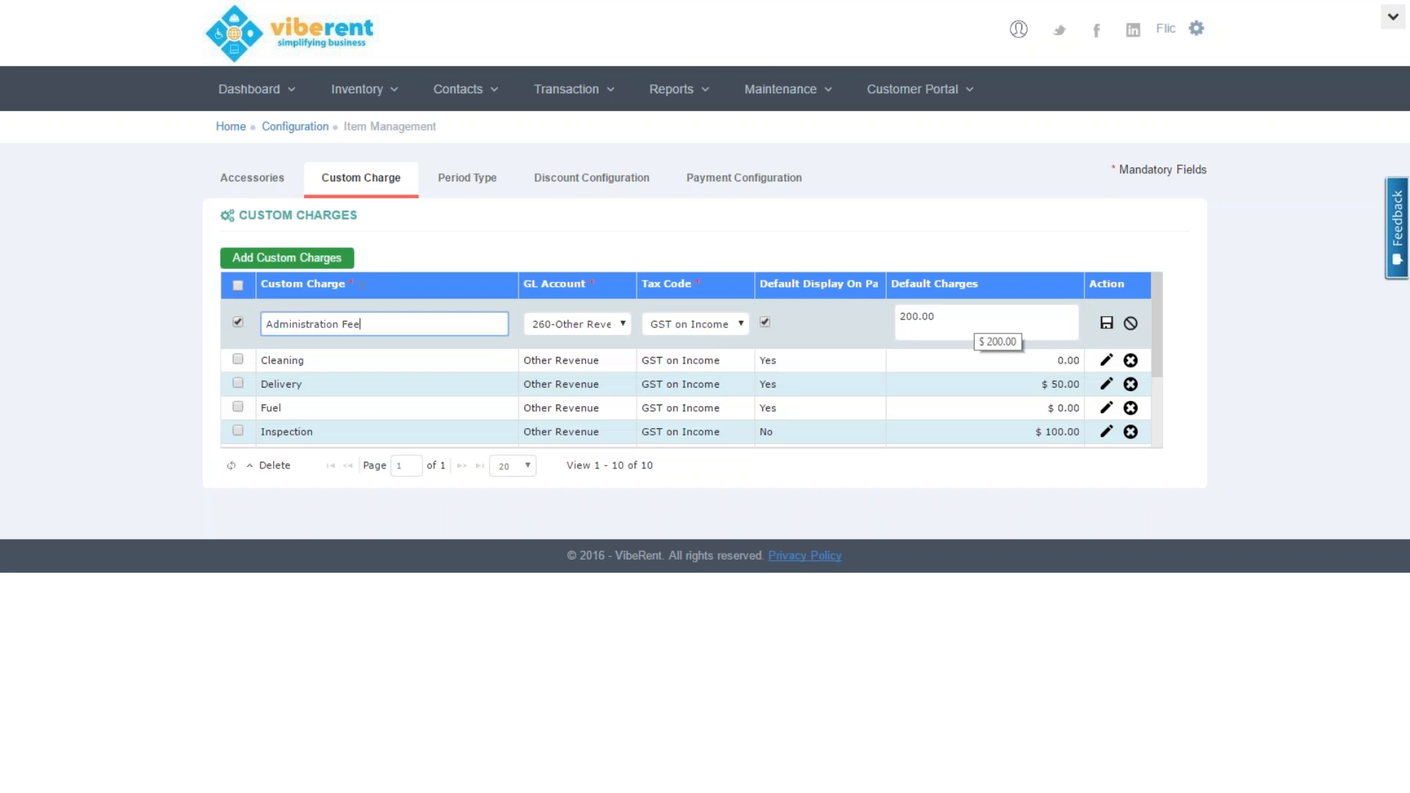
click(905, 316)
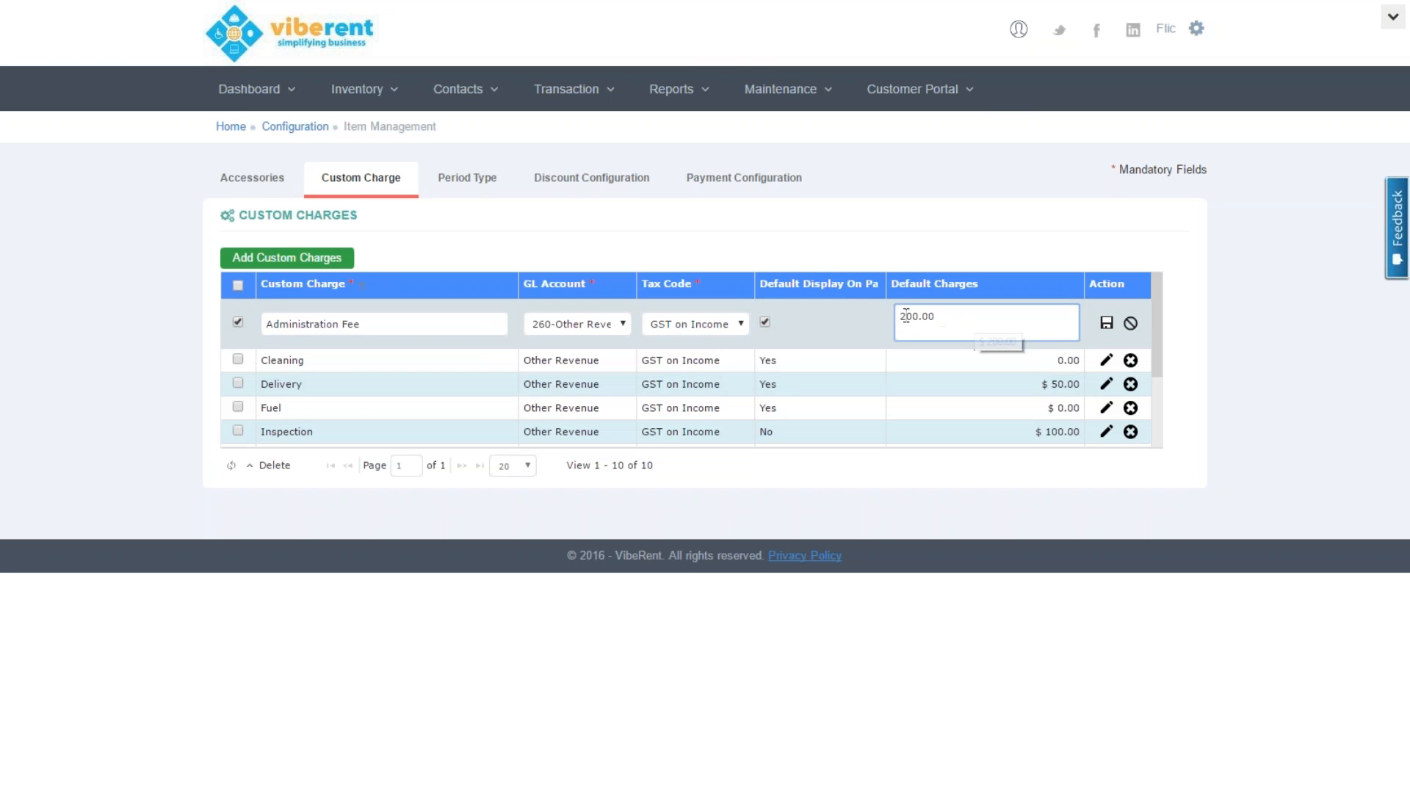
text(1)
click(1107, 327)
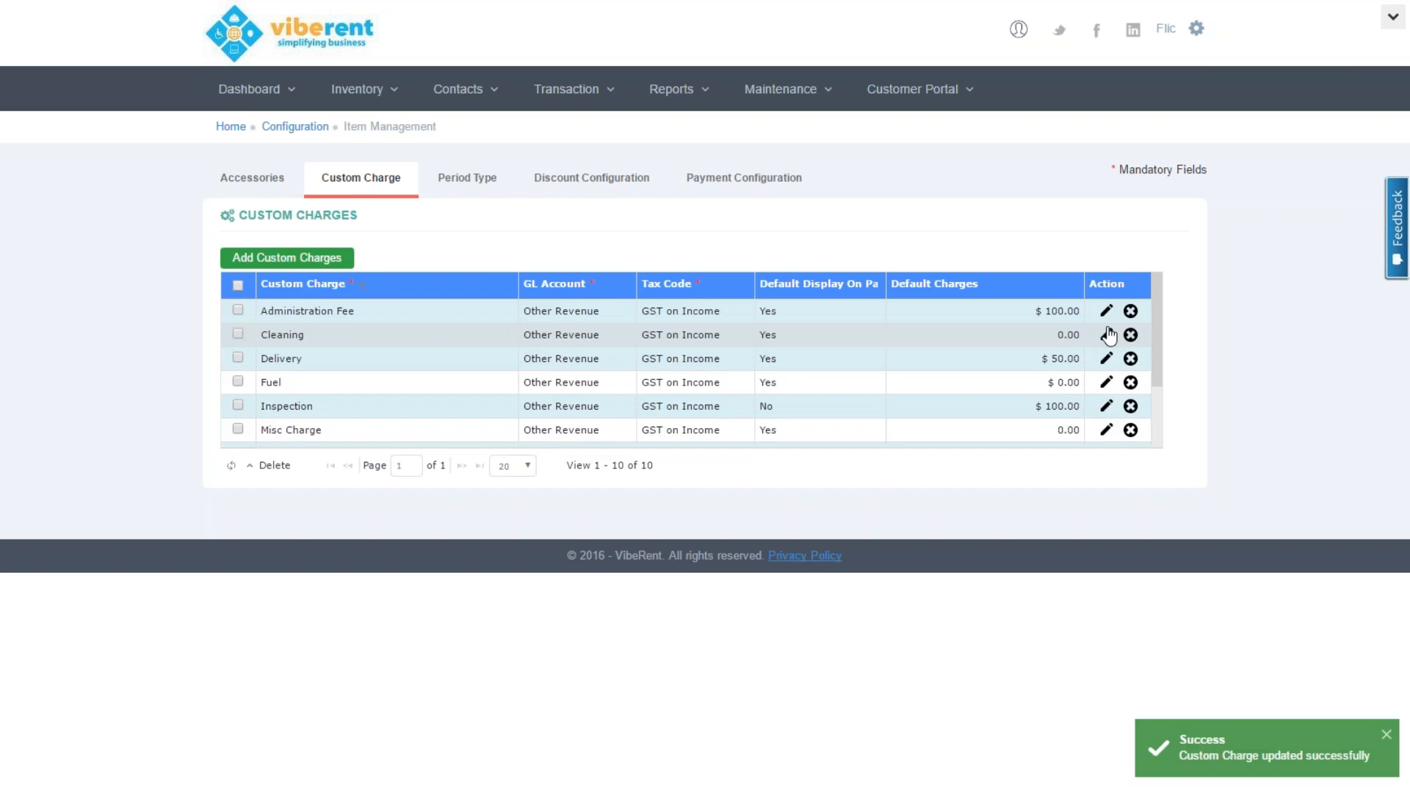
click(1198, 32)
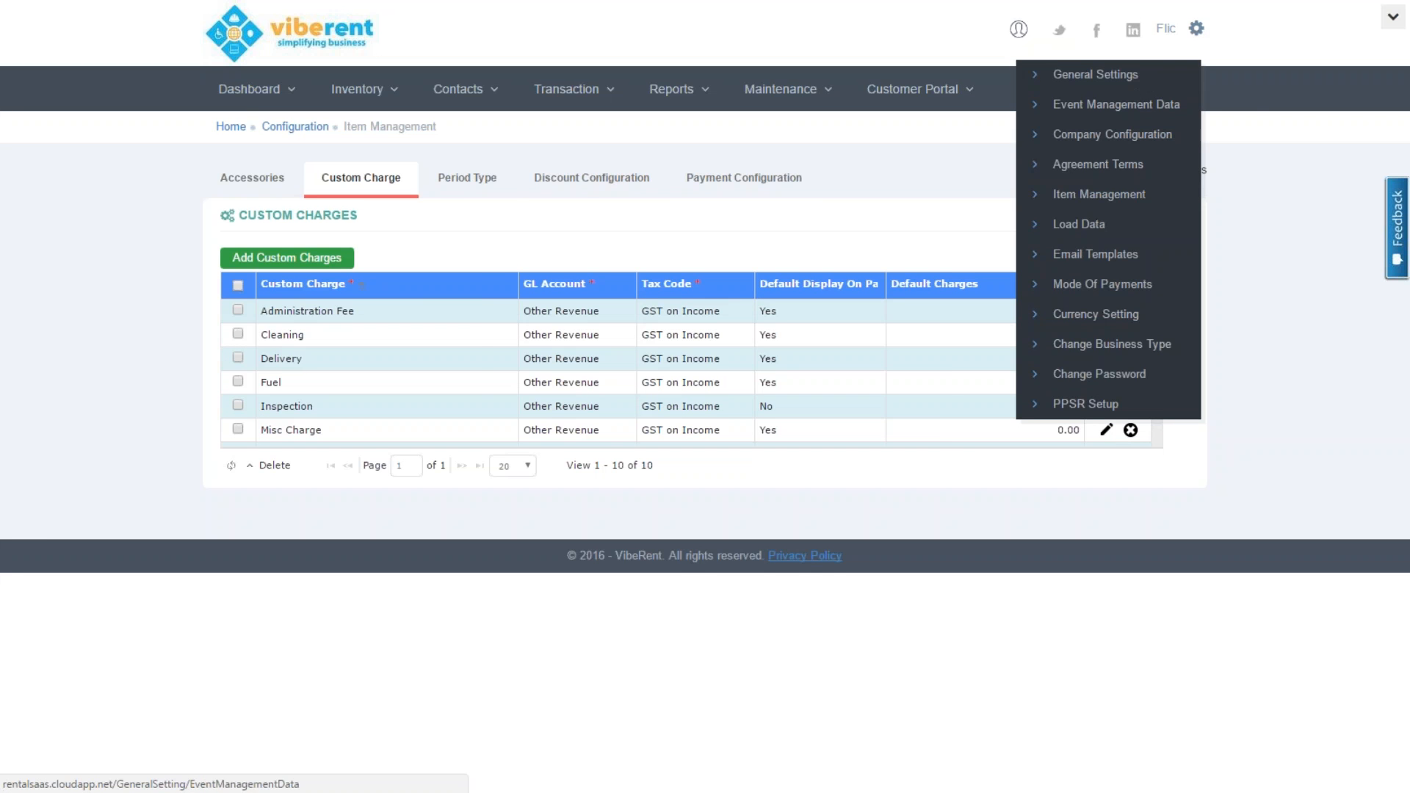
Browse the Period Types list in Item Management
click(484, 182)
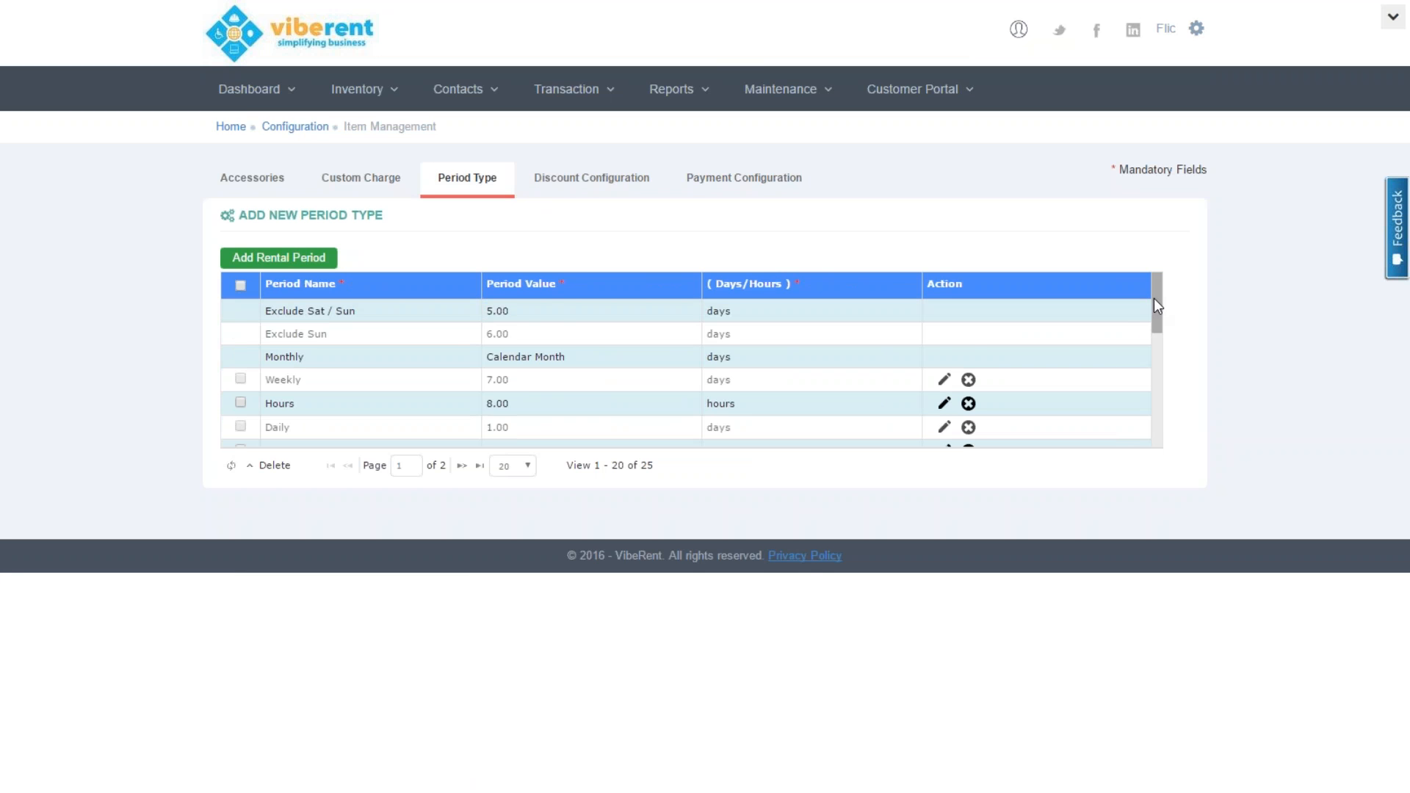
drag(1154, 300, 1175, 374)
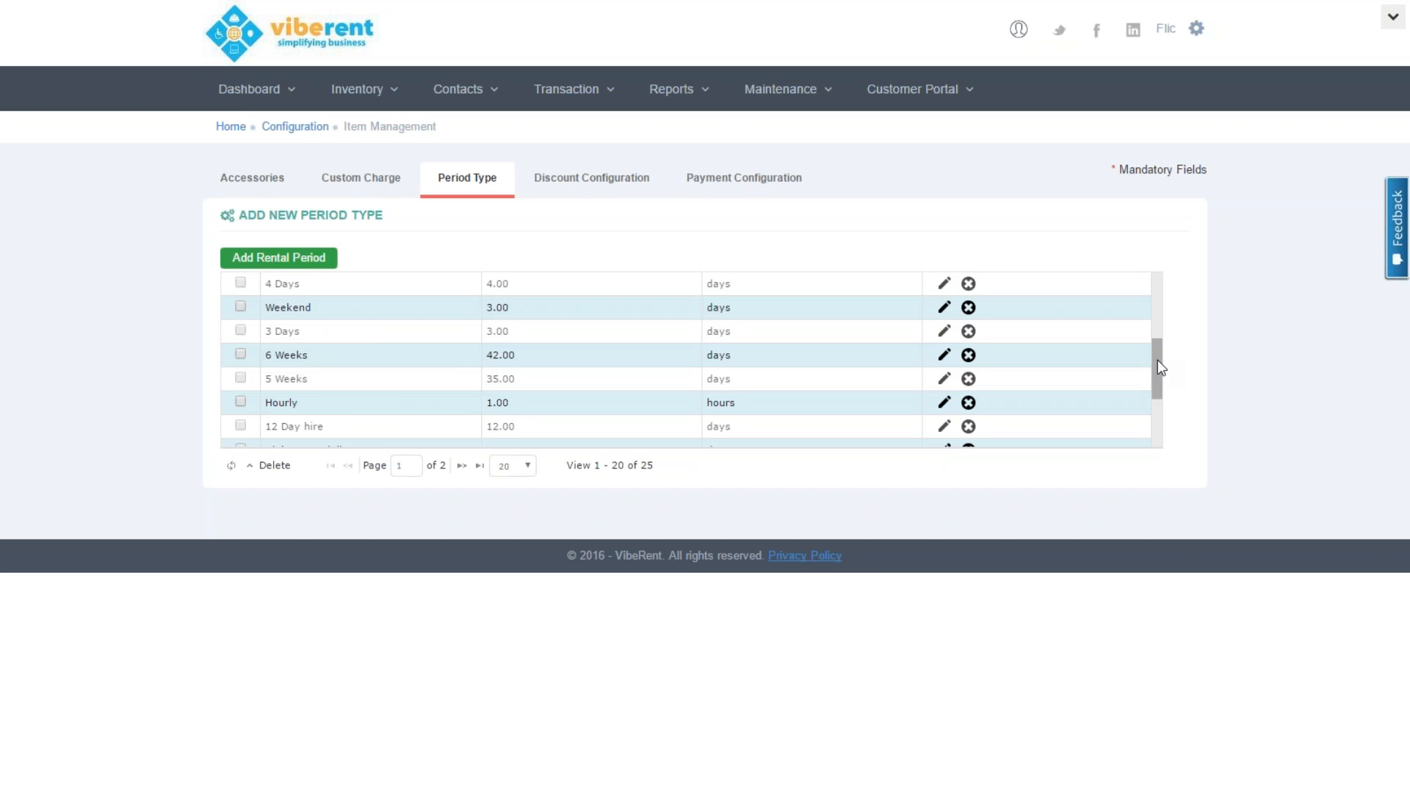
drag(1157, 359, 1171, 424)
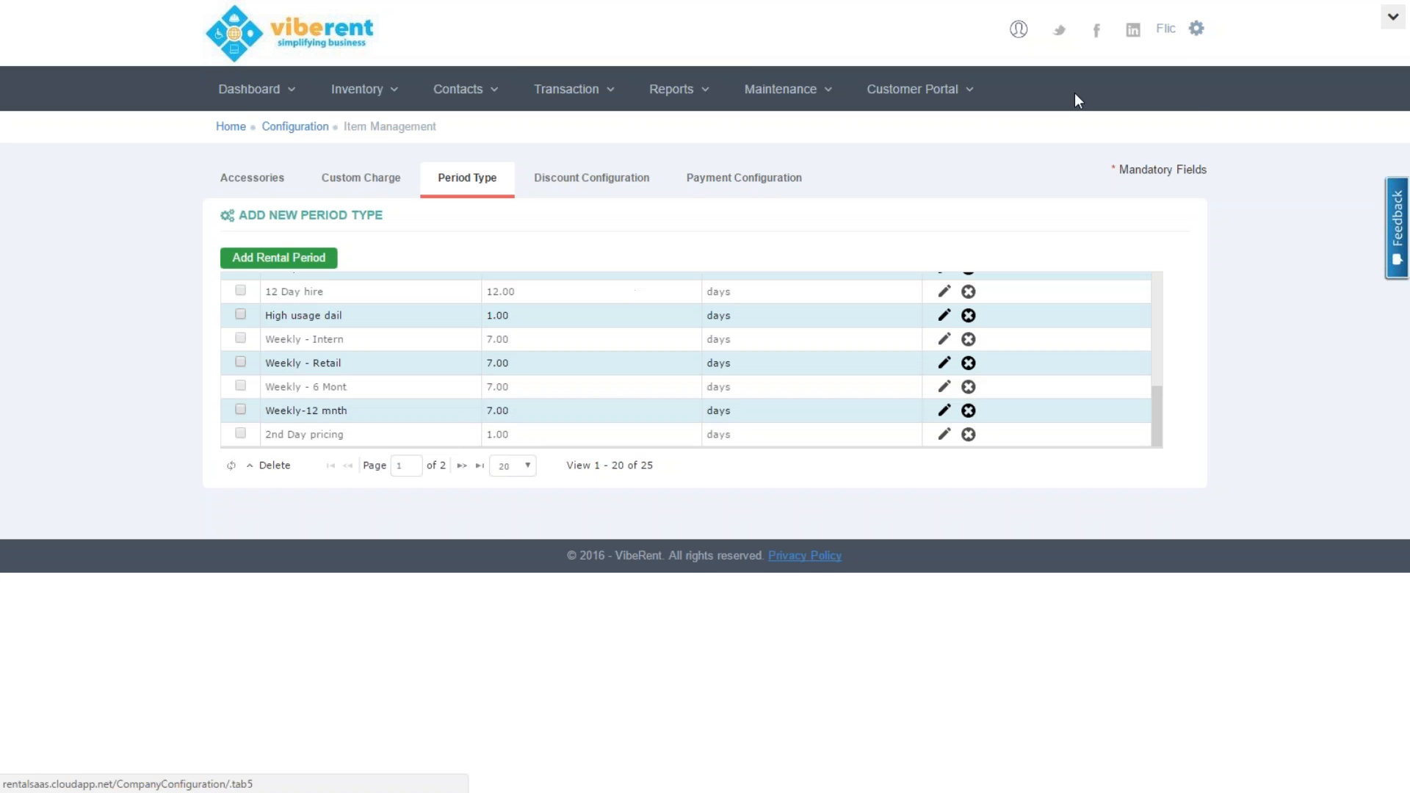
Load the Quote 2 email template for editing with block outlines hidden
click(1196, 32)
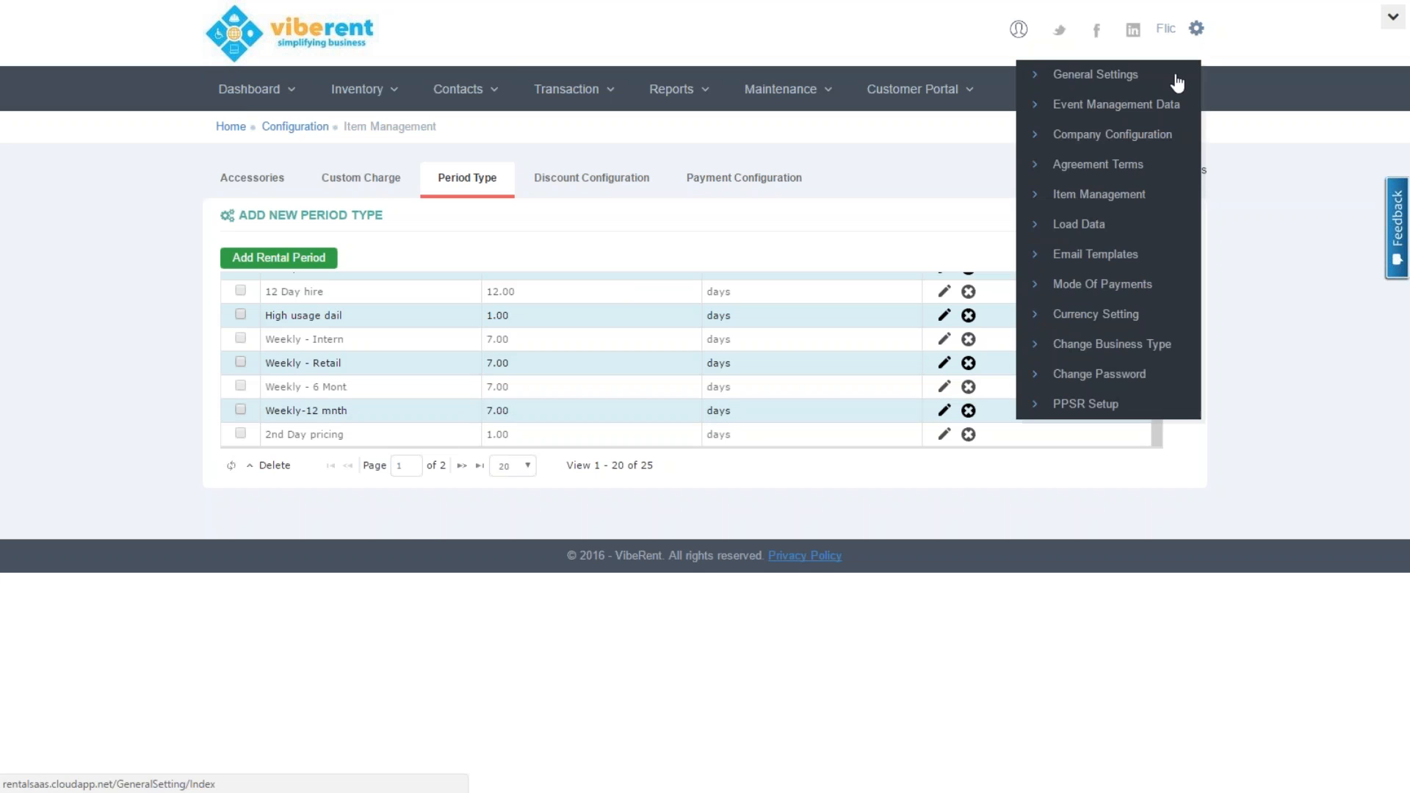
click(1102, 257)
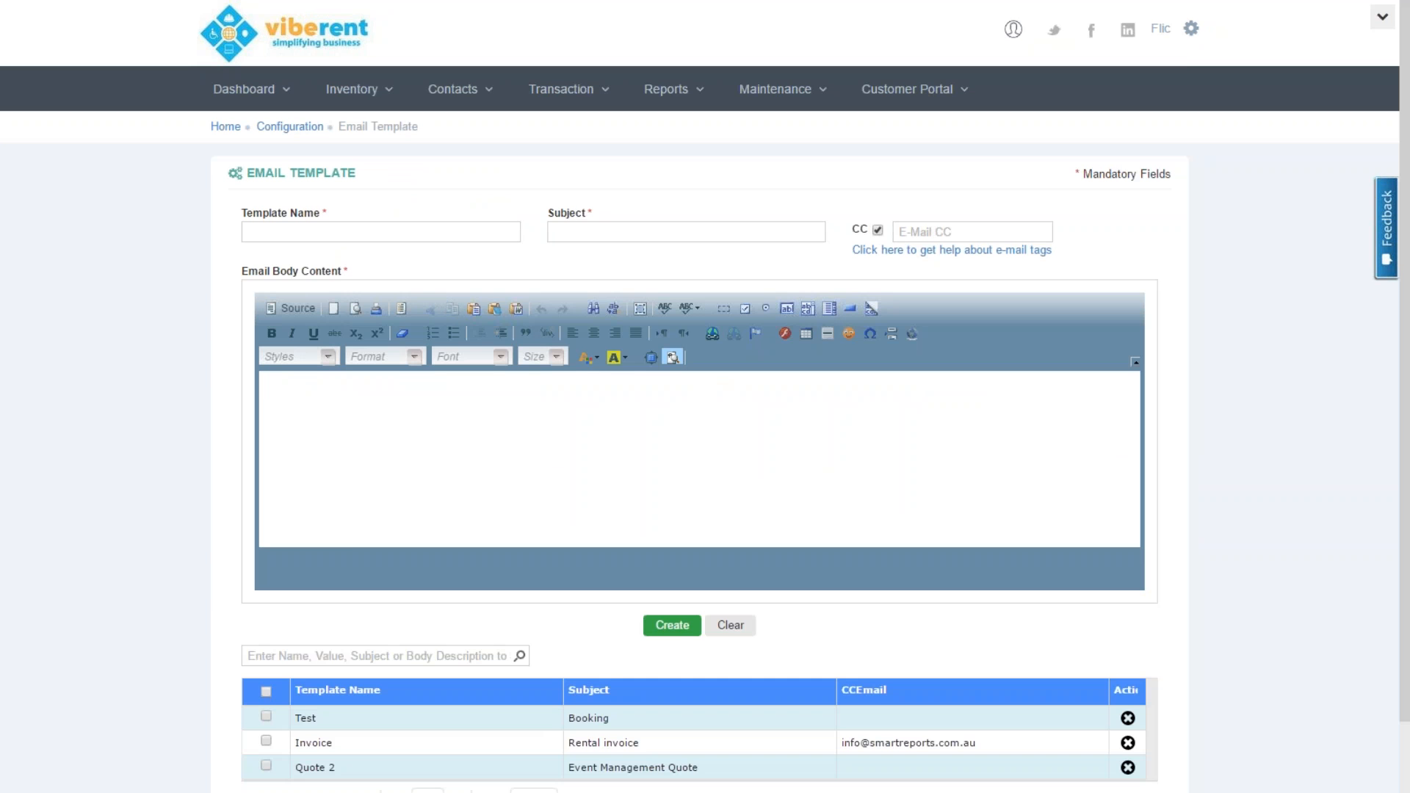
click(371, 775)
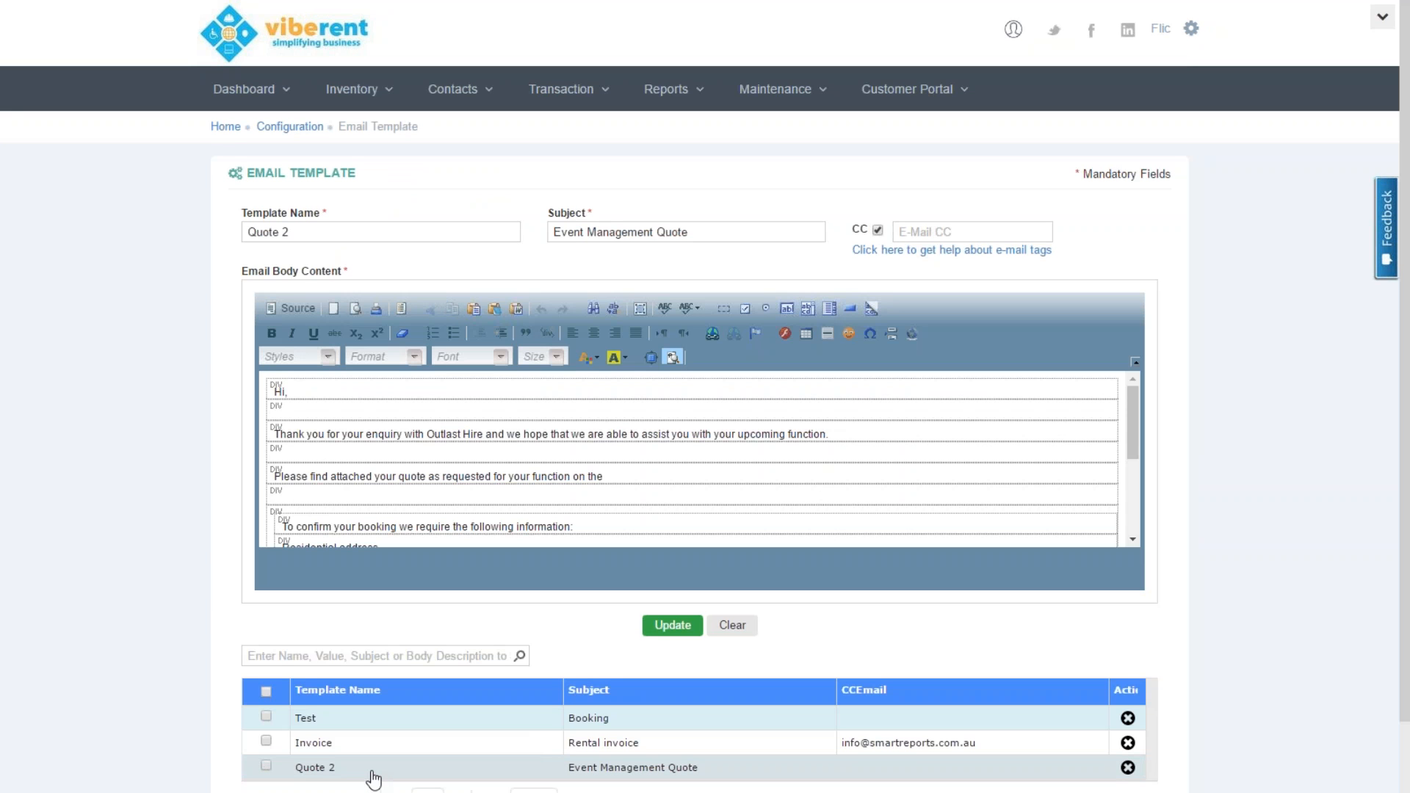
click(673, 357)
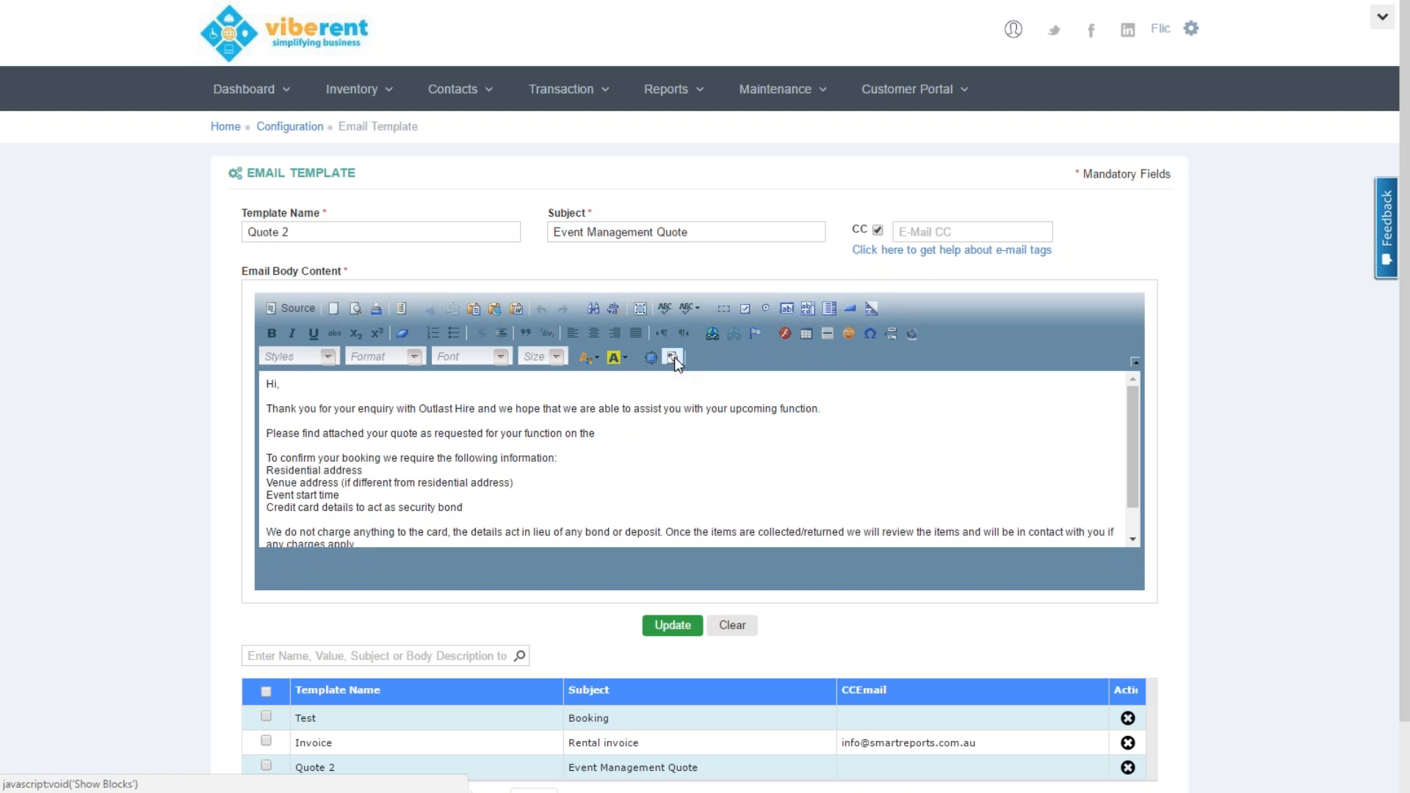
Insert the {{Customer Name}} tag after 'Hi' so the greeting reads 'Hi {{Customer Name}},'
click(275, 383)
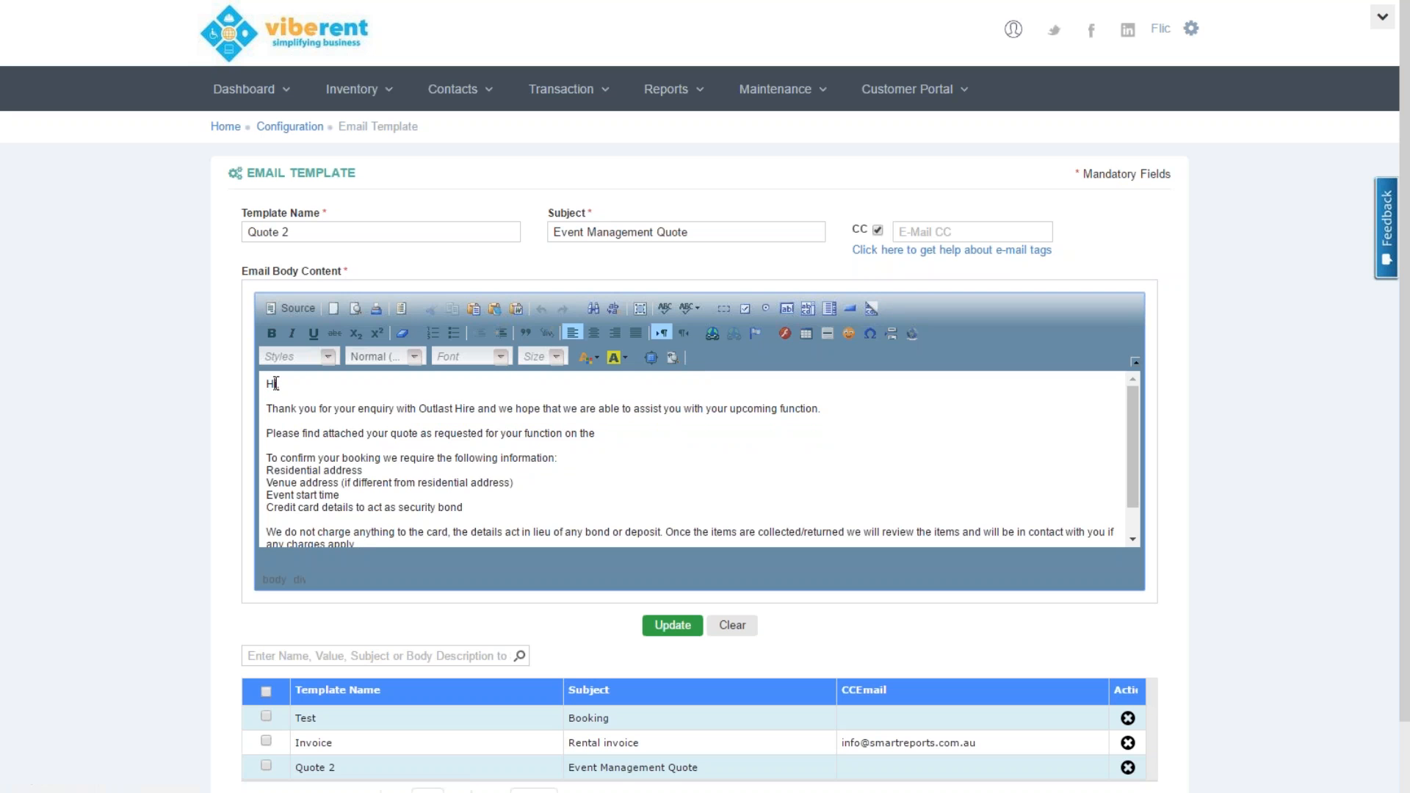
text(,)
key(BackSpace)
text(,)
click(910, 253)
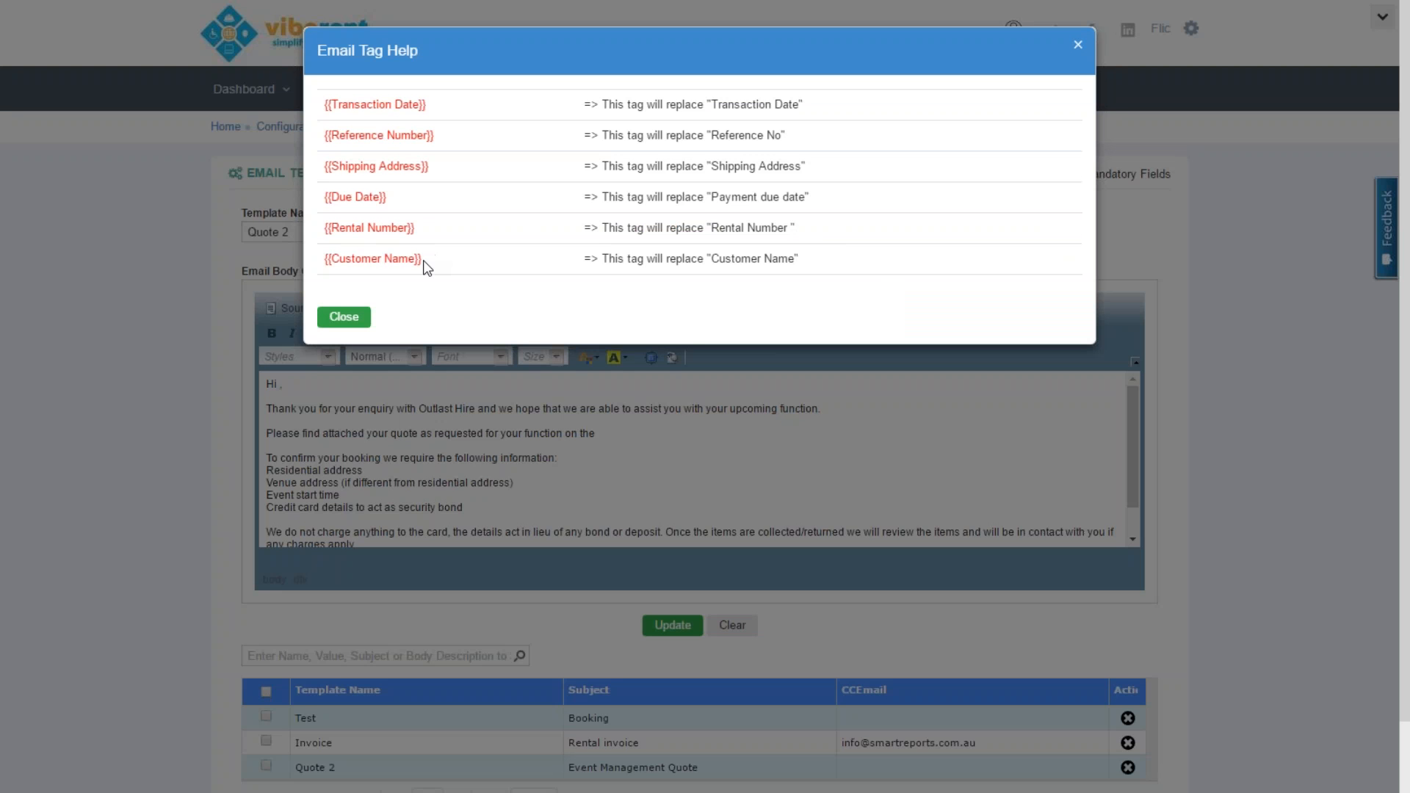
drag(423, 260, 324, 273)
key(ctrl+c)
click(344, 317)
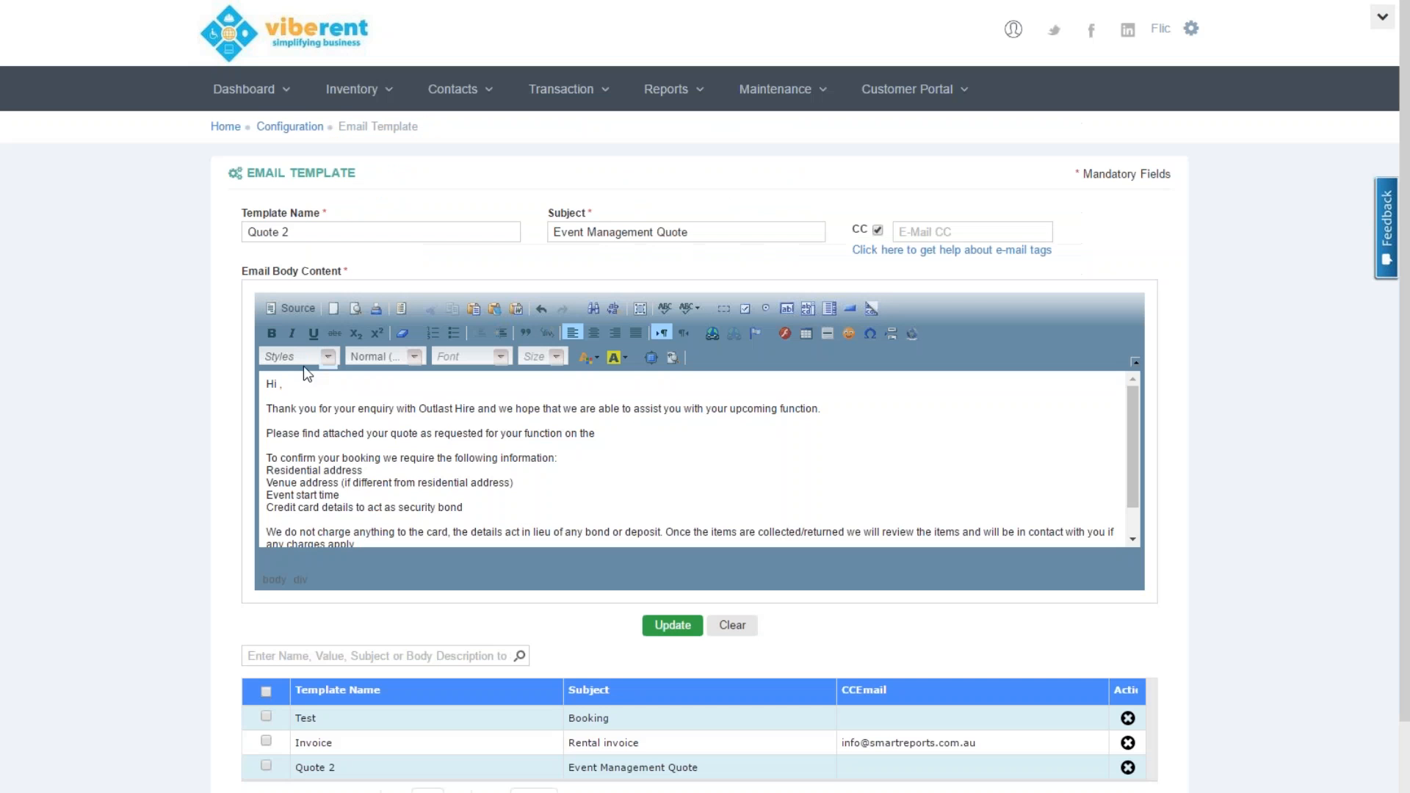
click(279, 384)
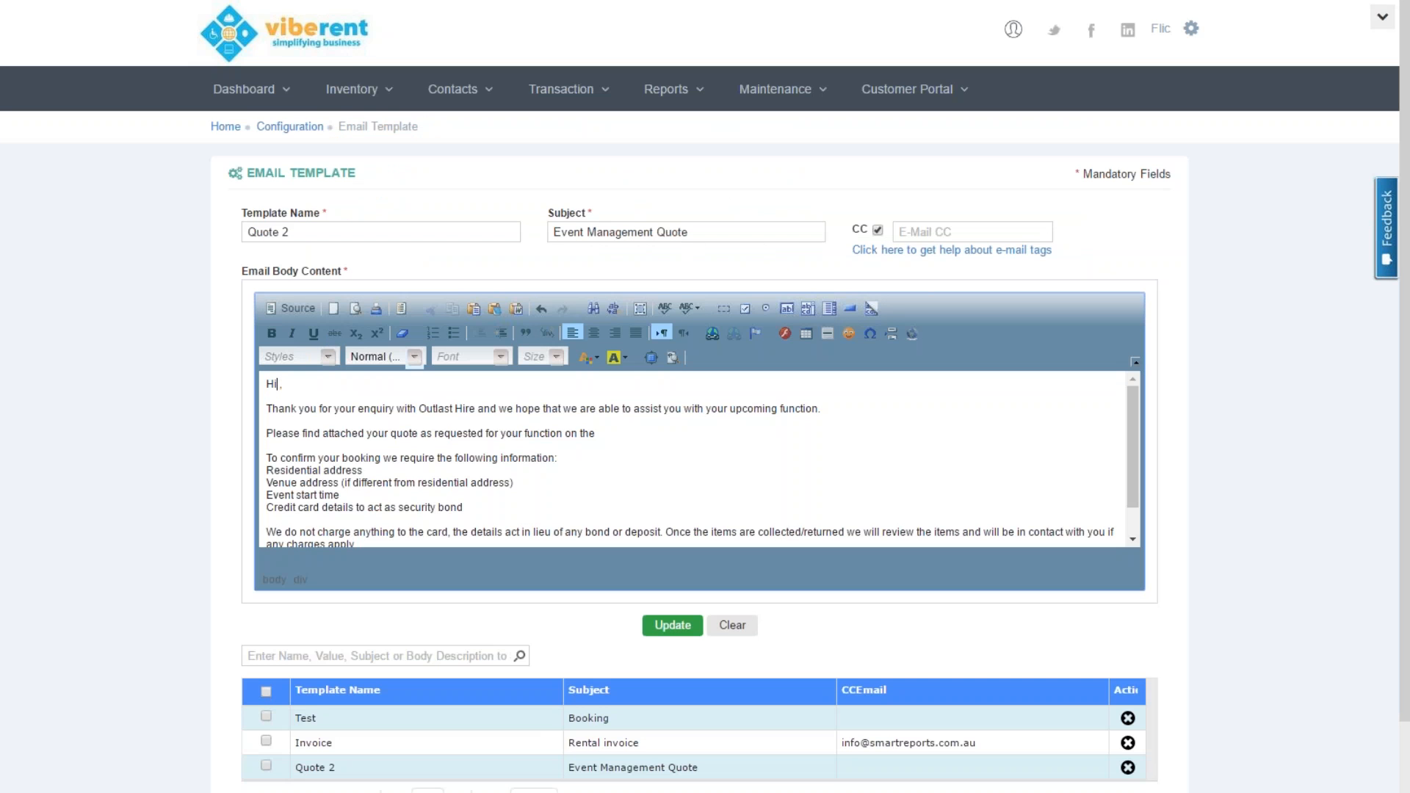
key(ctrl+v)
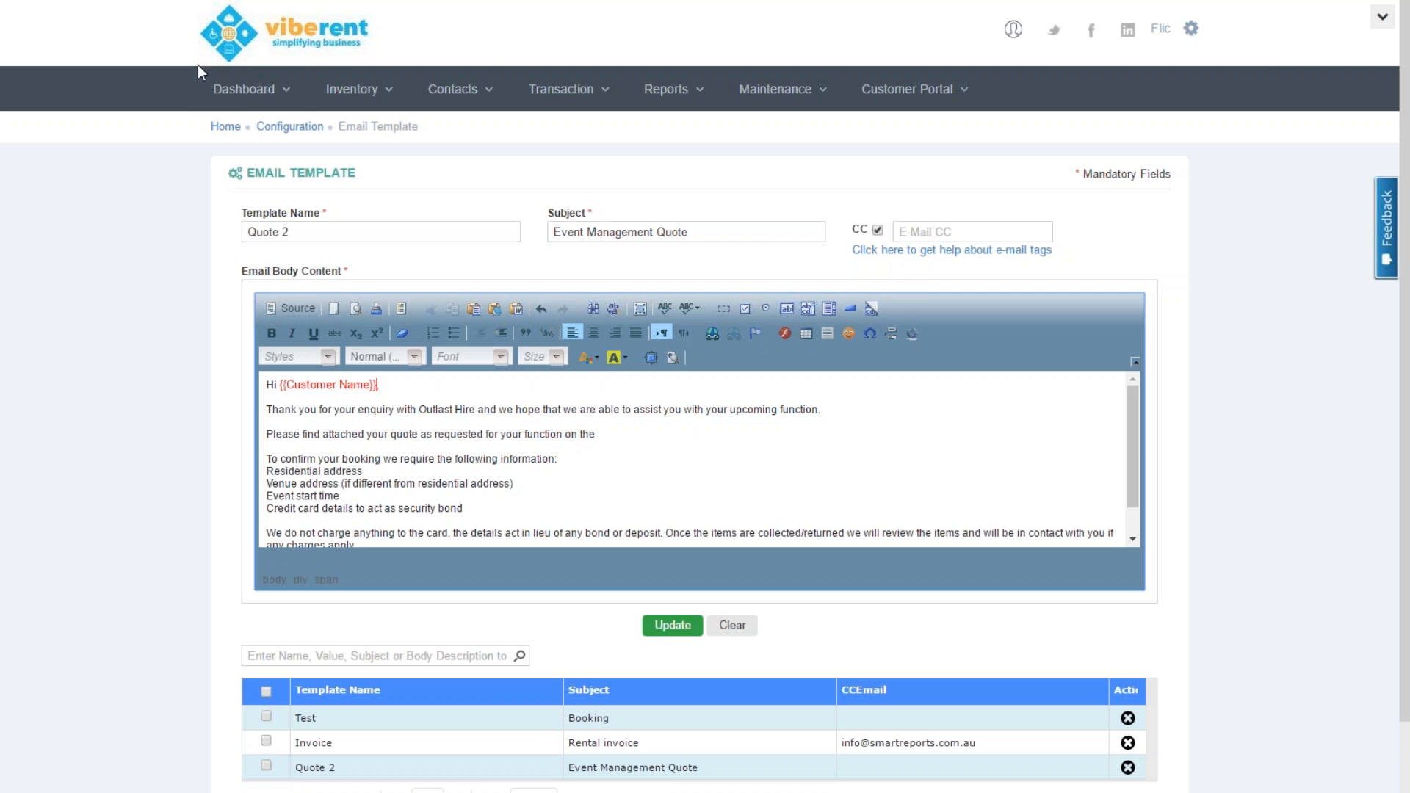
mouse_move(235, 89)
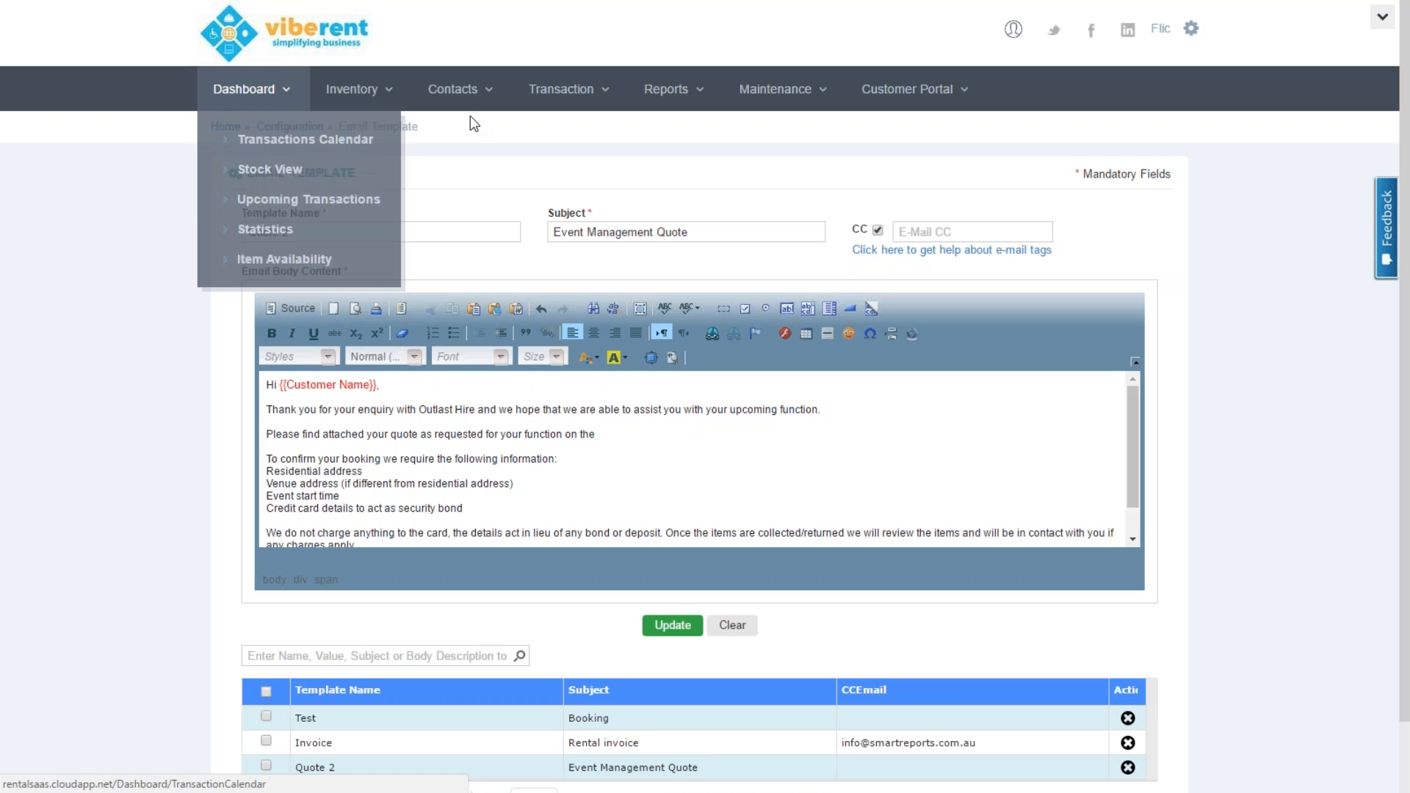
click(384, 91)
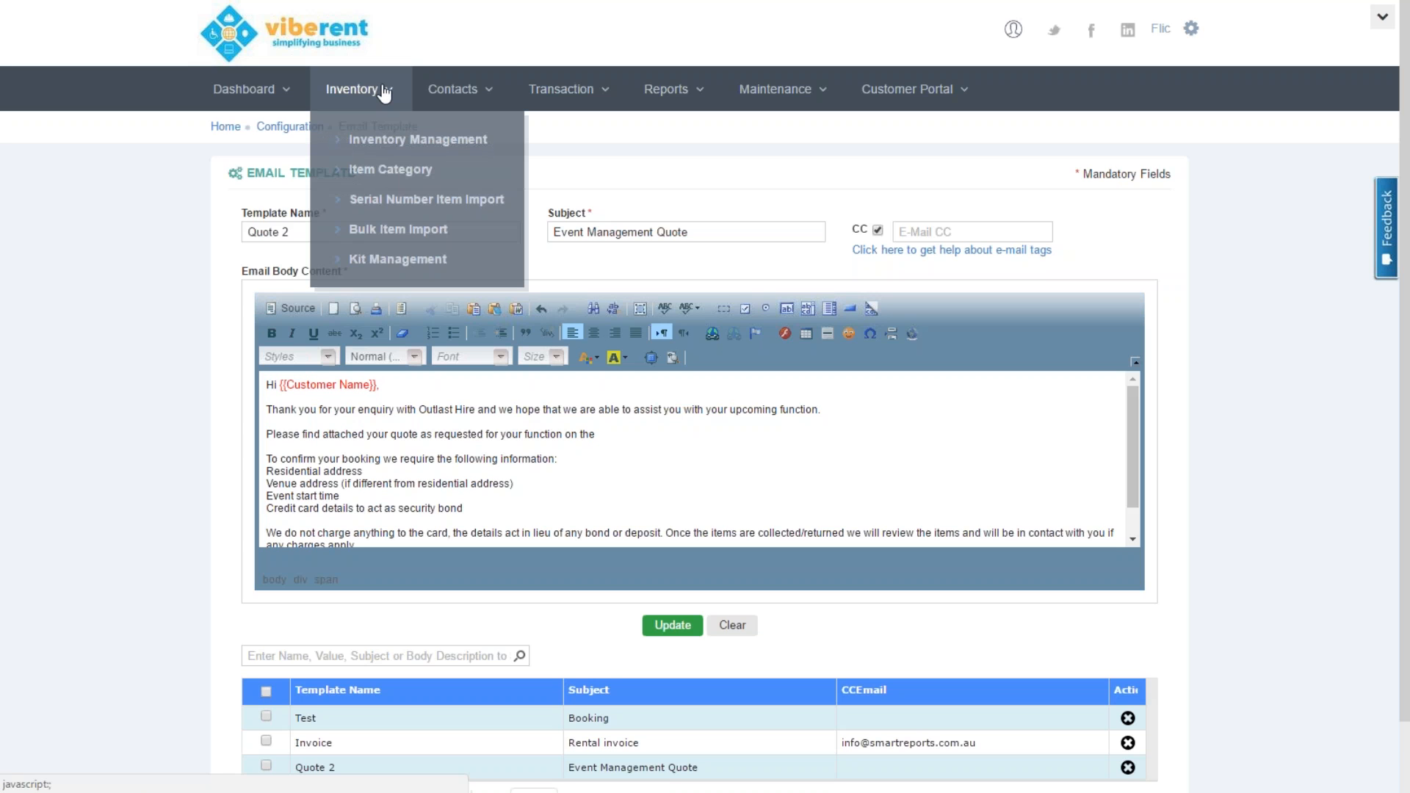
click(481, 101)
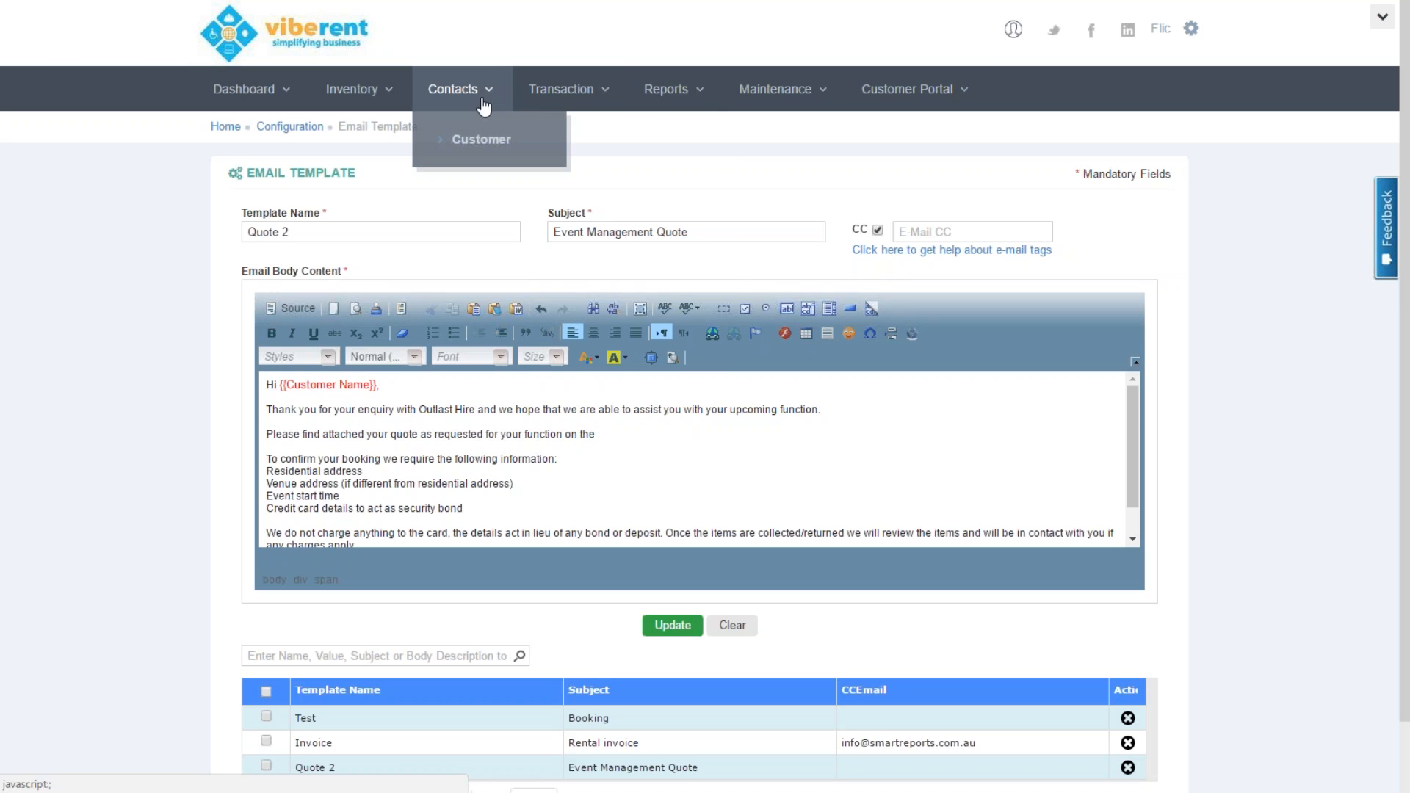
click(547, 102)
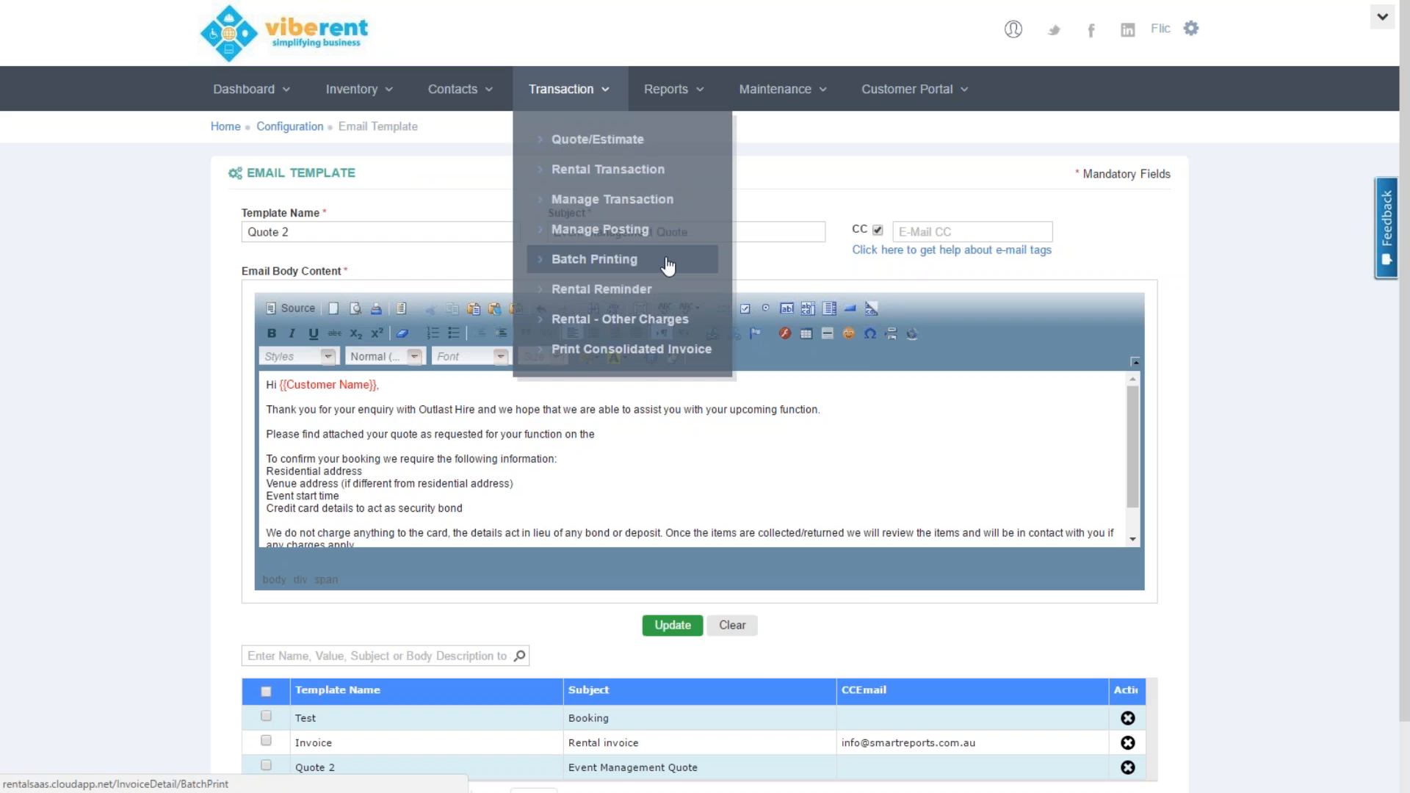
click(694, 93)
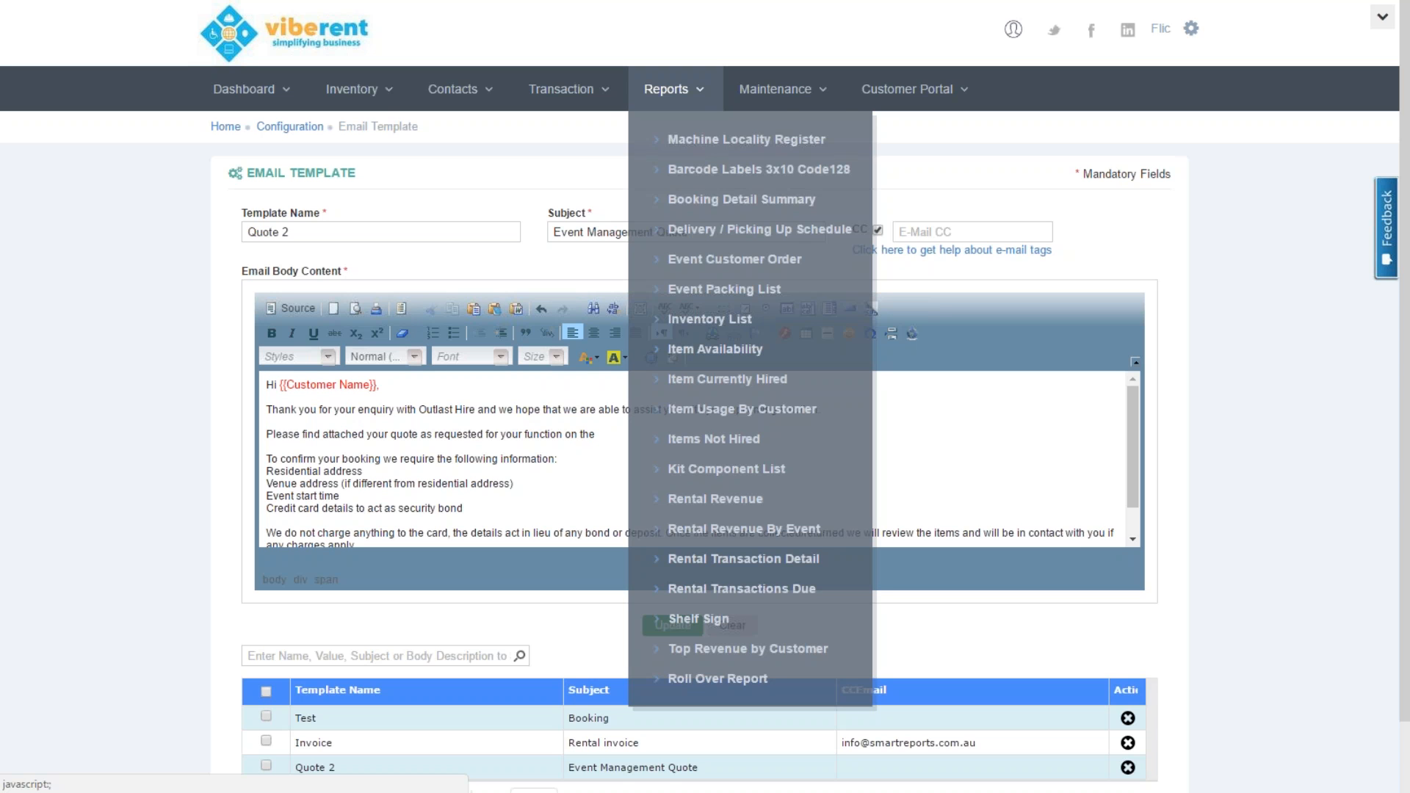
mouse_move(787, 101)
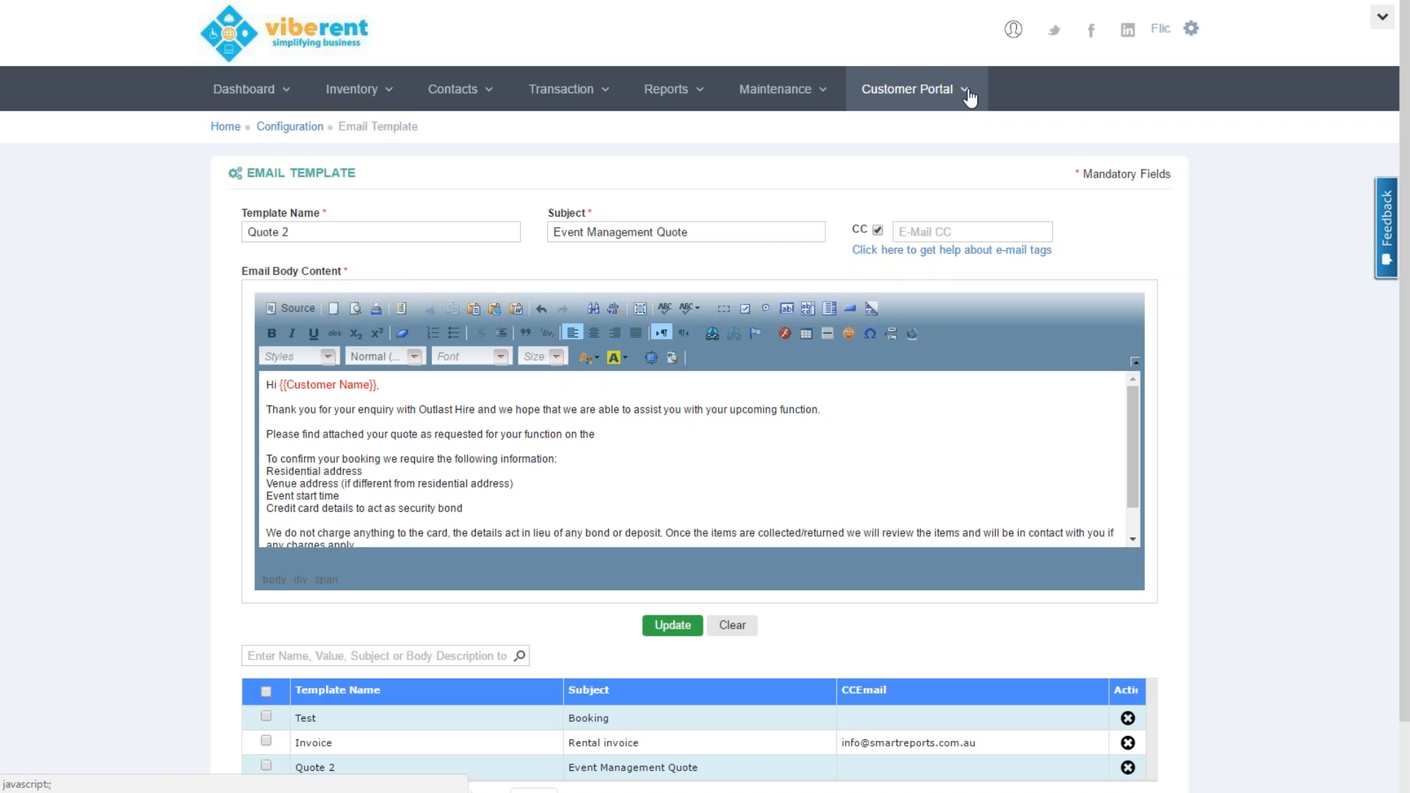
Open the Transactions Calendar and browse October 2016 bookings, dismissing the iCloud notification
click(268, 95)
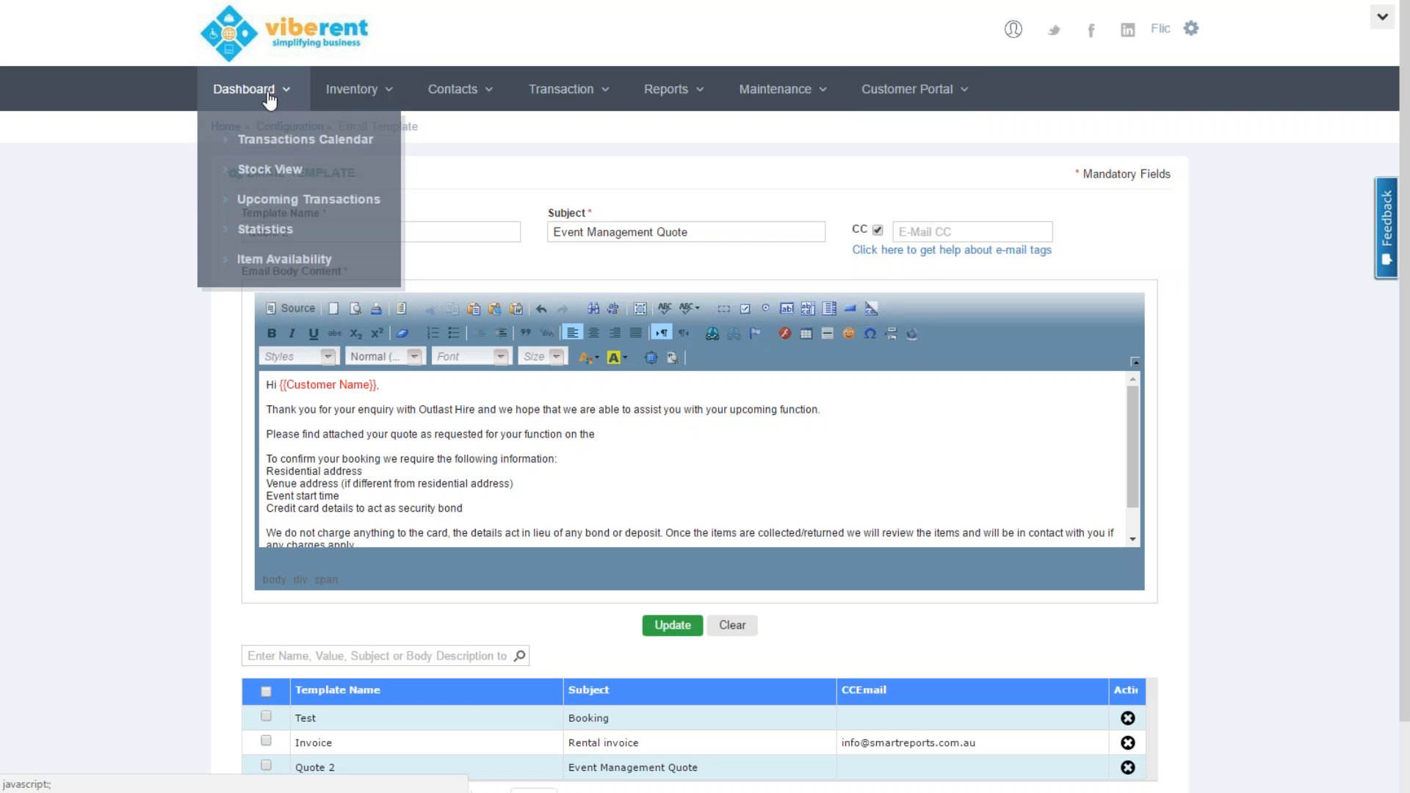
click(277, 141)
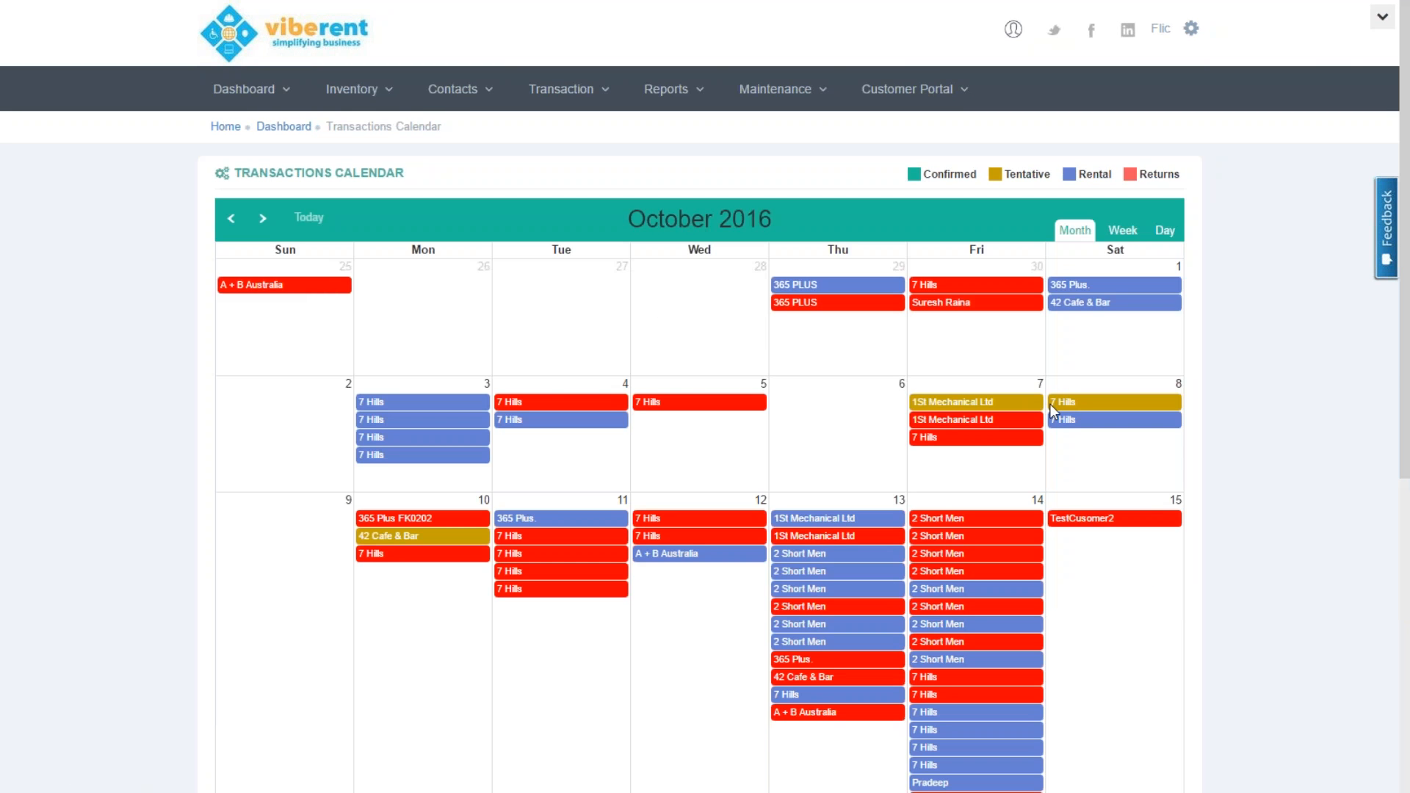
mouse_move(1050, 404)
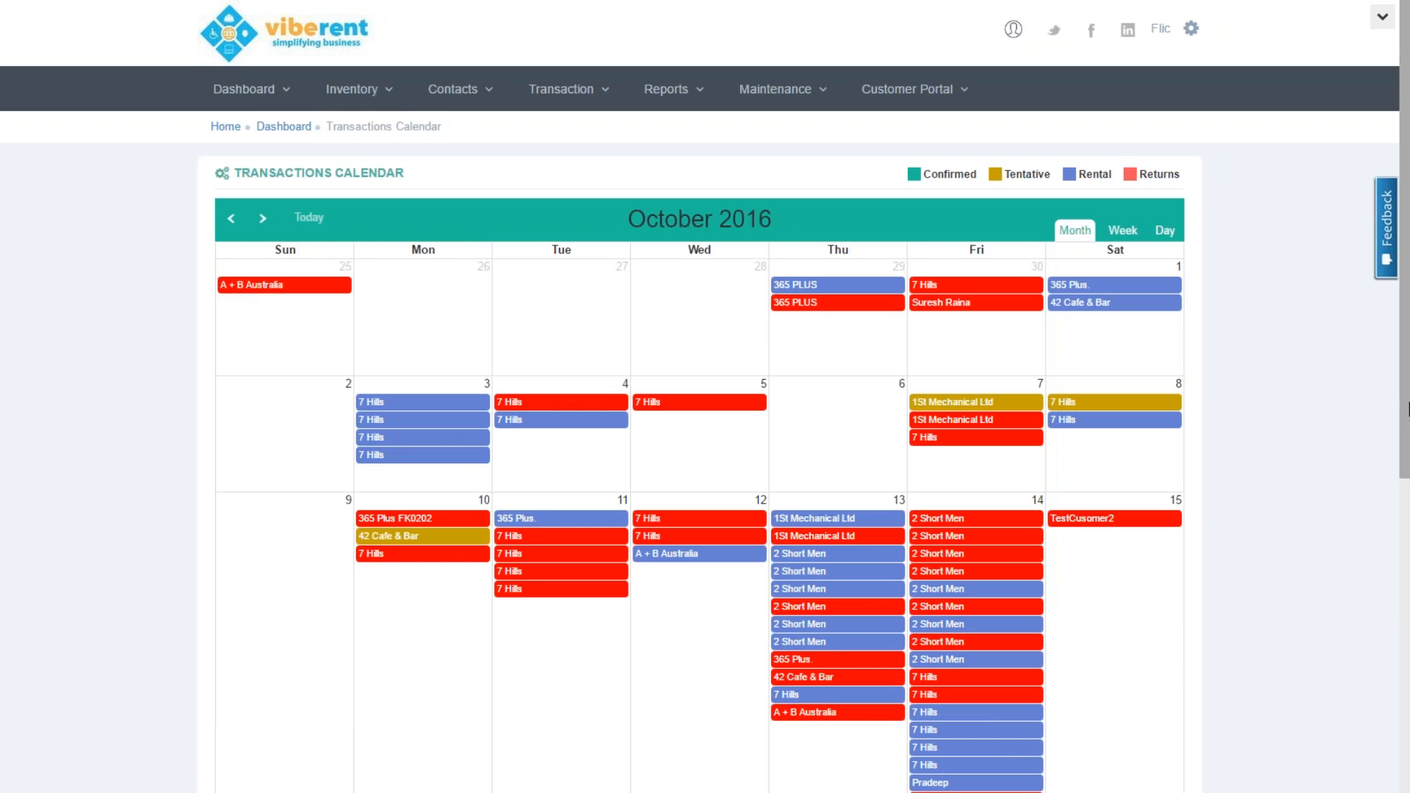
drag(1404, 409, 1406, 469)
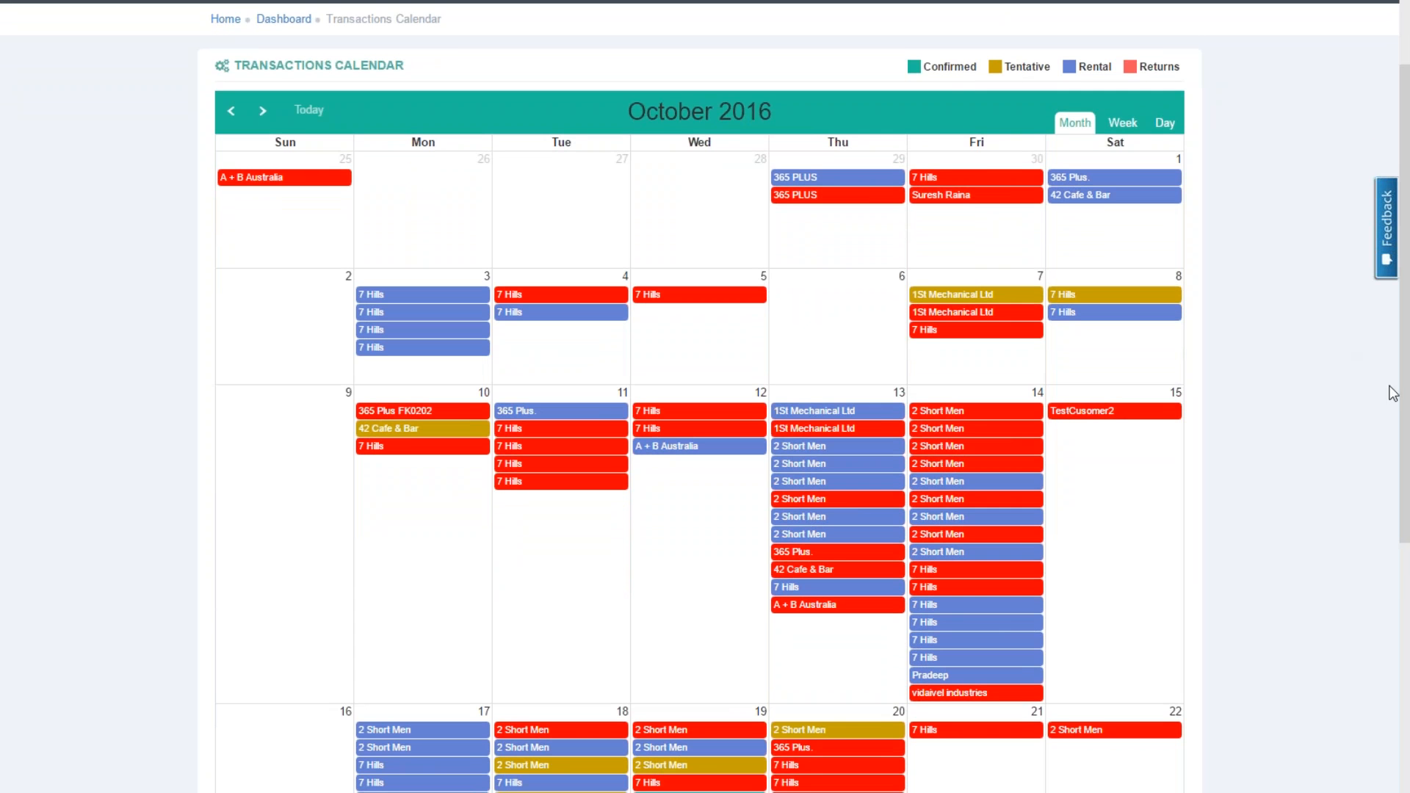
scroll(1406, 420, down, 2)
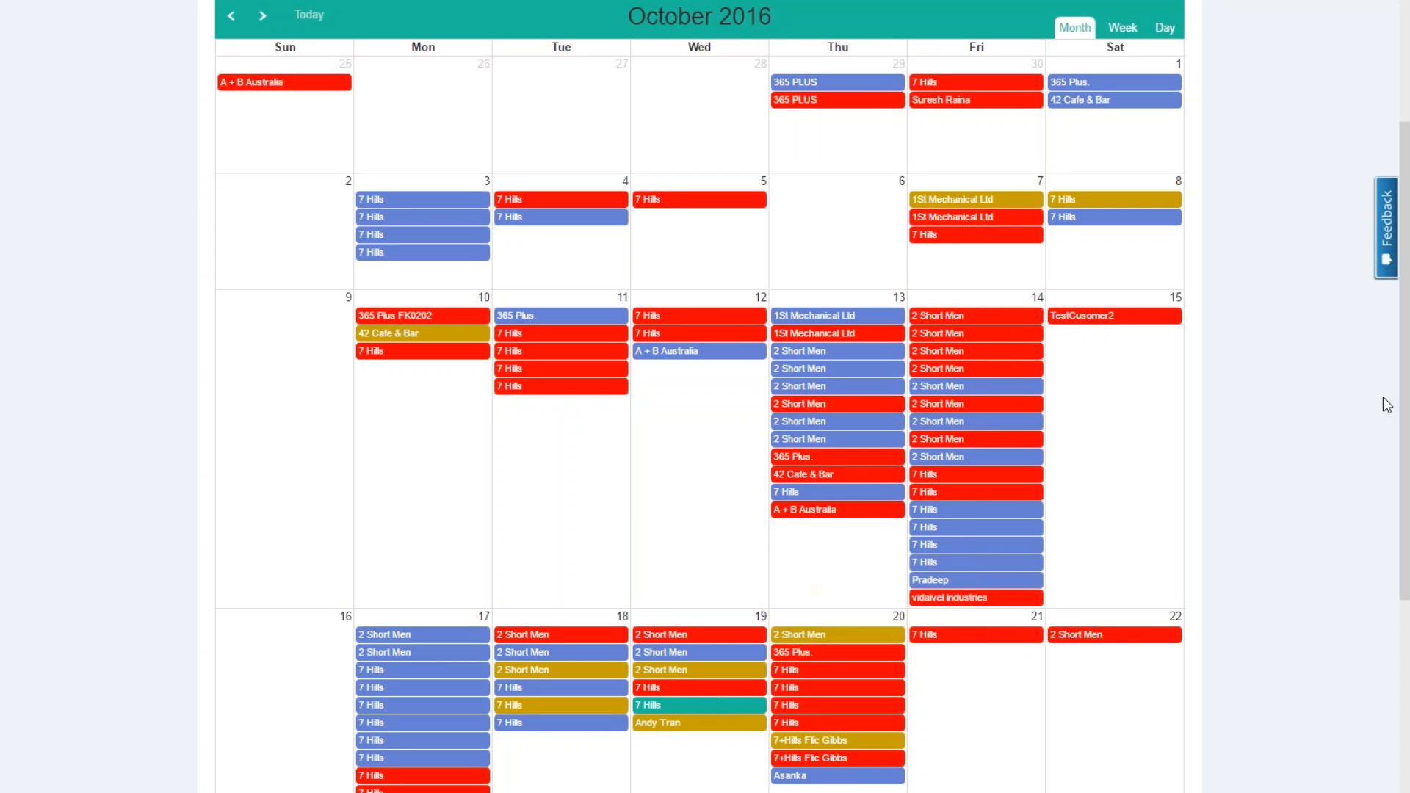
scroll(1403, 399, up, 1)
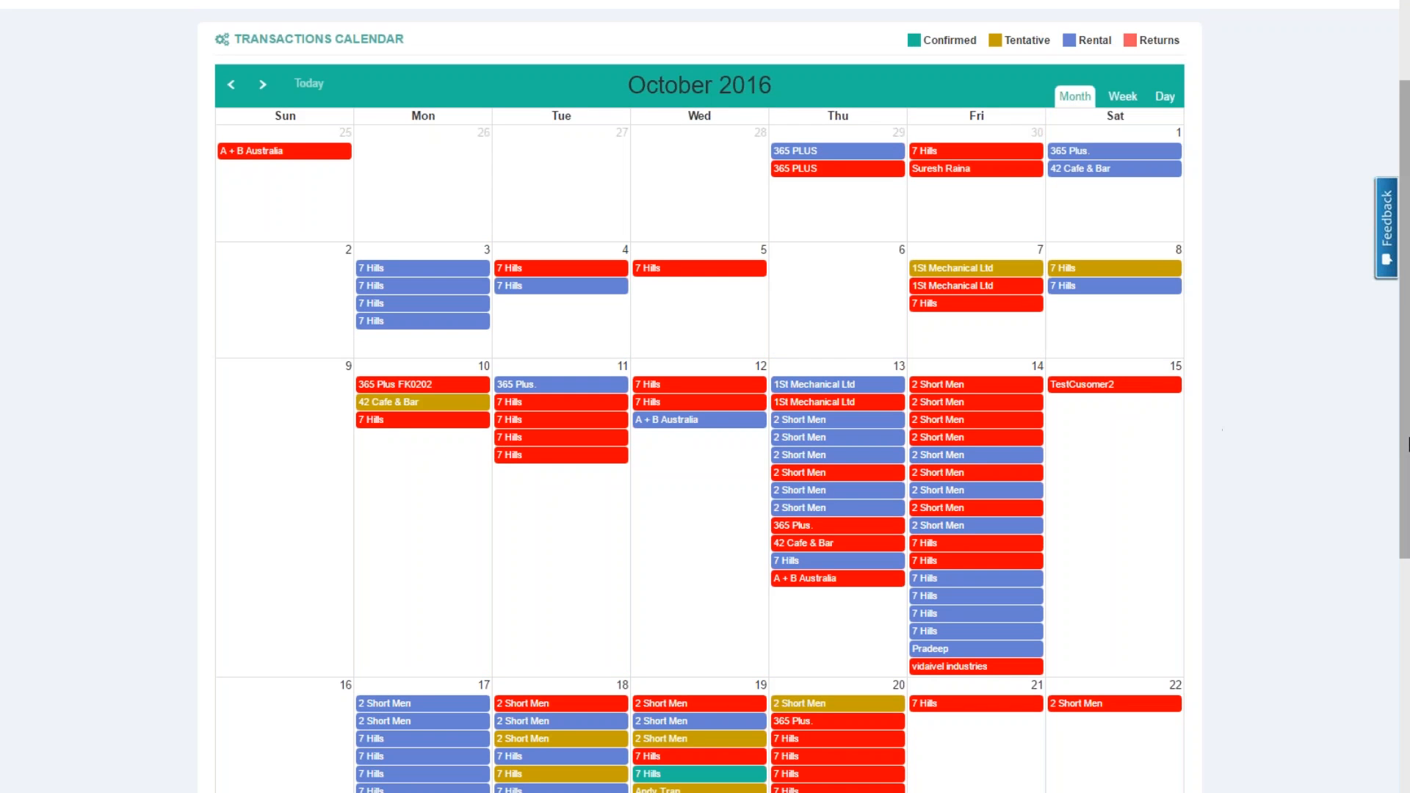
drag(1406, 443, 1406, 569)
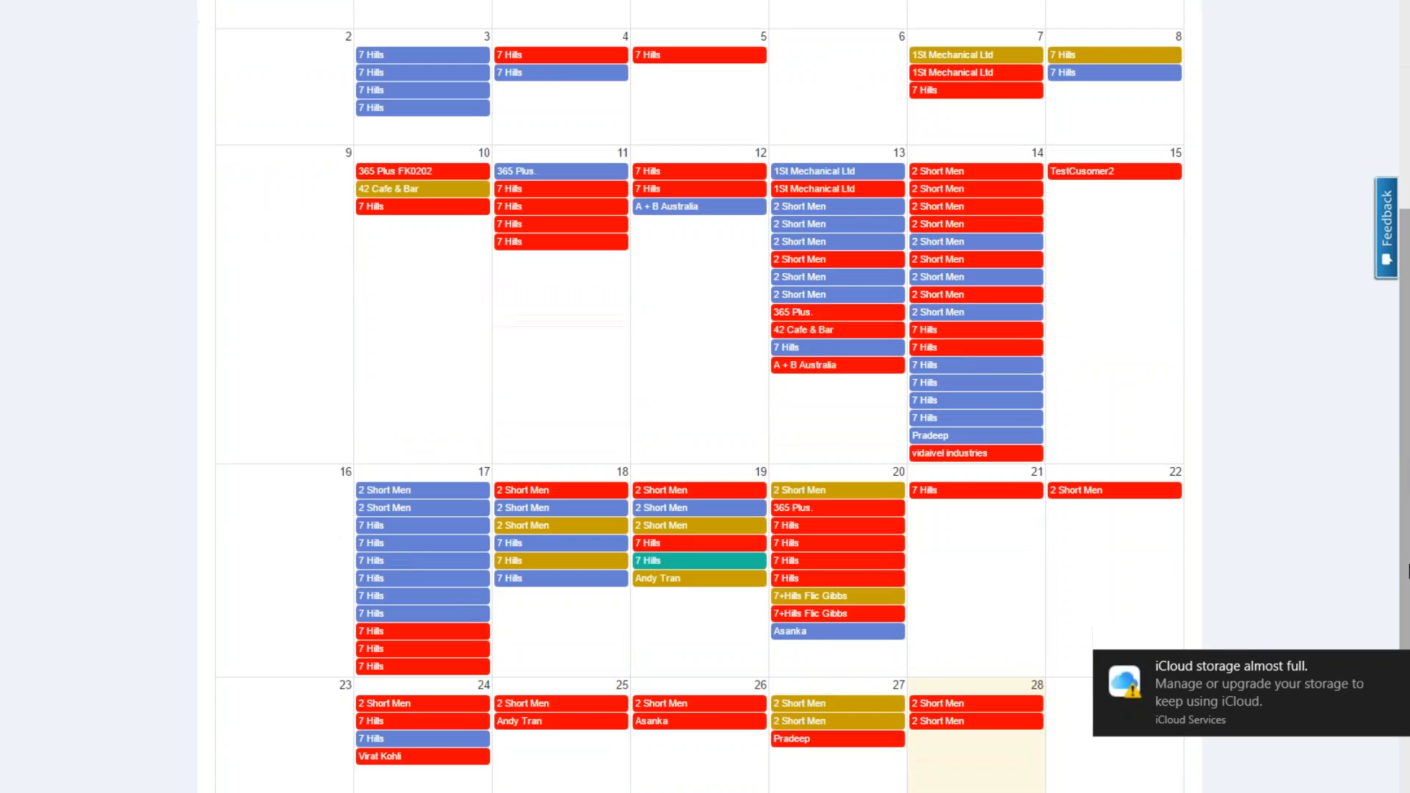
click(1395, 666)
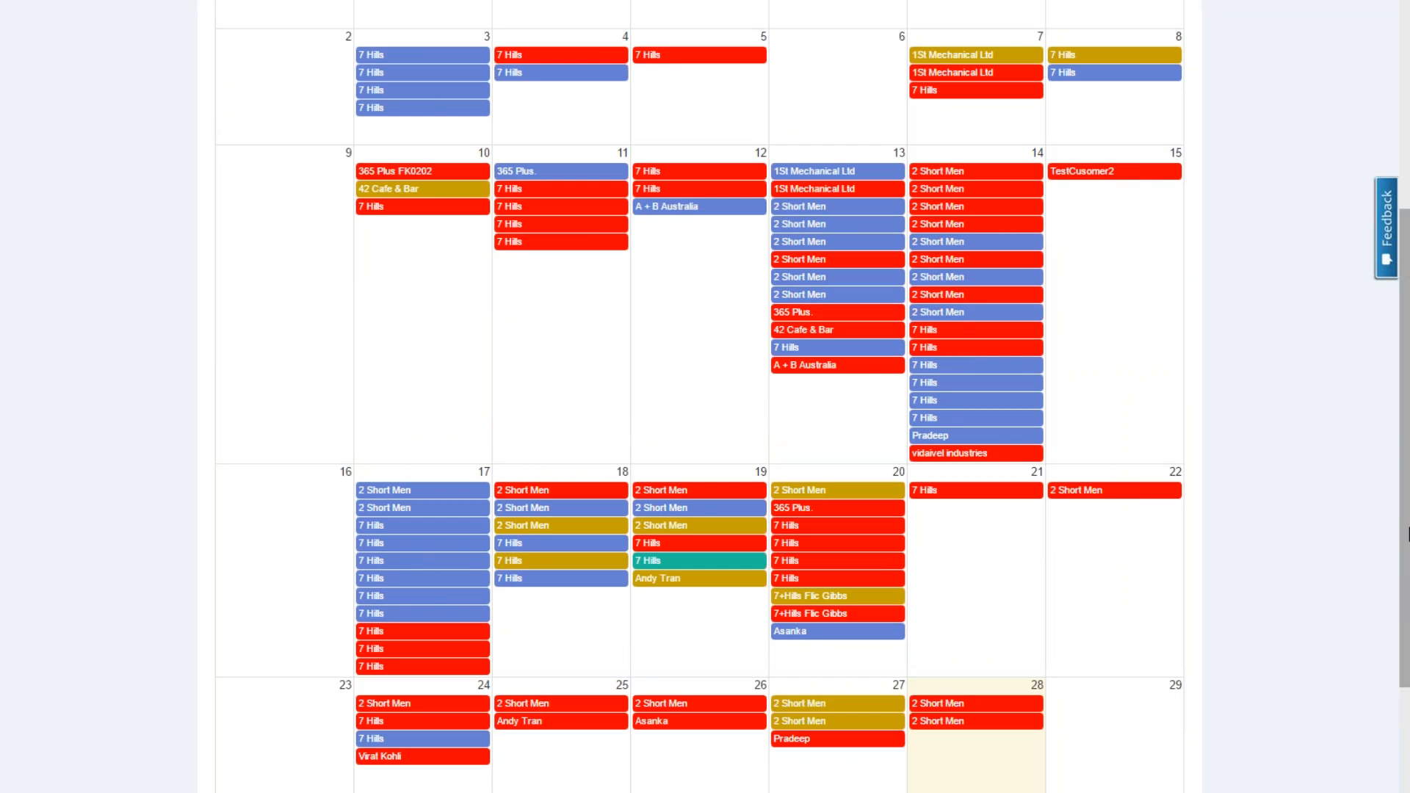
scroll(1374, 373, up, 4)
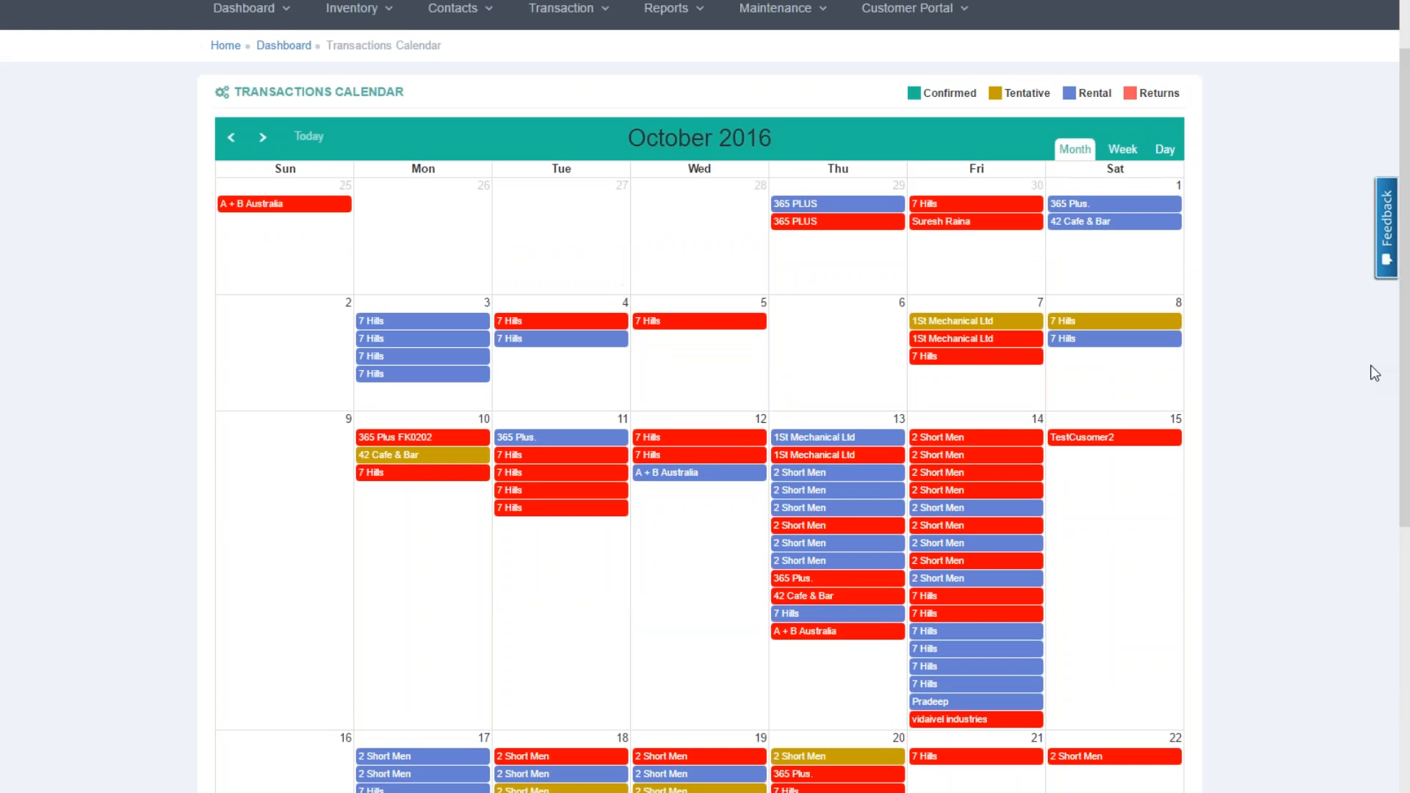
click(258, 9)
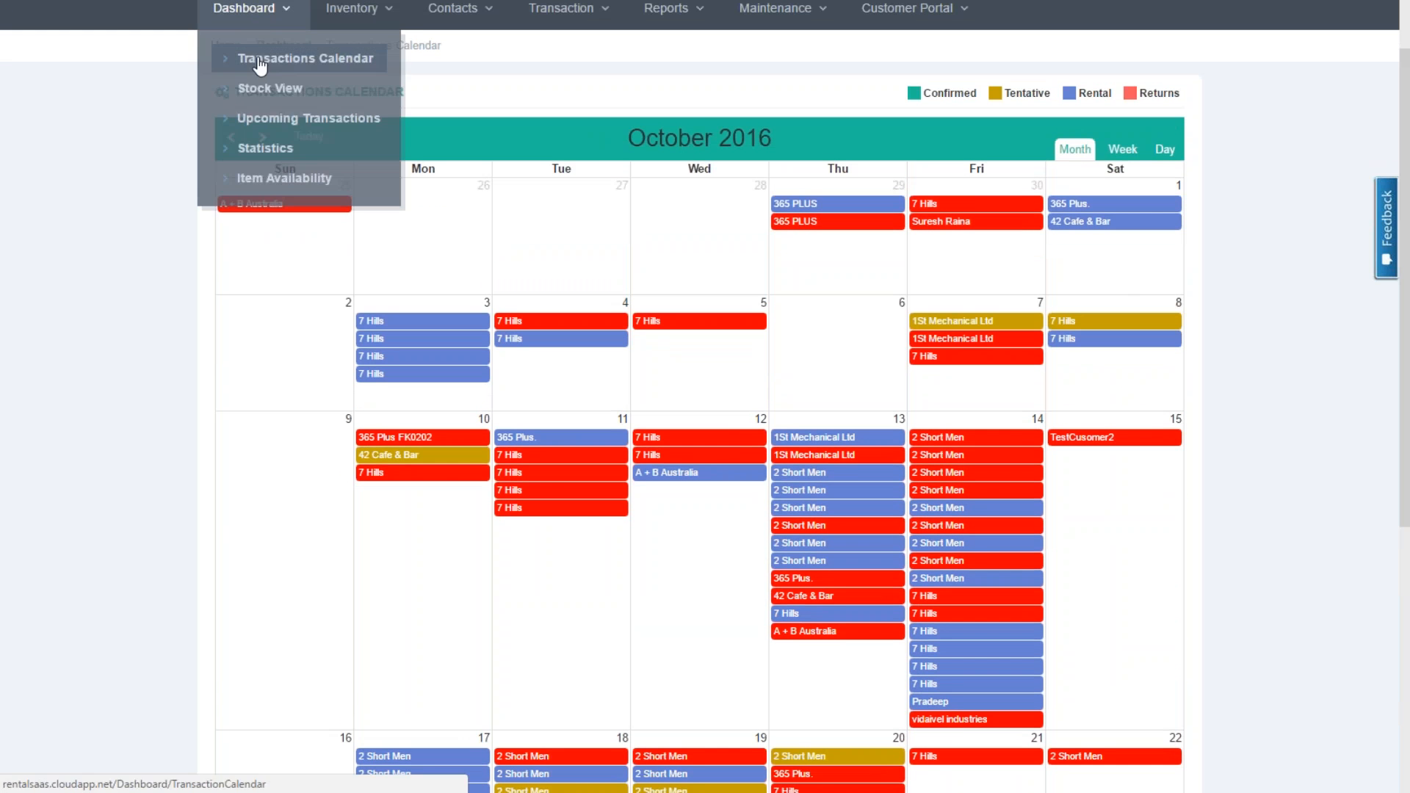
In Stock View, show the Outdoor Items - Tents stock levels for October
click(263, 87)
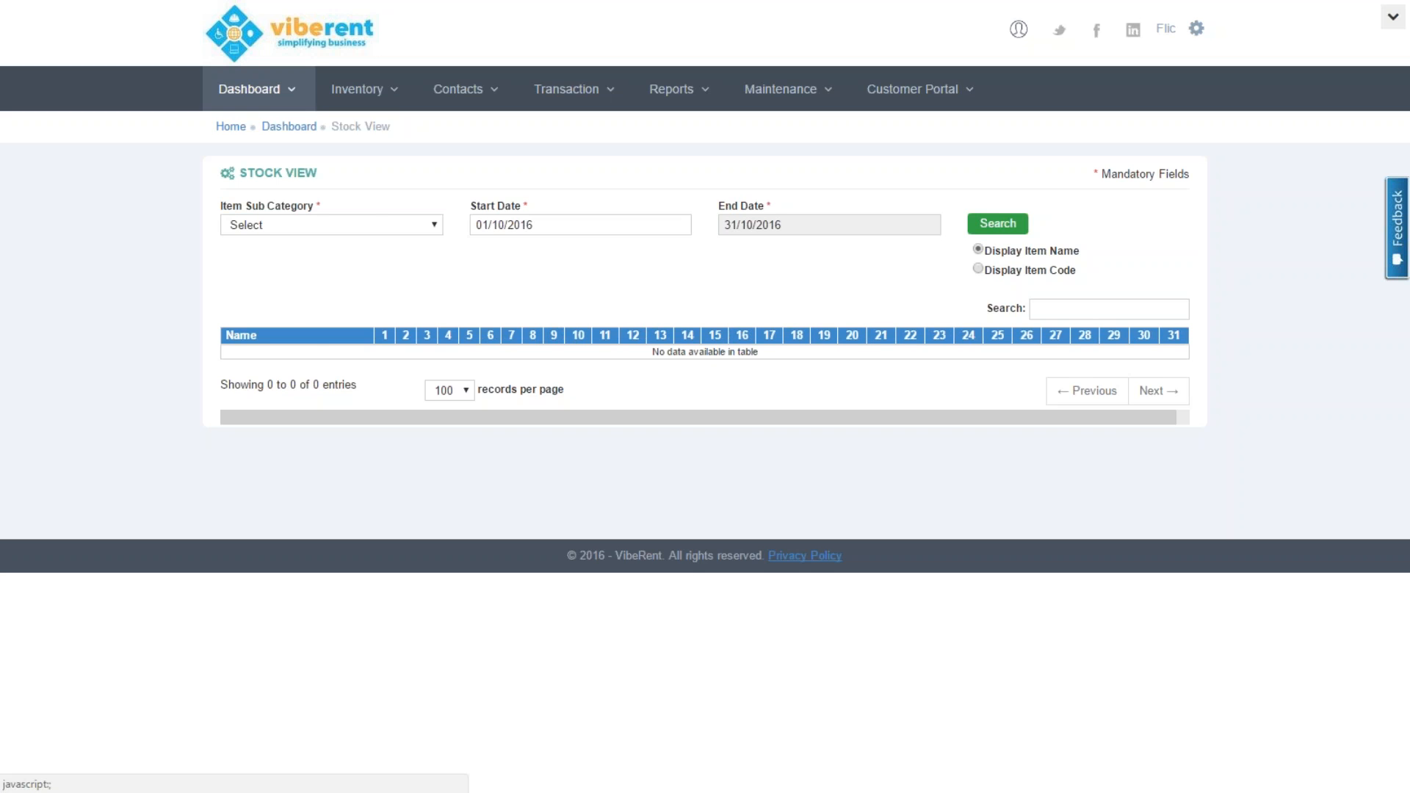
click(376, 223)
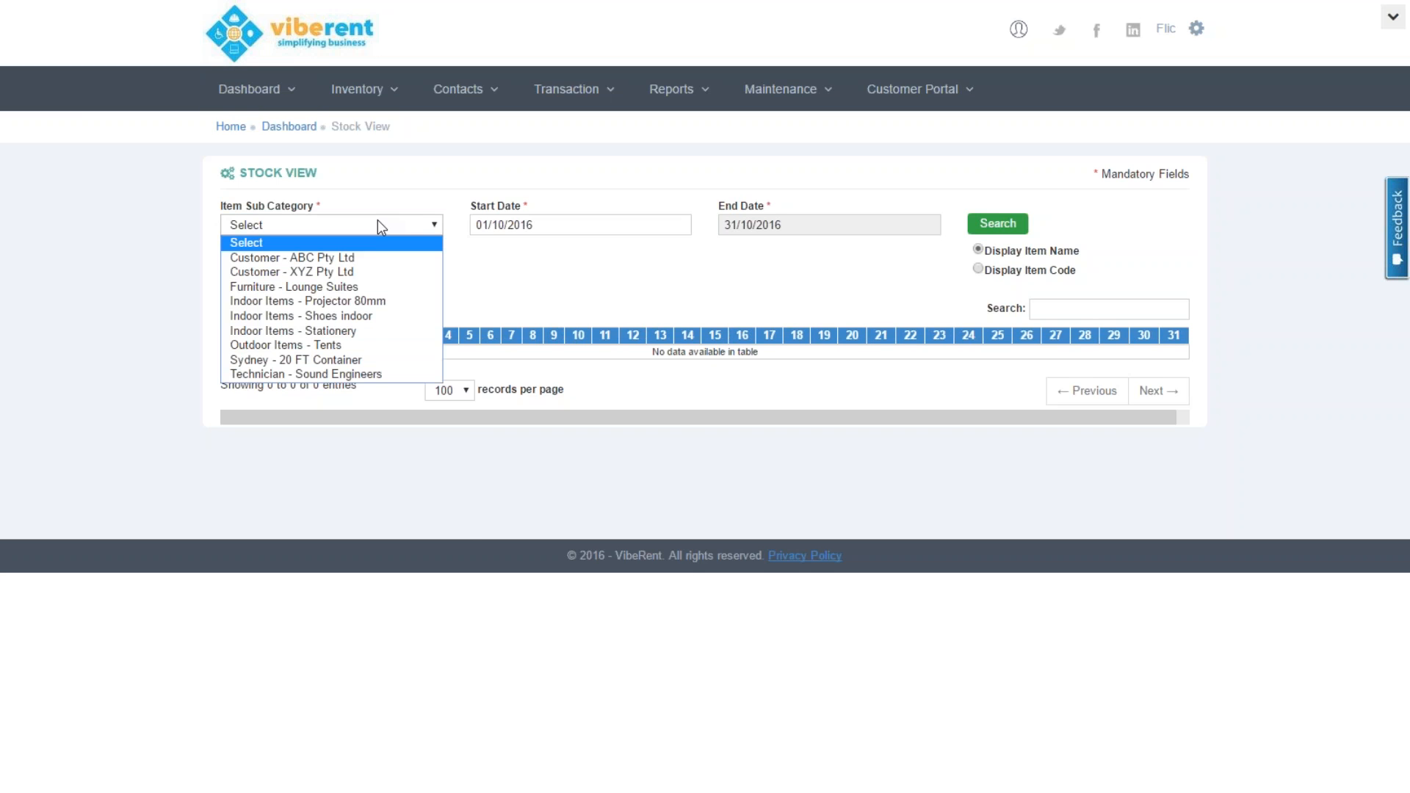
click(362, 345)
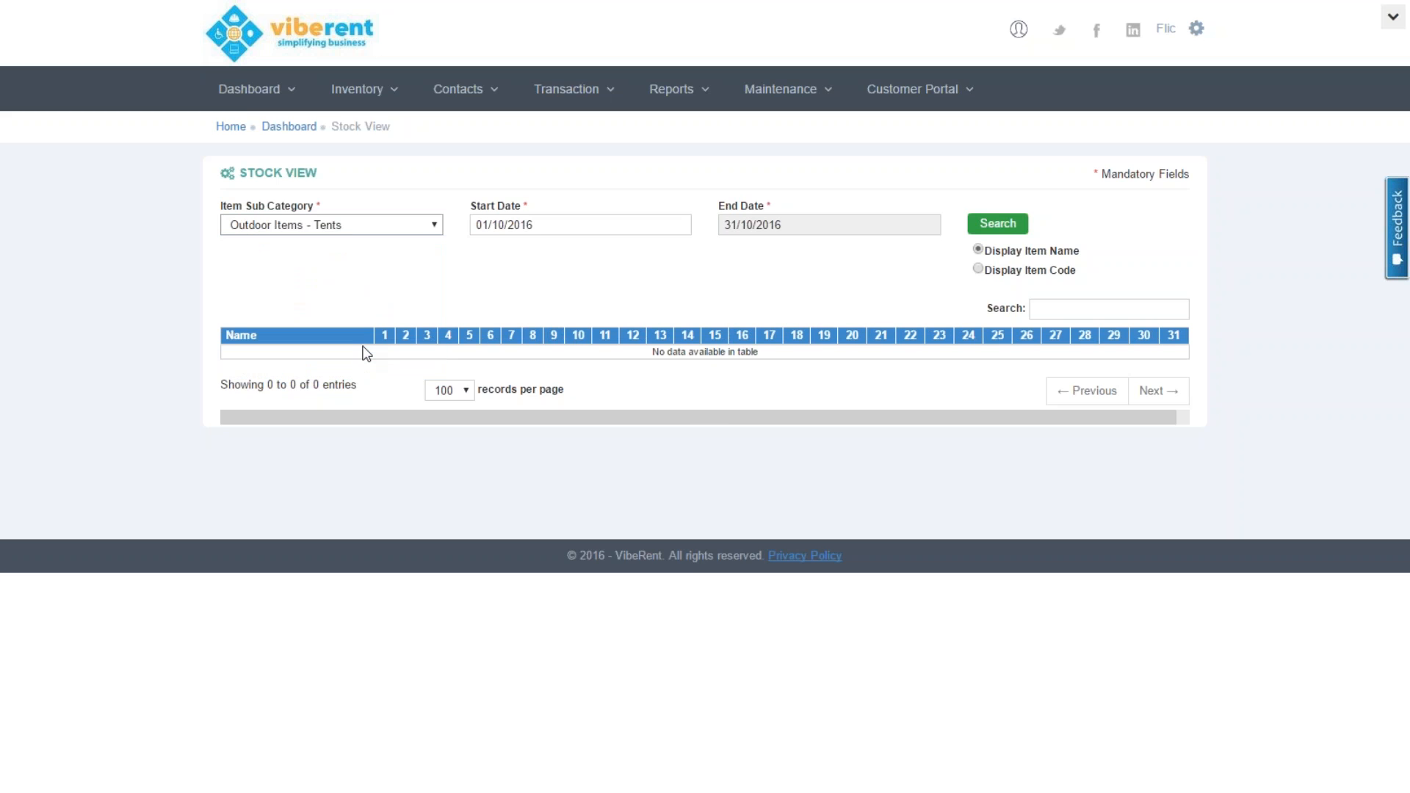
click(1008, 229)
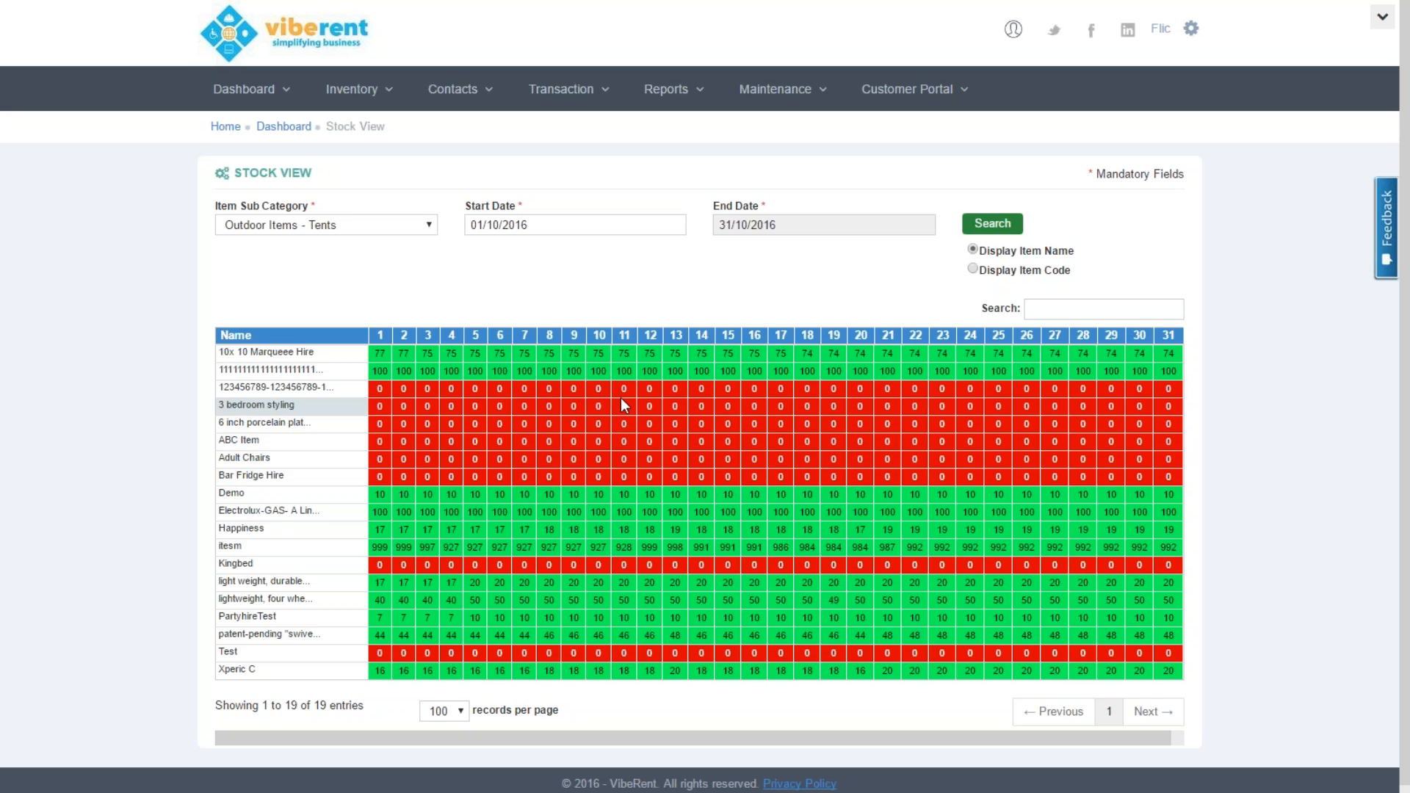
Set the start date to December 2016 and reload the tents' stock levels
click(638, 221)
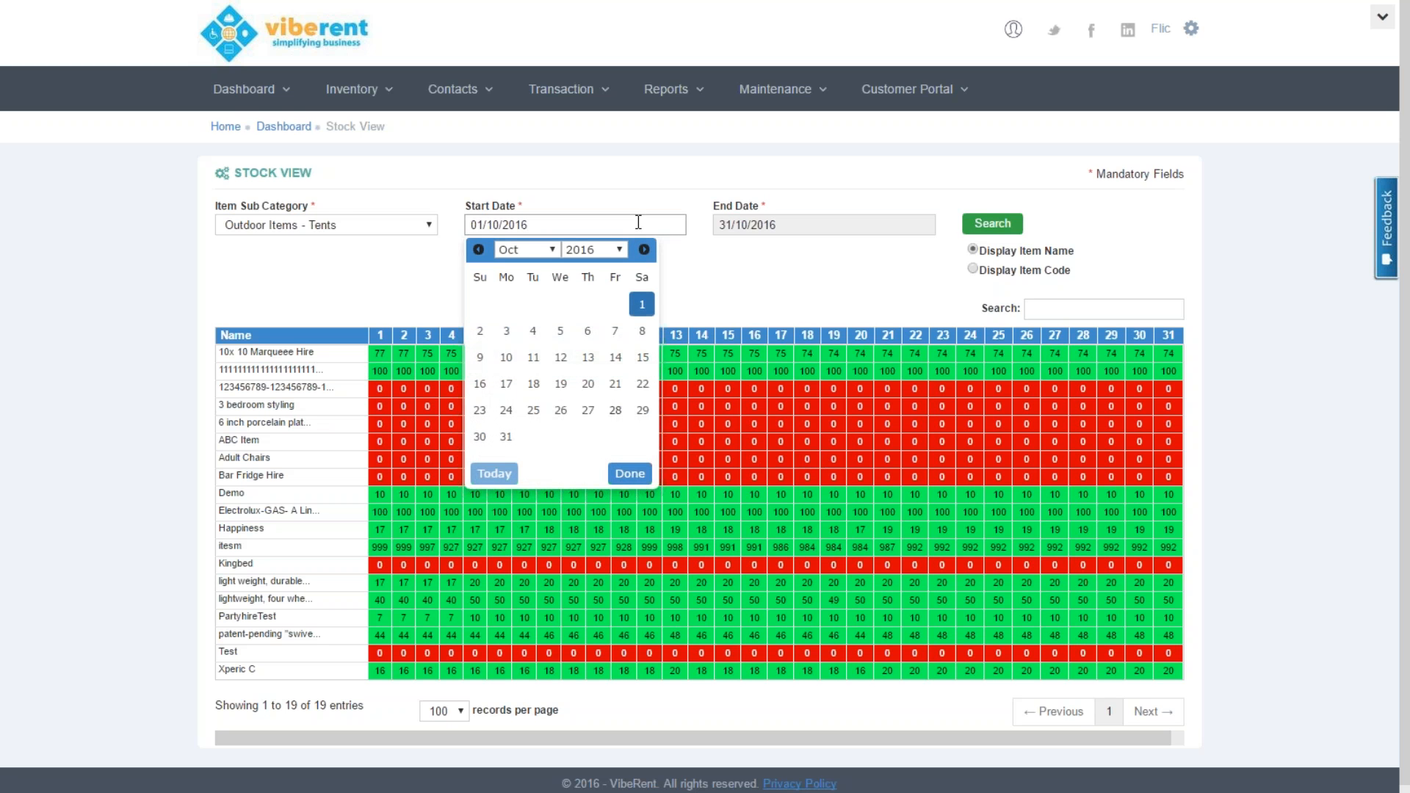
click(644, 250)
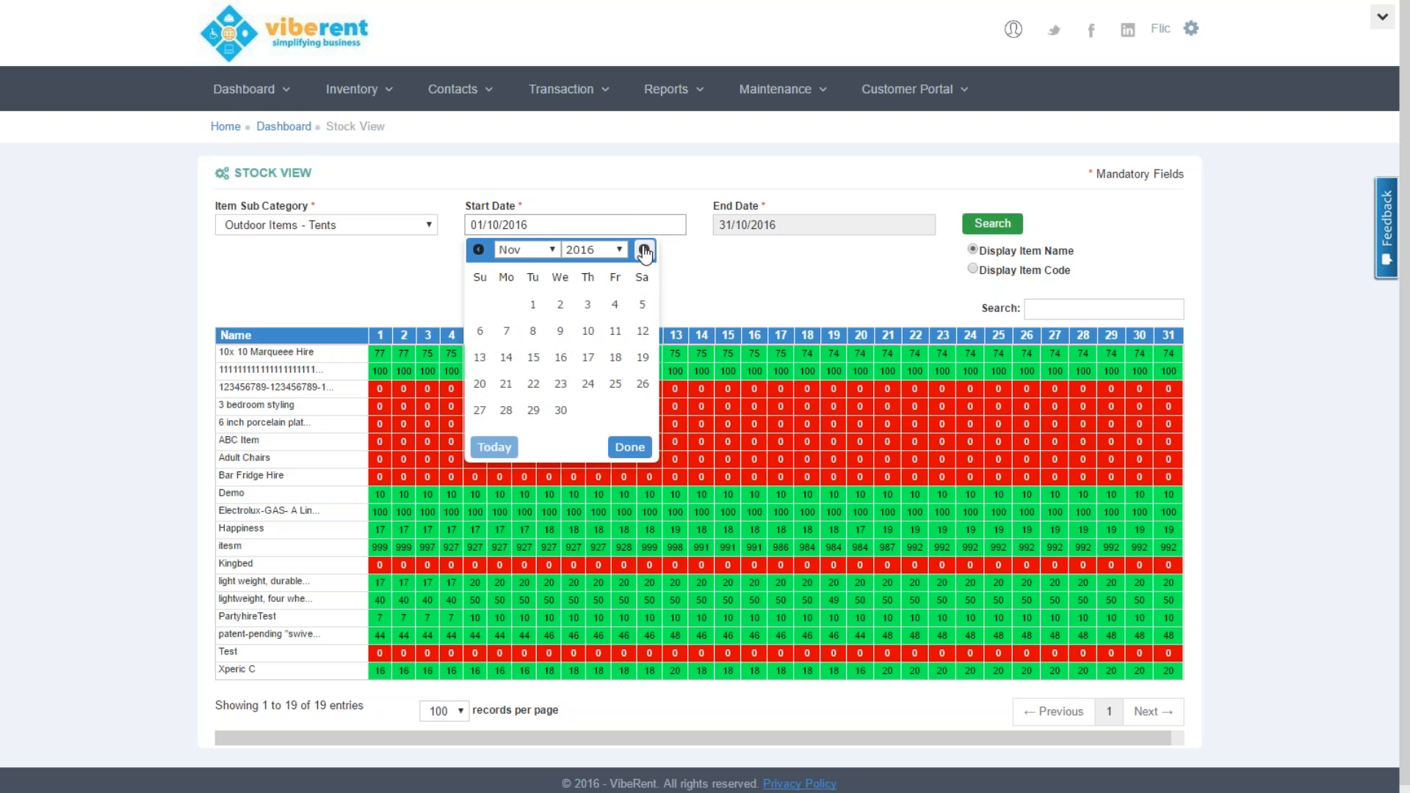
click(644, 250)
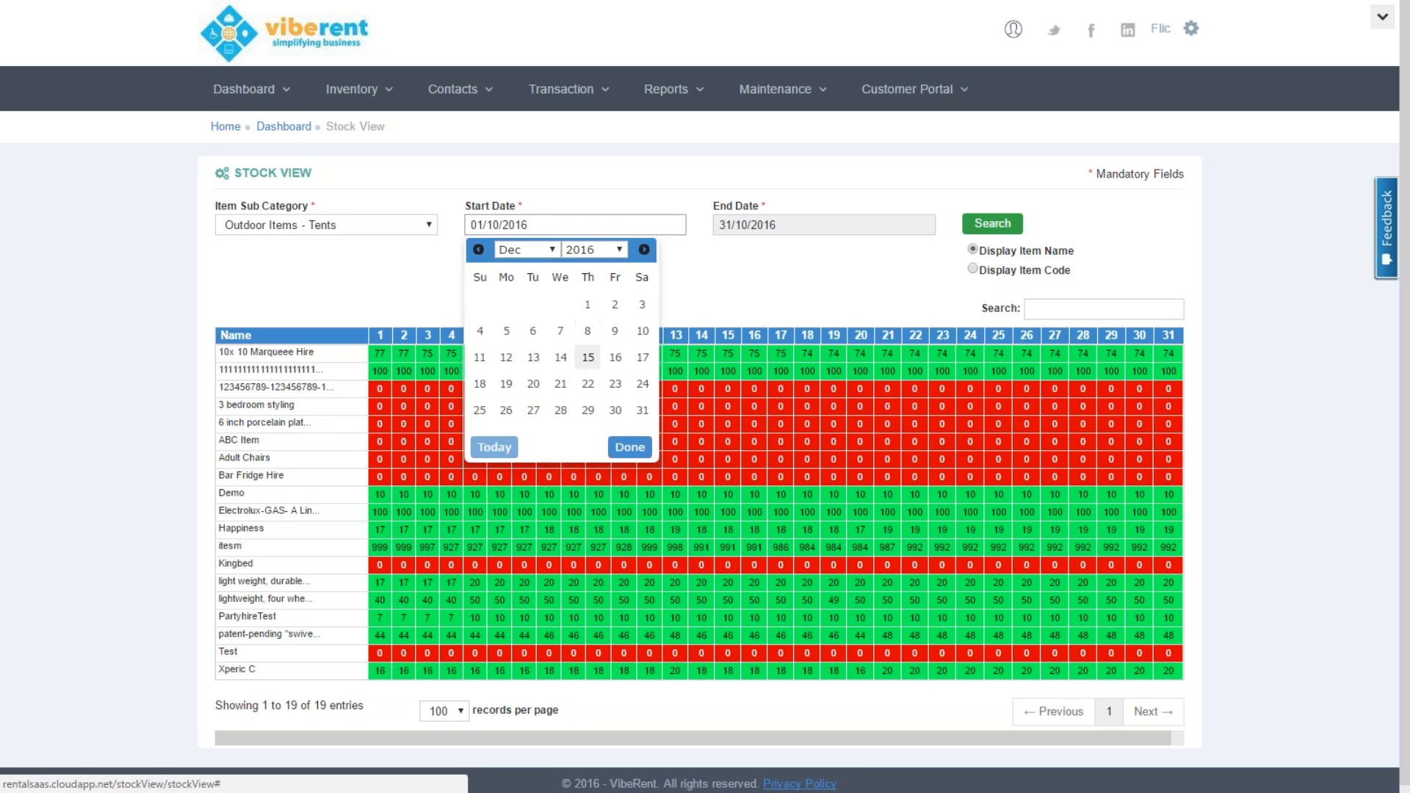
click(587, 356)
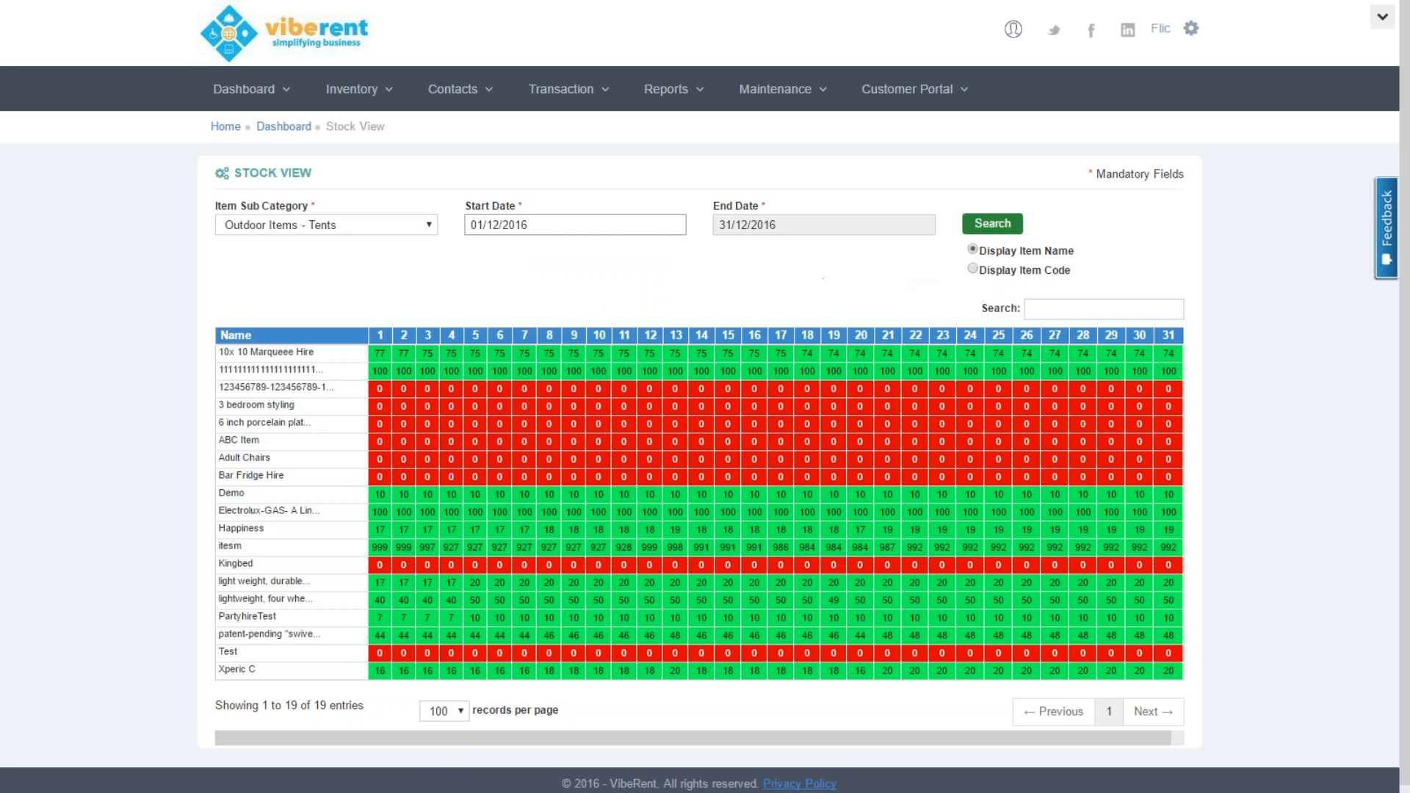
click(992, 224)
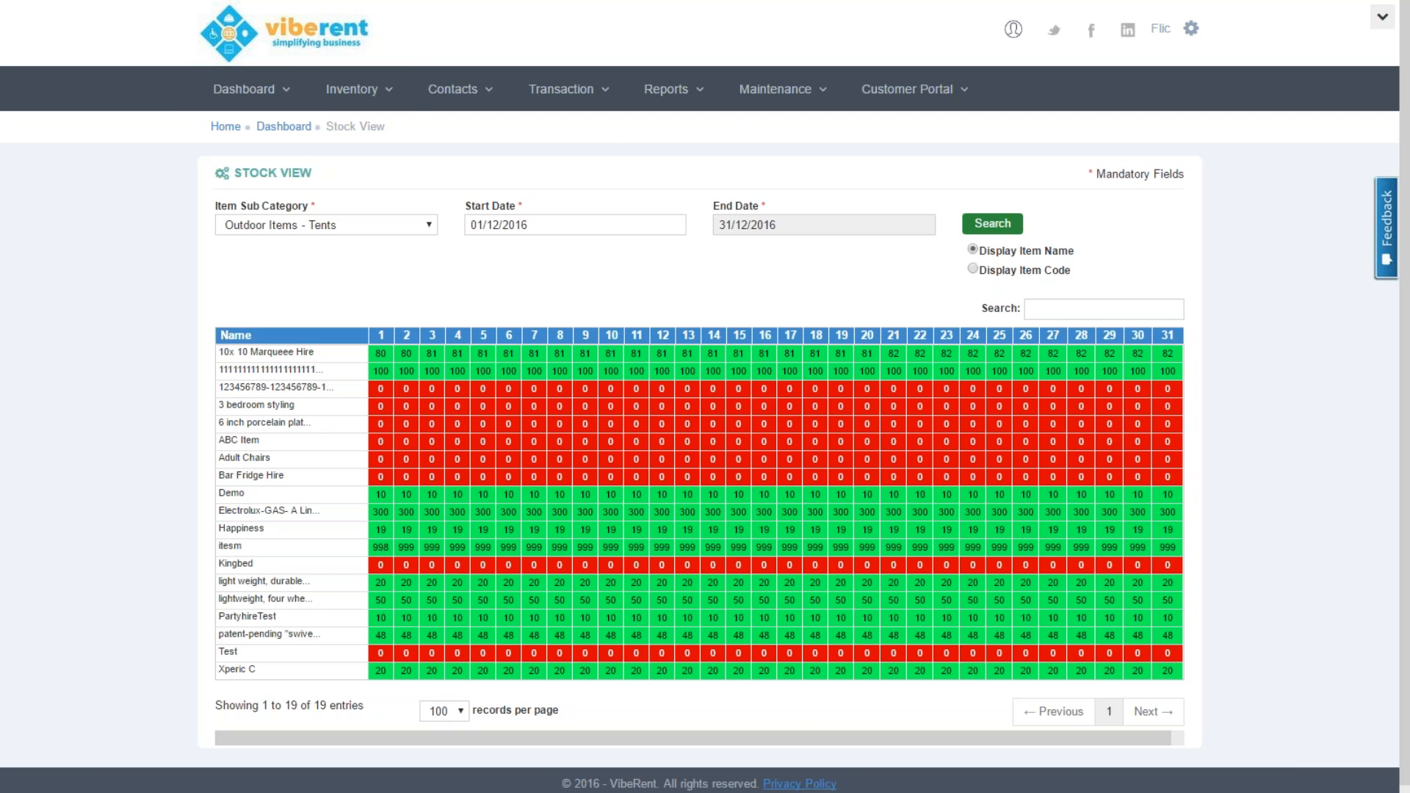
Show the 10x10 Marquee's October 2016 daily stock by searching '10x' on Item Availability
mouse_move(285, 103)
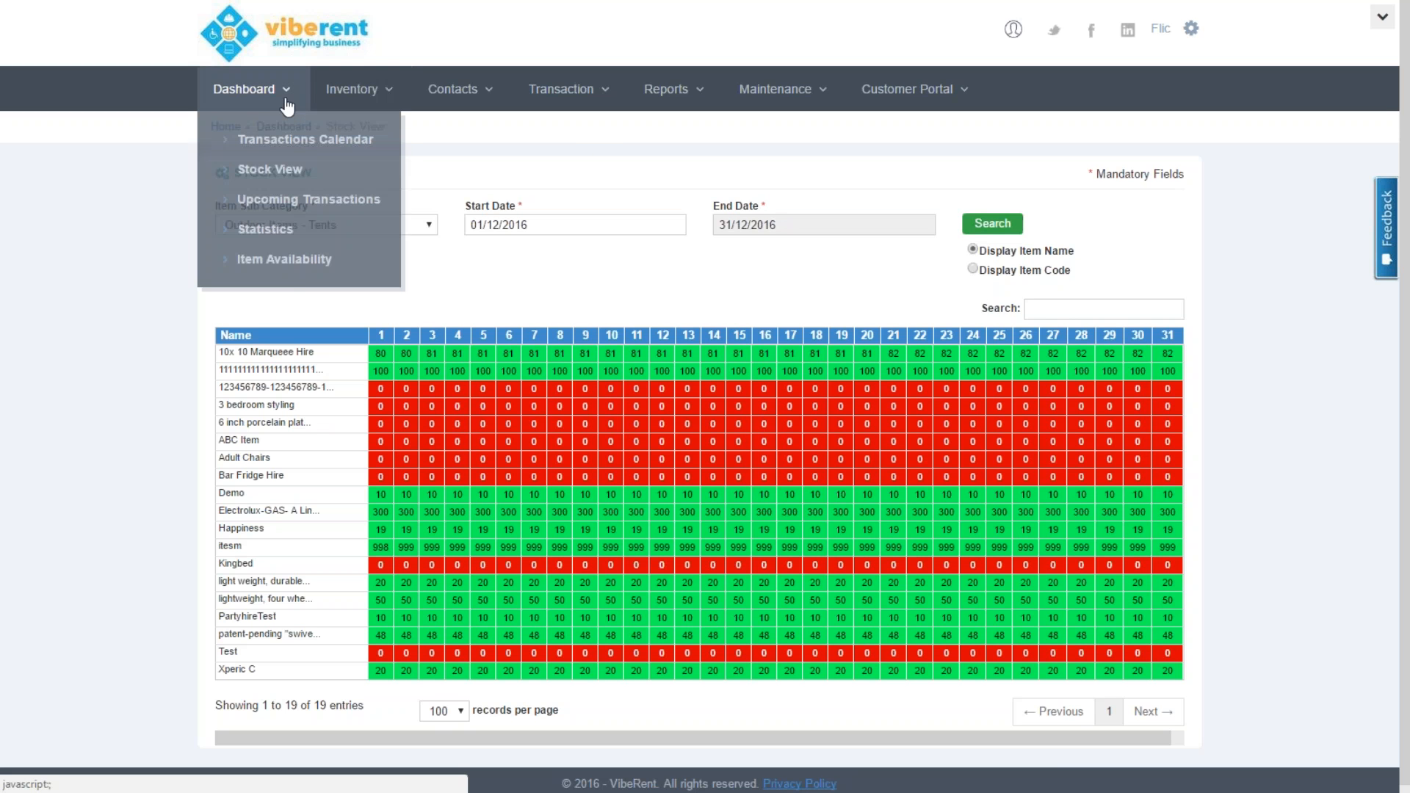
click(284, 258)
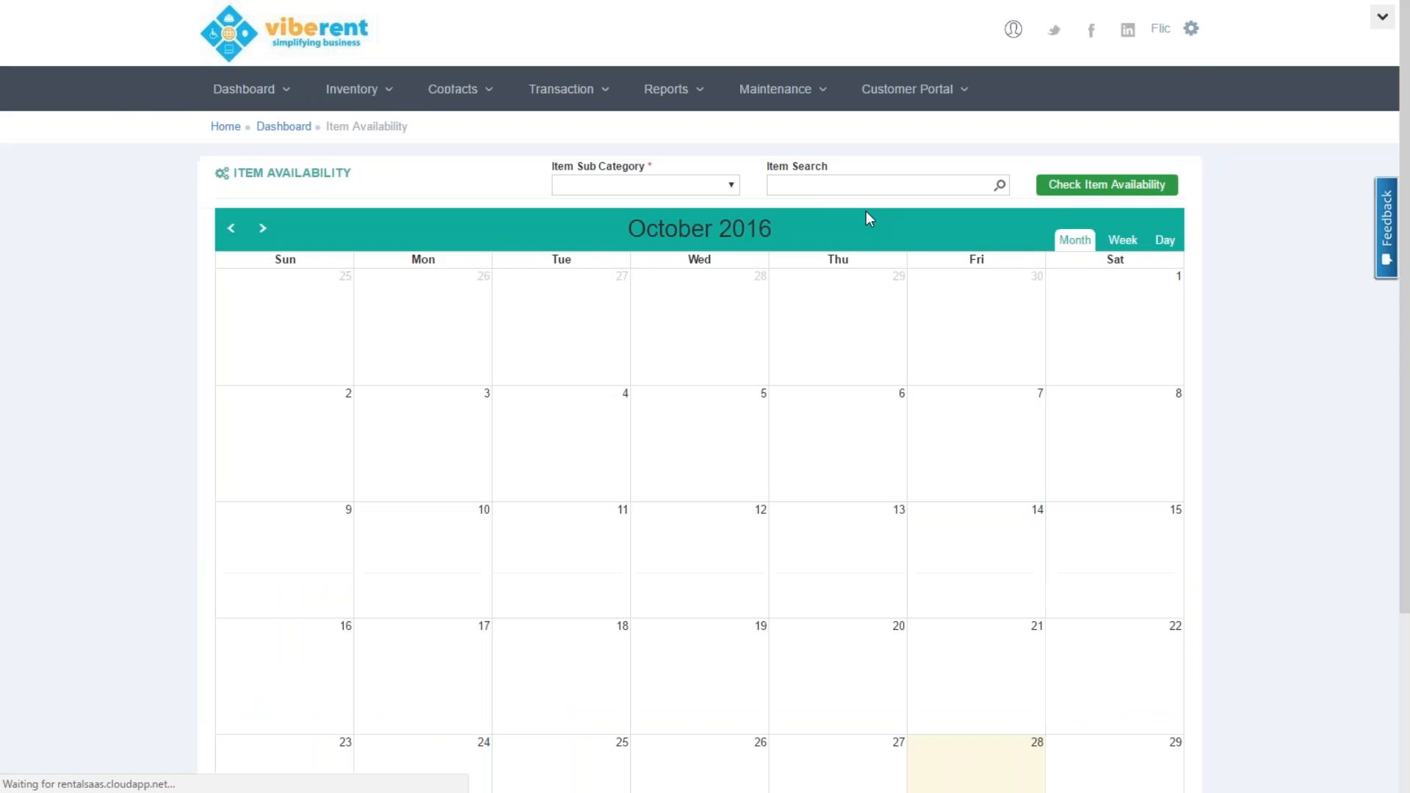
click(854, 186)
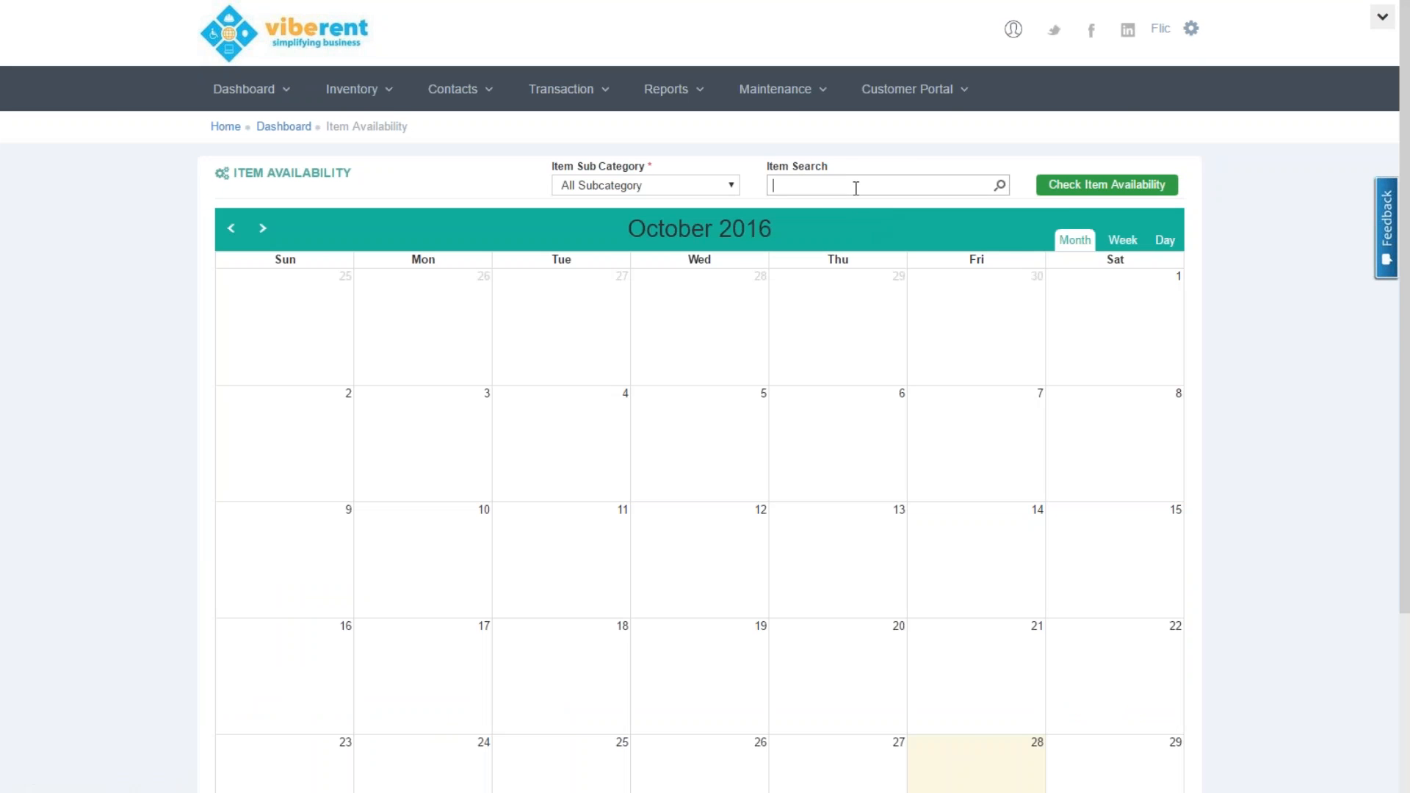
text(10)
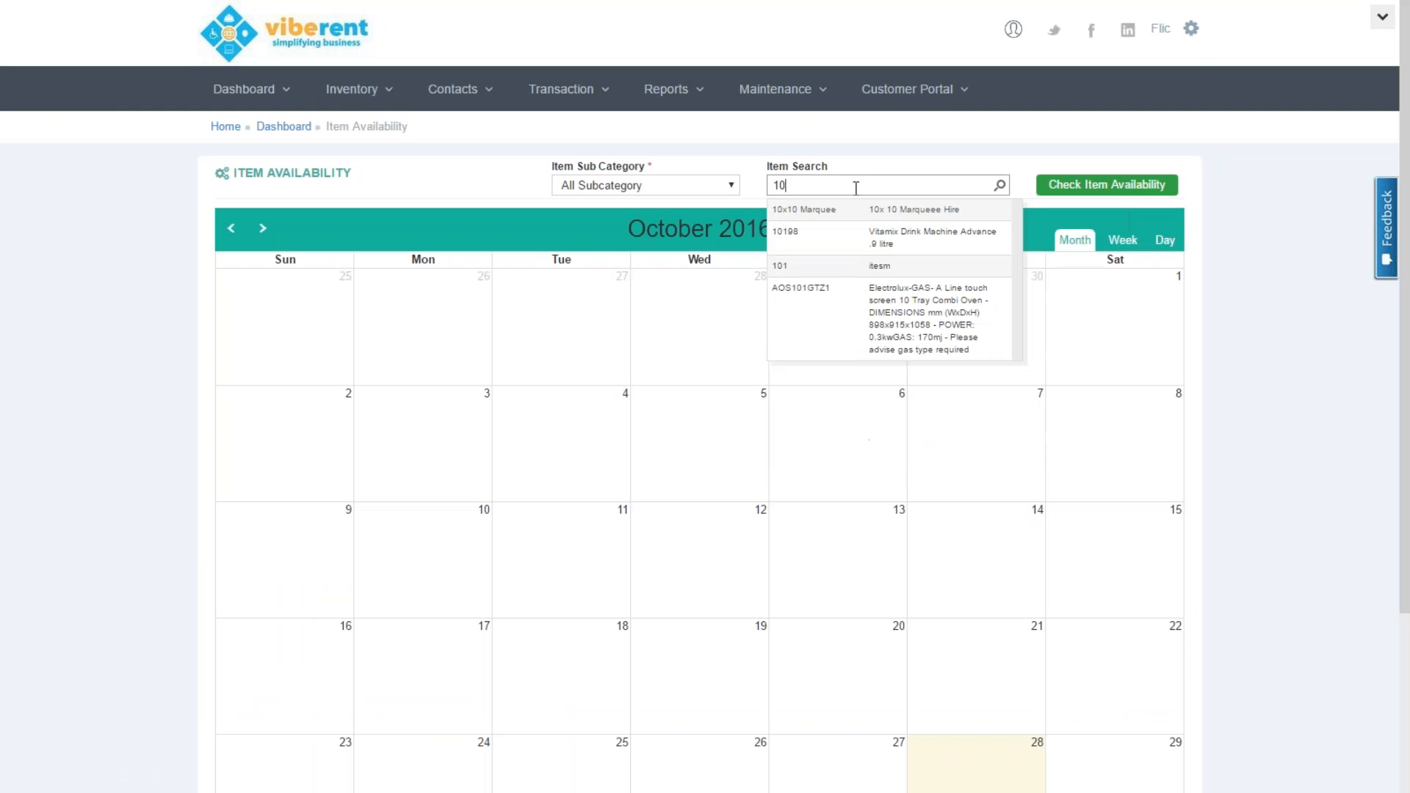
text(x)
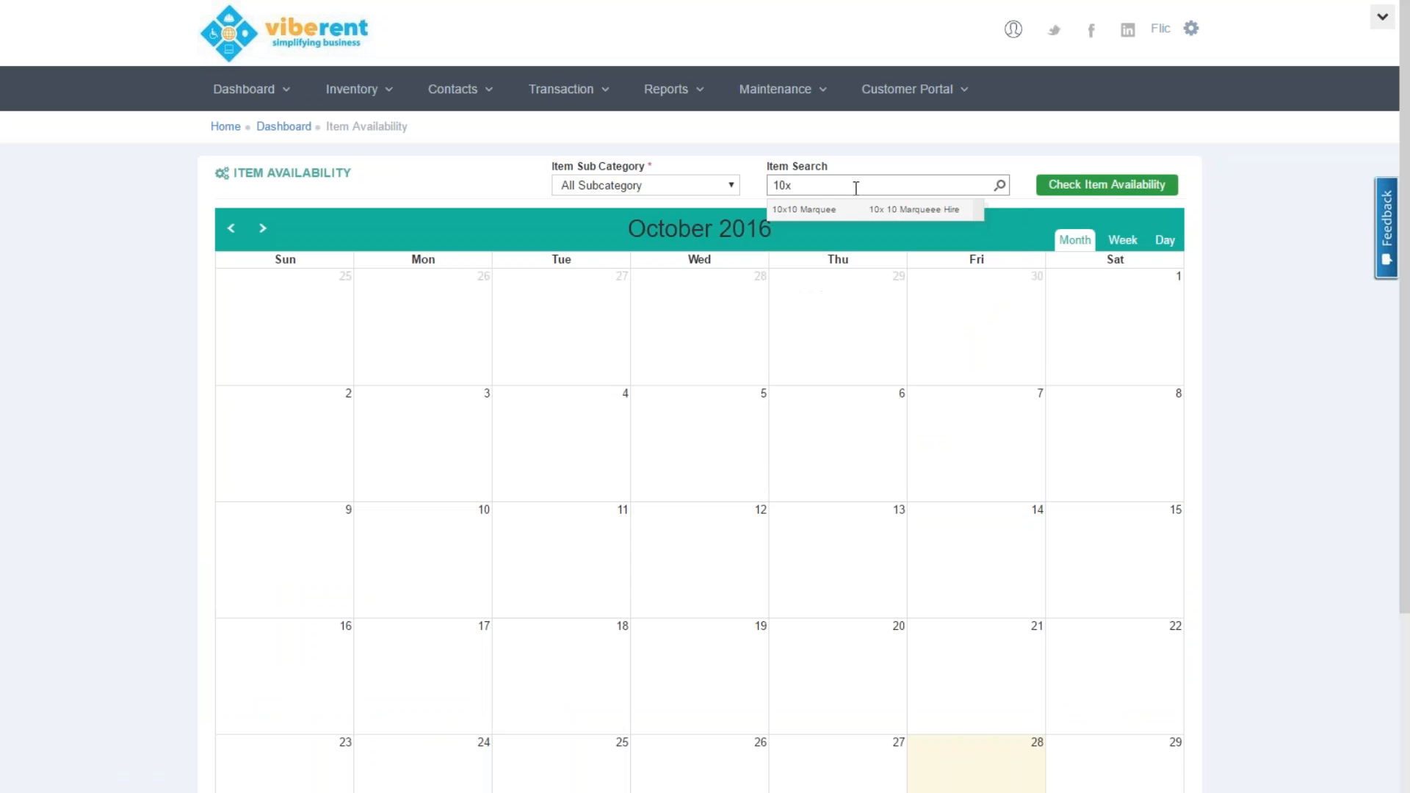
click(854, 210)
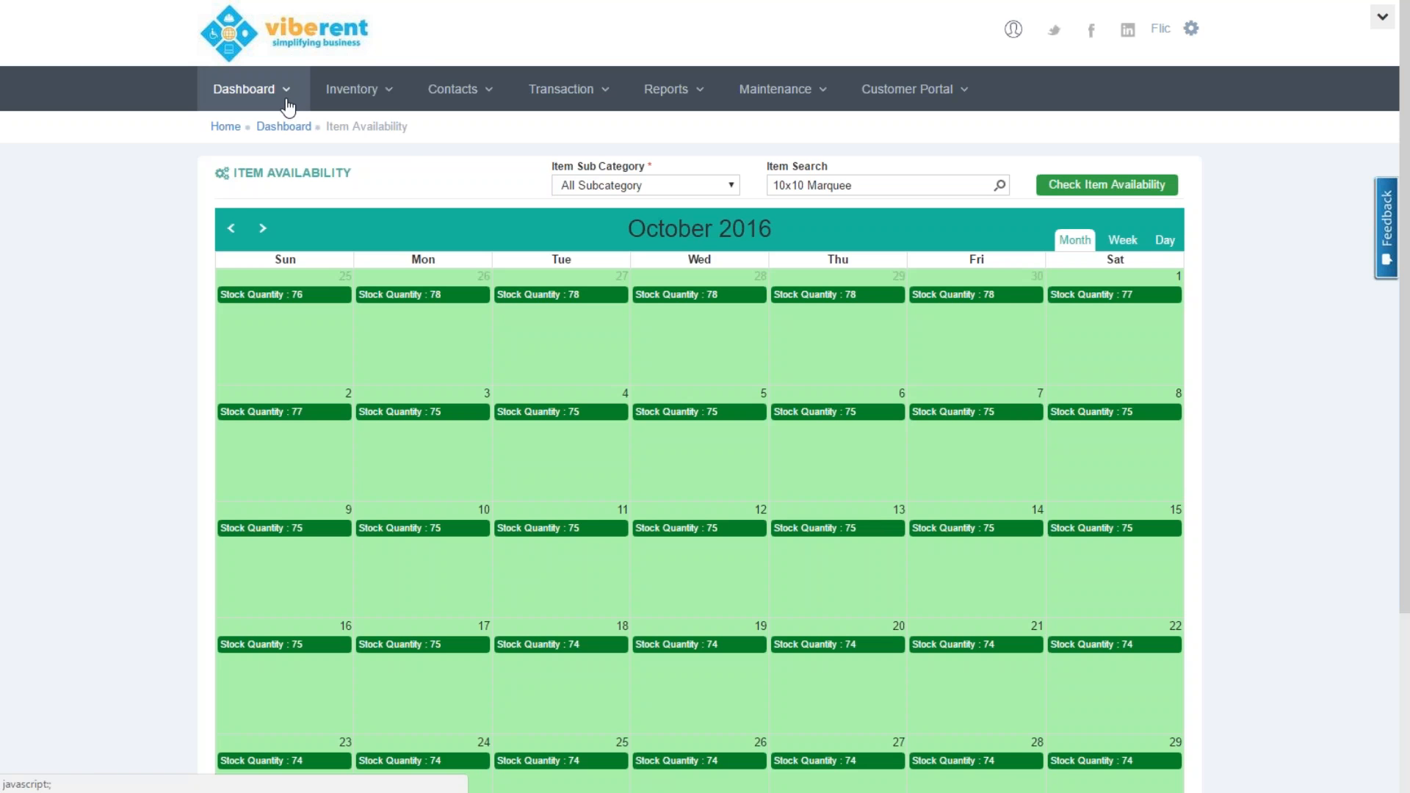
click(287, 107)
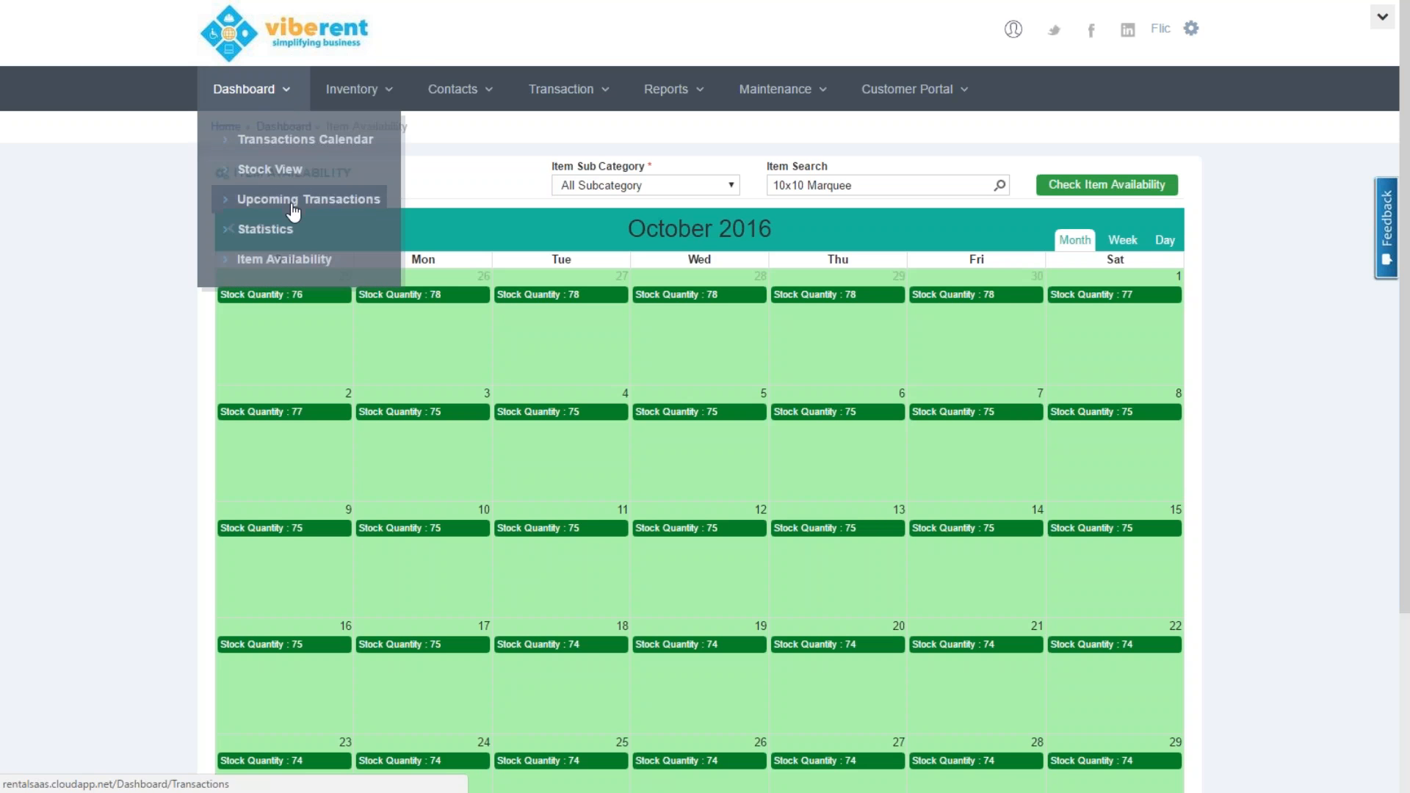
Open Upcoming Transactions and list upcoming rentals from 01/10/2016
click(289, 200)
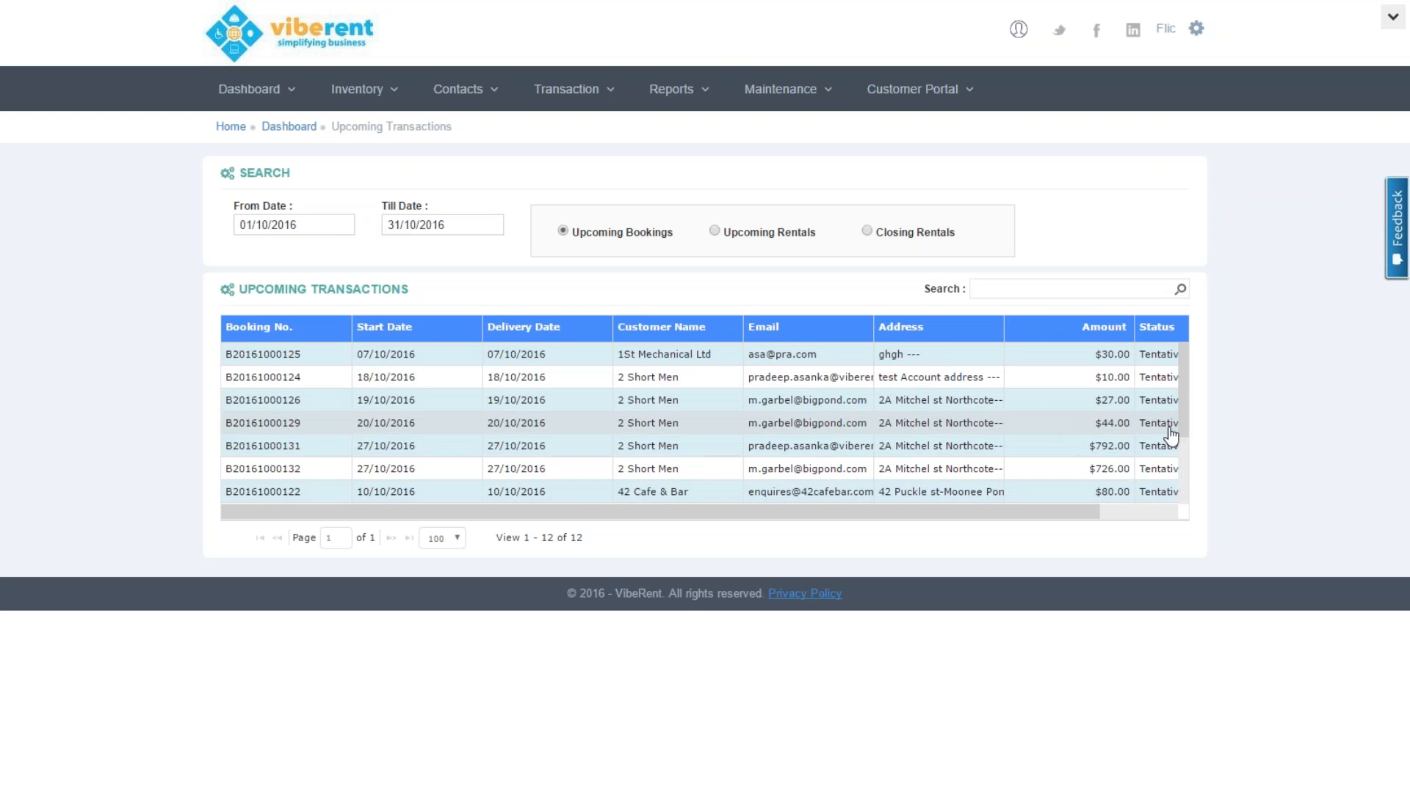
drag(1183, 434, 1157, 302)
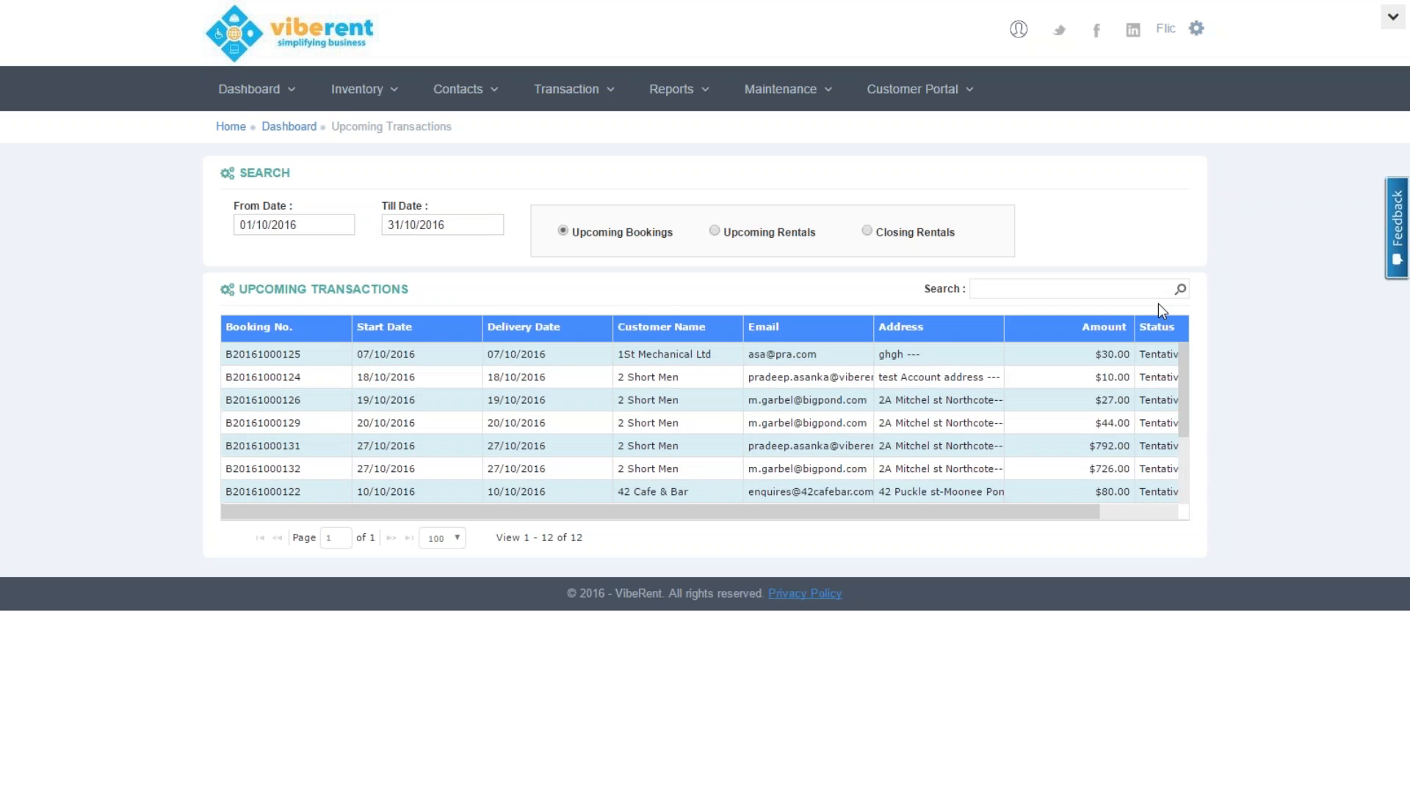
click(715, 230)
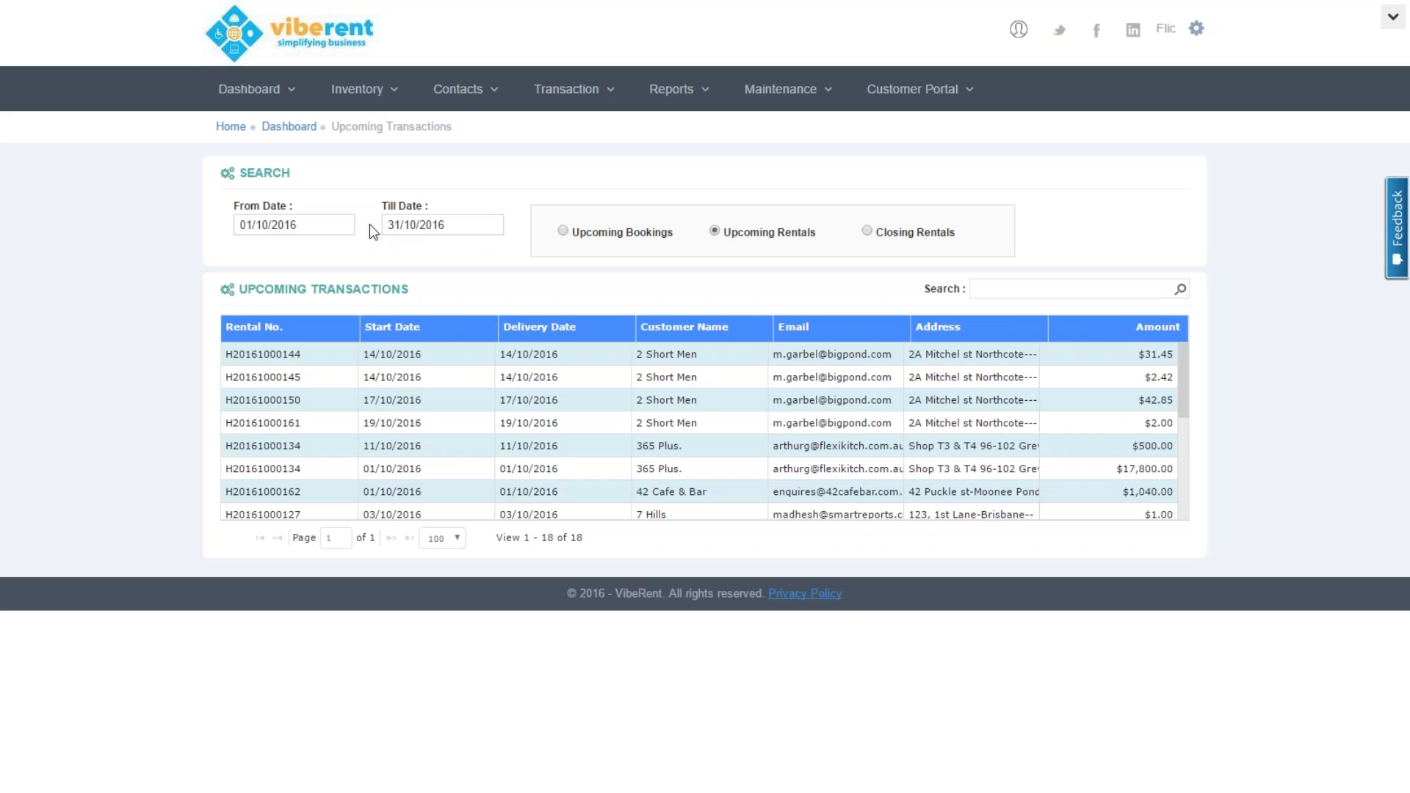
click(343, 225)
click(415, 250)
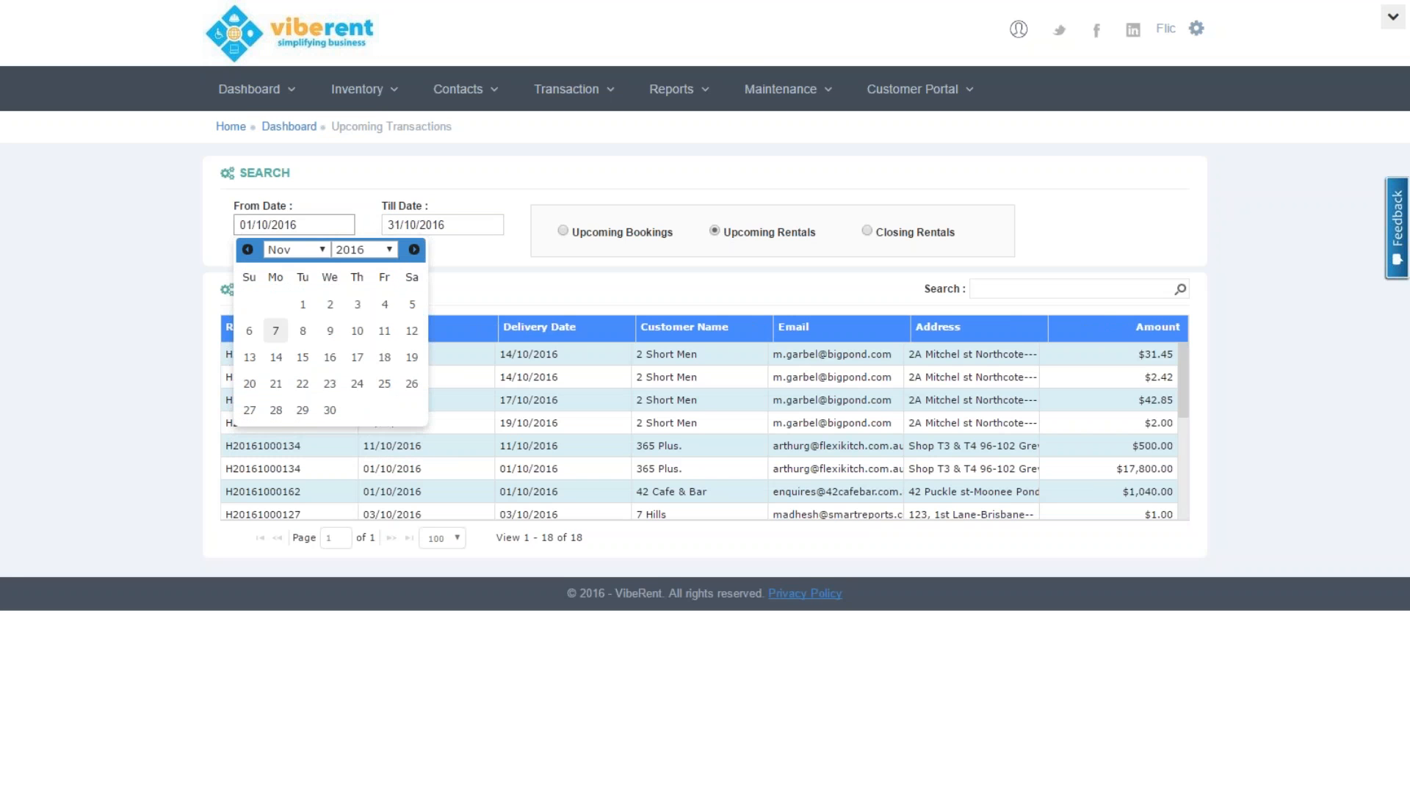
click(303, 304)
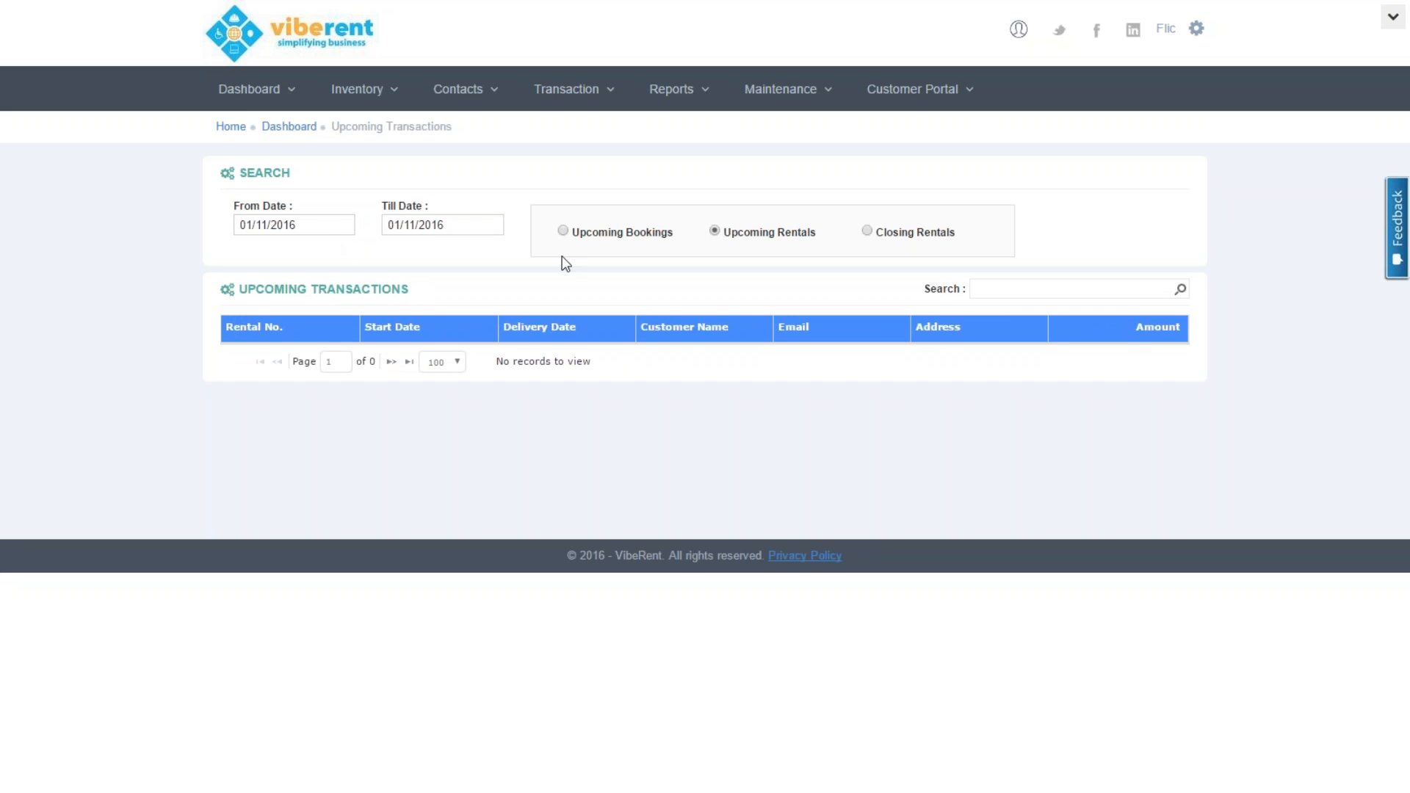
click(581, 236)
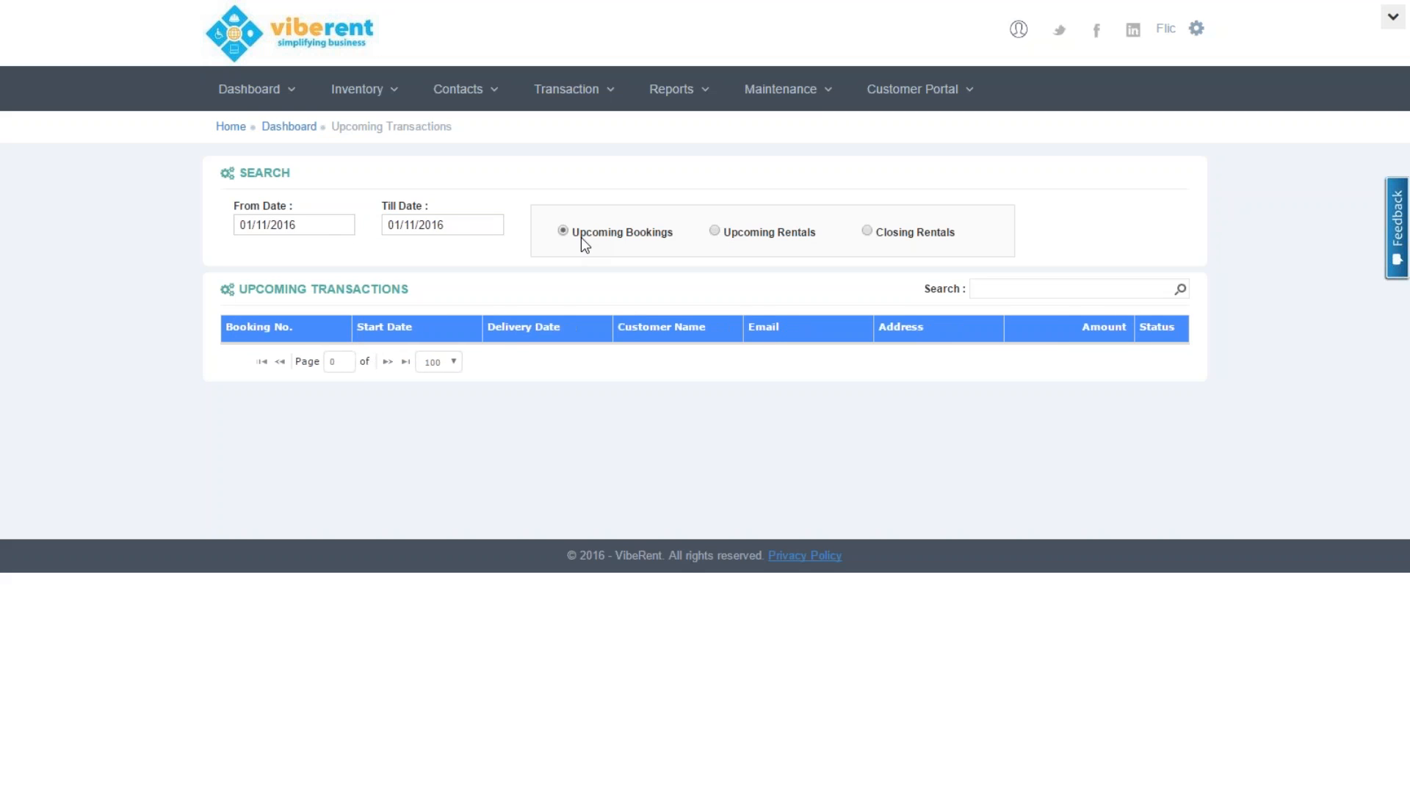
click(722, 236)
click(293, 225)
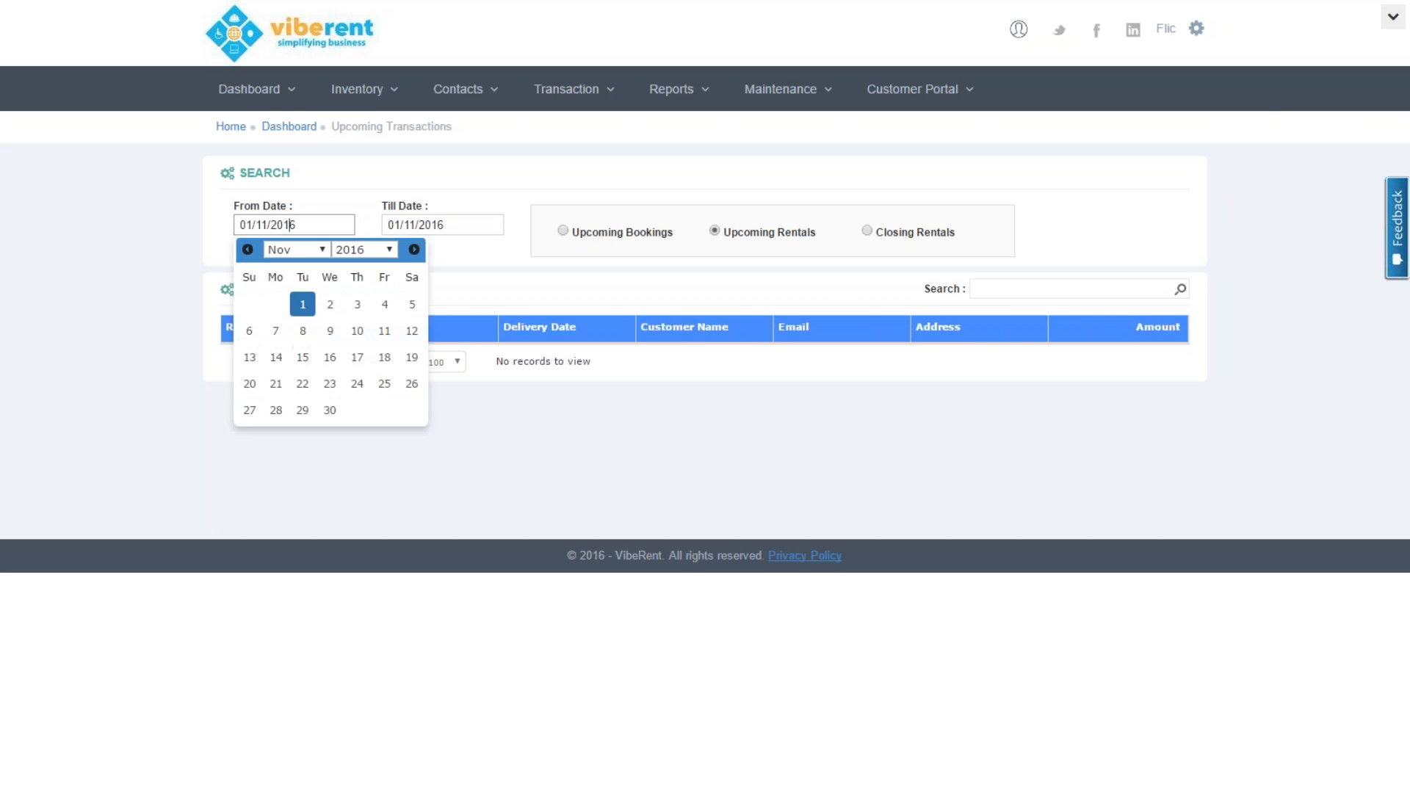
click(248, 250)
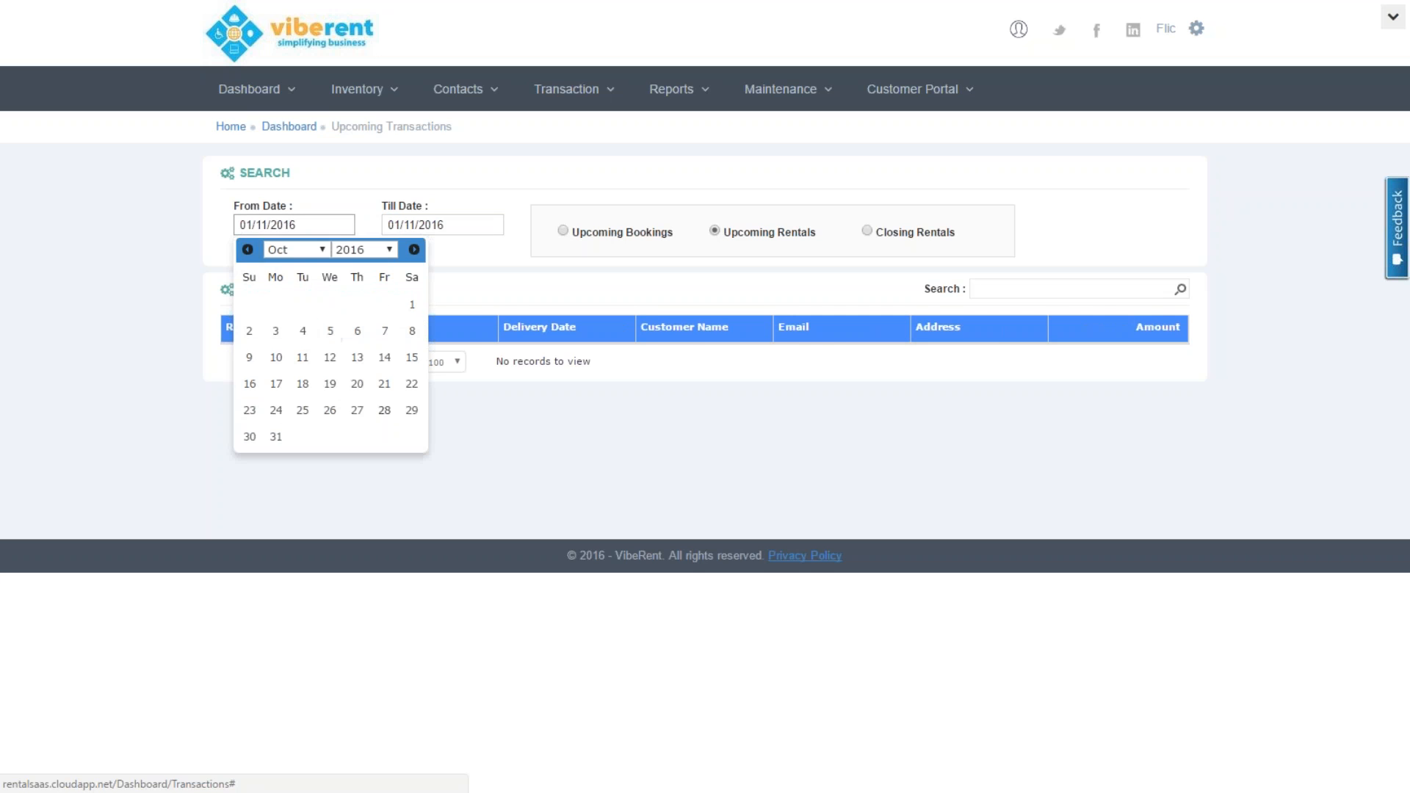
click(411, 304)
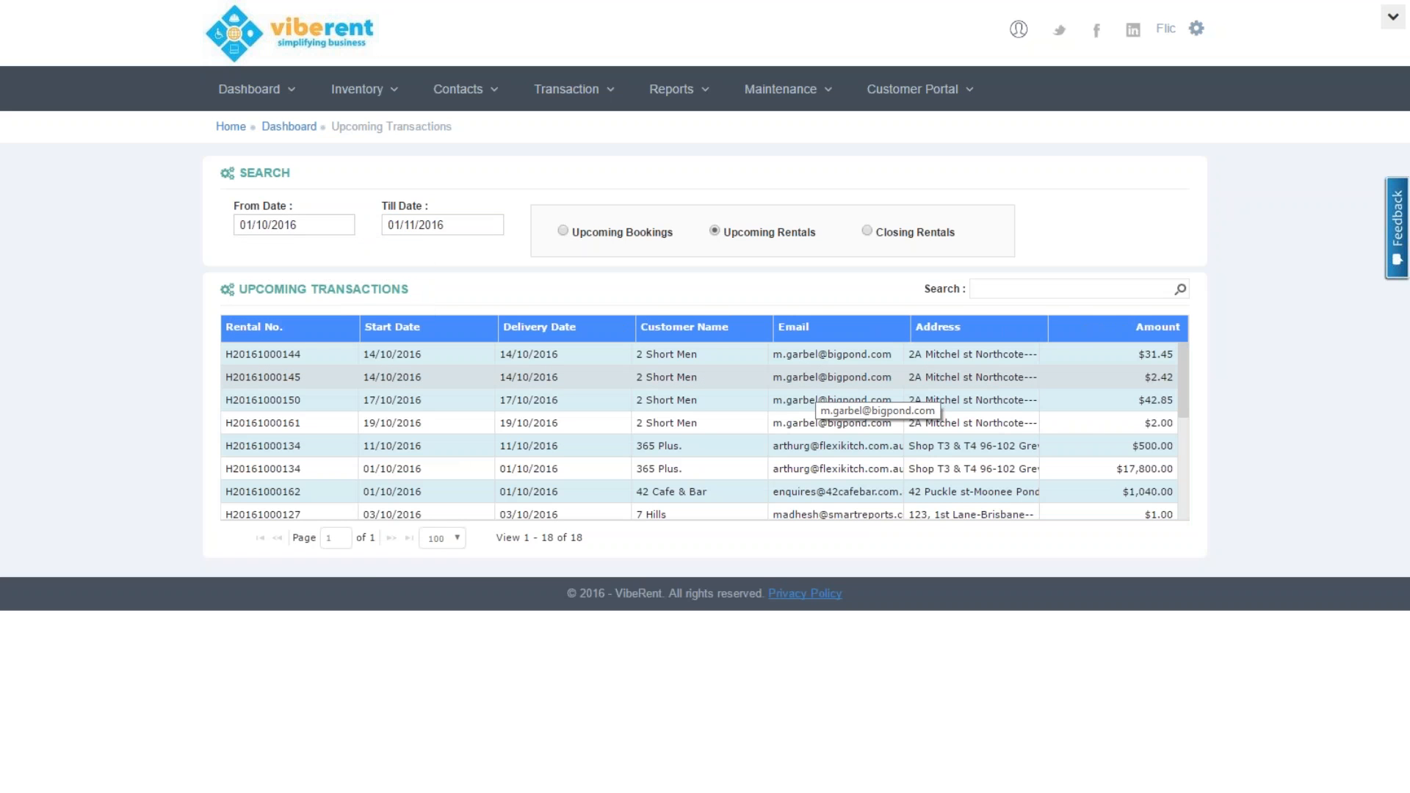
Show closing rentals from 23/10/2016, then open the Statistics dashboard
click(867, 233)
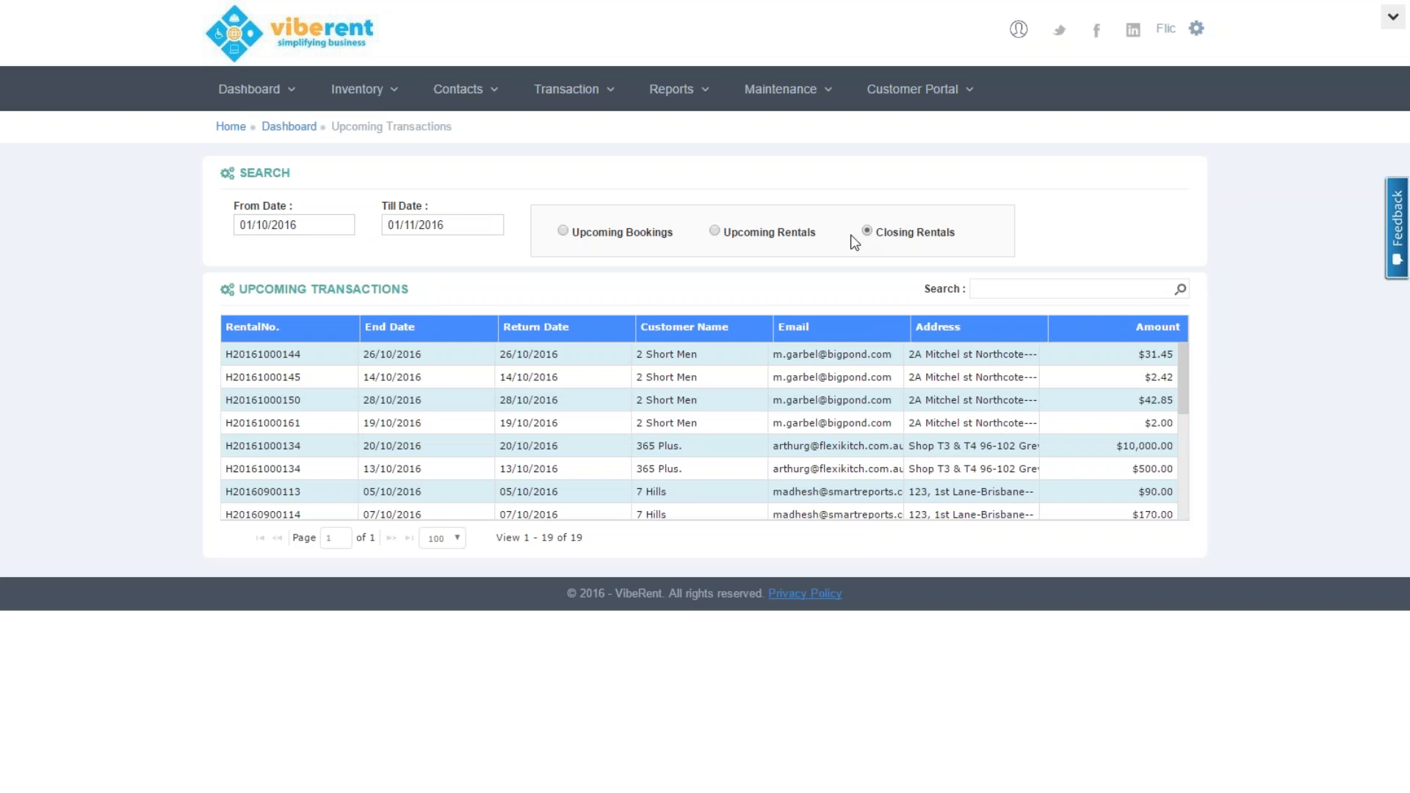
drag(482, 286, 332, 216)
click(332, 218)
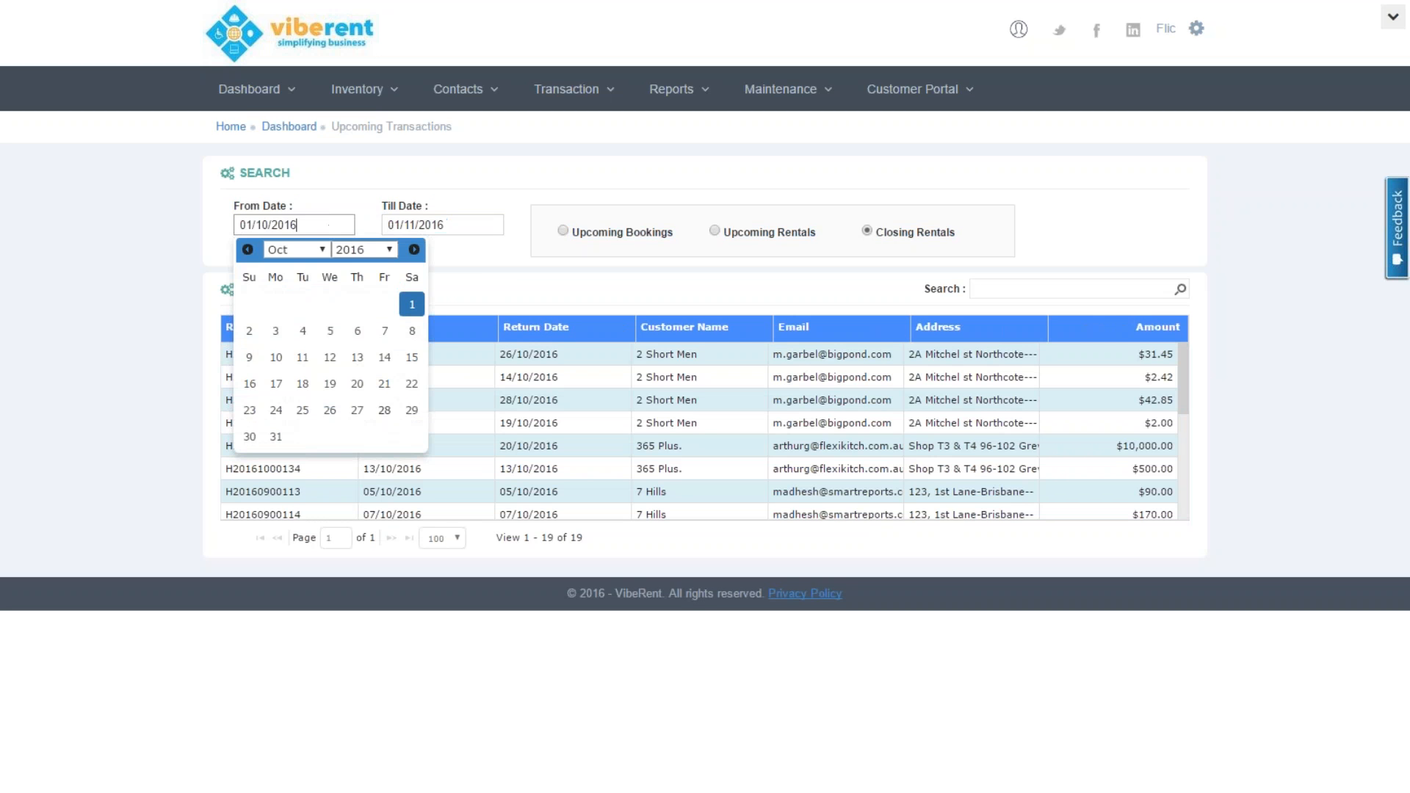
click(250, 411)
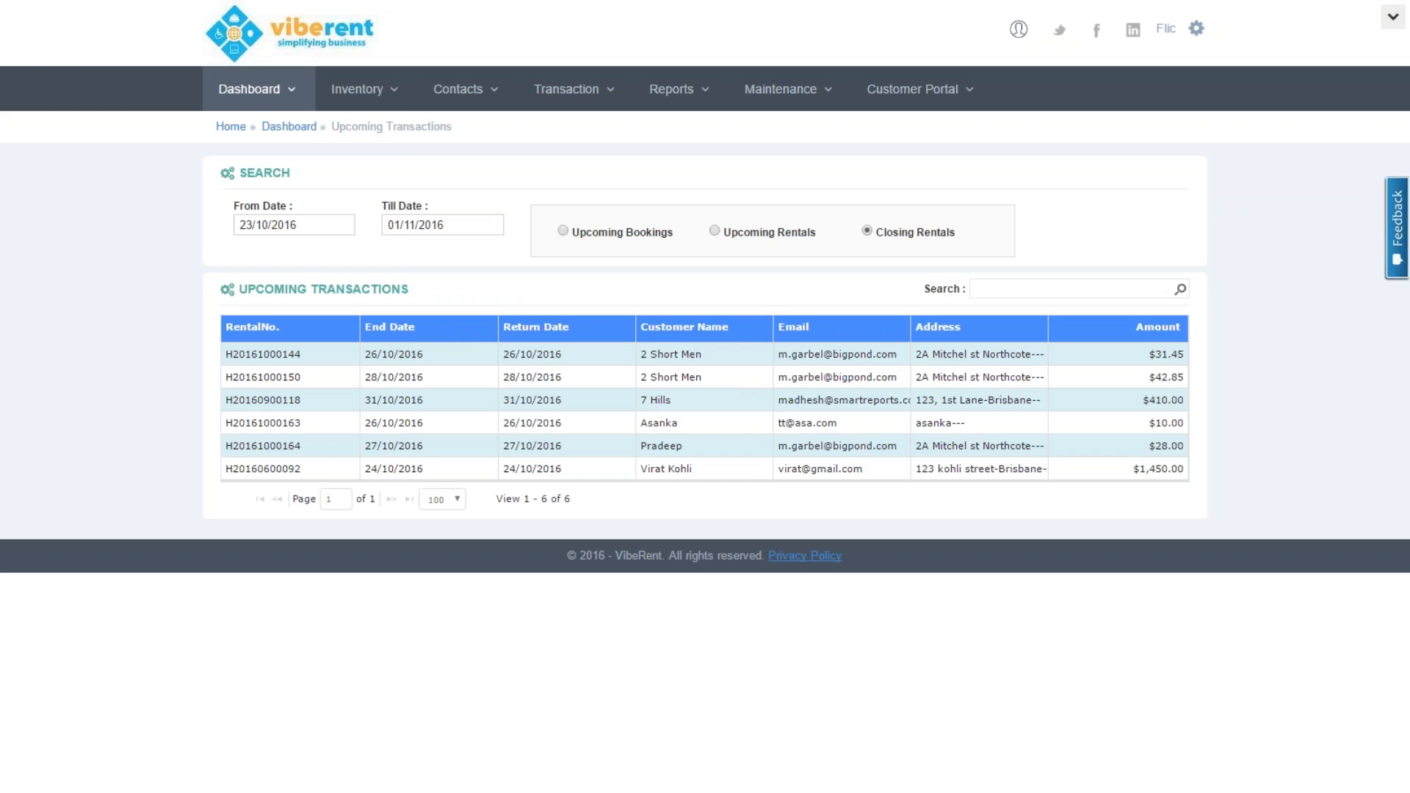
click(253, 91)
click(270, 229)
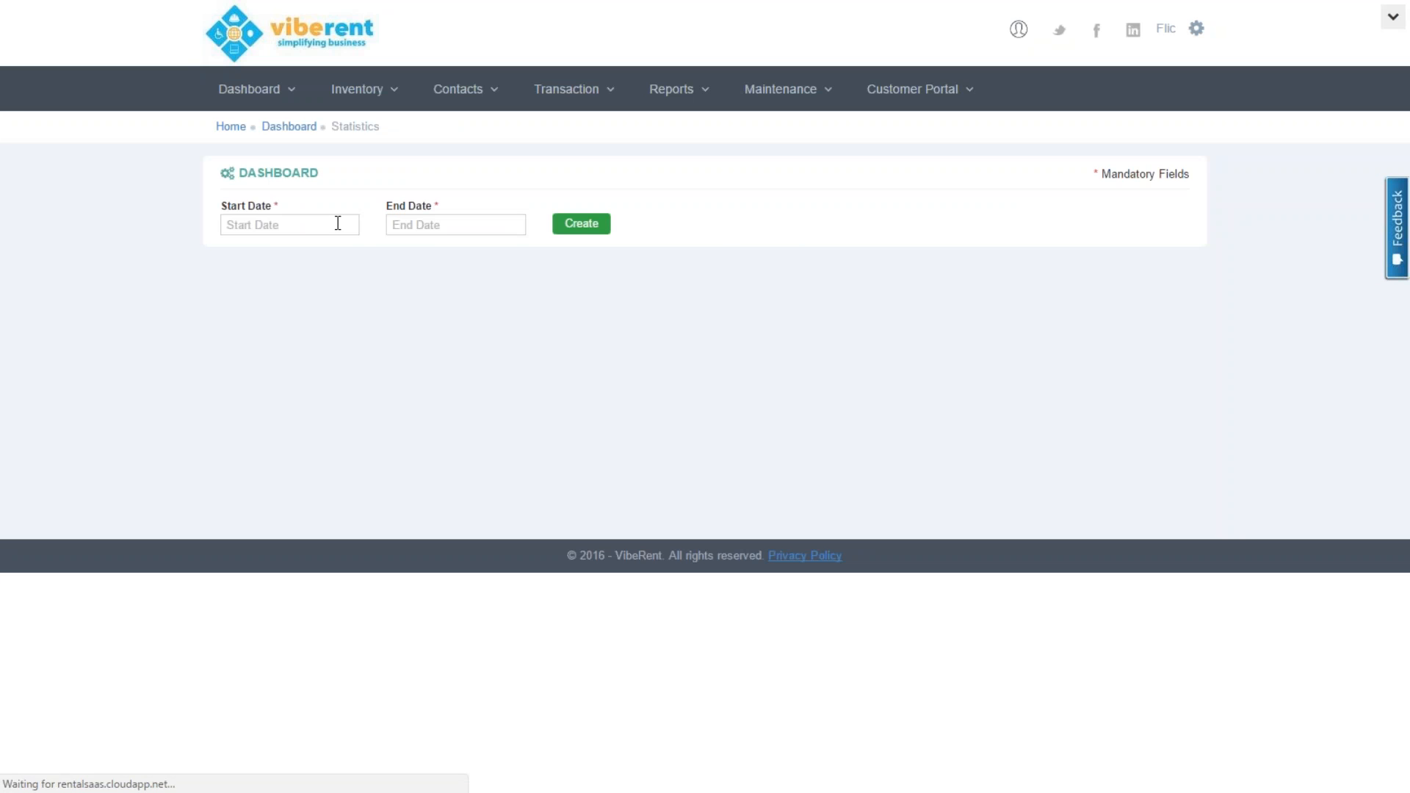
Close the Statistics start-date calendar and go to Inventory > Inventory Management
click(338, 223)
click(641, 429)
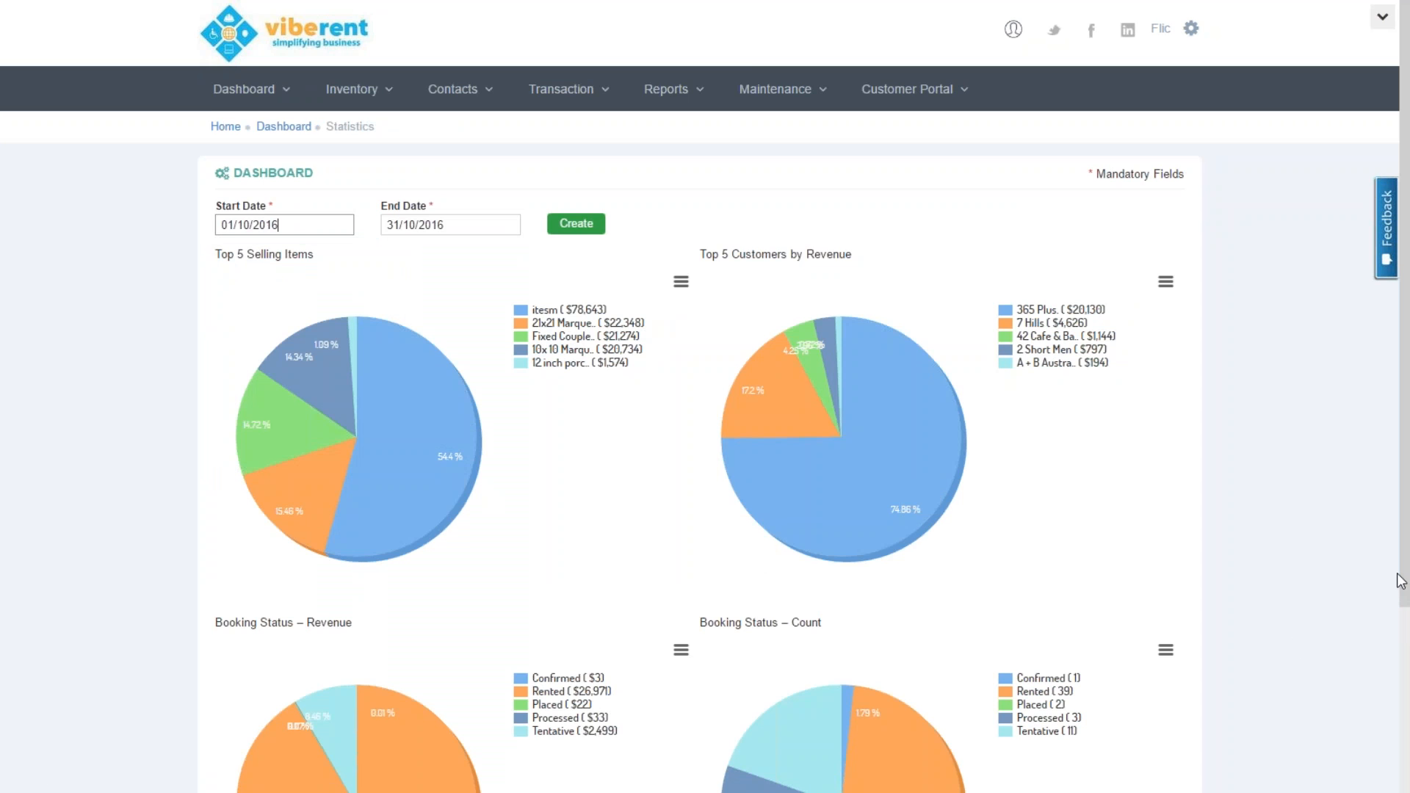
drag(1400, 580, 1408, 676)
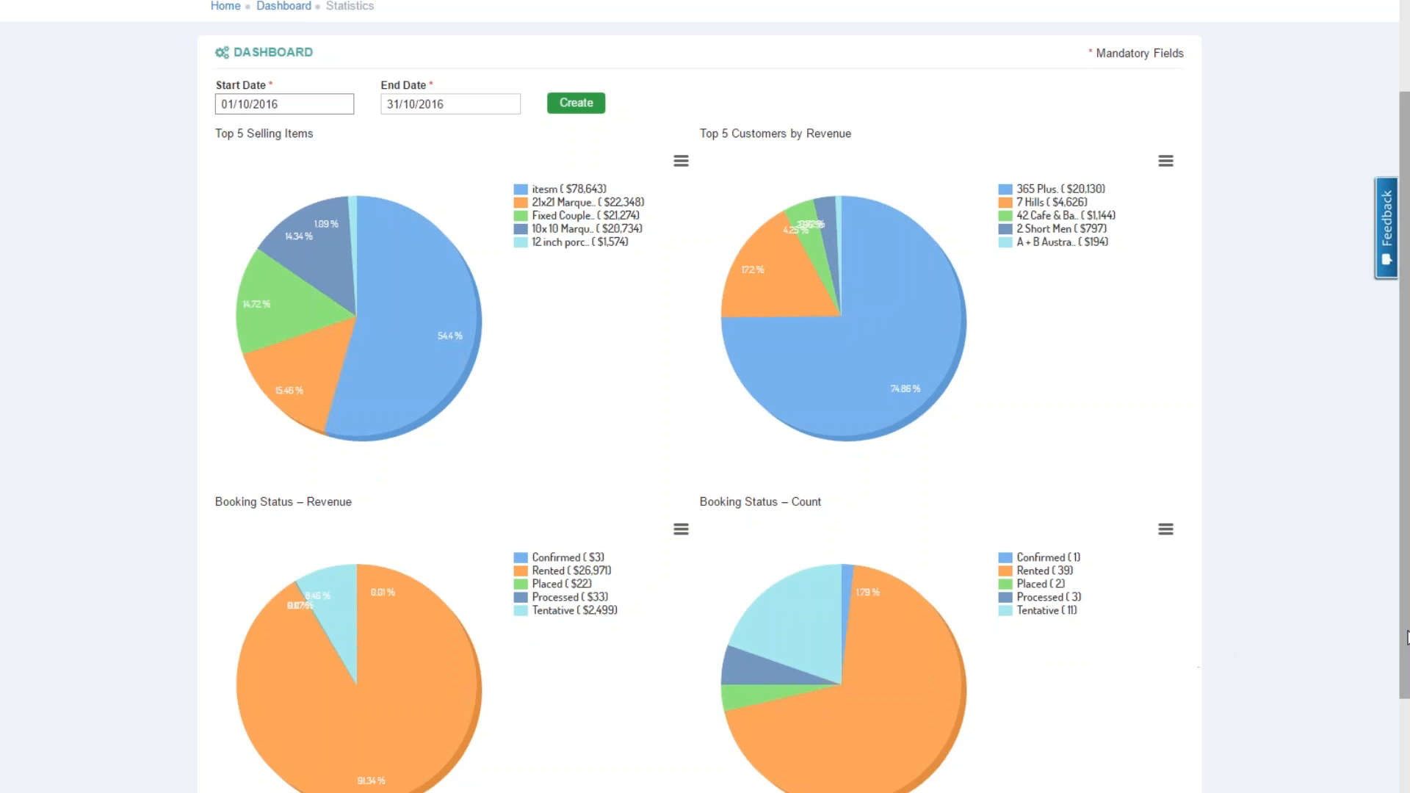
drag(1406, 550, 1406, 459)
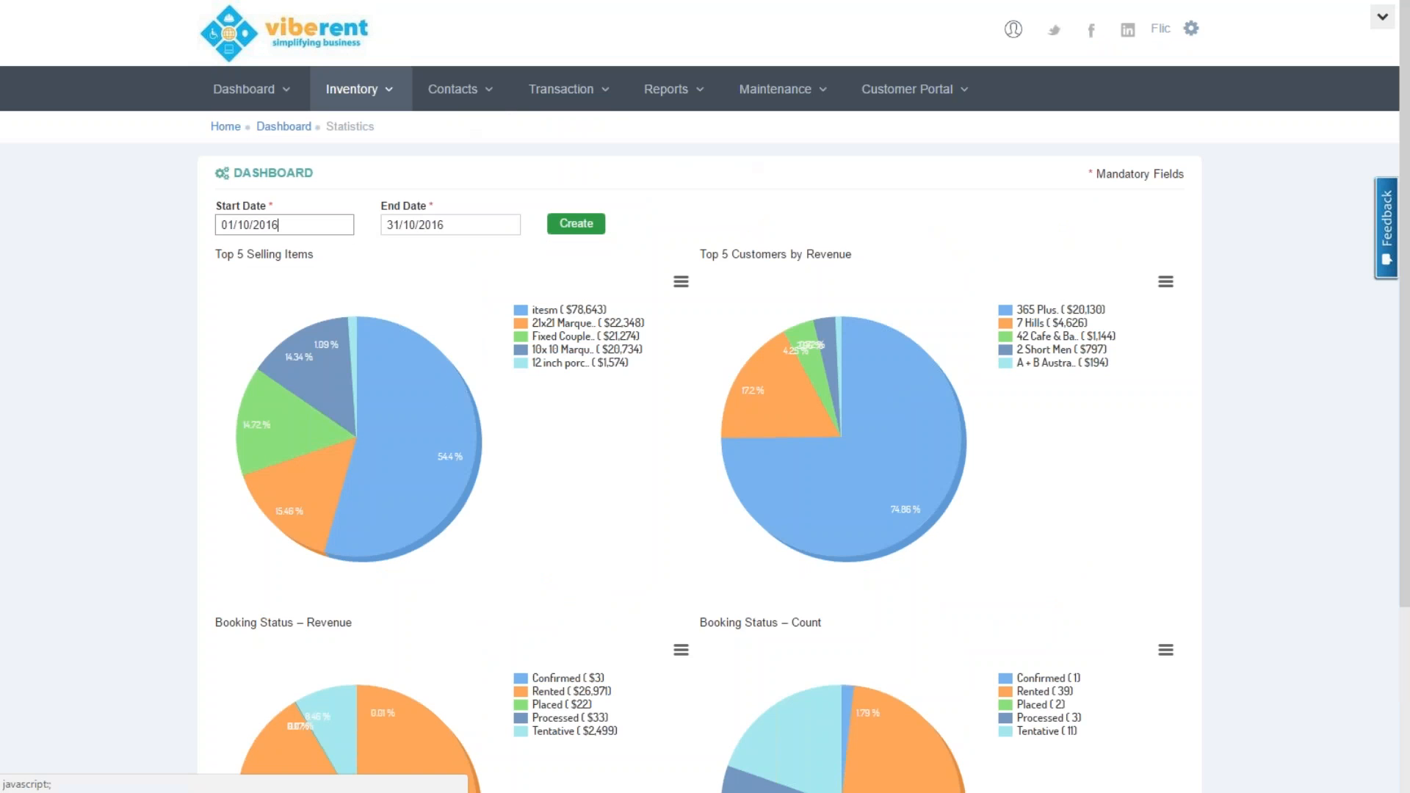
click(352, 89)
click(384, 136)
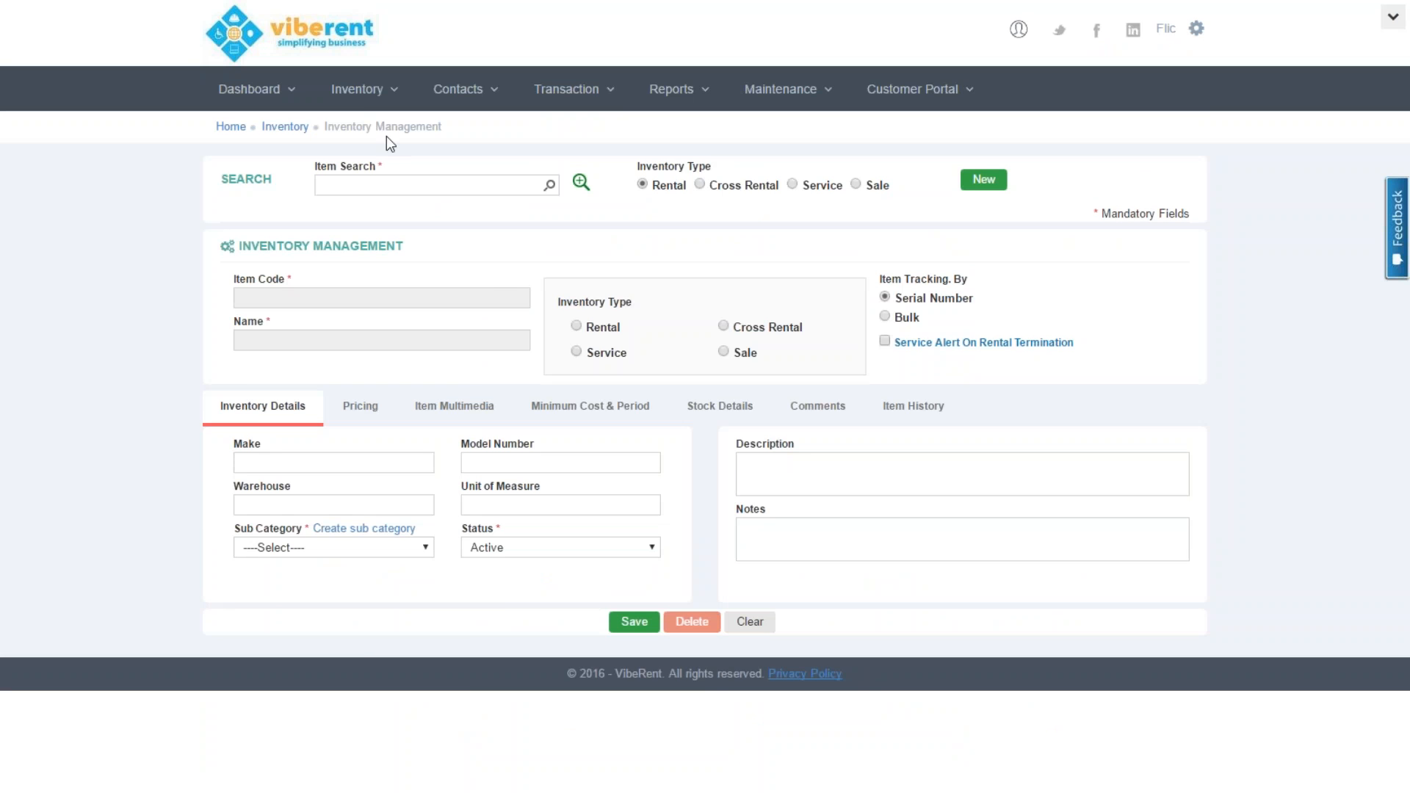
Load 10x10 Marquee from the item lookup, trying Cross Rental but keeping it as Rental
click(583, 184)
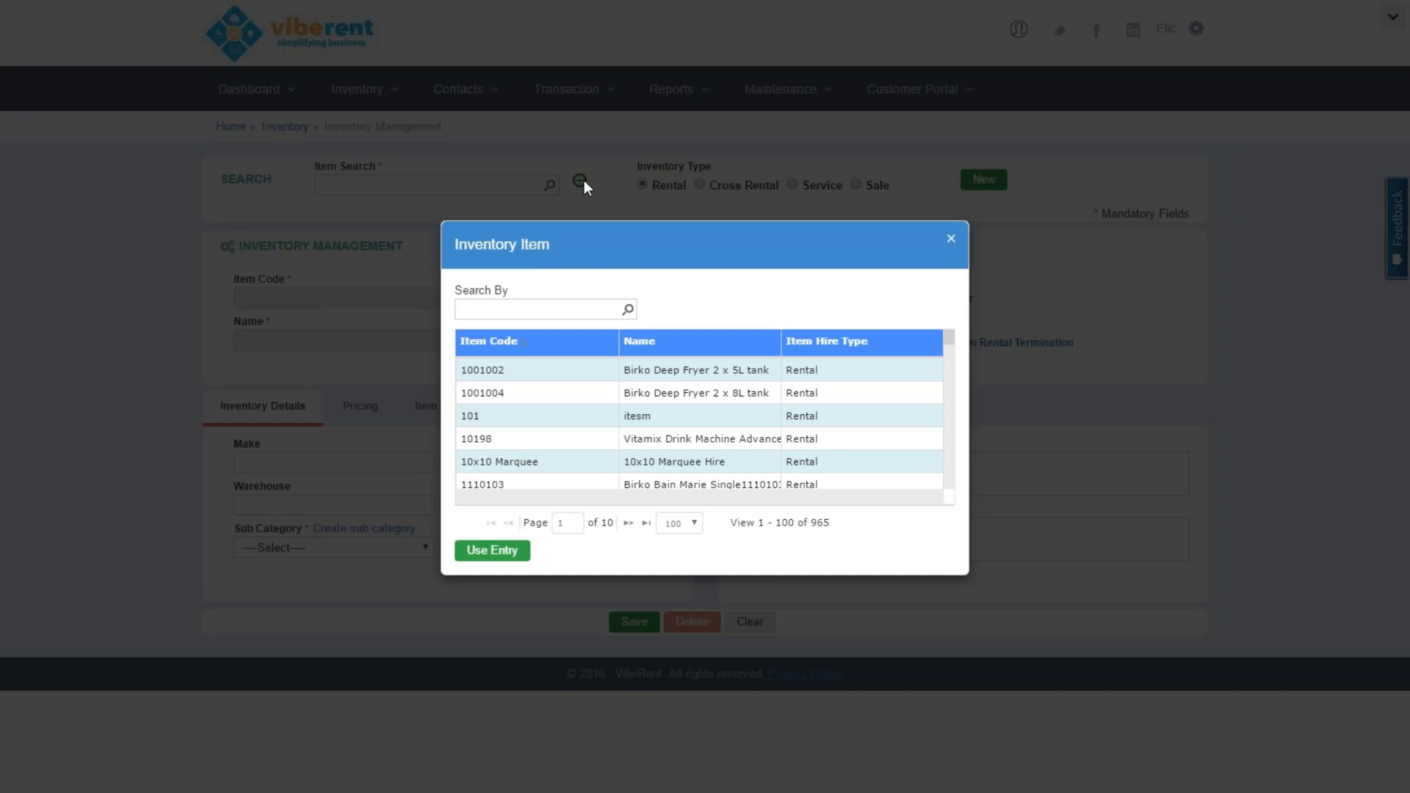
double_click(506, 461)
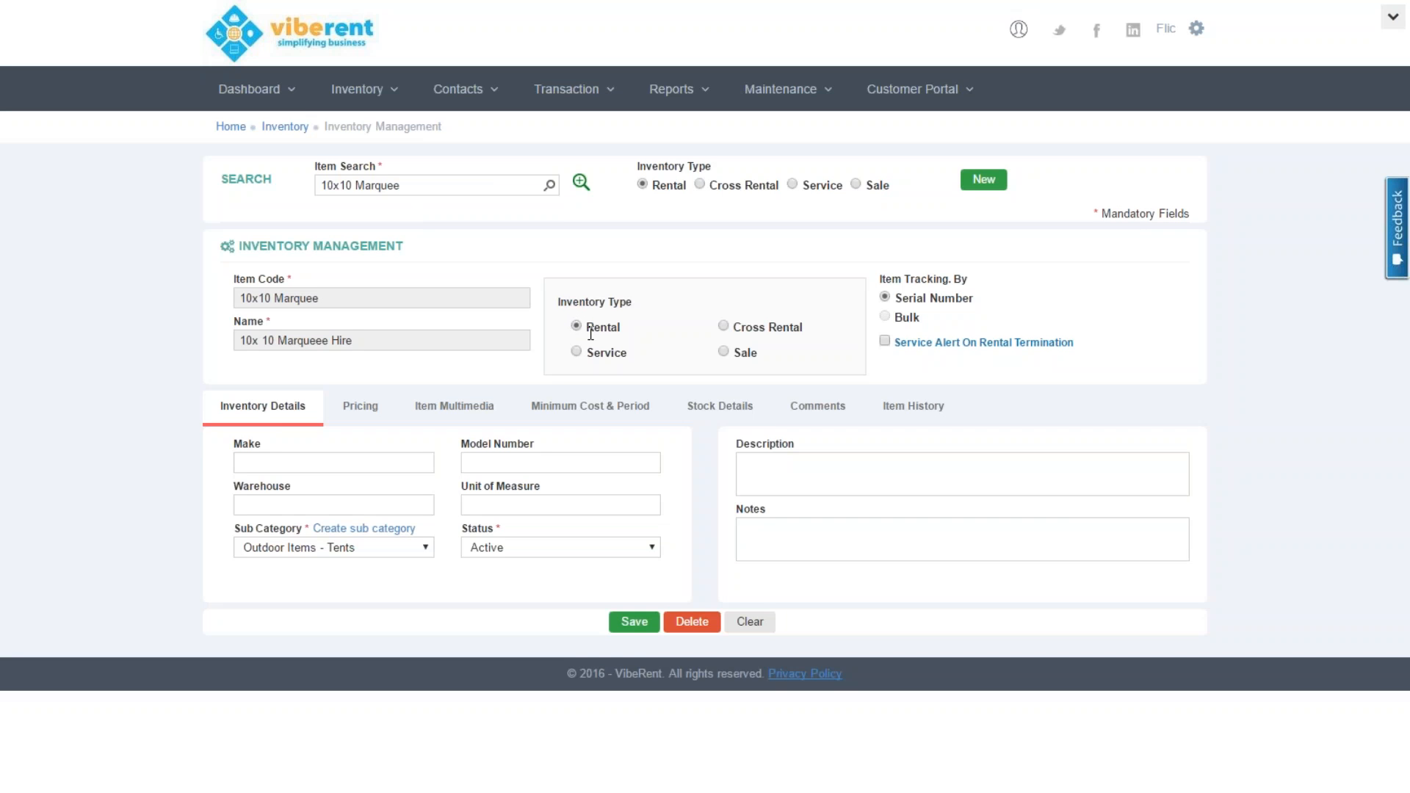
click(728, 334)
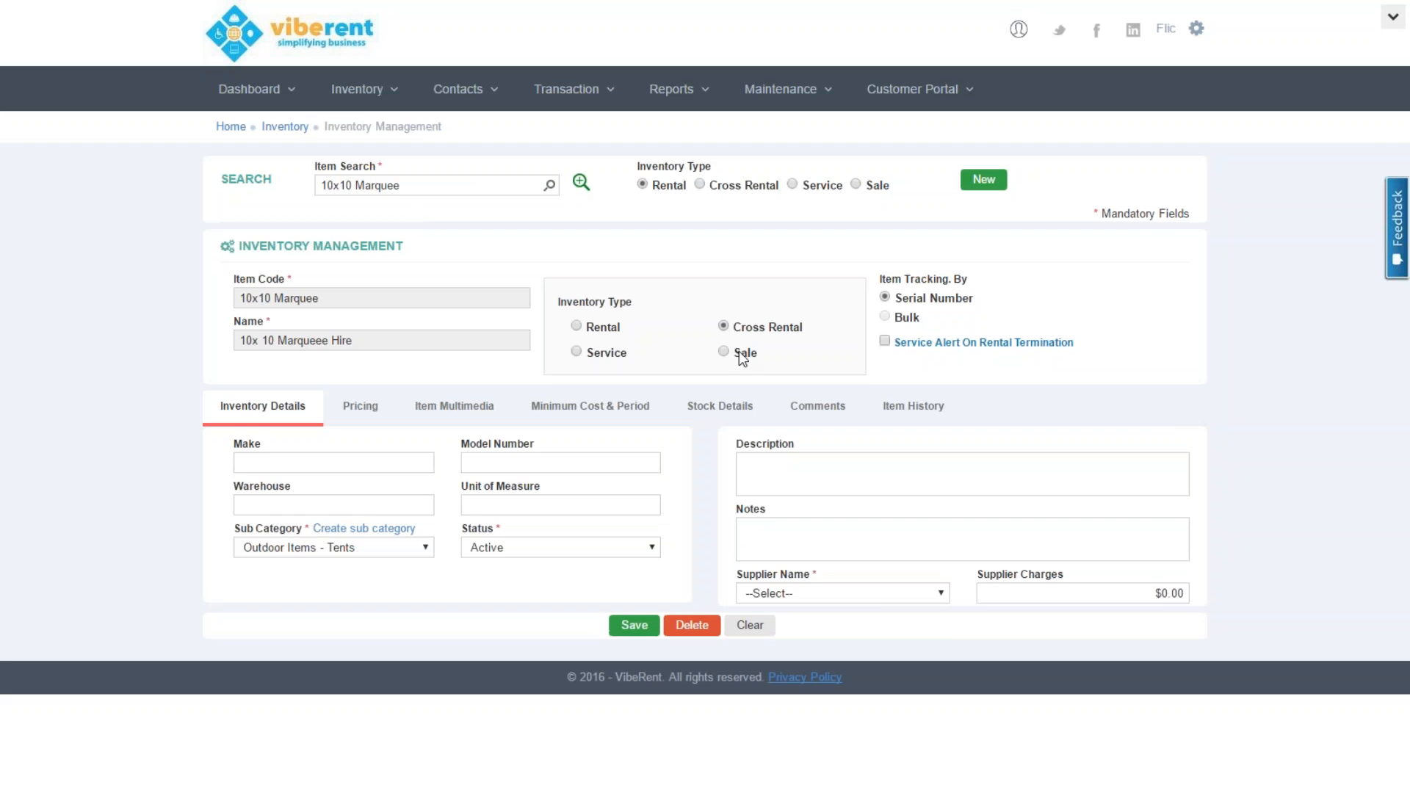
click(874, 600)
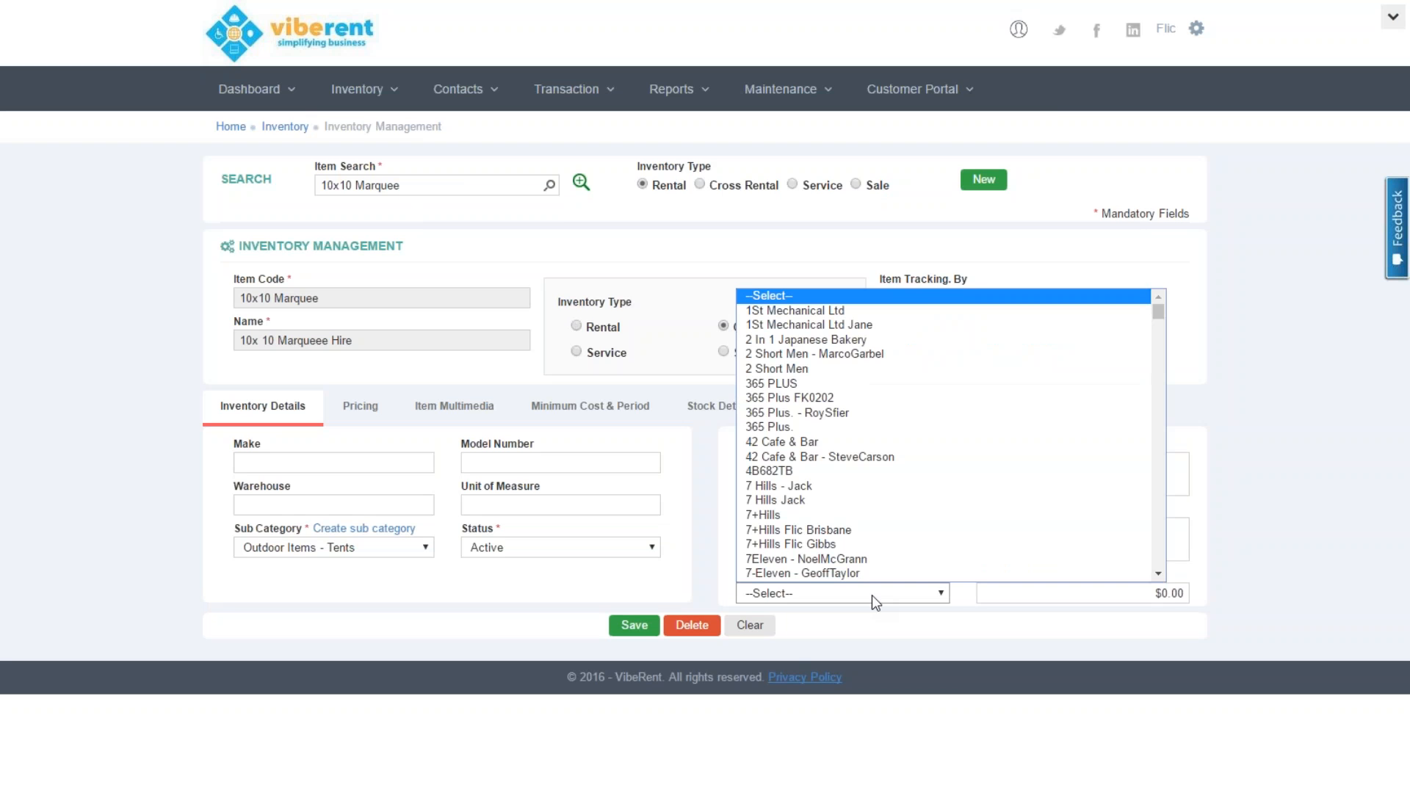
click(871, 595)
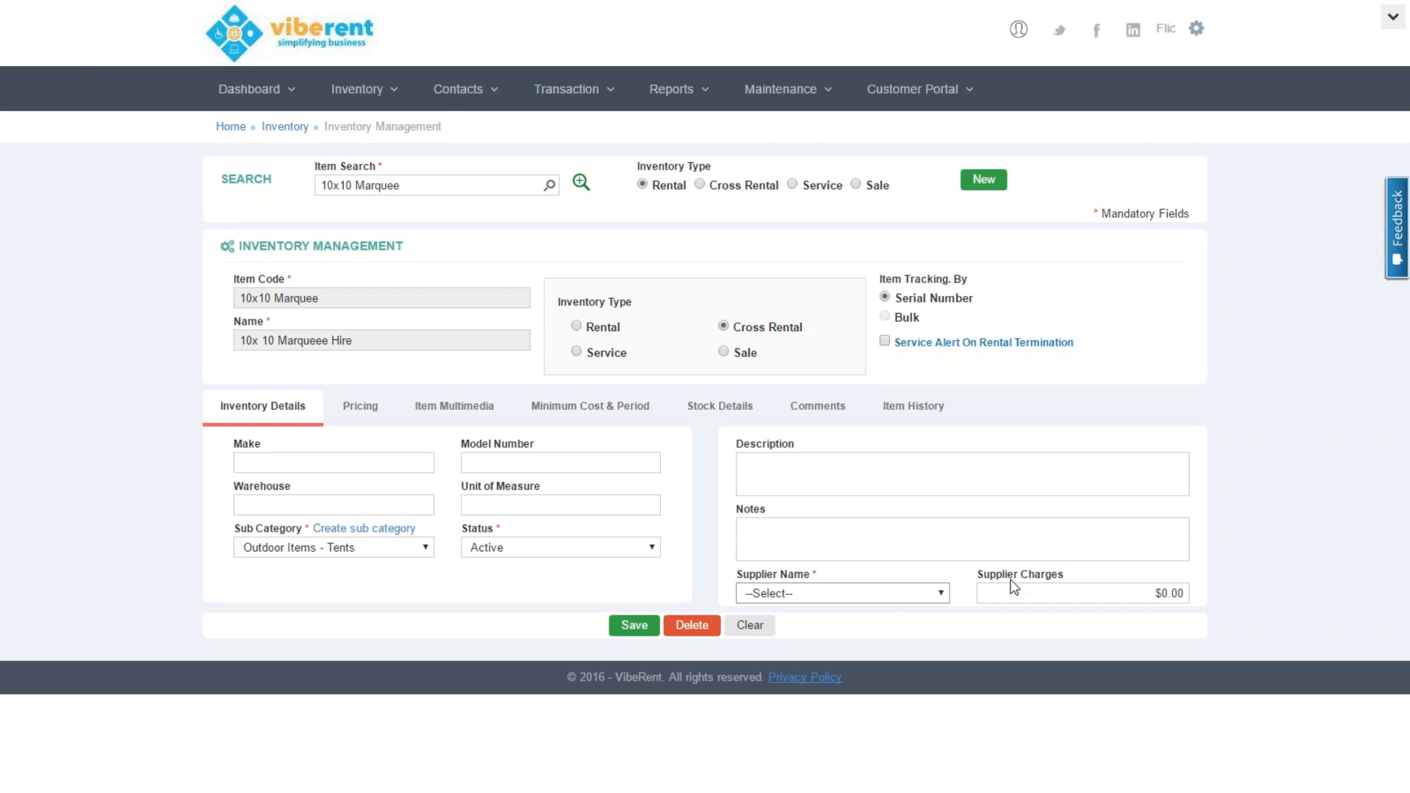
click(575, 326)
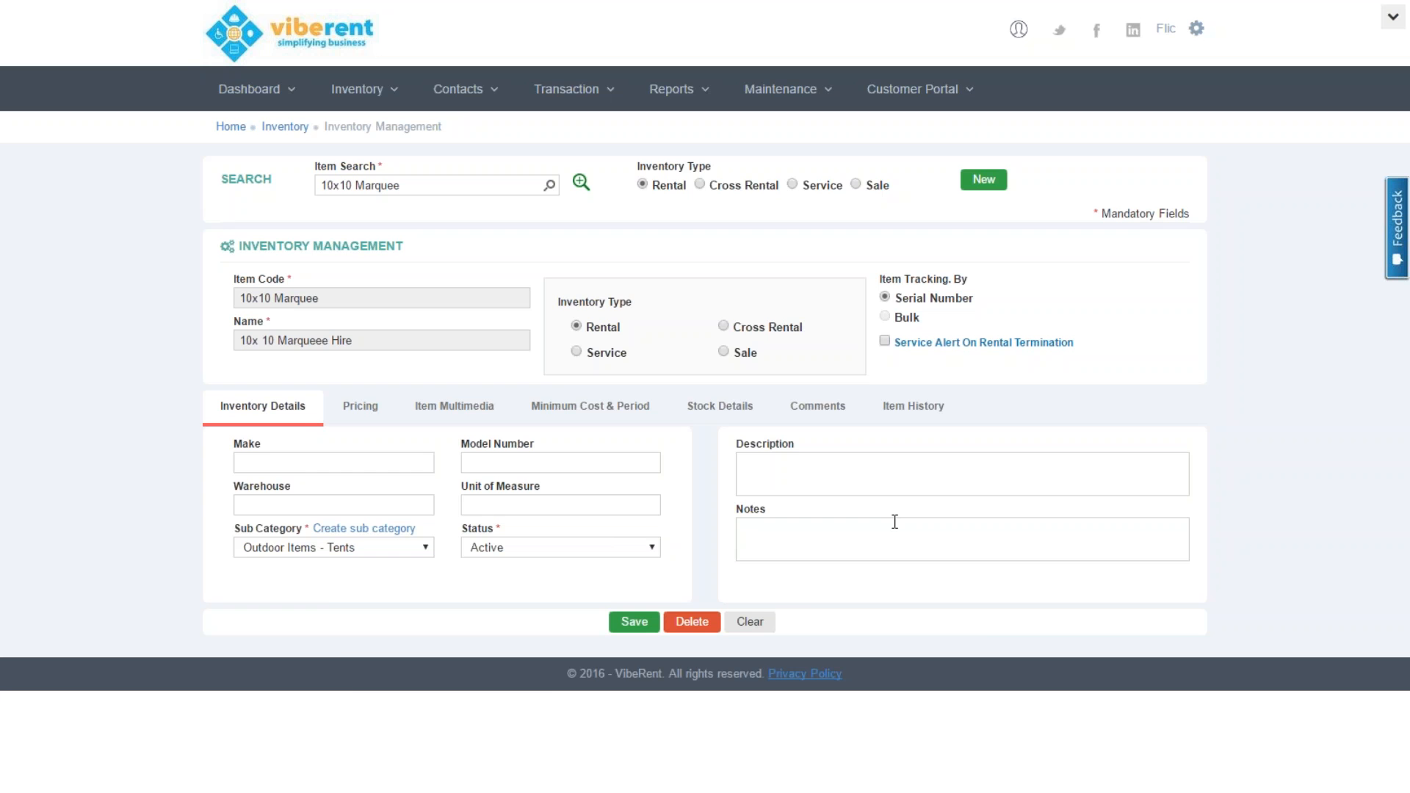
Set the marquee's Weekend price to $40.00, then view its Item Multimedia attachments
click(394, 413)
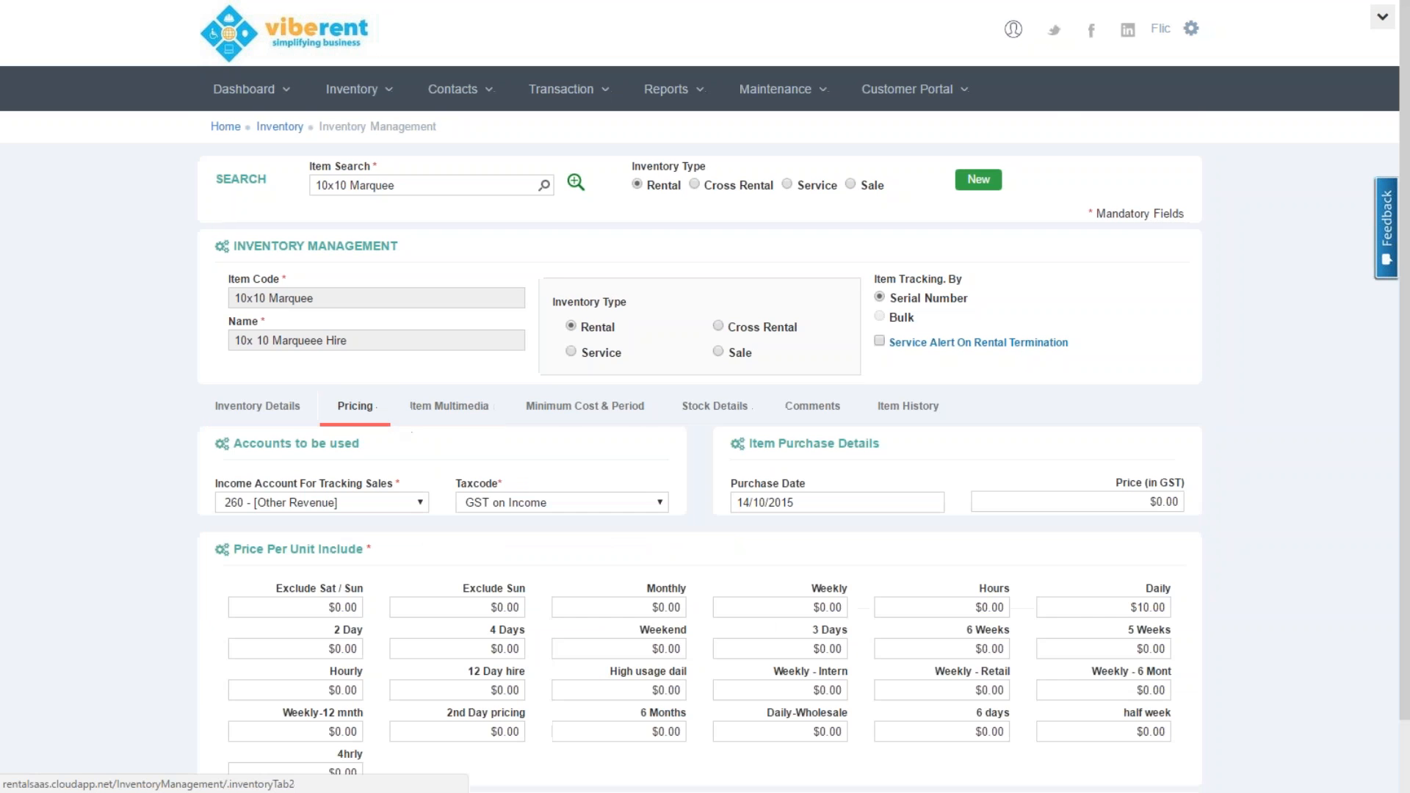
scroll(1407, 638, down, 2)
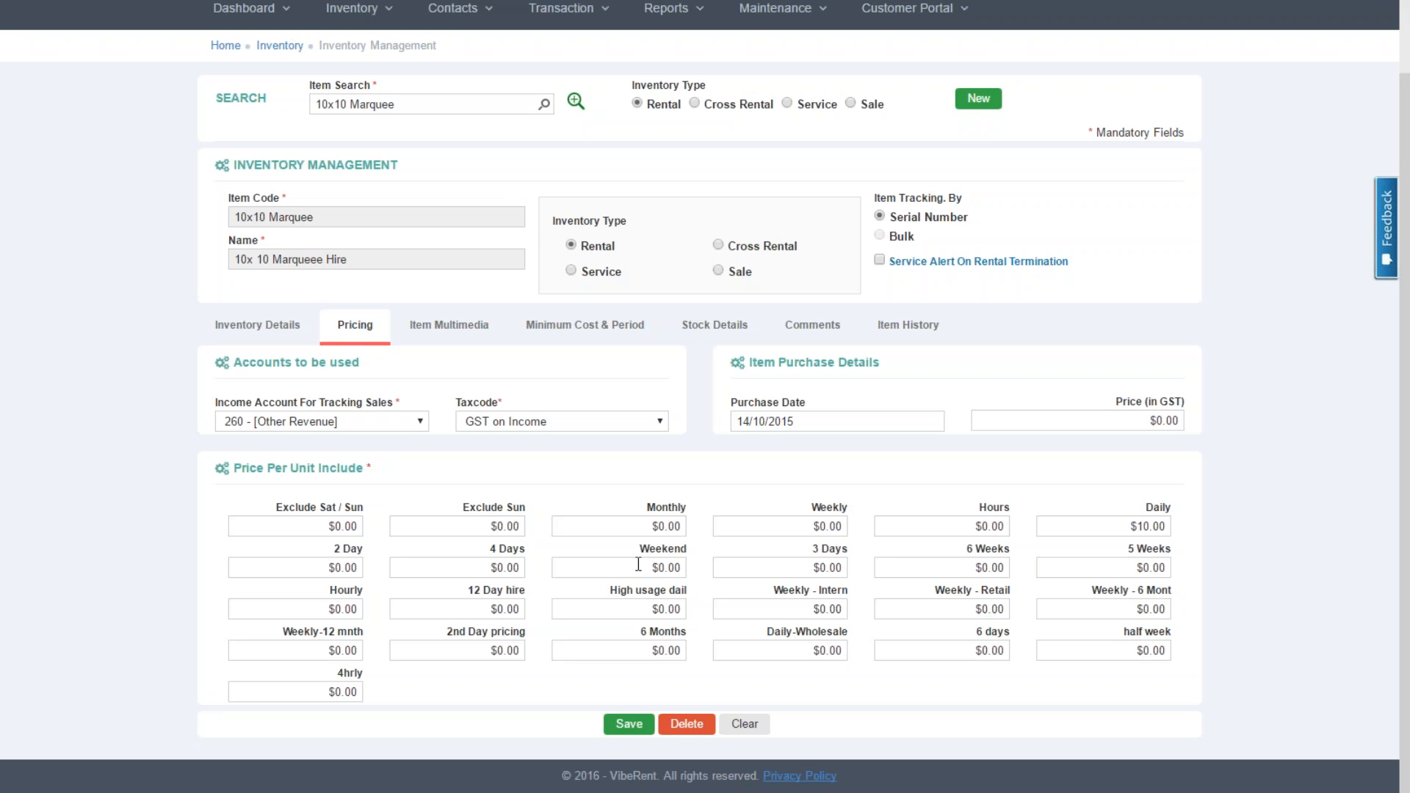
click(638, 566)
text(40)
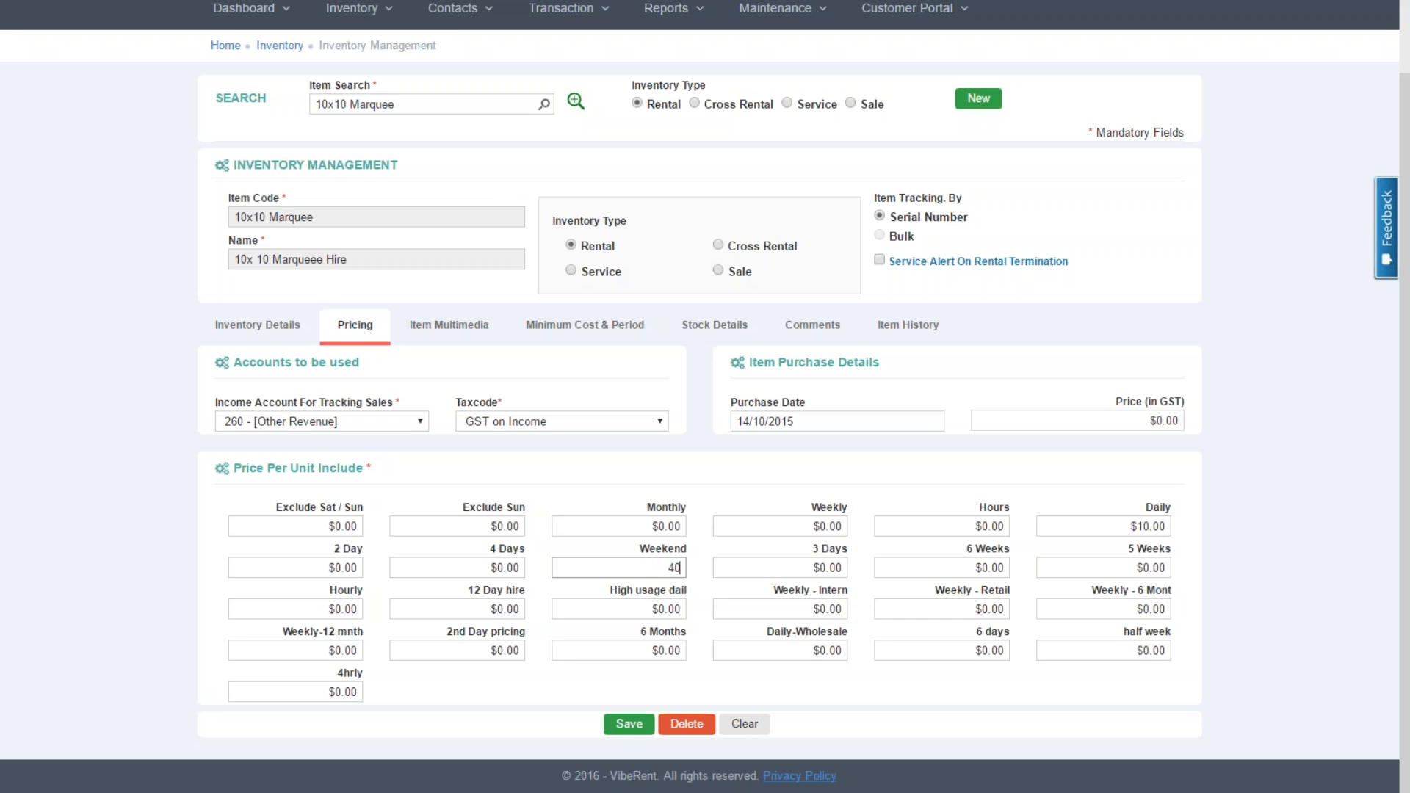
key(Tab)
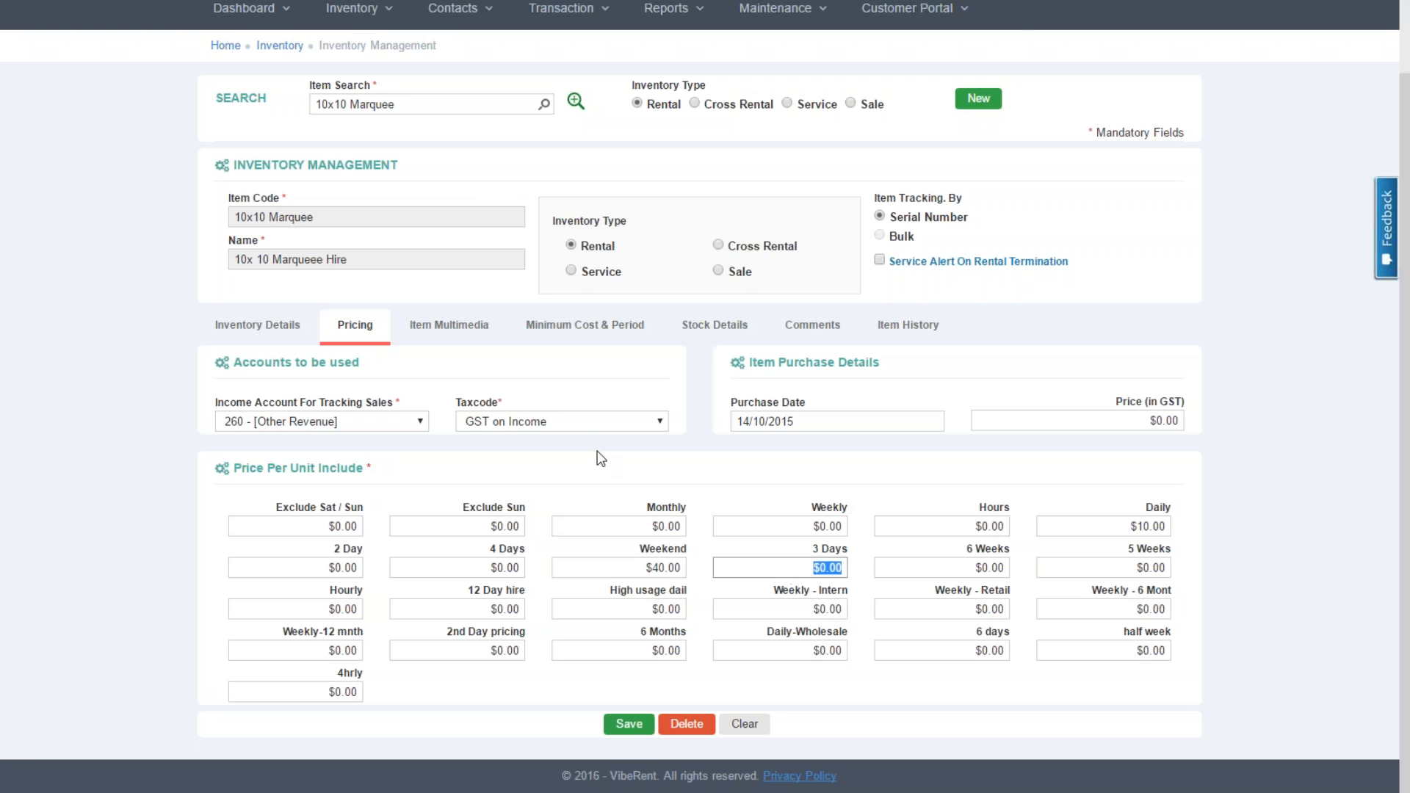
click(477, 334)
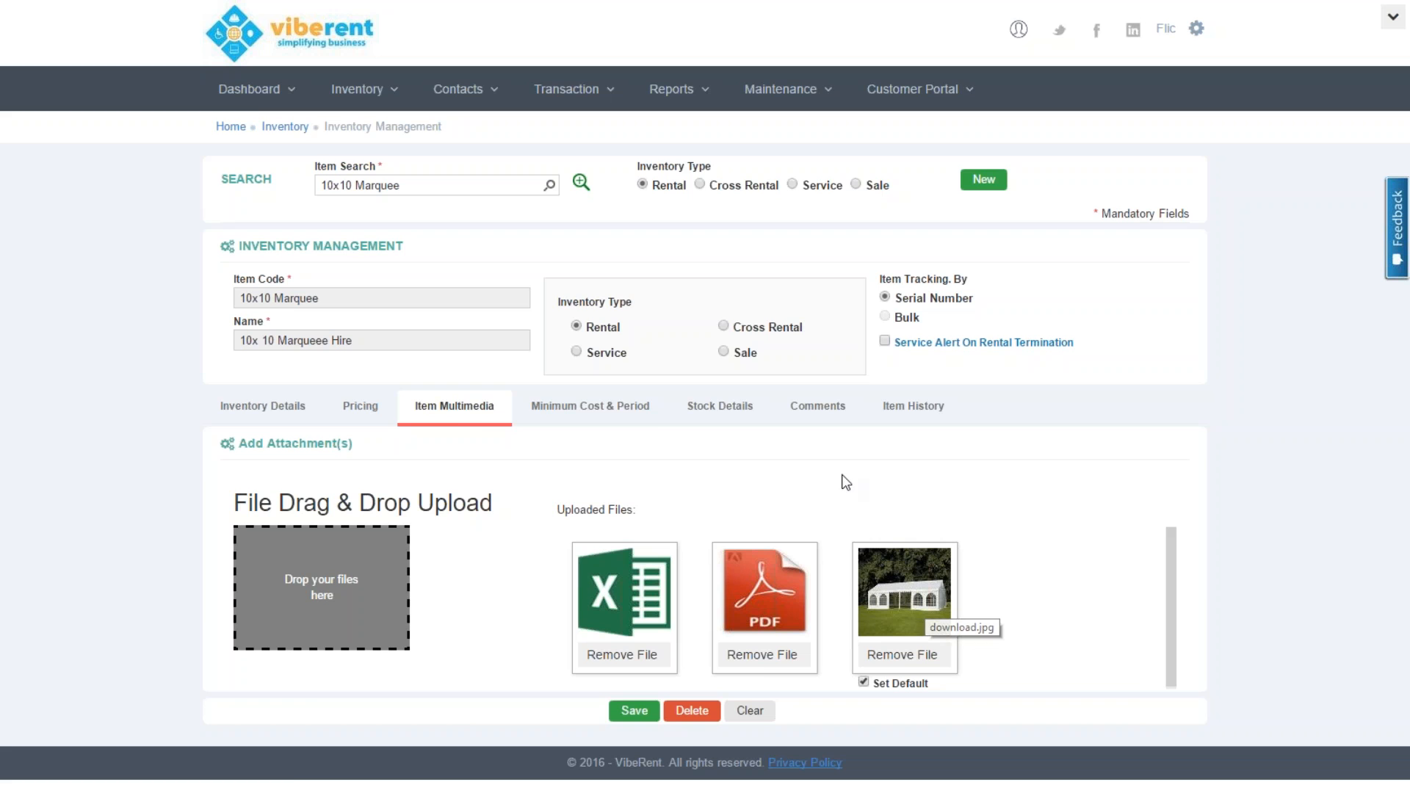
Review the marquee's stock serial numbers and barcodes, then switch to Item History
click(712, 414)
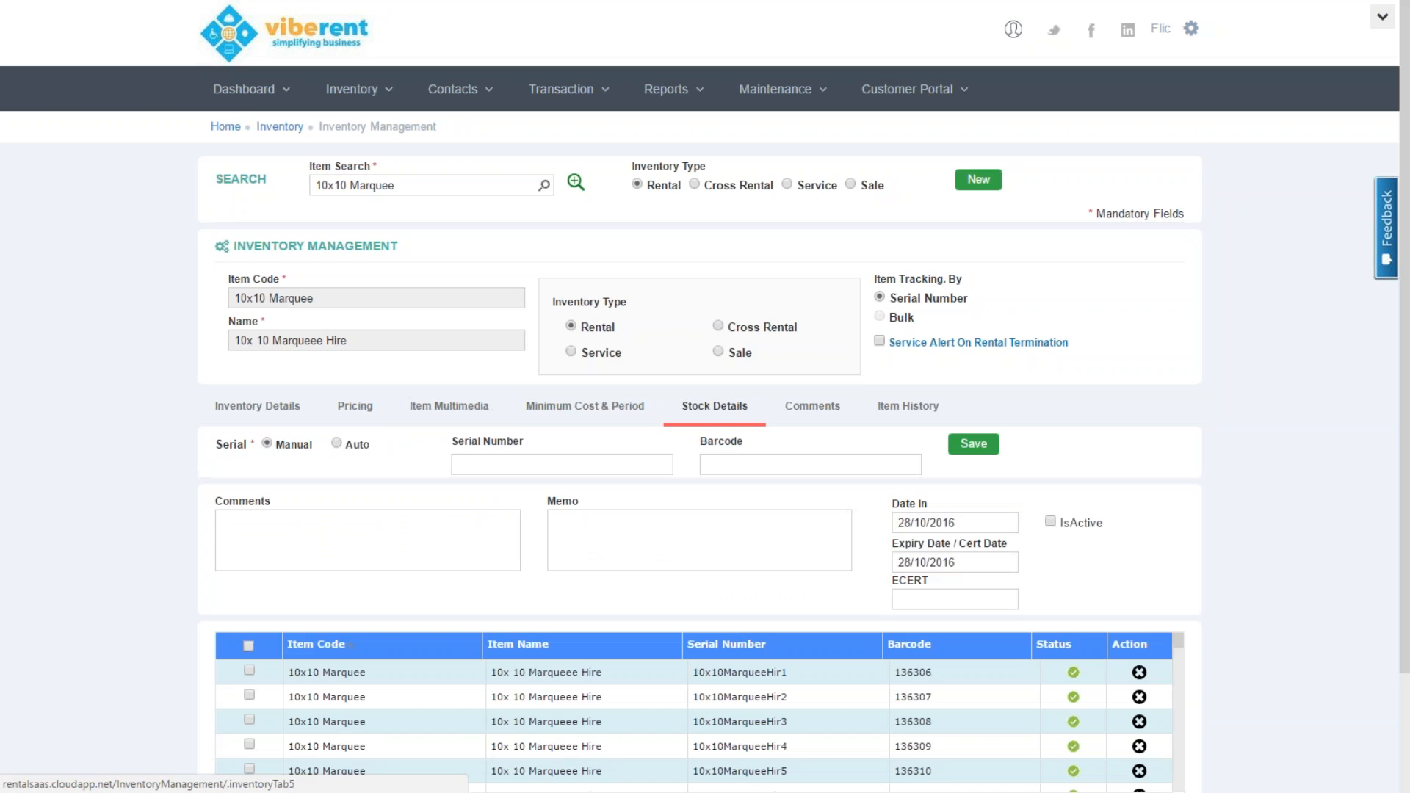
drag(1406, 580, 1406, 674)
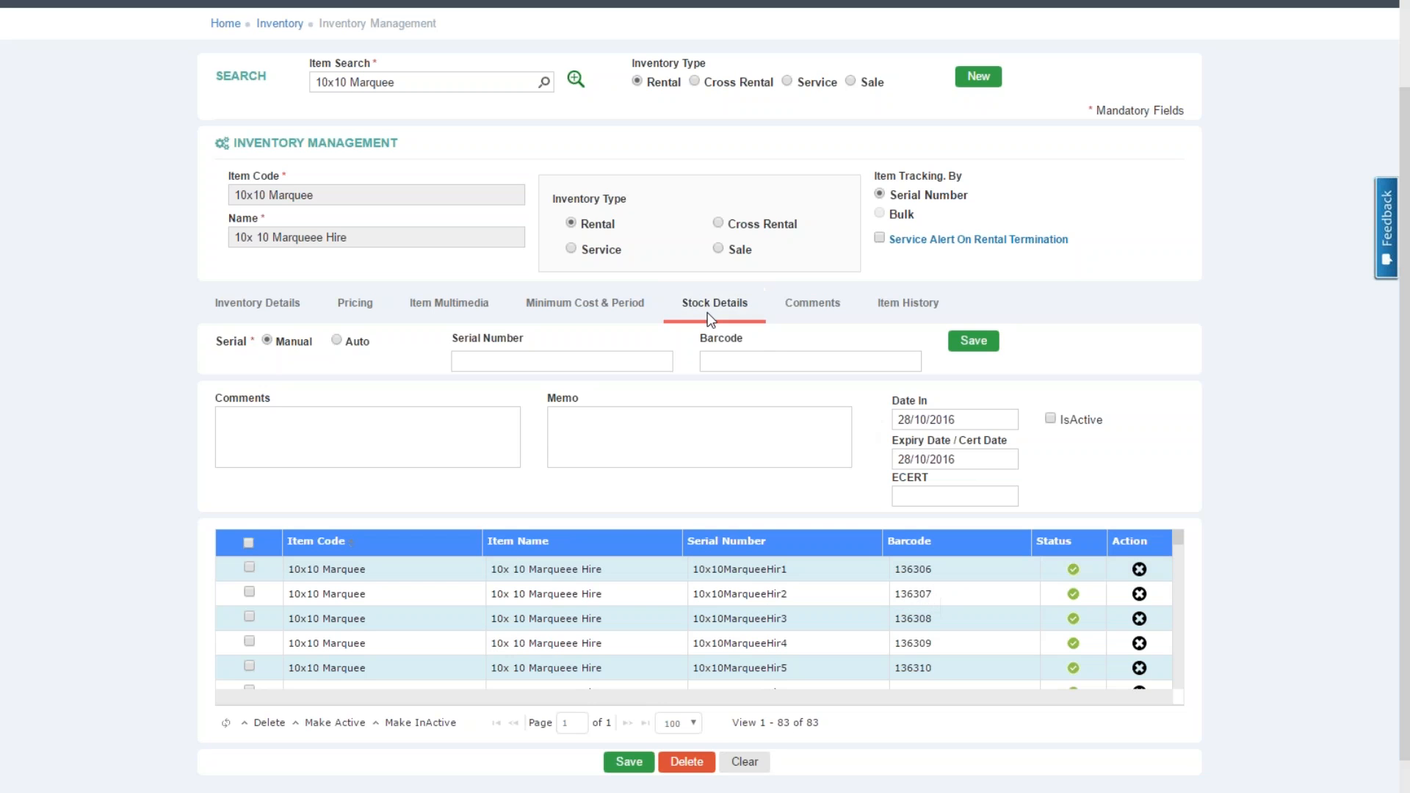
click(922, 306)
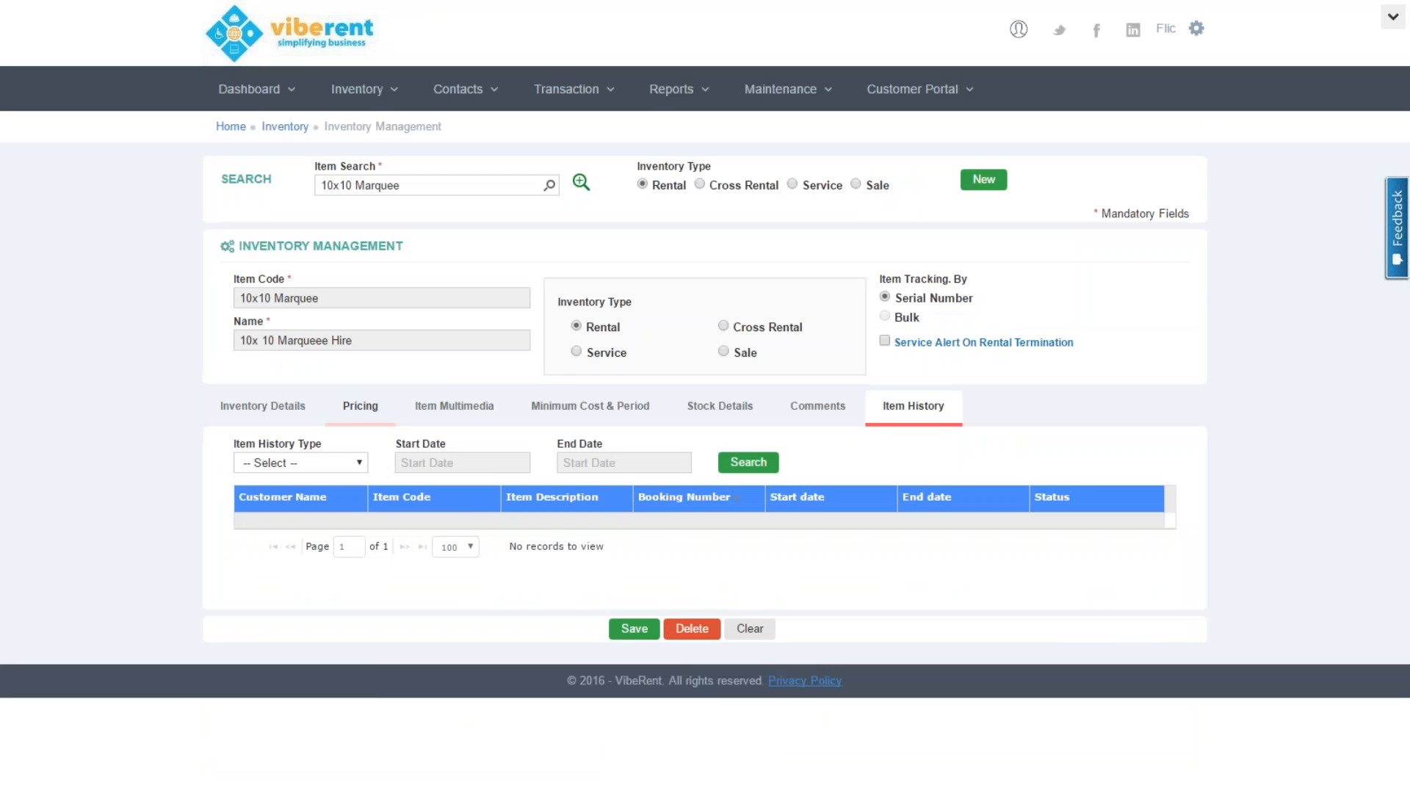
Search Rental history from 01/09/2016 to 29/10/2016, then change the history type to Quote
click(342, 462)
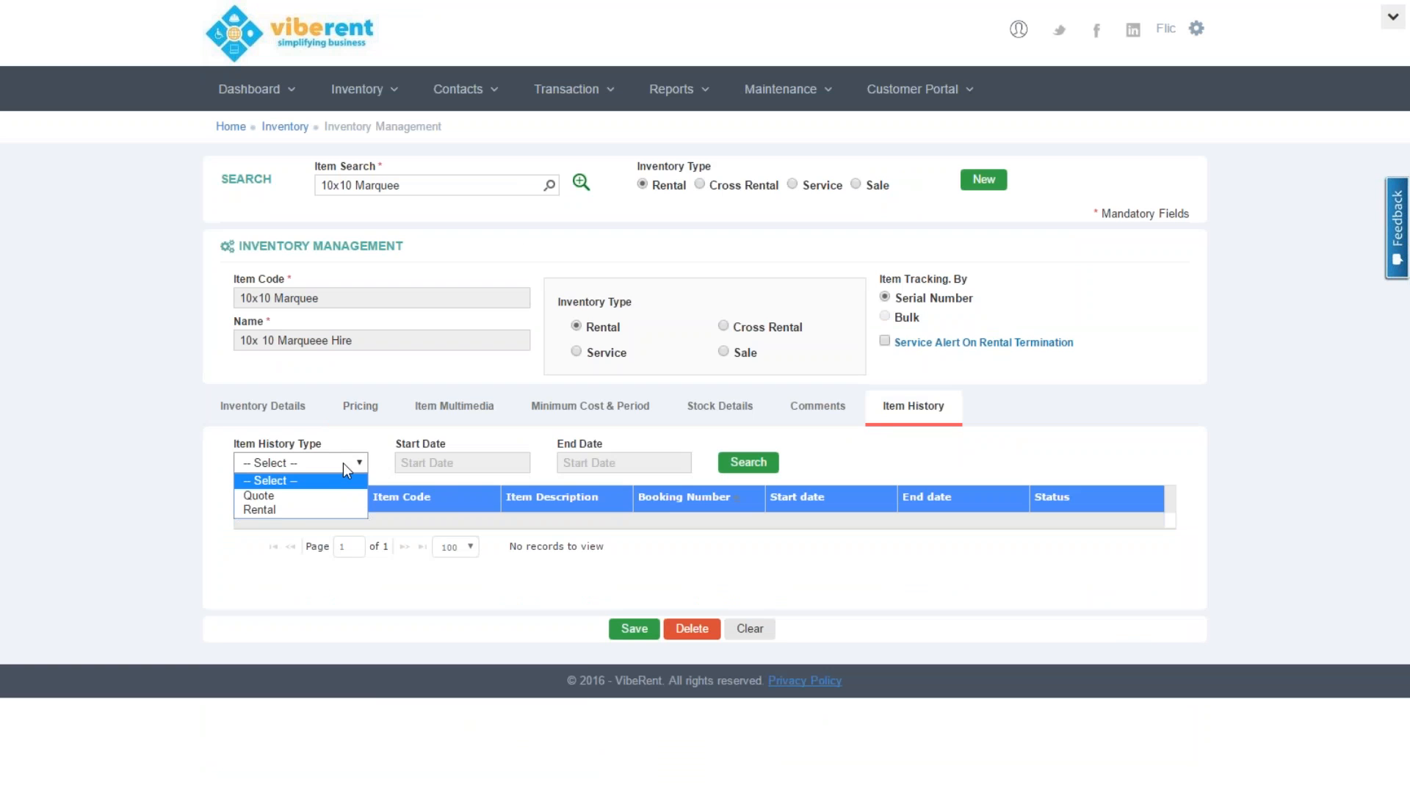
click(302, 514)
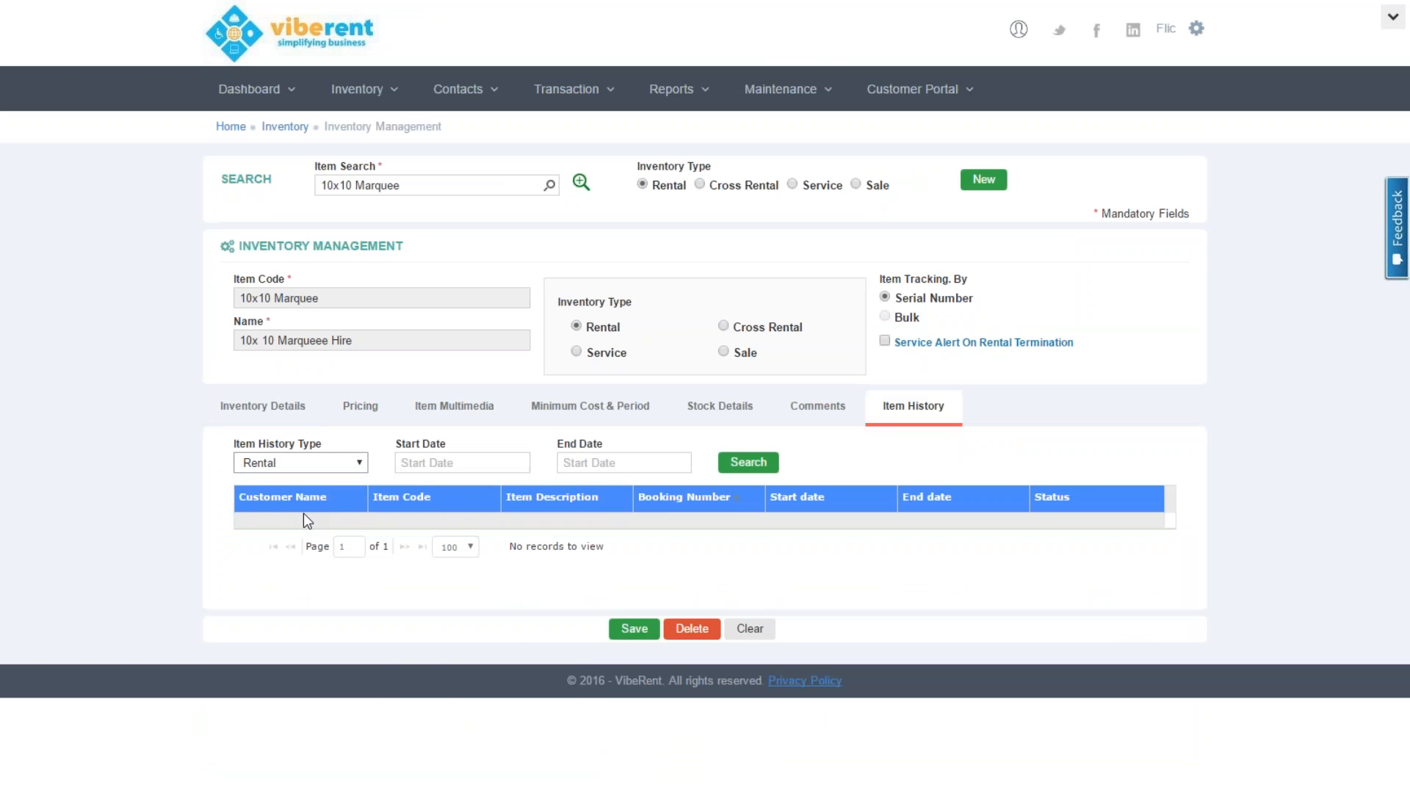
click(490, 464)
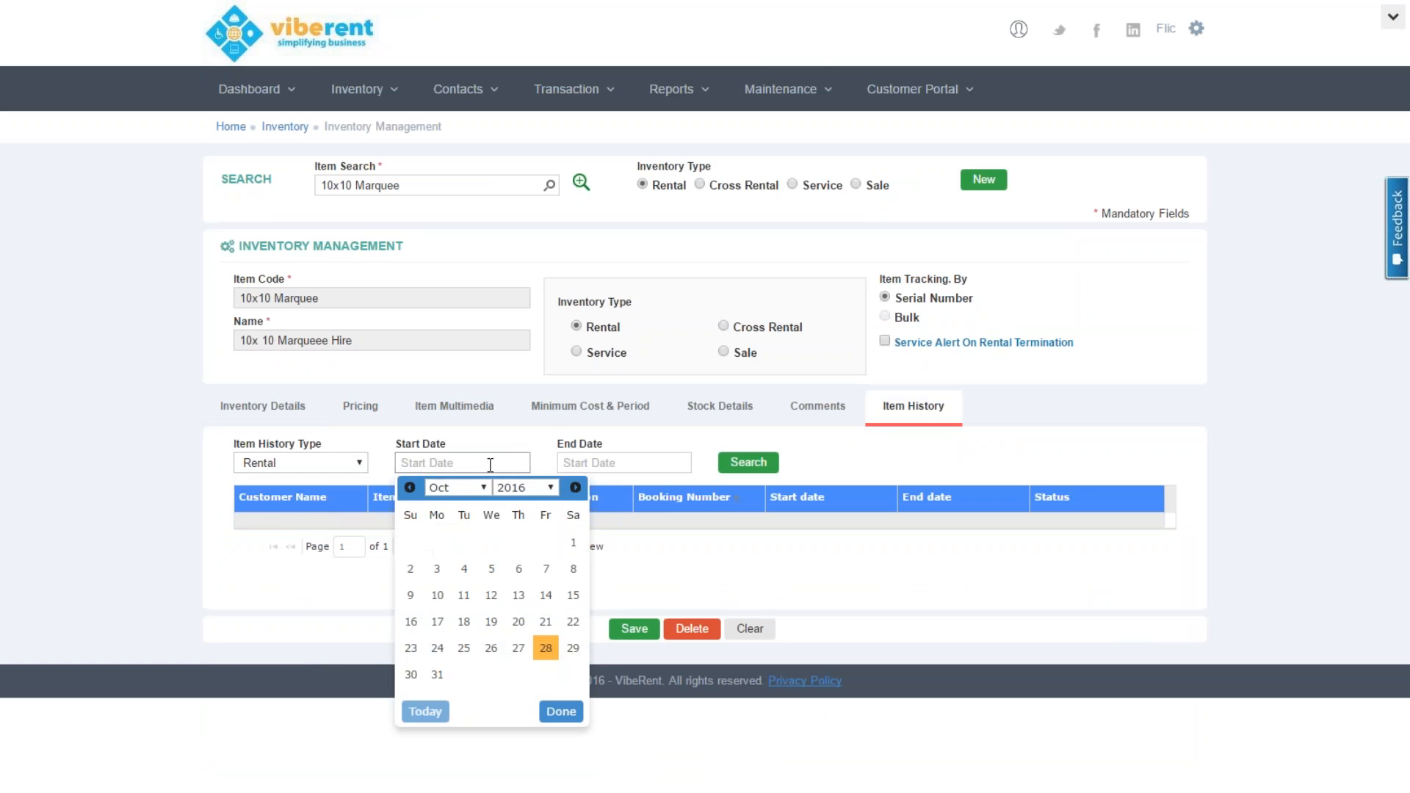
click(409, 488)
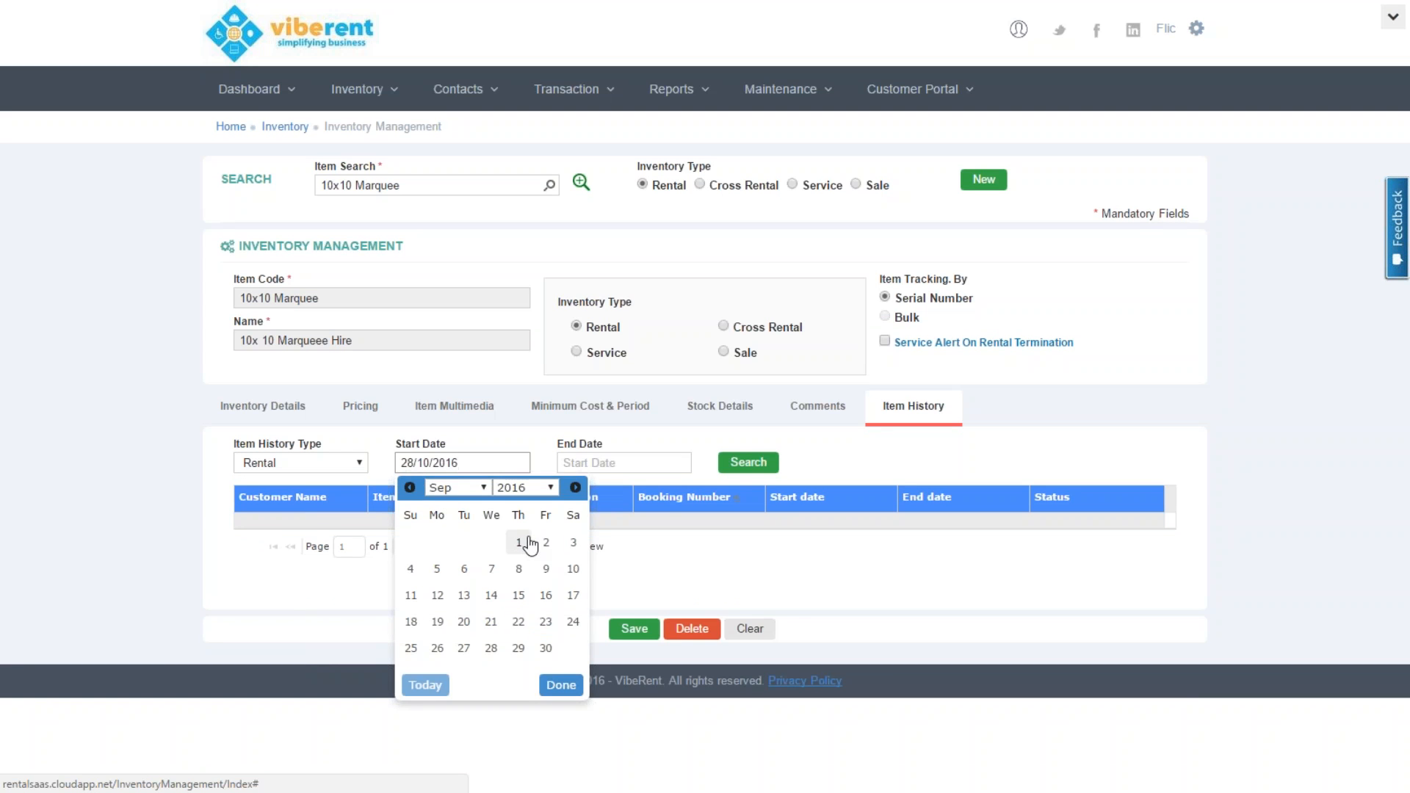
click(527, 542)
click(602, 464)
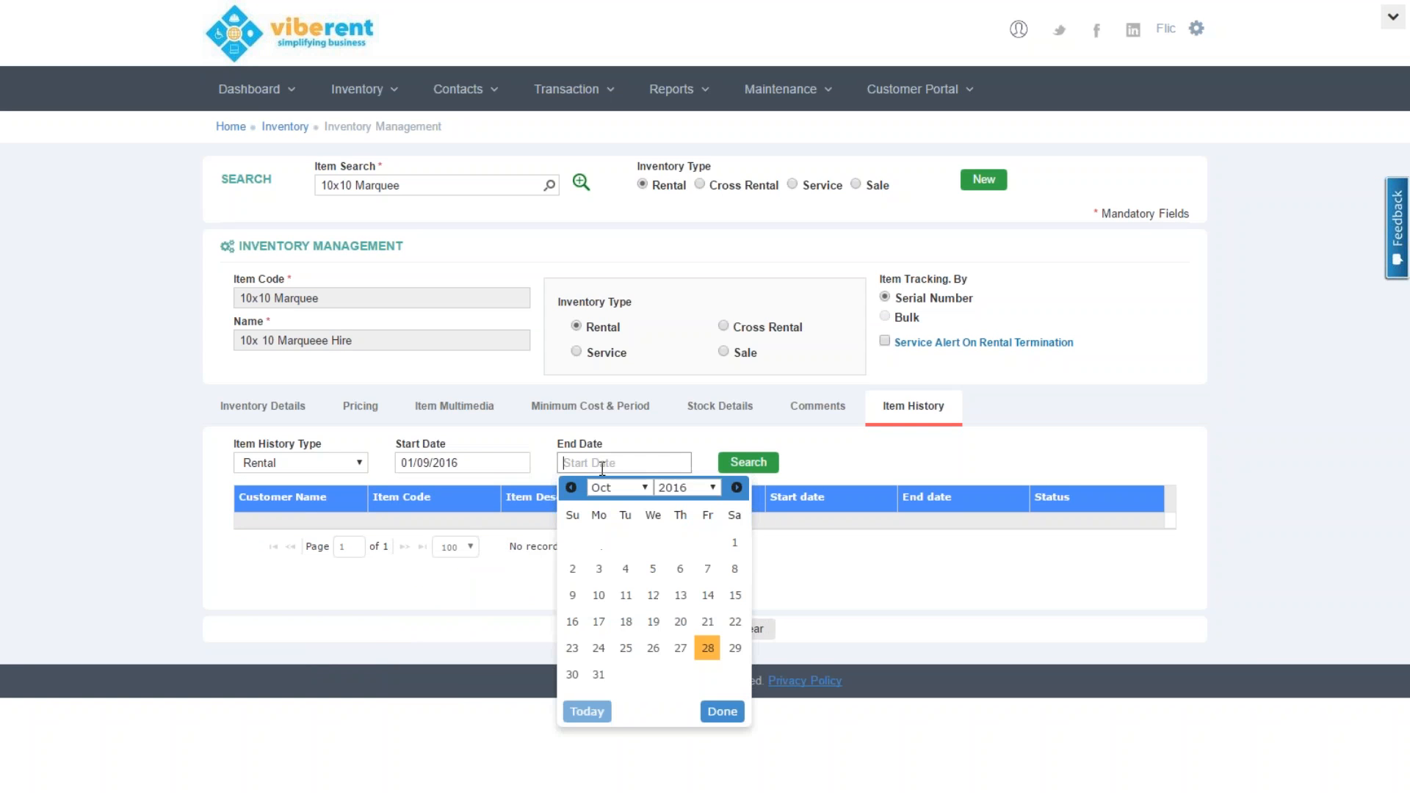
click(734, 647)
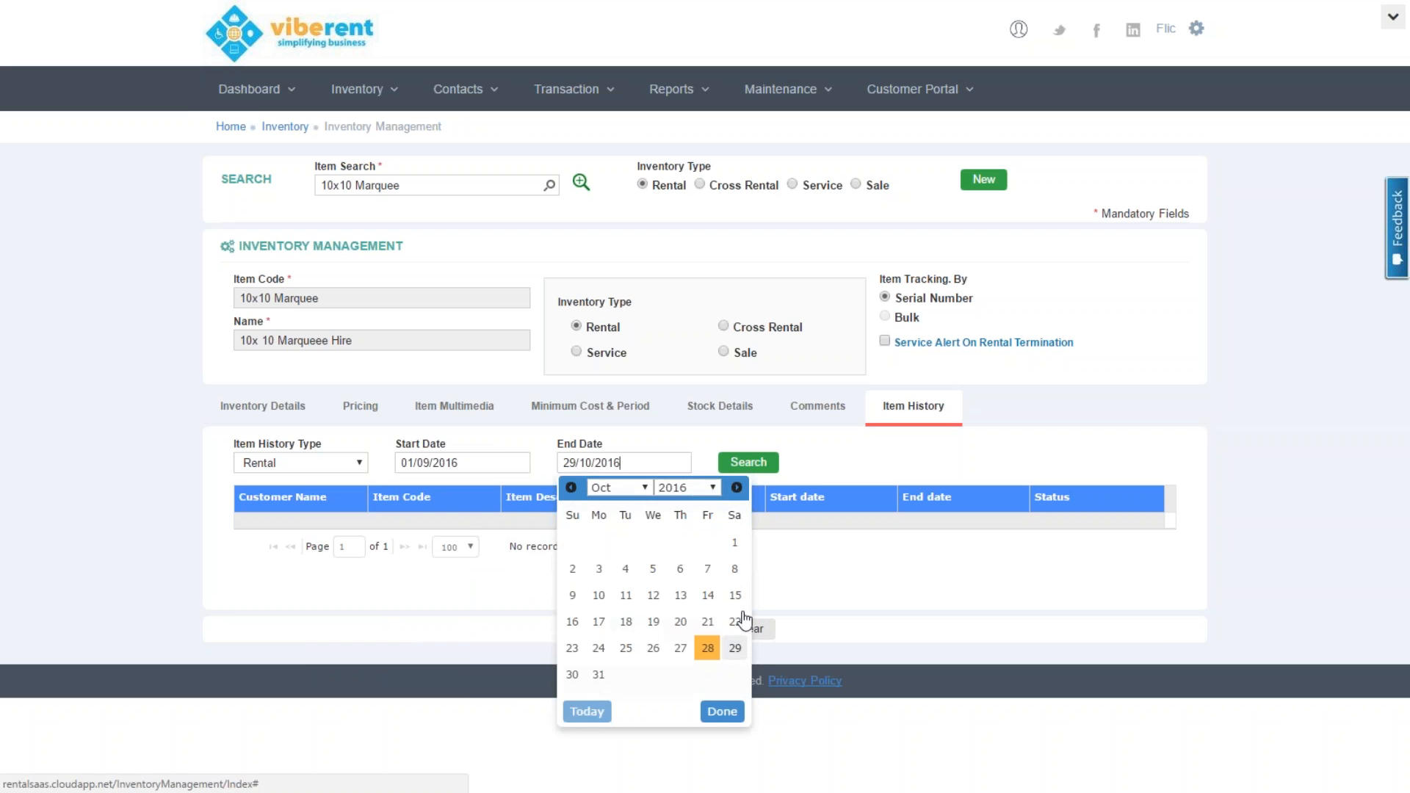
click(757, 471)
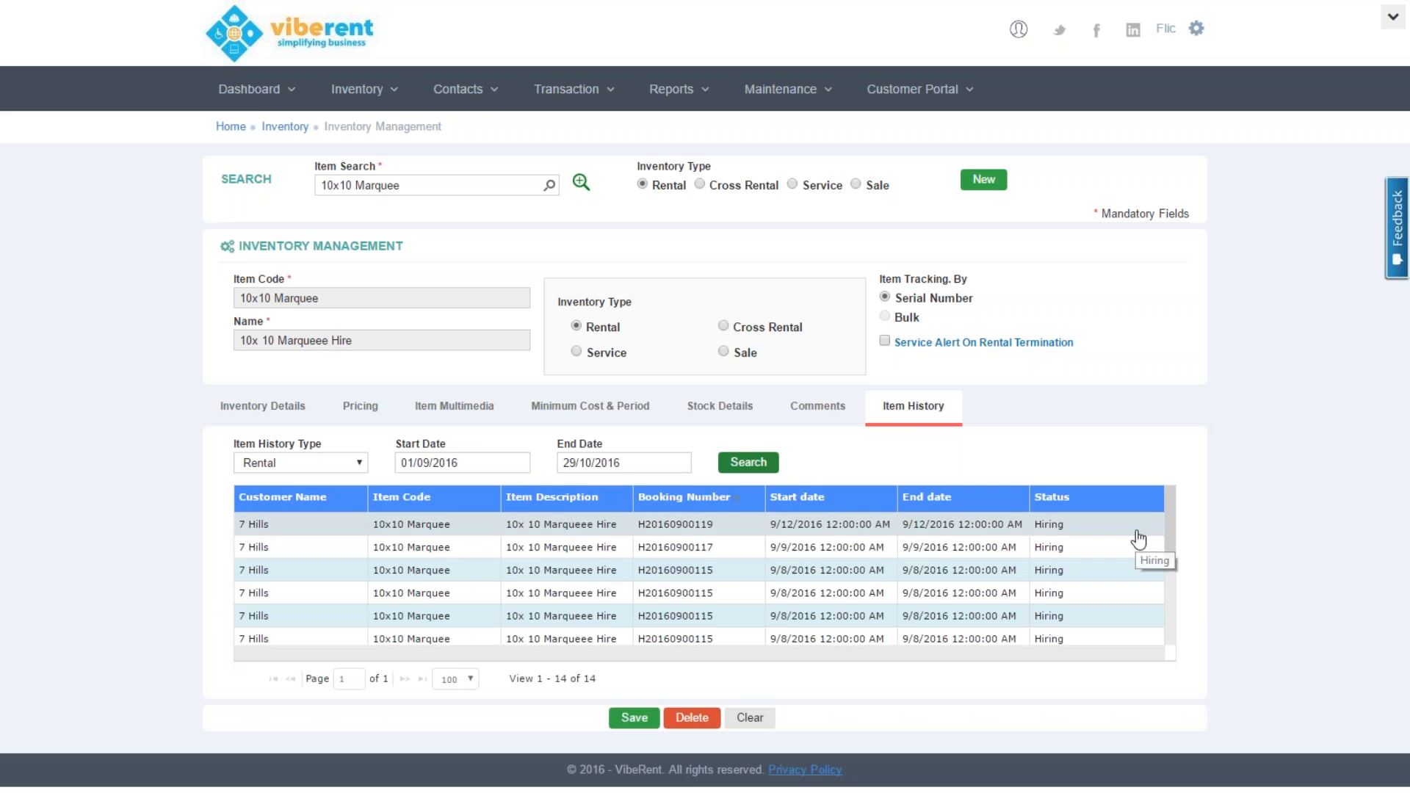
drag(1170, 536, 1177, 490)
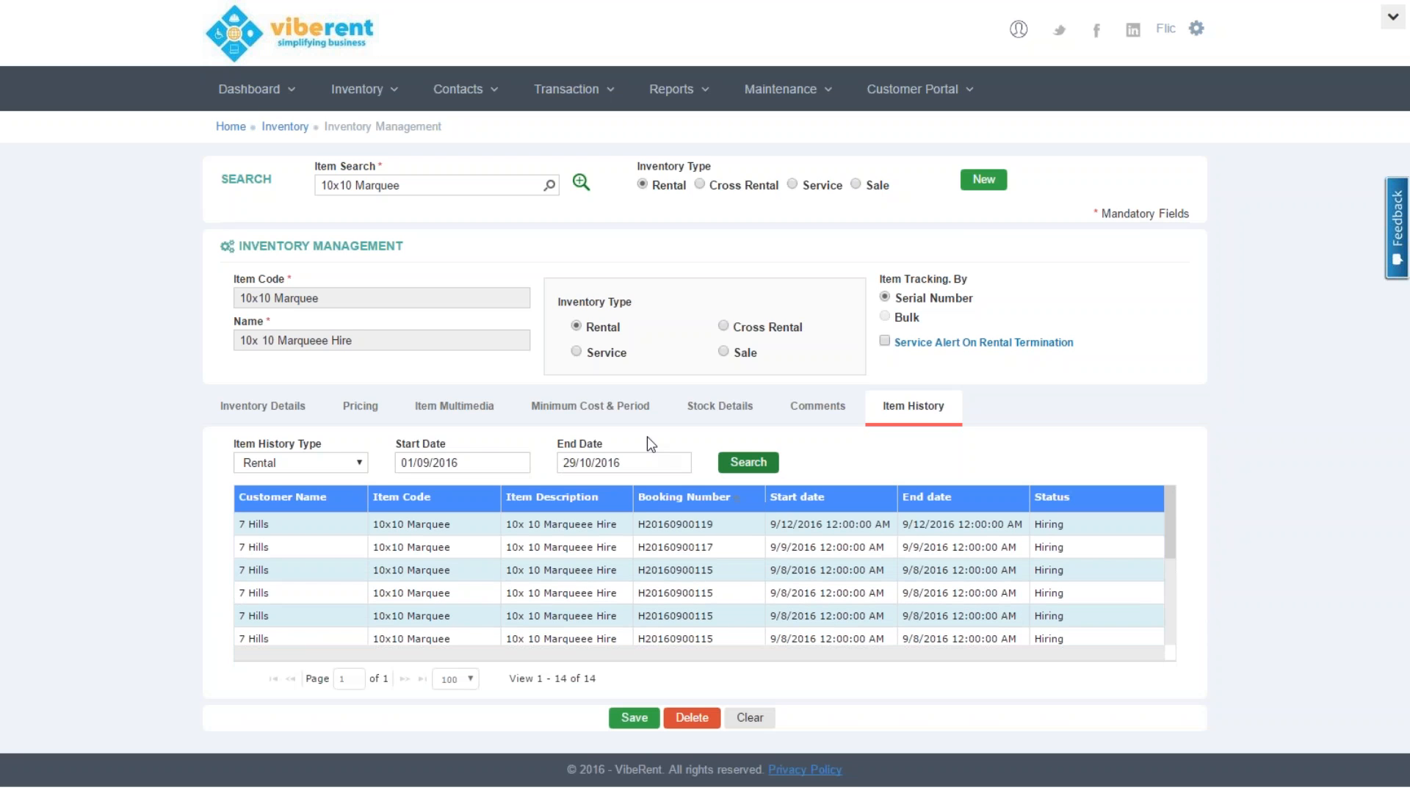
click(359, 462)
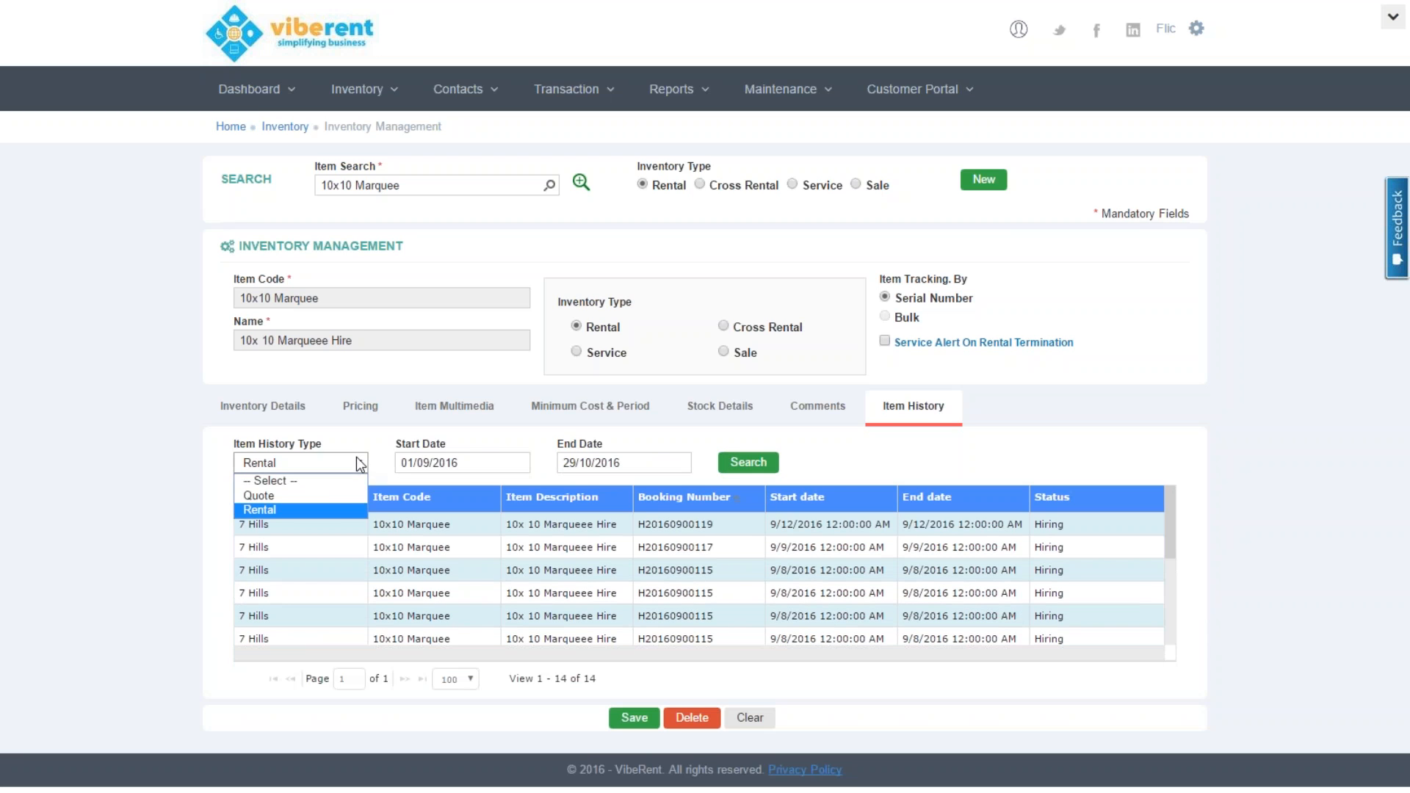
click(338, 495)
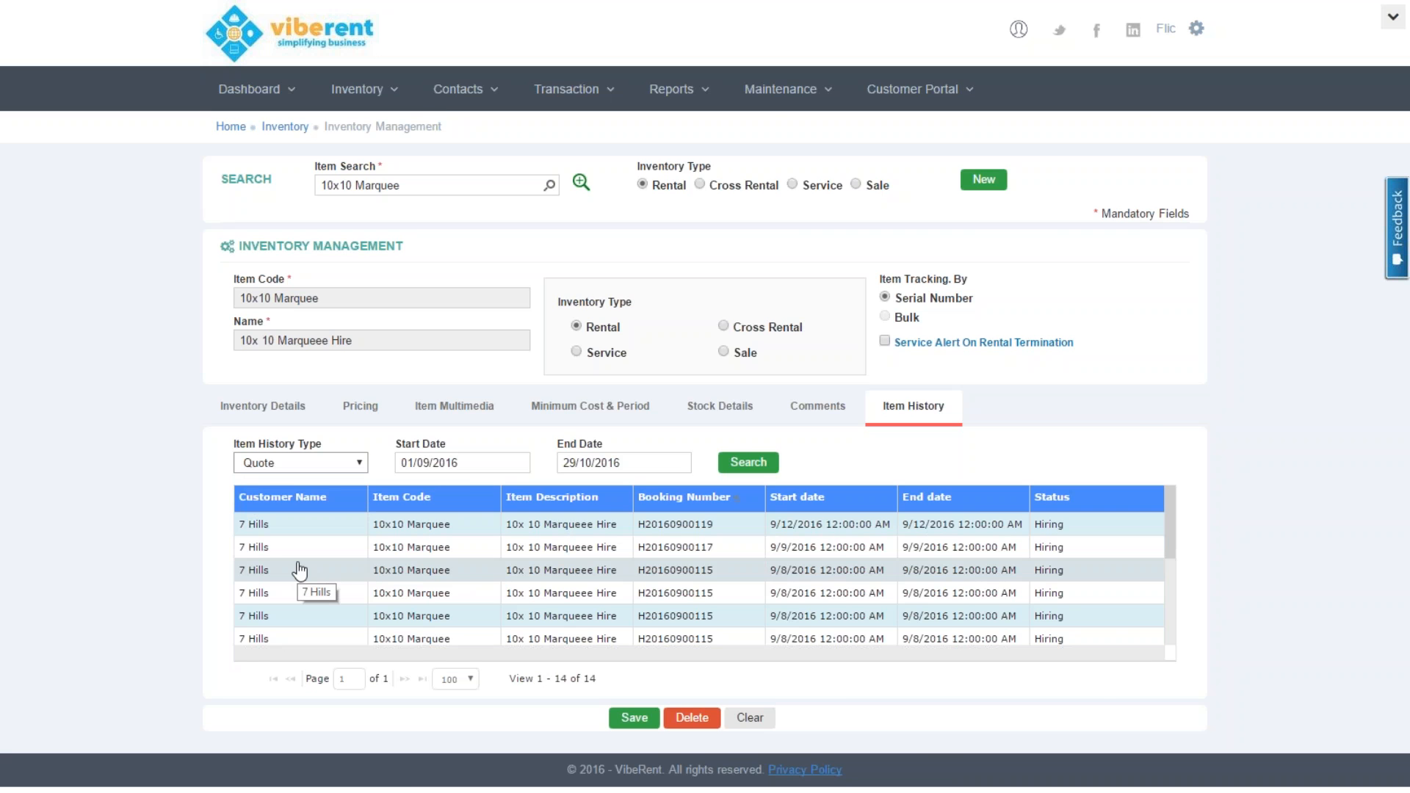
Check the Sample-itemimportlist-serialnumber.xlsx Items sheet in Excel, then return to VibeRent in Chrome
key(alt+Tab)
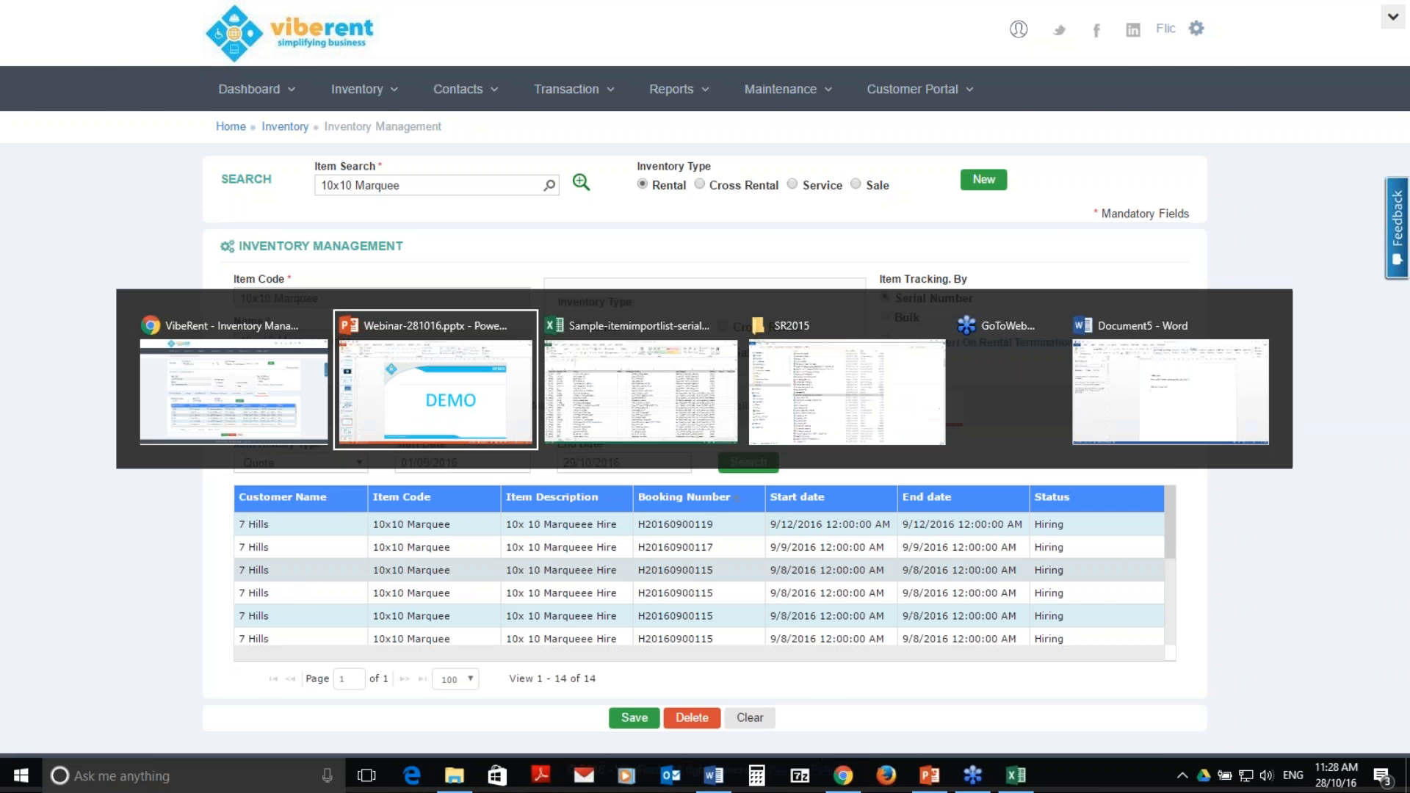
key(alt+Tab)
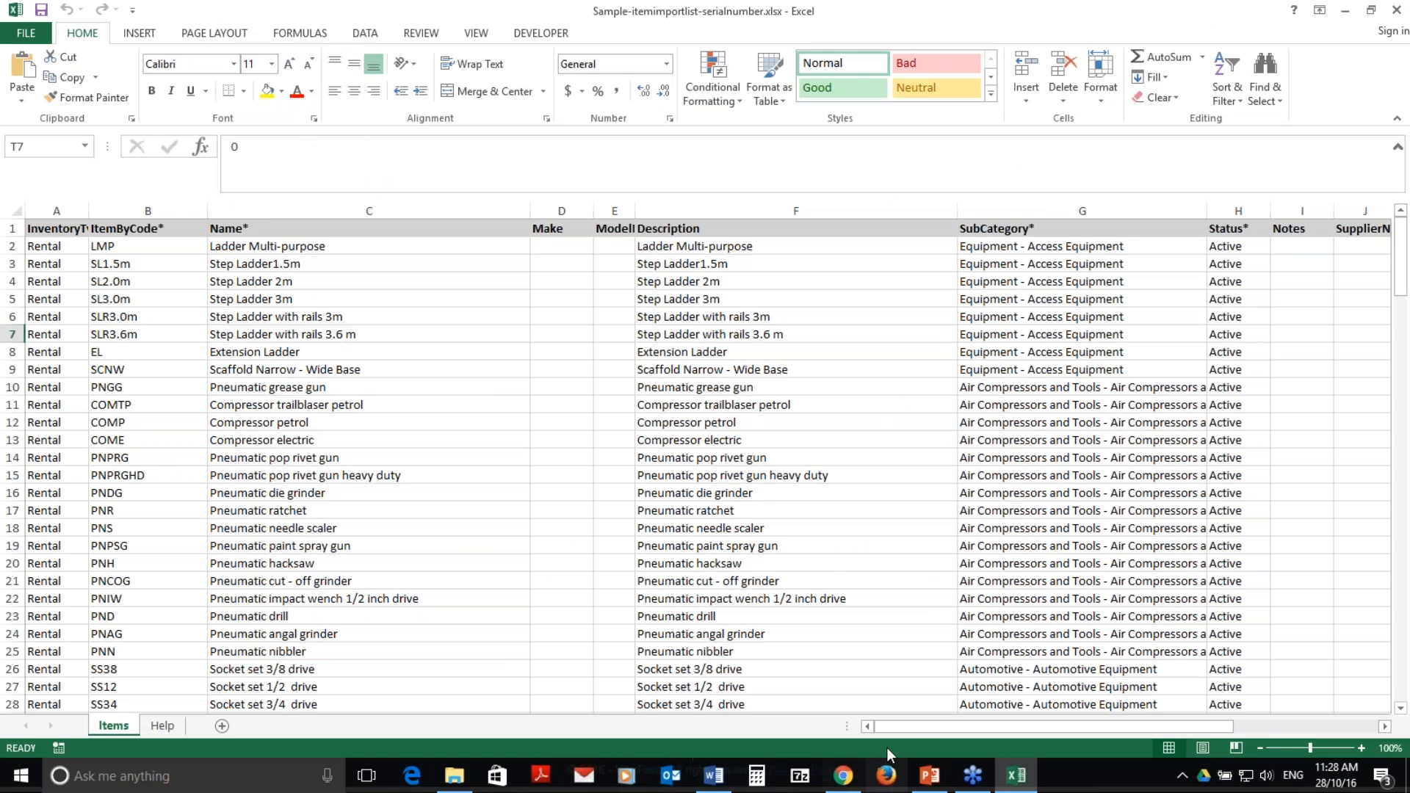
drag(918, 724, 1087, 691)
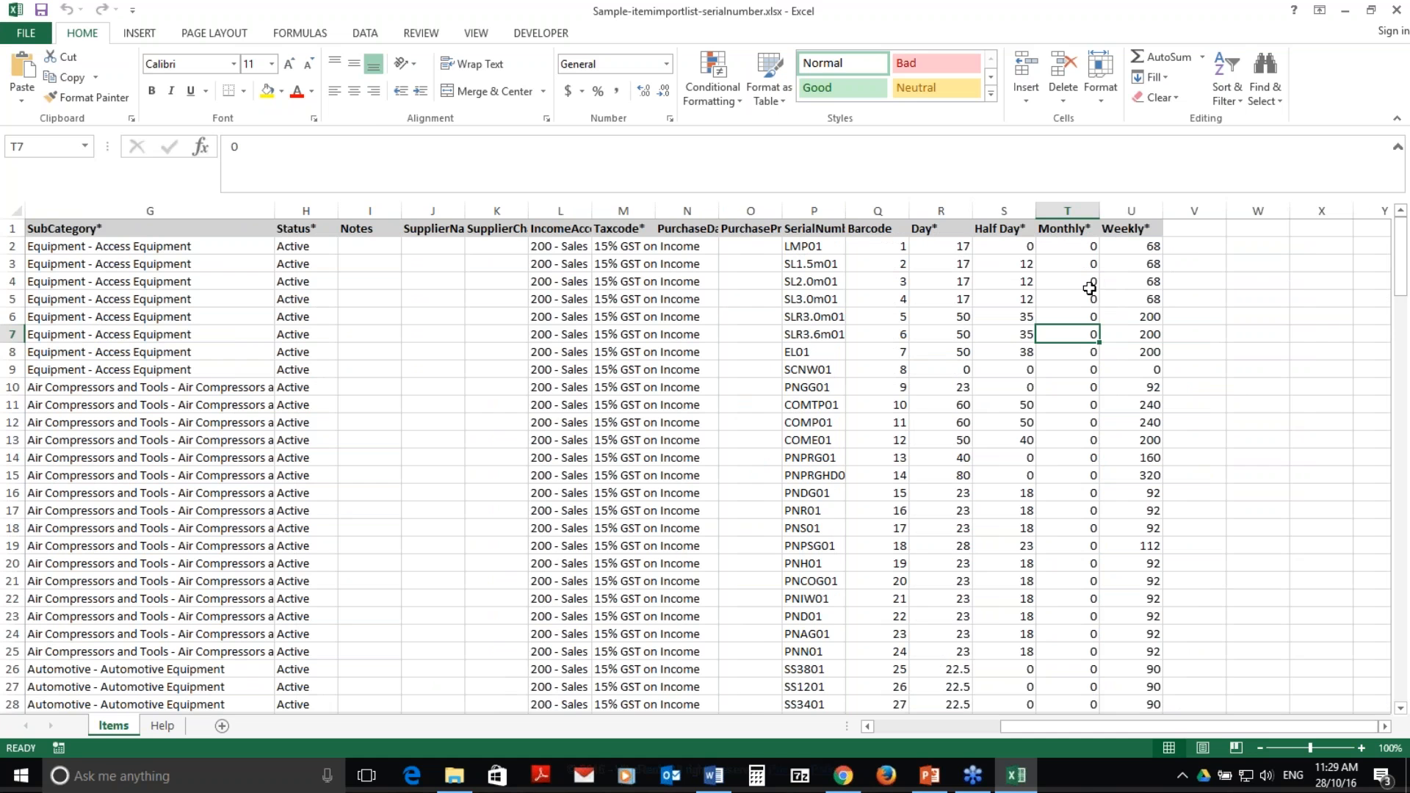
click(843, 775)
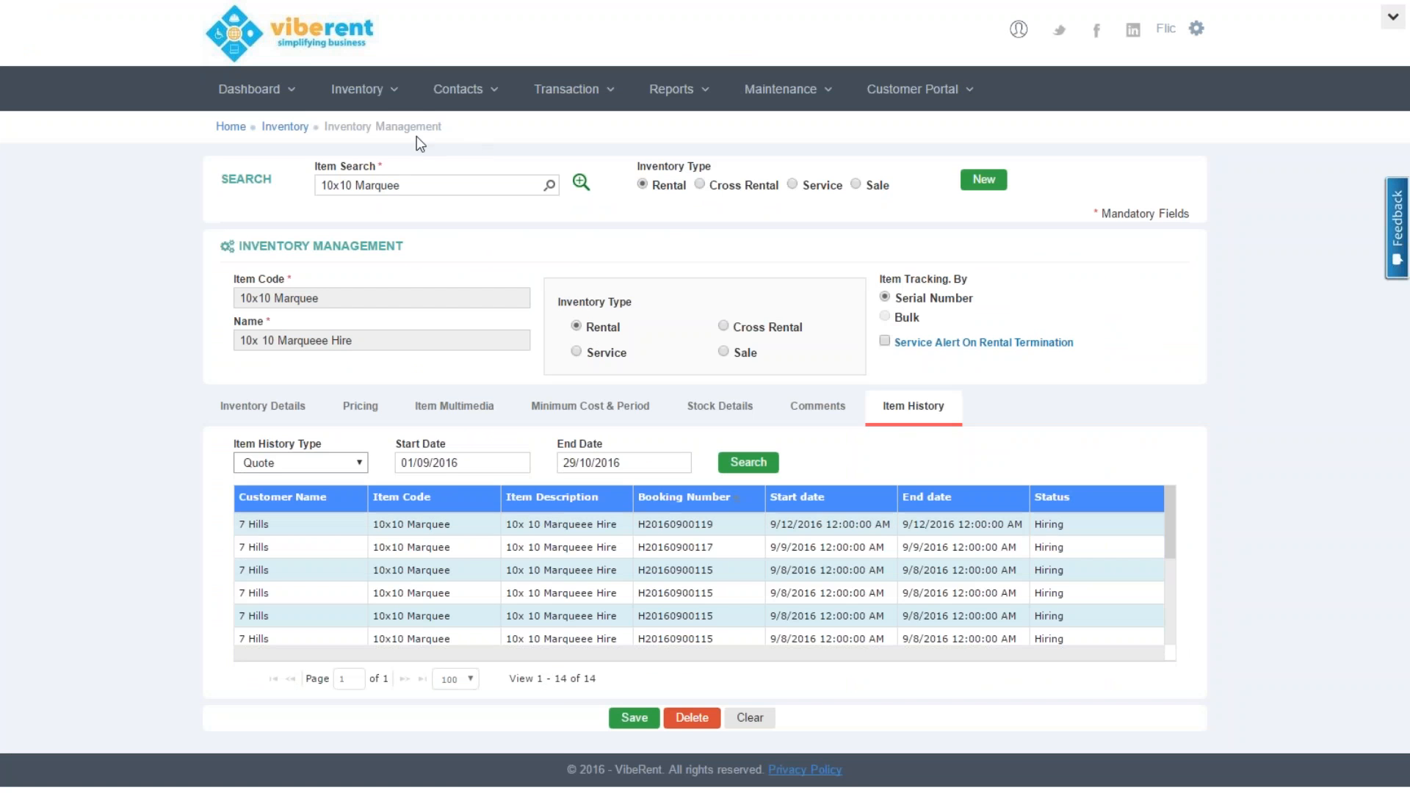
Go to Inventory > Serial Number Item Import
click(393, 102)
click(411, 199)
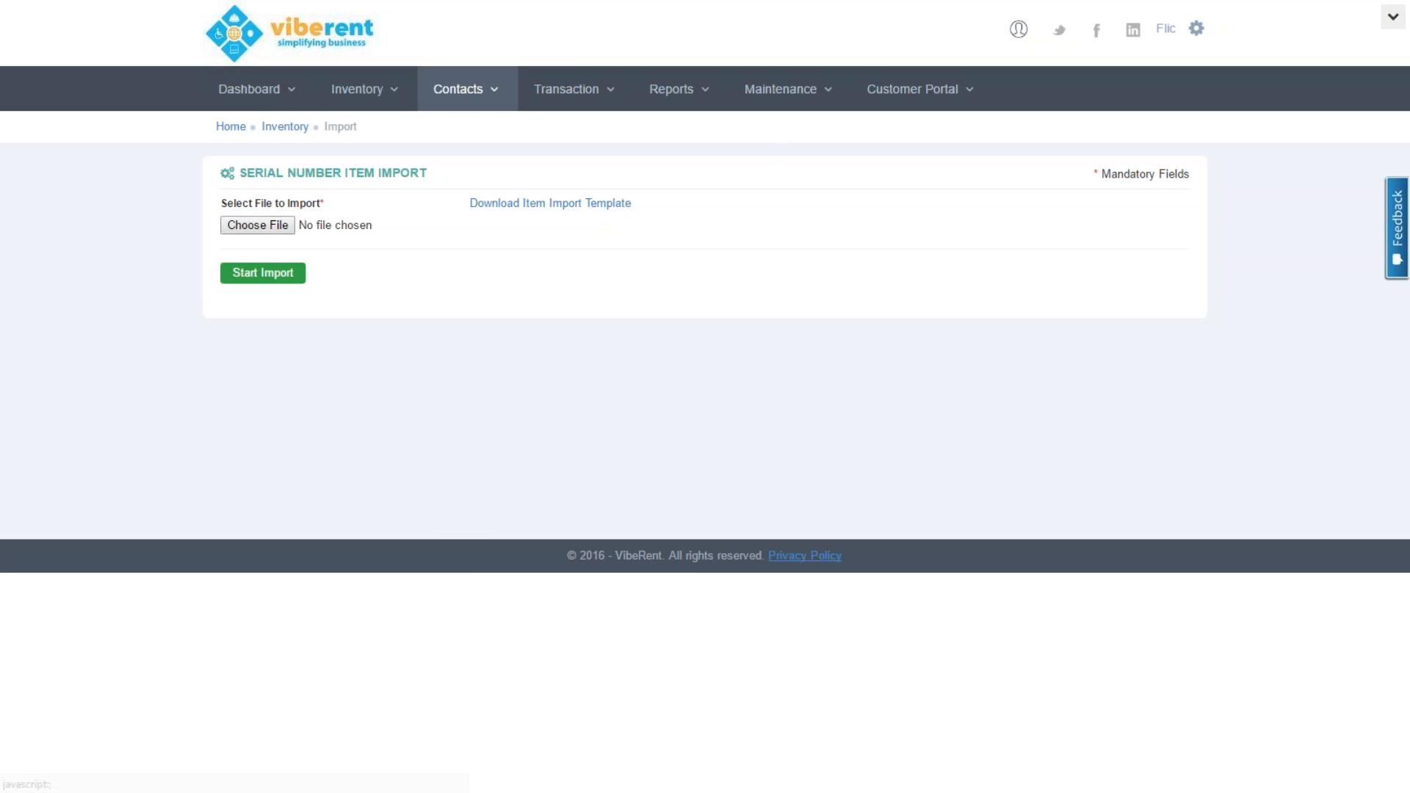
Open Kit Management, load the Small Apartments kit, and dismiss the iCloud notification
click(373, 109)
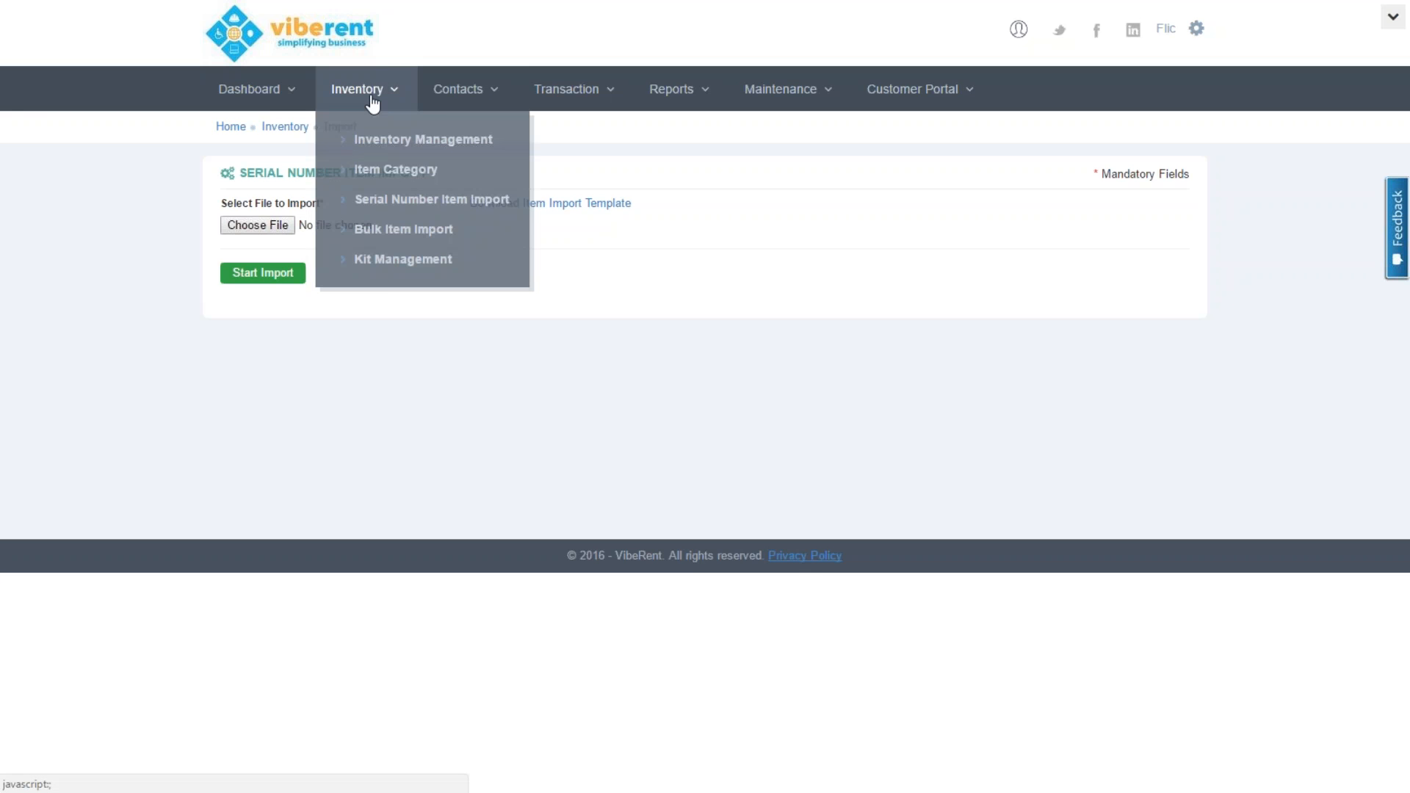
click(402, 261)
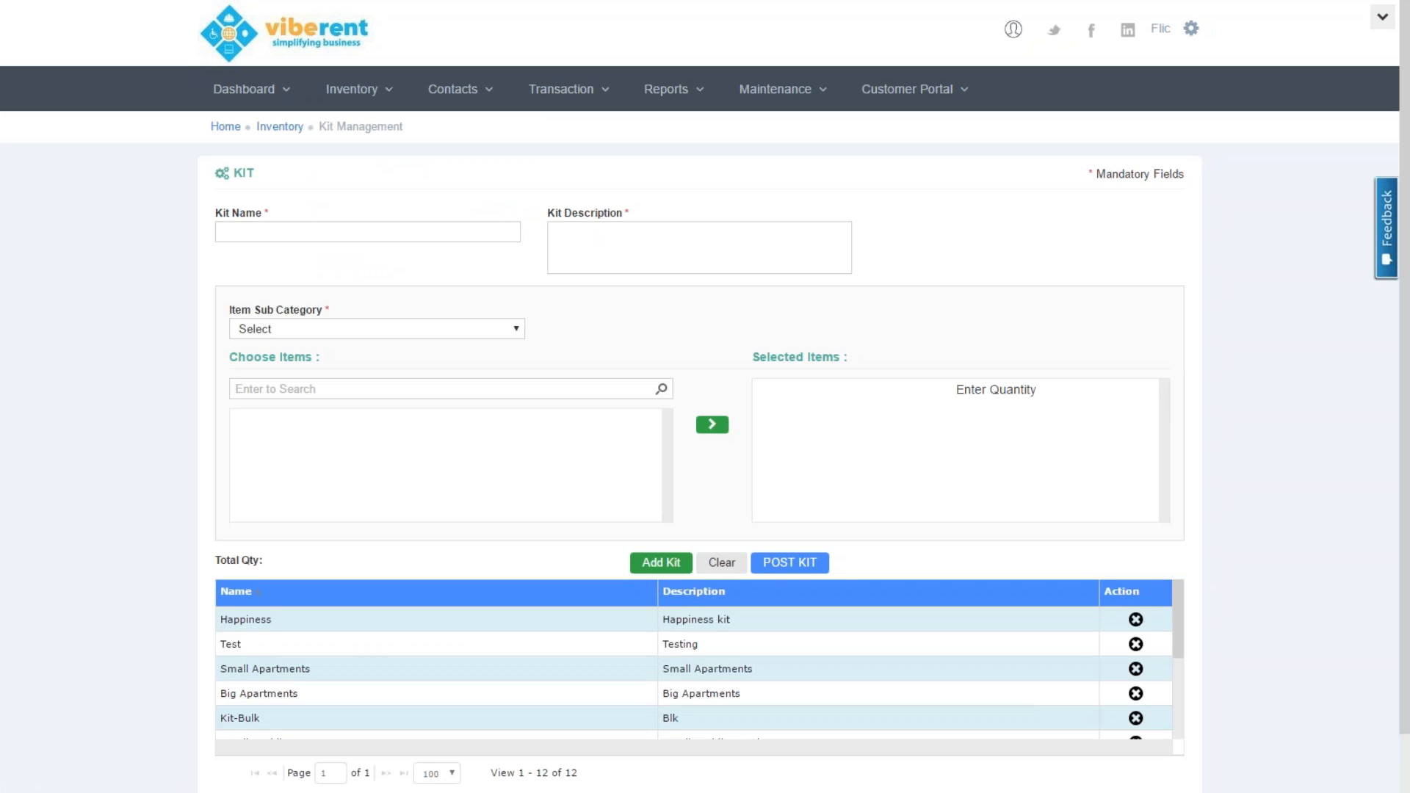
click(278, 670)
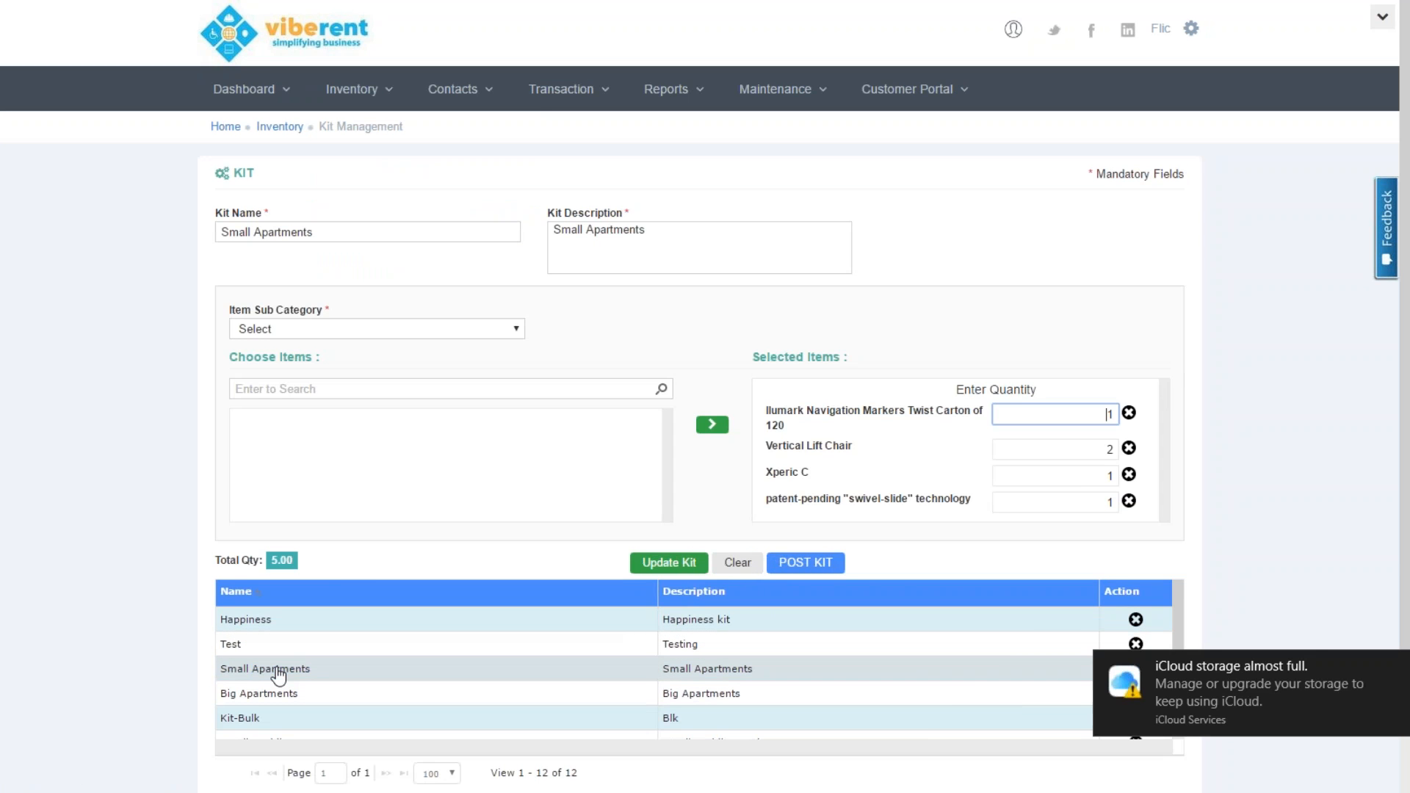
click(1394, 666)
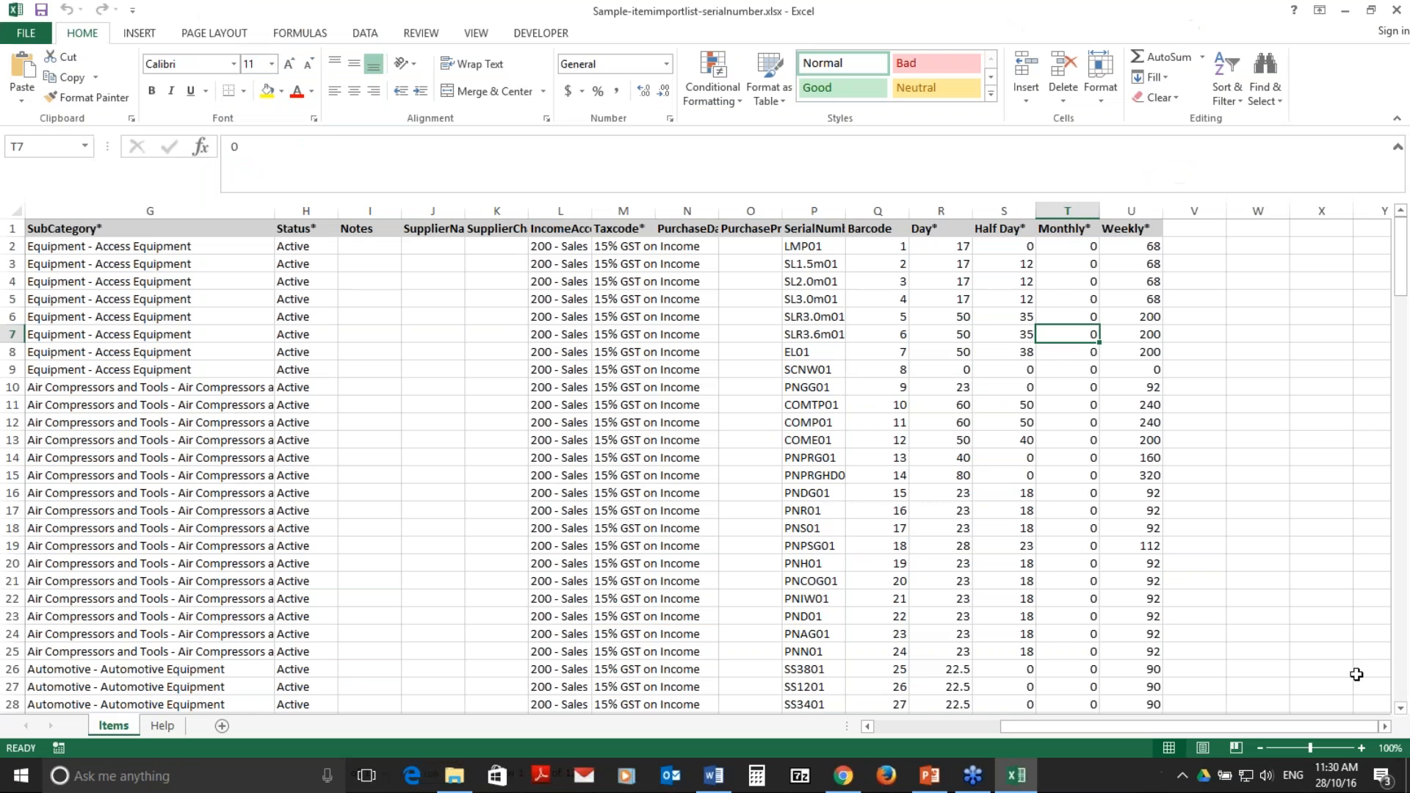
click(851, 780)
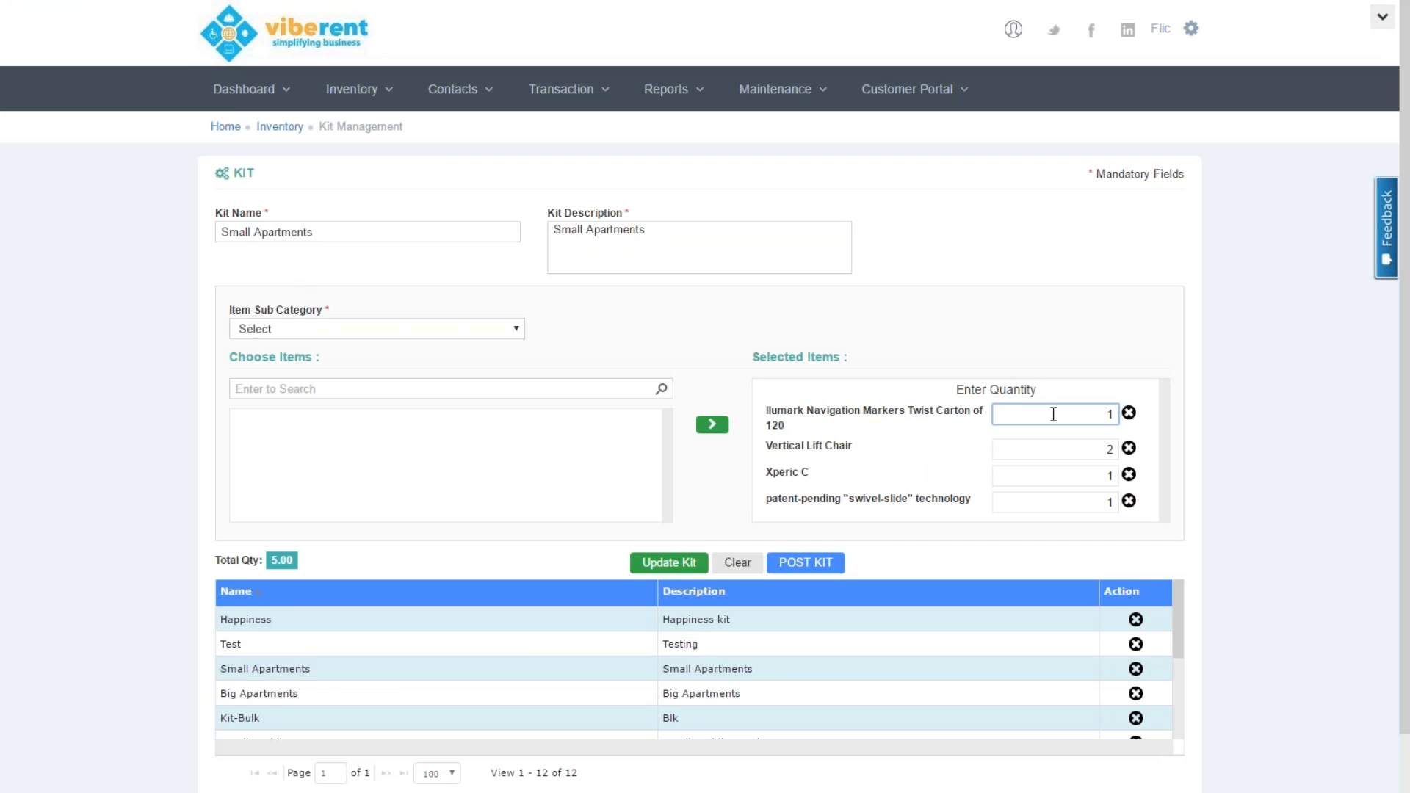
Check the Small Apartments item quantities, then load the Big Apartments kit with four items totalling 7
click(1095, 443)
click(1095, 475)
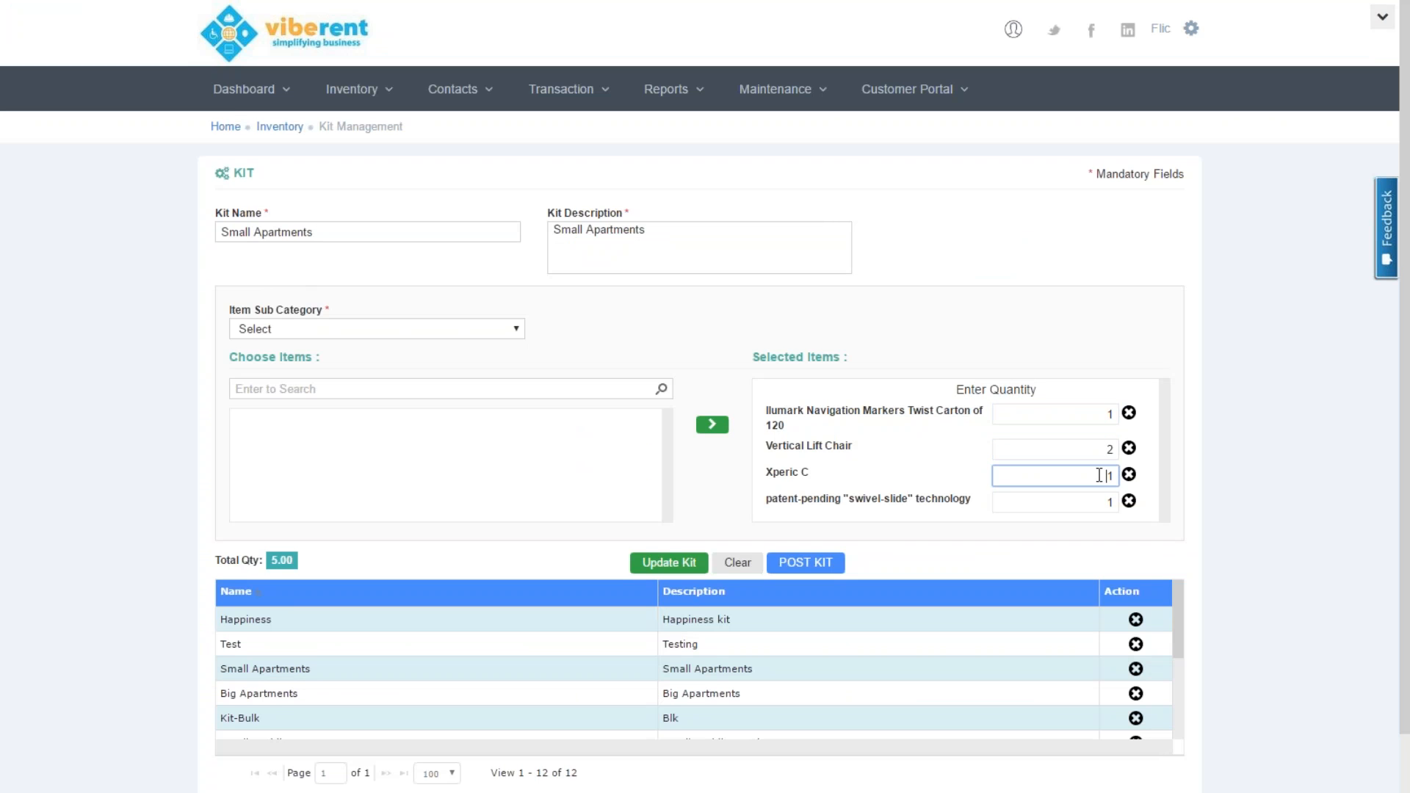
click(1097, 500)
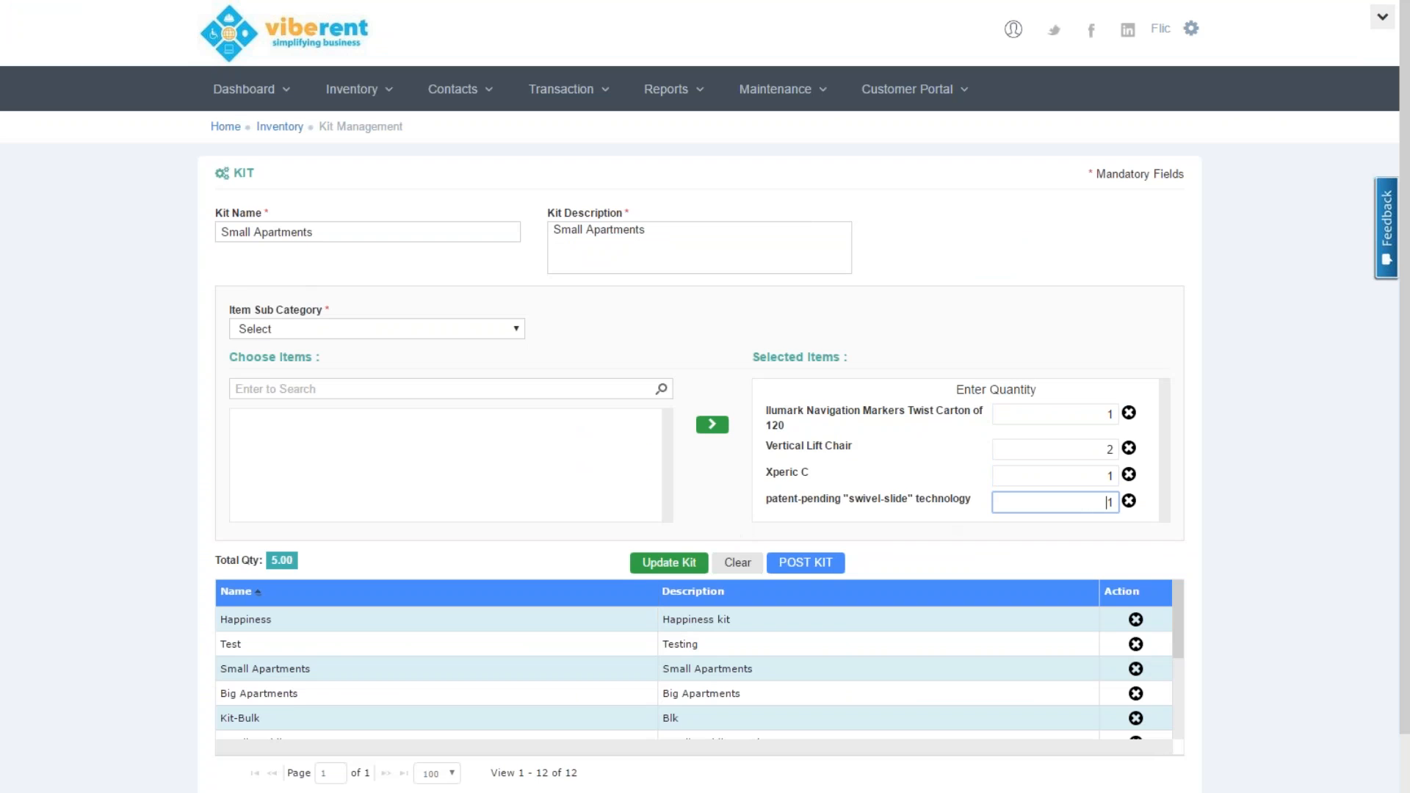
click(294, 697)
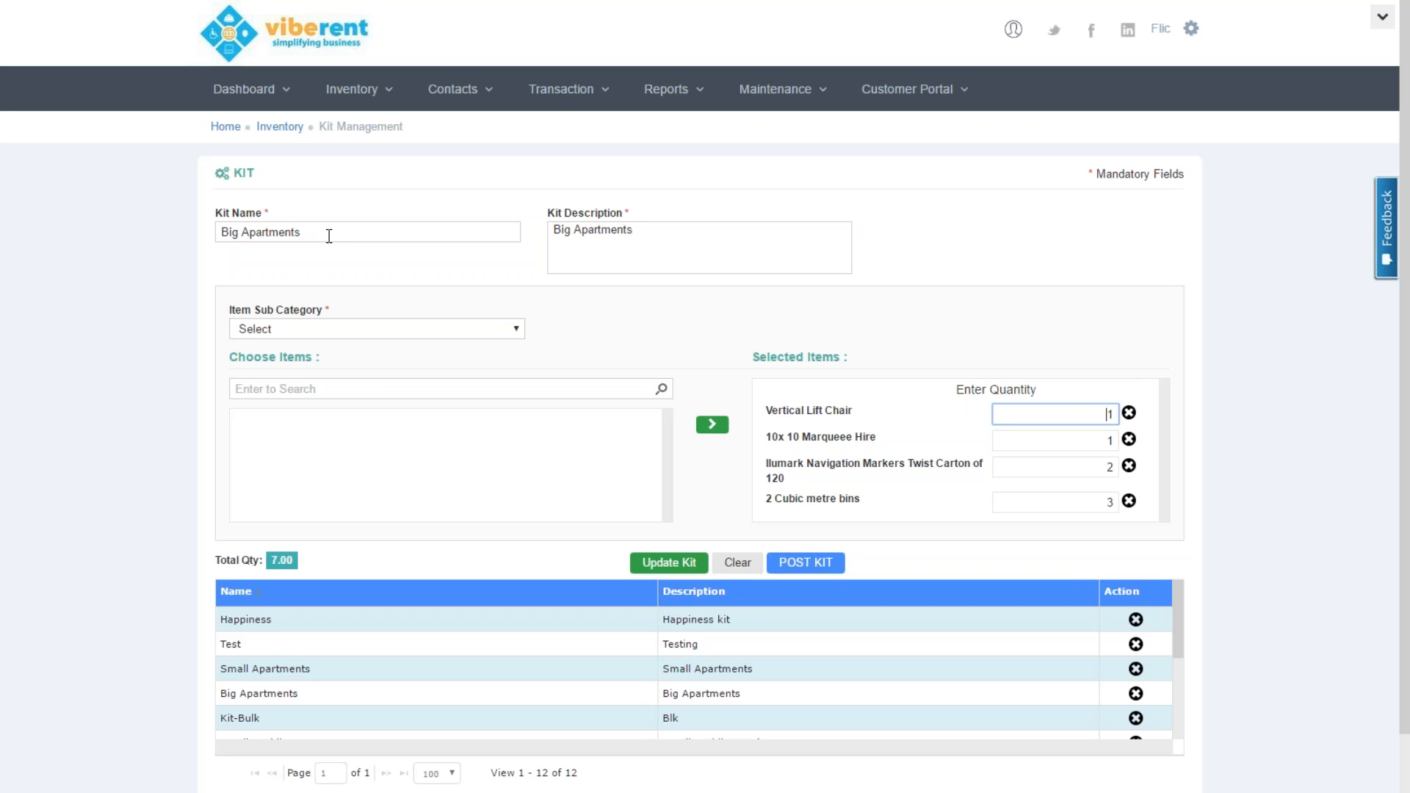
mouse_move(582, 103)
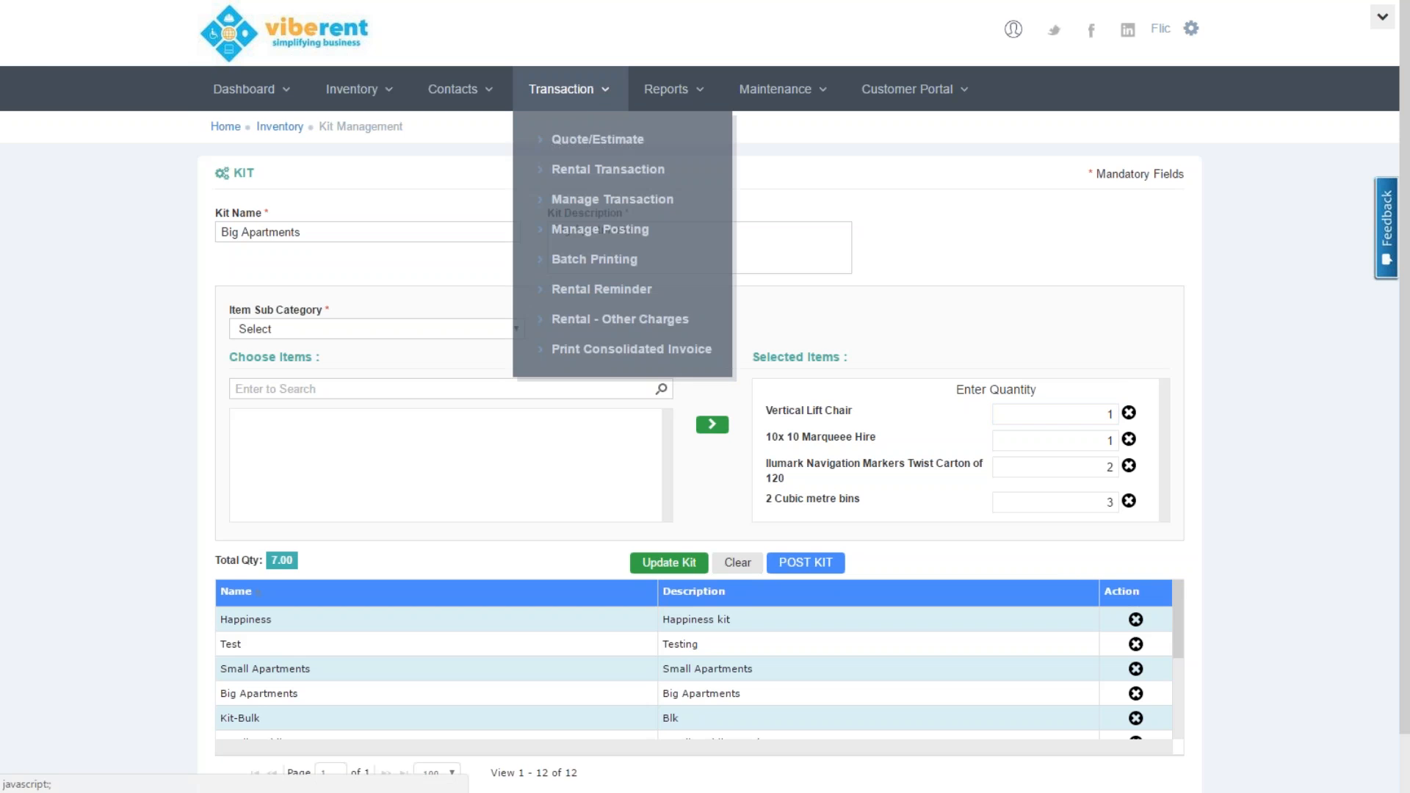
Find and open the Tentative 2 Short Men quote dated 20/10/2016, totalling $48.40
click(592, 137)
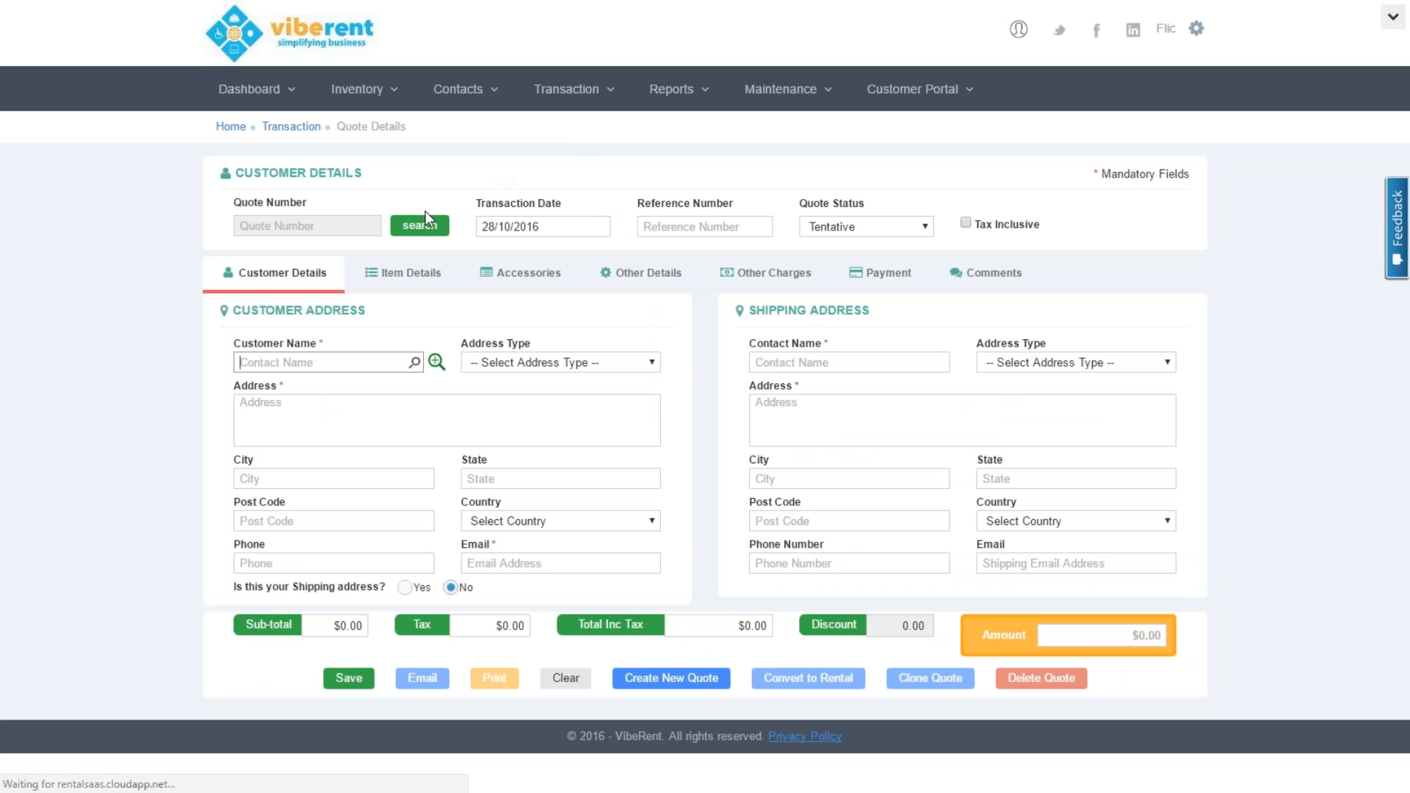
click(422, 224)
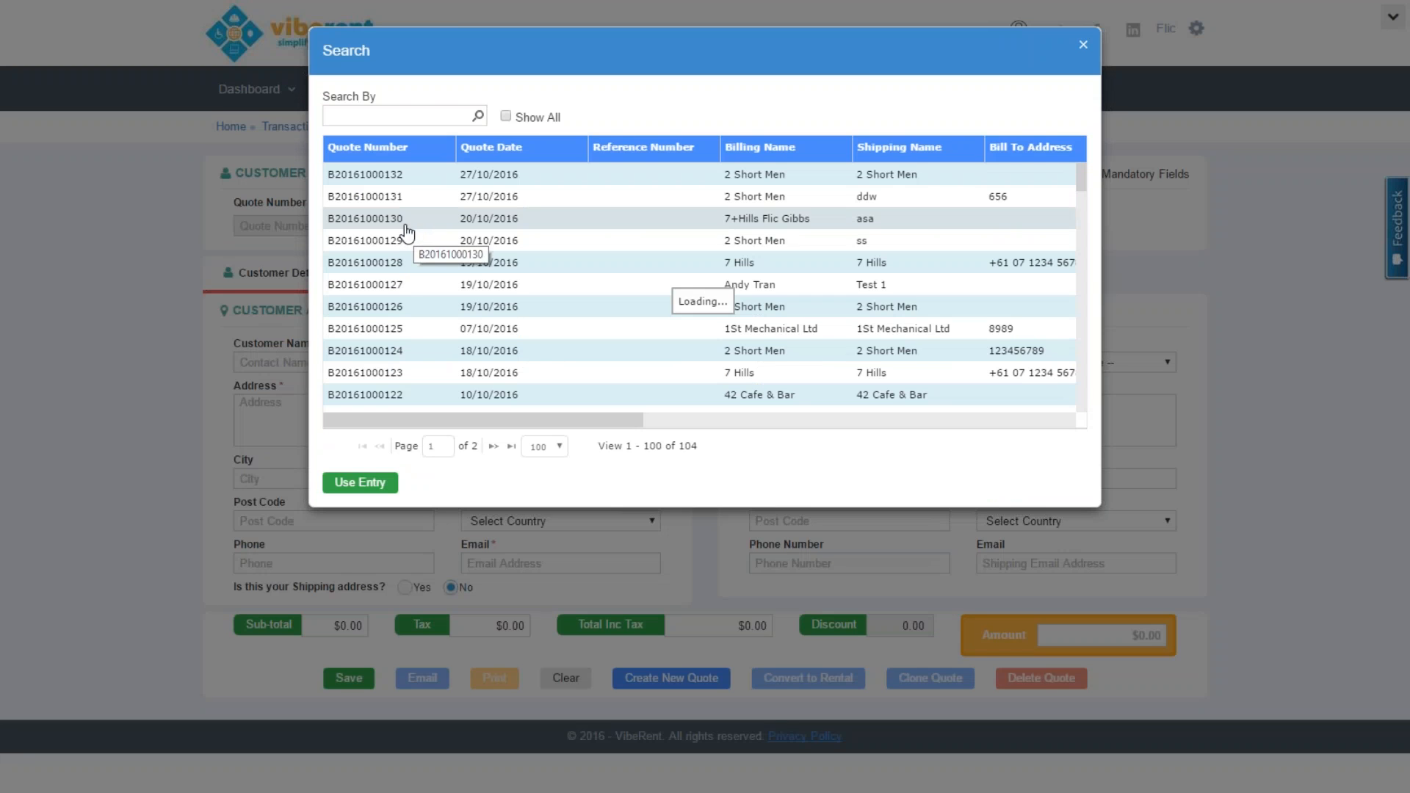
double_click(397, 248)
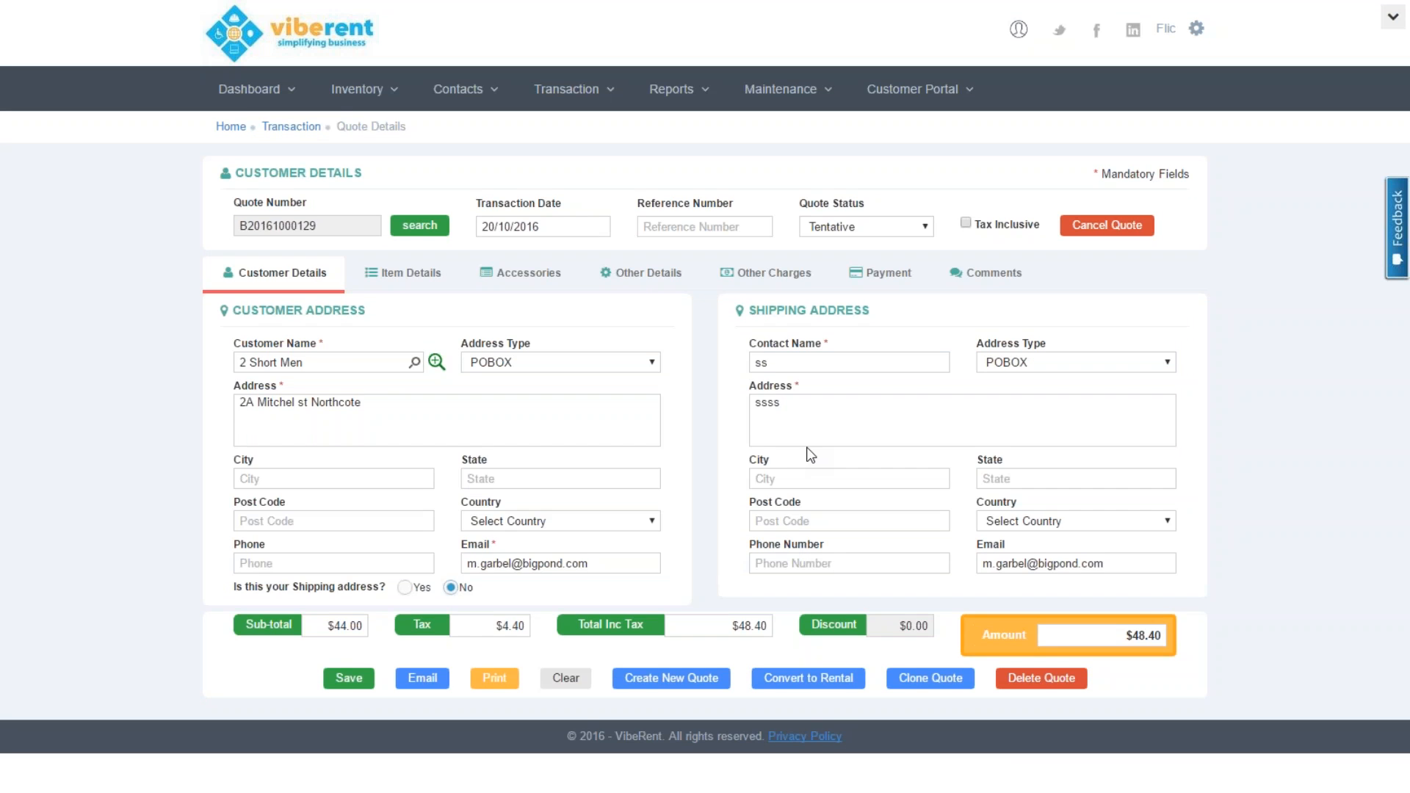
Replace the placeholder shipping contact name with the customer's full name
drag(811, 362, 761, 363)
key(ctrl+a)
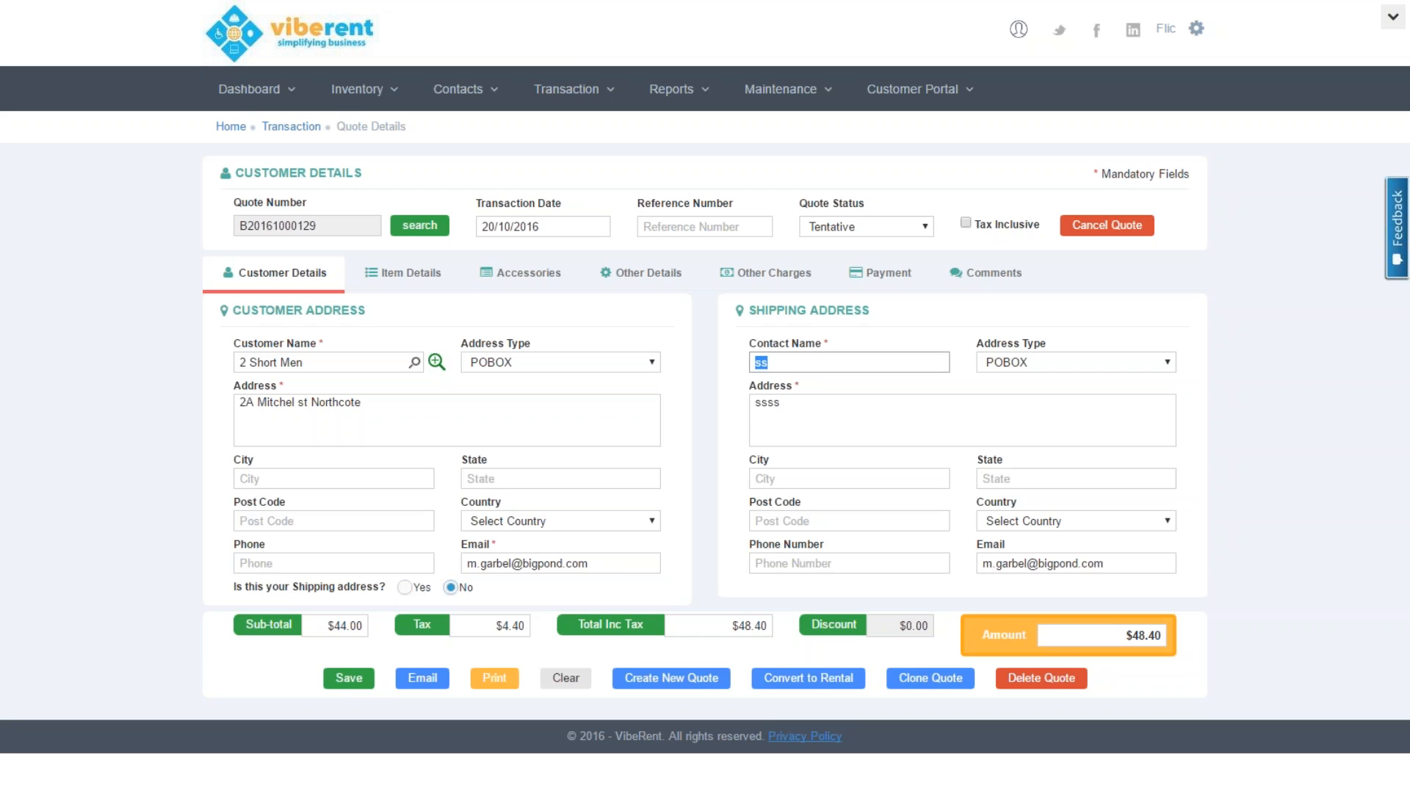
text(Joh n)
key(BackSpace)
key(BackSpace)
text(n Smith)
key(Tab)
key(Tab)
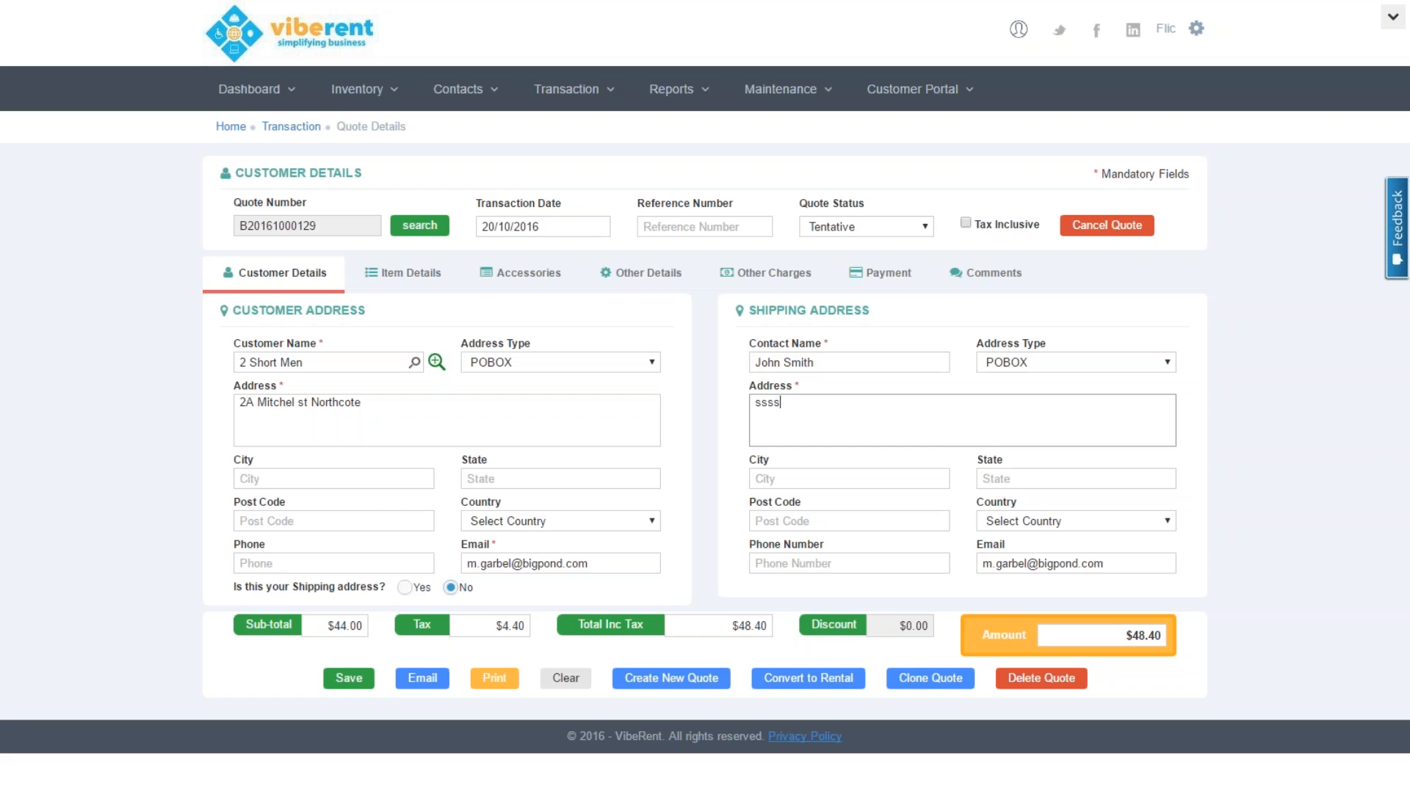
Set the shipping address to the community hall and show the quote's $44.00 item lines
key(ctrl+a)
text(Mt Smith Comm)
text(ity Hall)
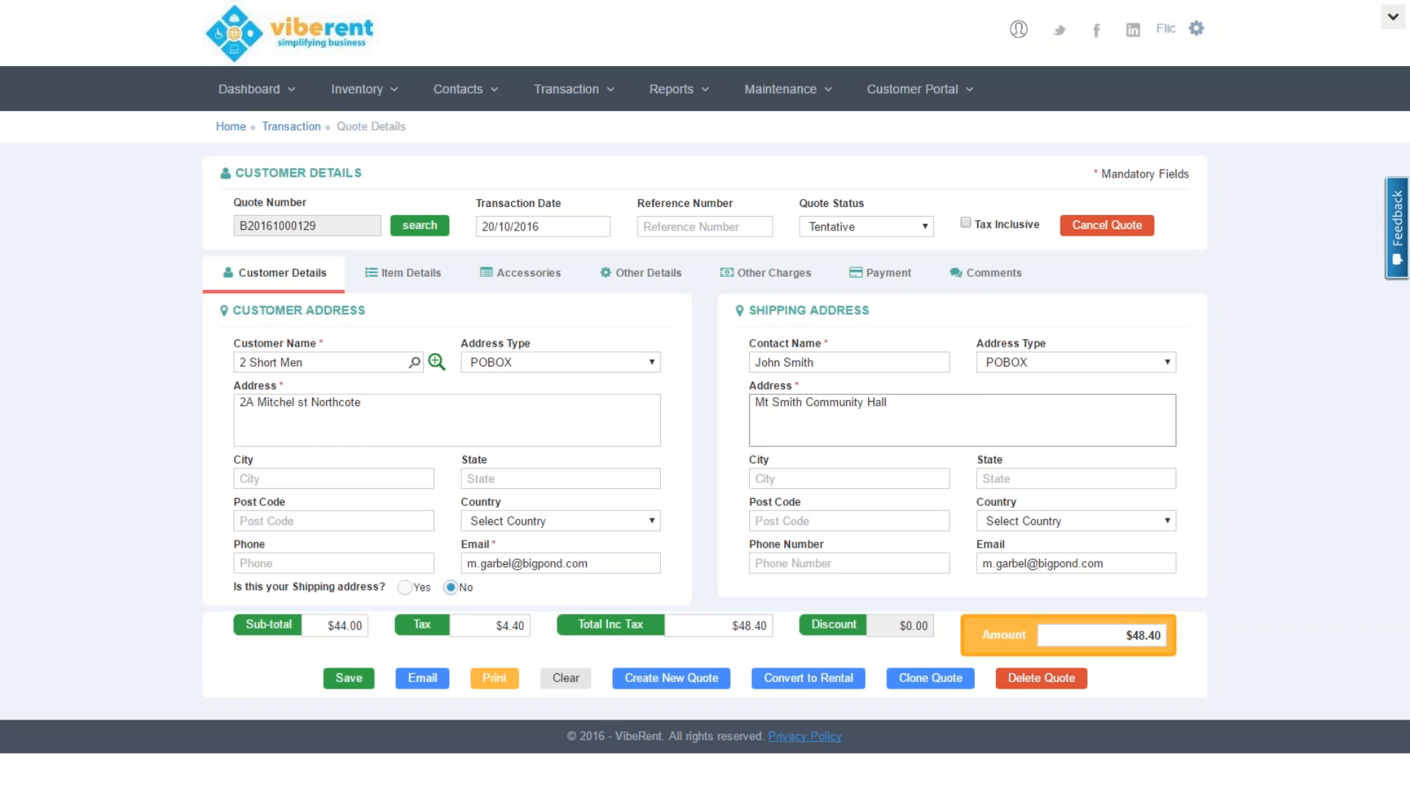
click(430, 282)
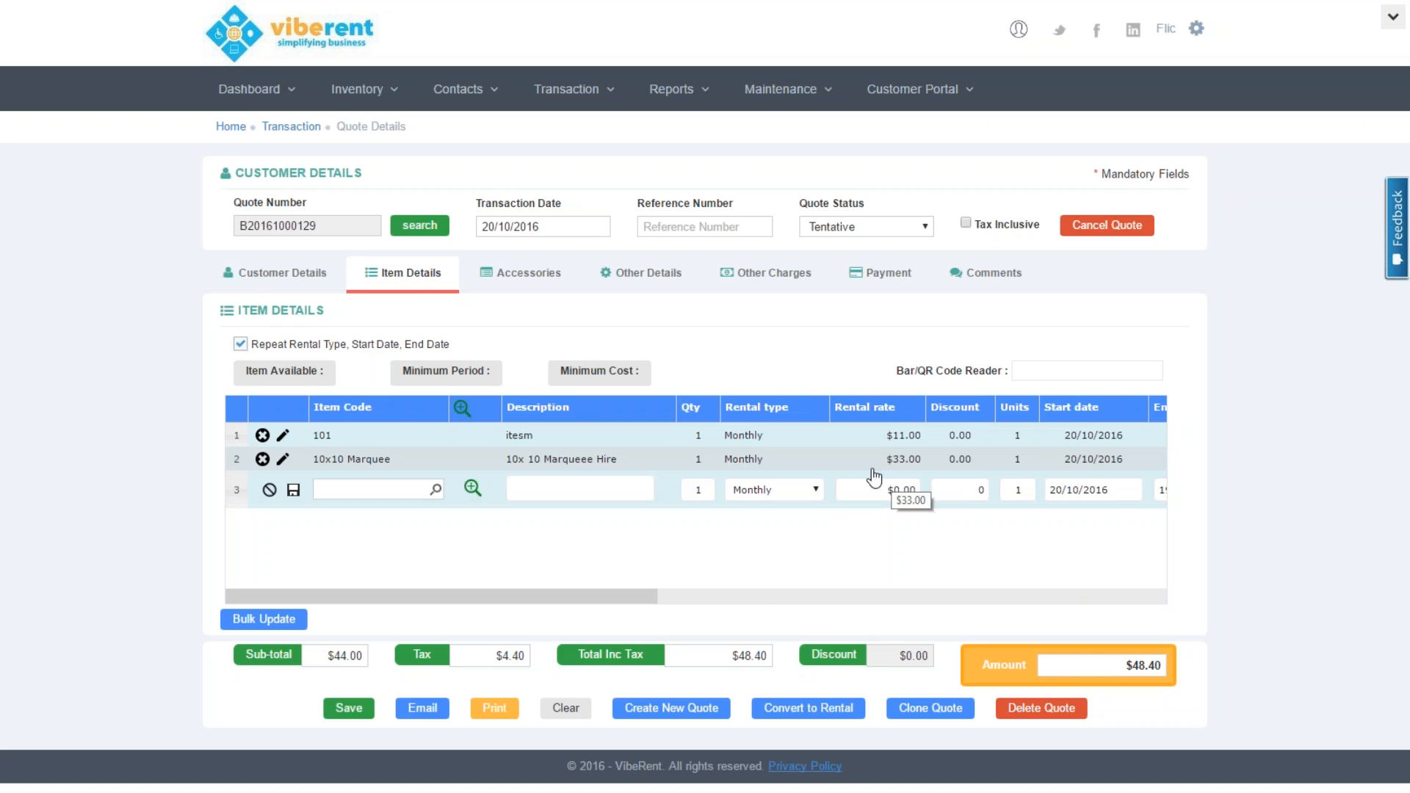
scroll(874, 478, right, 2)
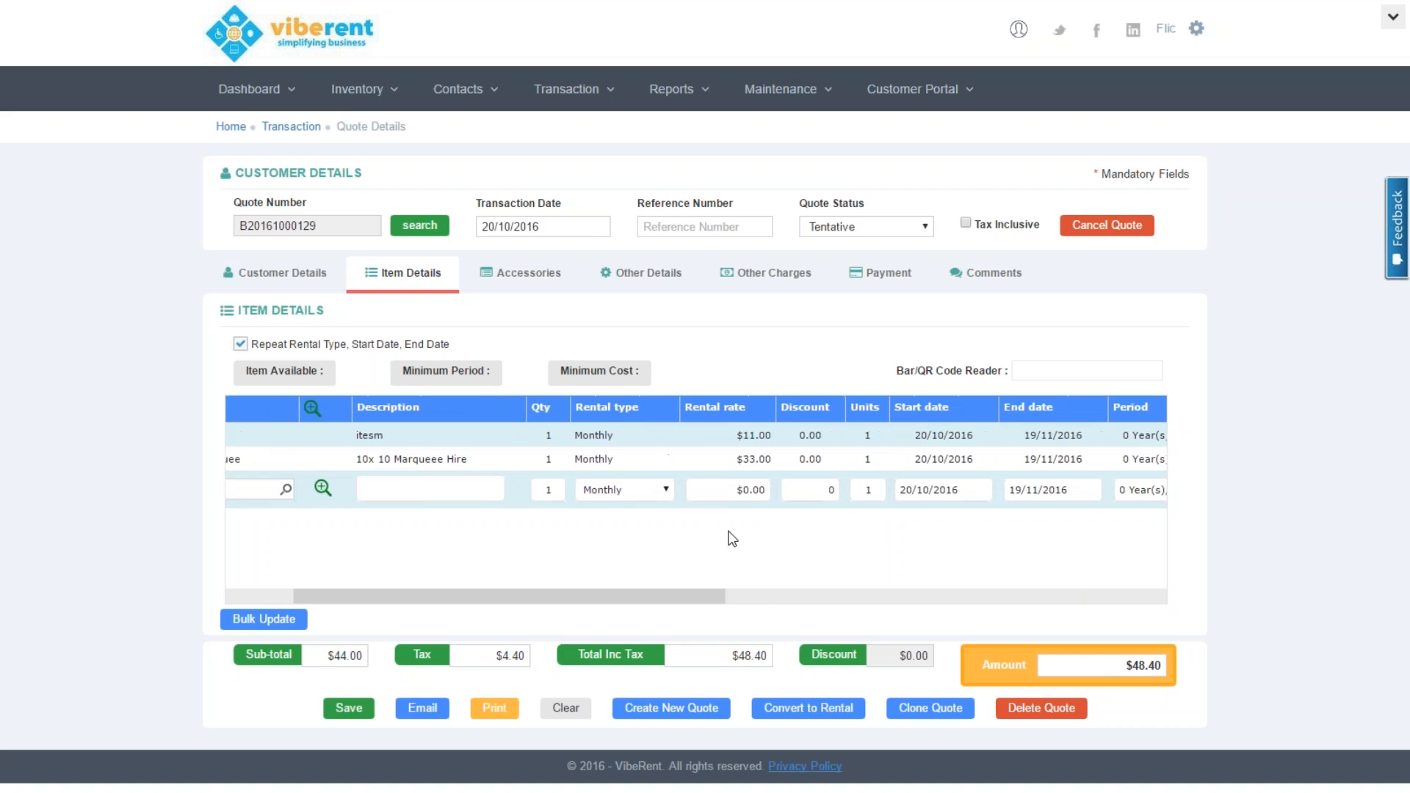
drag(681, 599, 756, 601)
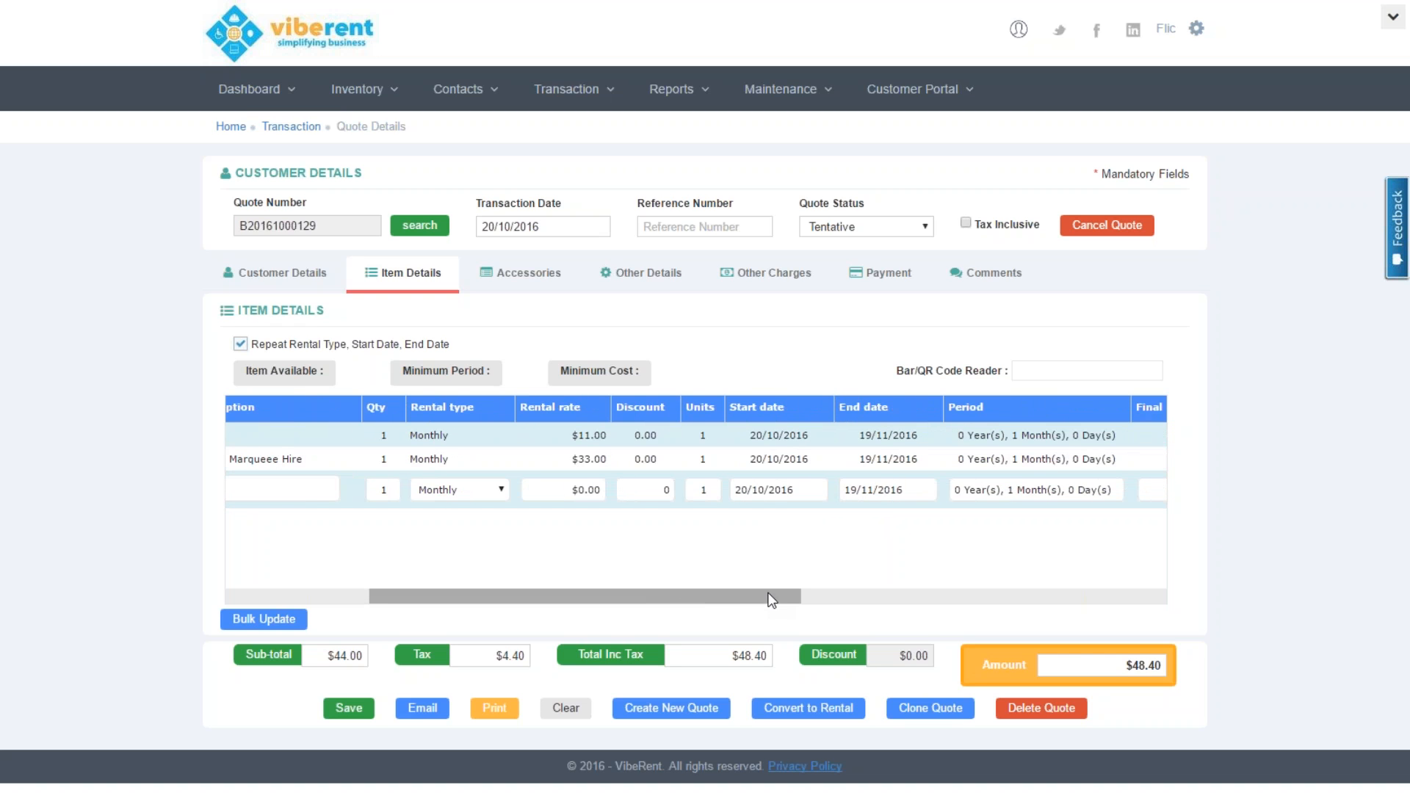
drag(769, 597, 1100, 597)
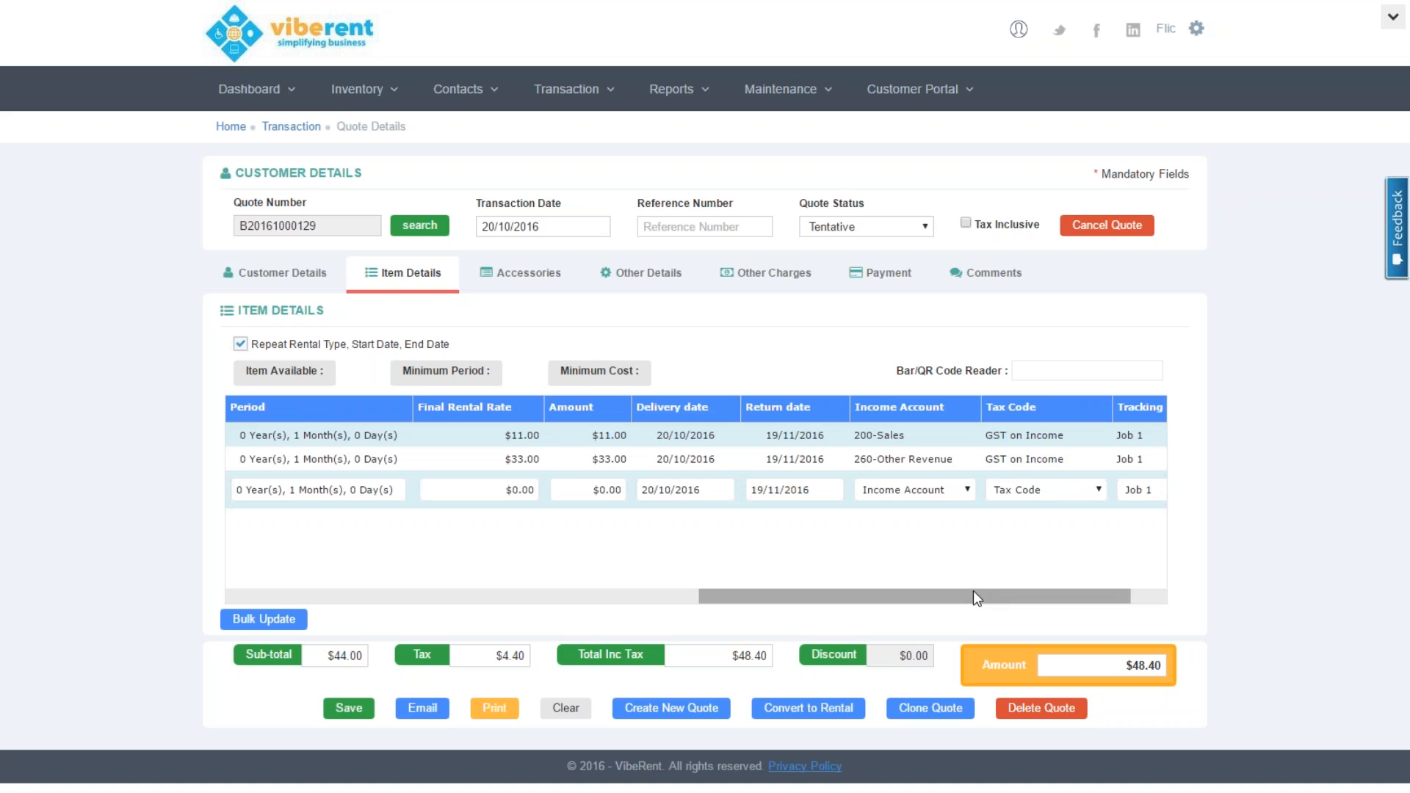
drag(972, 590, 367, 578)
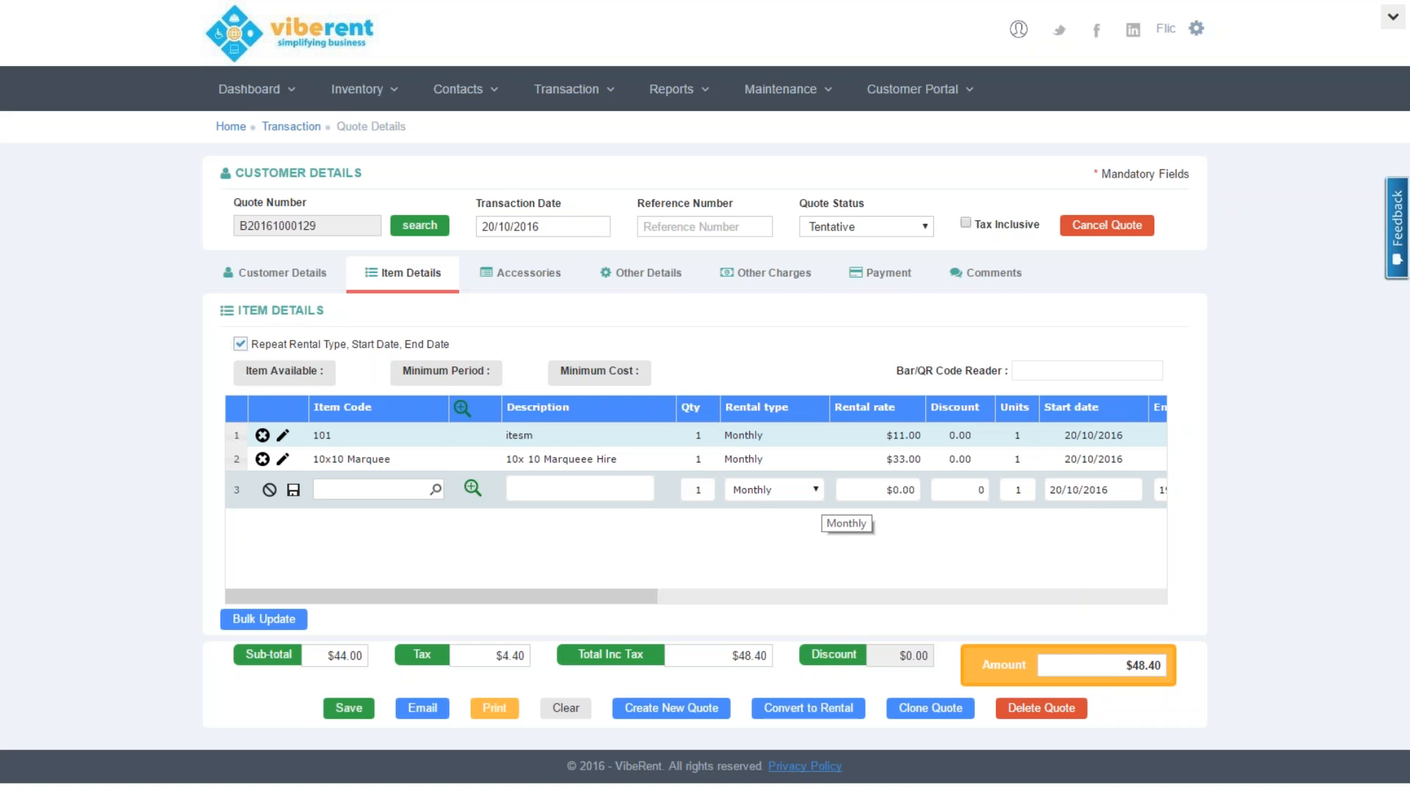
Add Floor mats and Fasteners as accessories on the quote, then show its event details
click(514, 274)
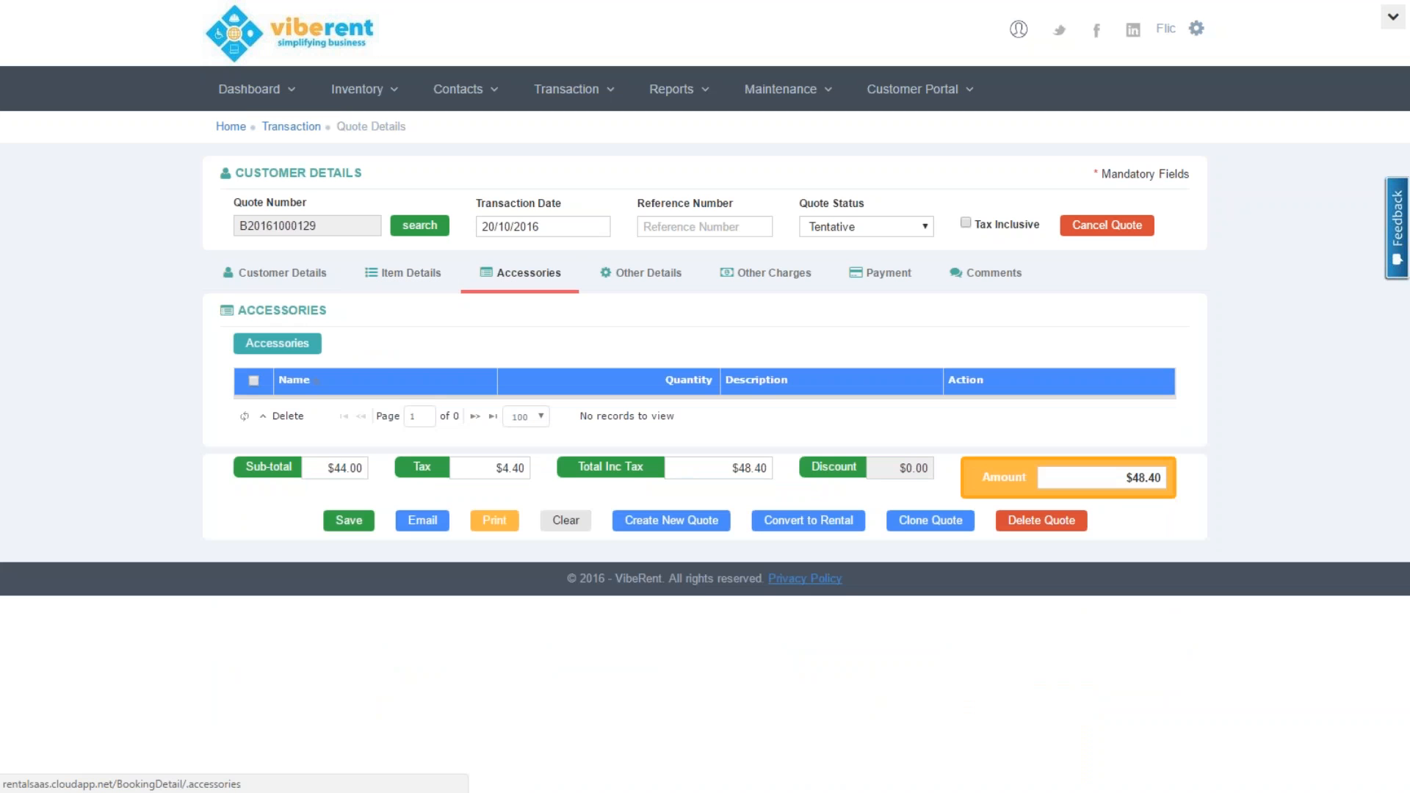
click(279, 344)
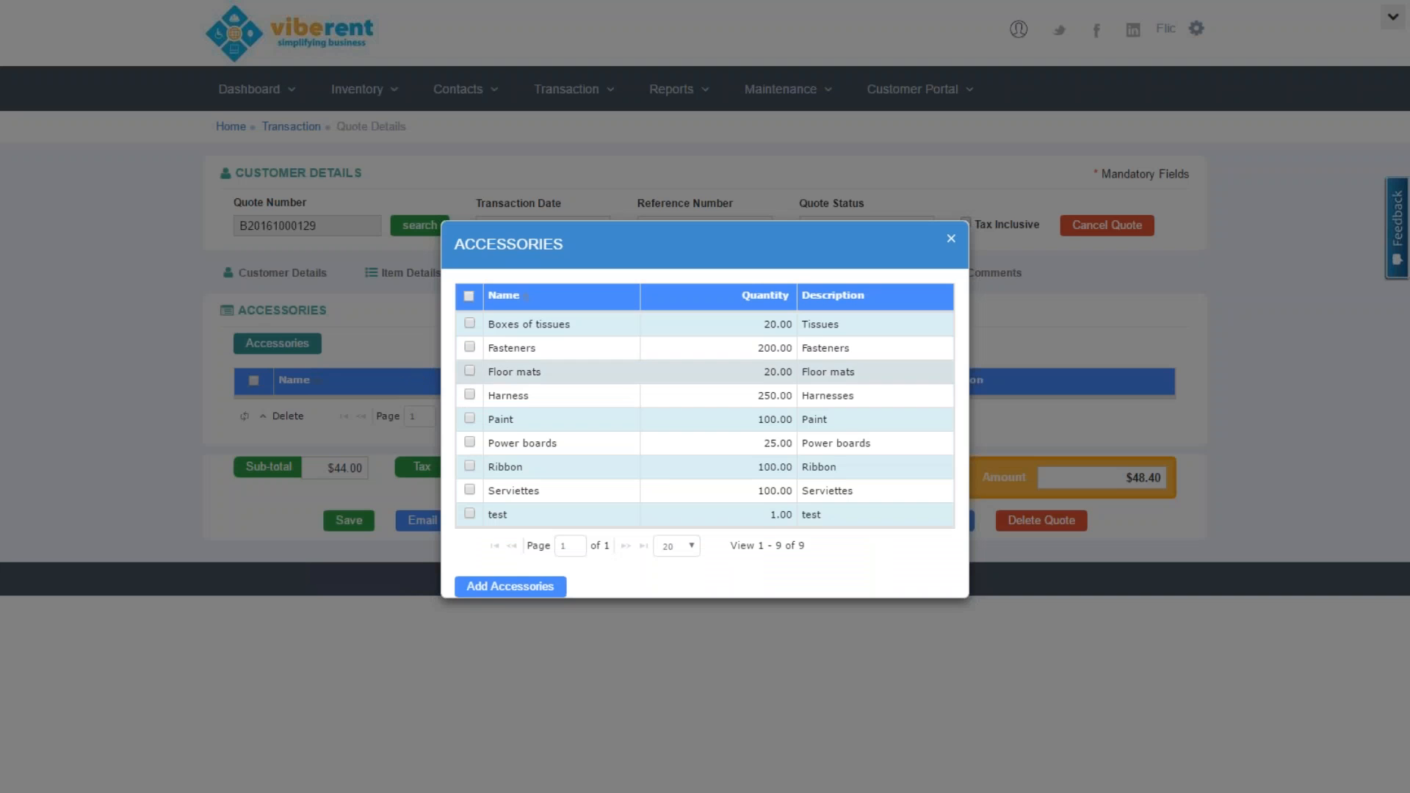
click(469, 371)
click(470, 347)
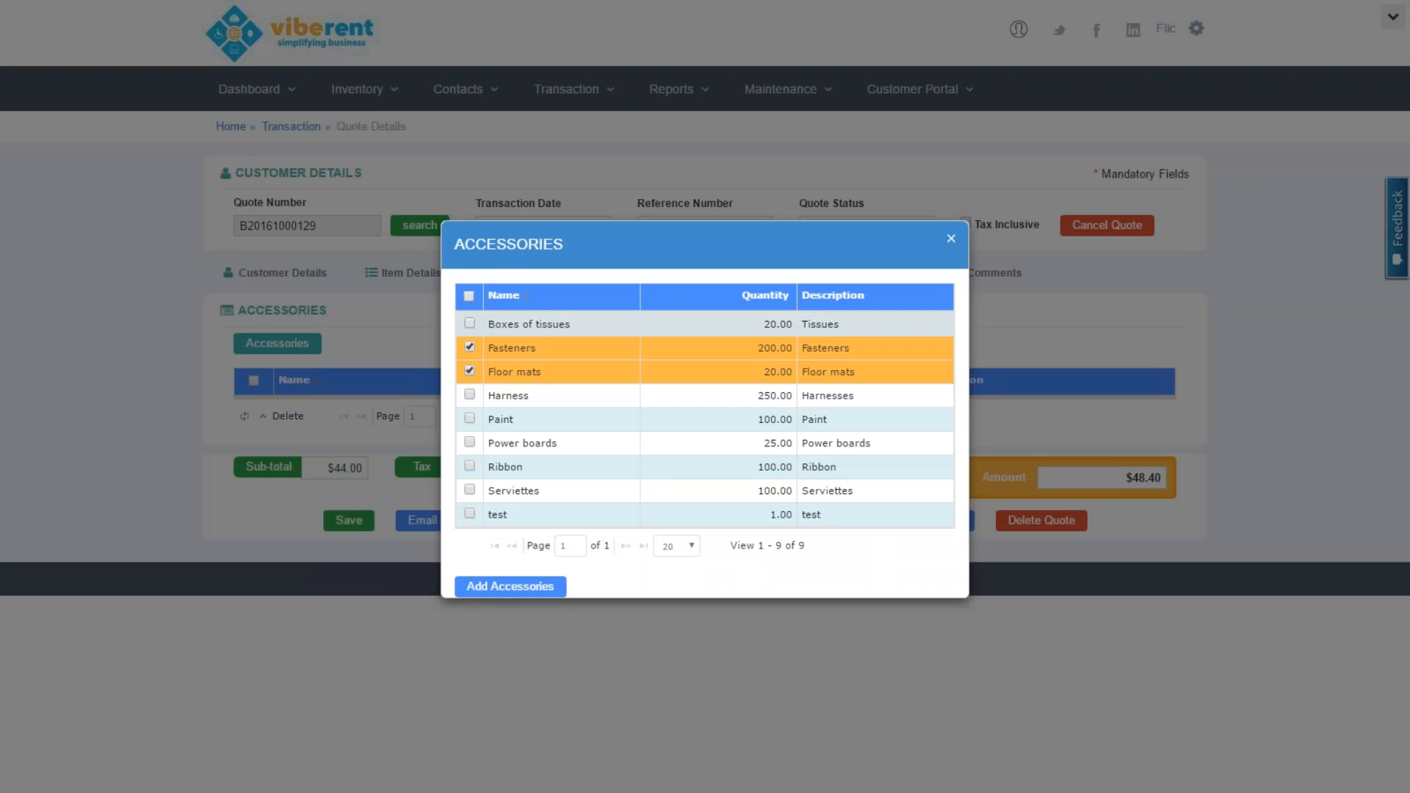
click(497, 587)
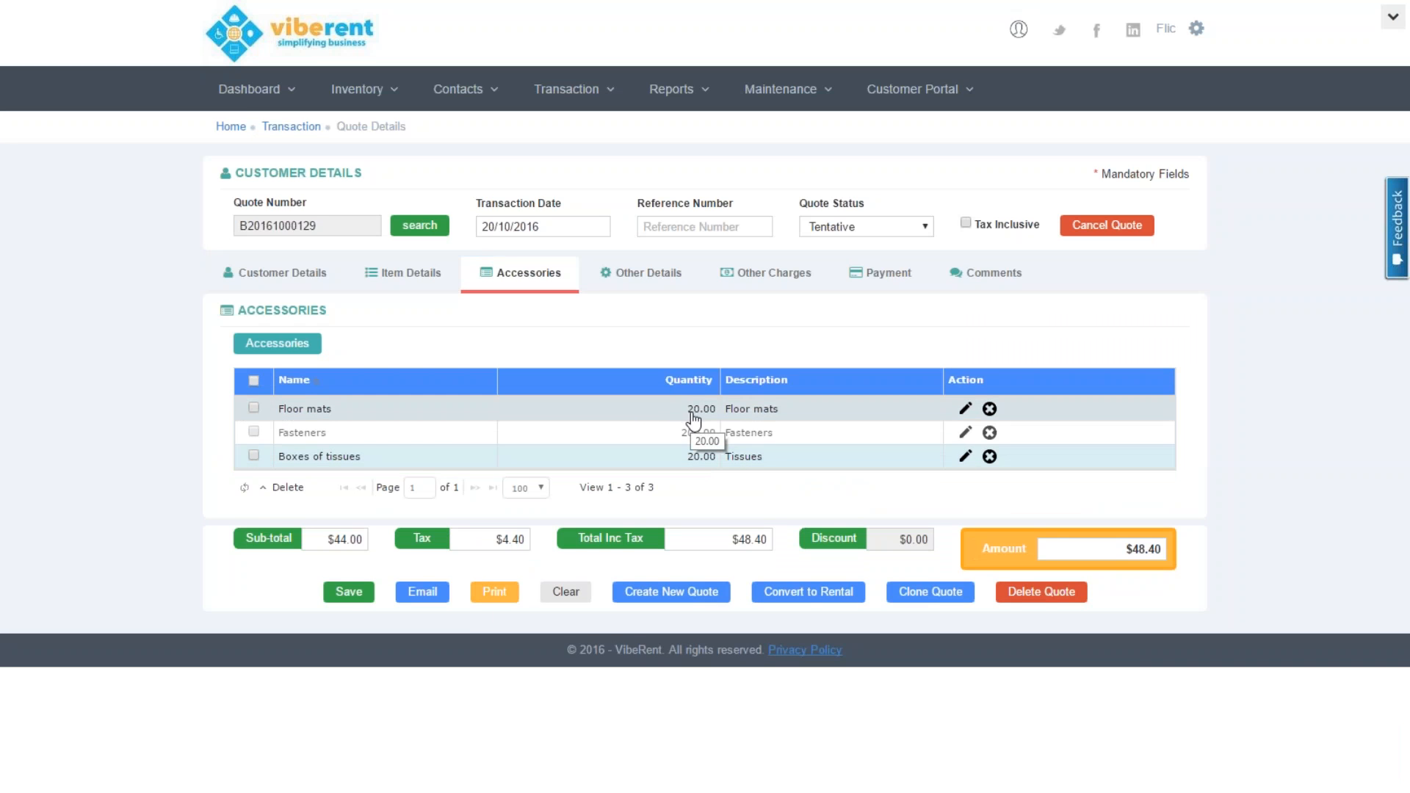
click(637, 273)
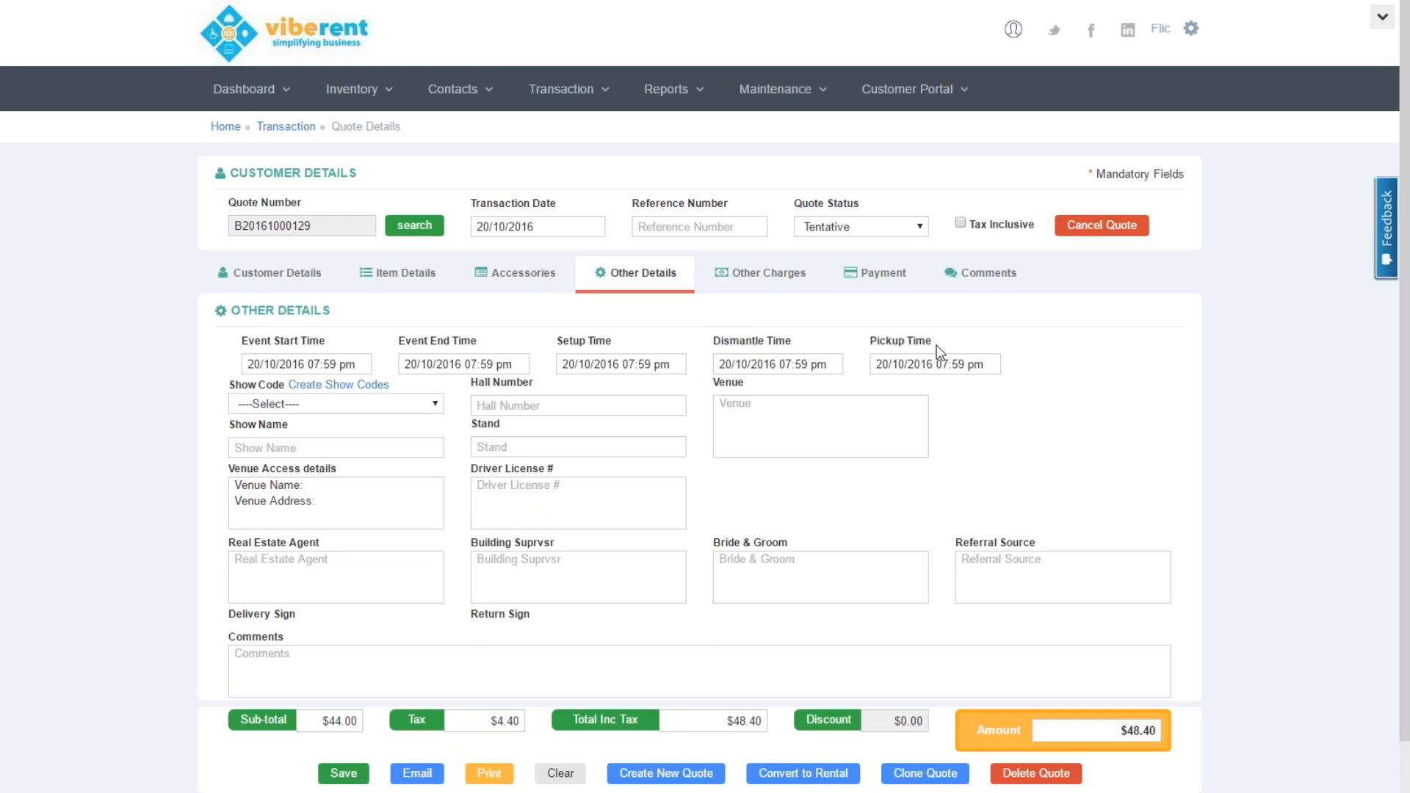
Set the quote's show code to Xero Conference
click(395, 400)
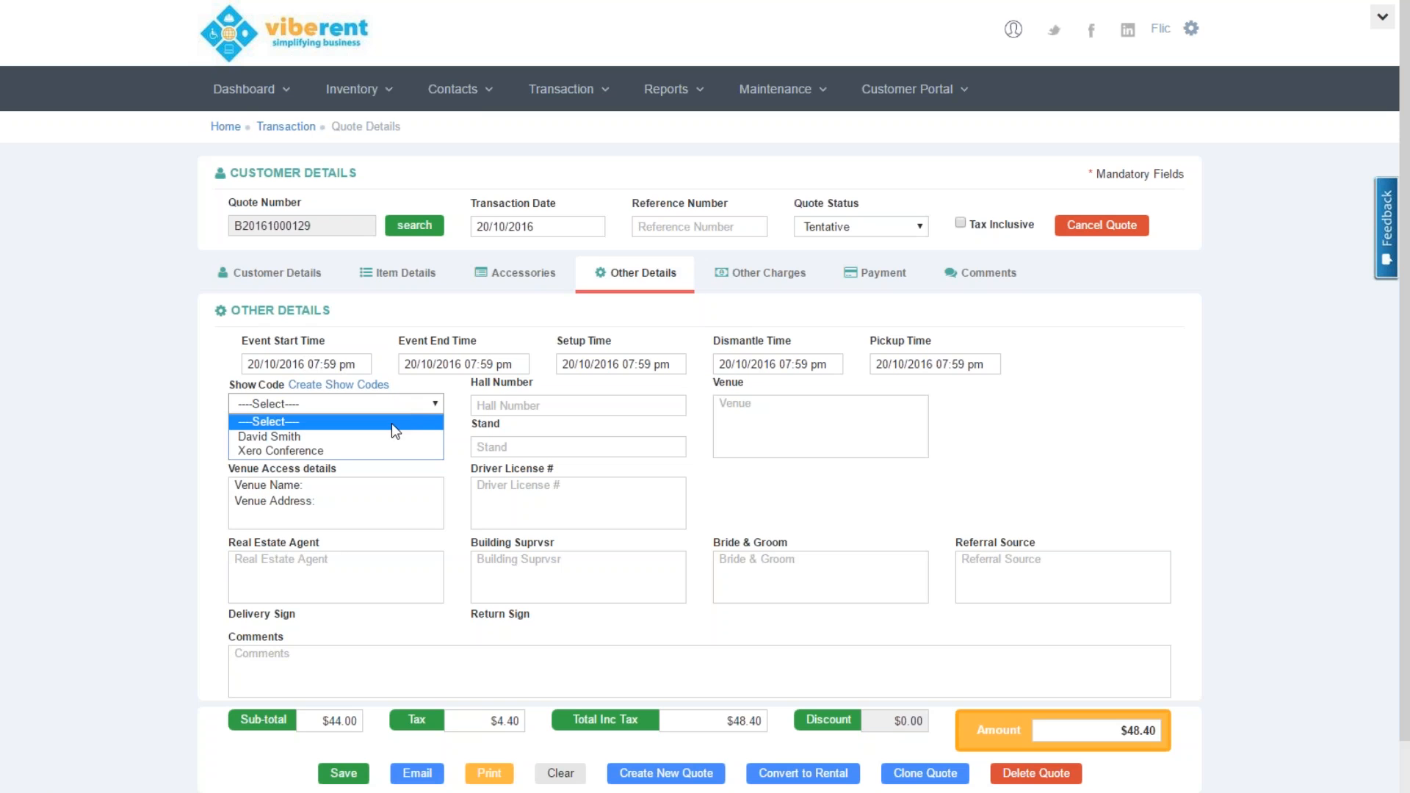
click(394, 451)
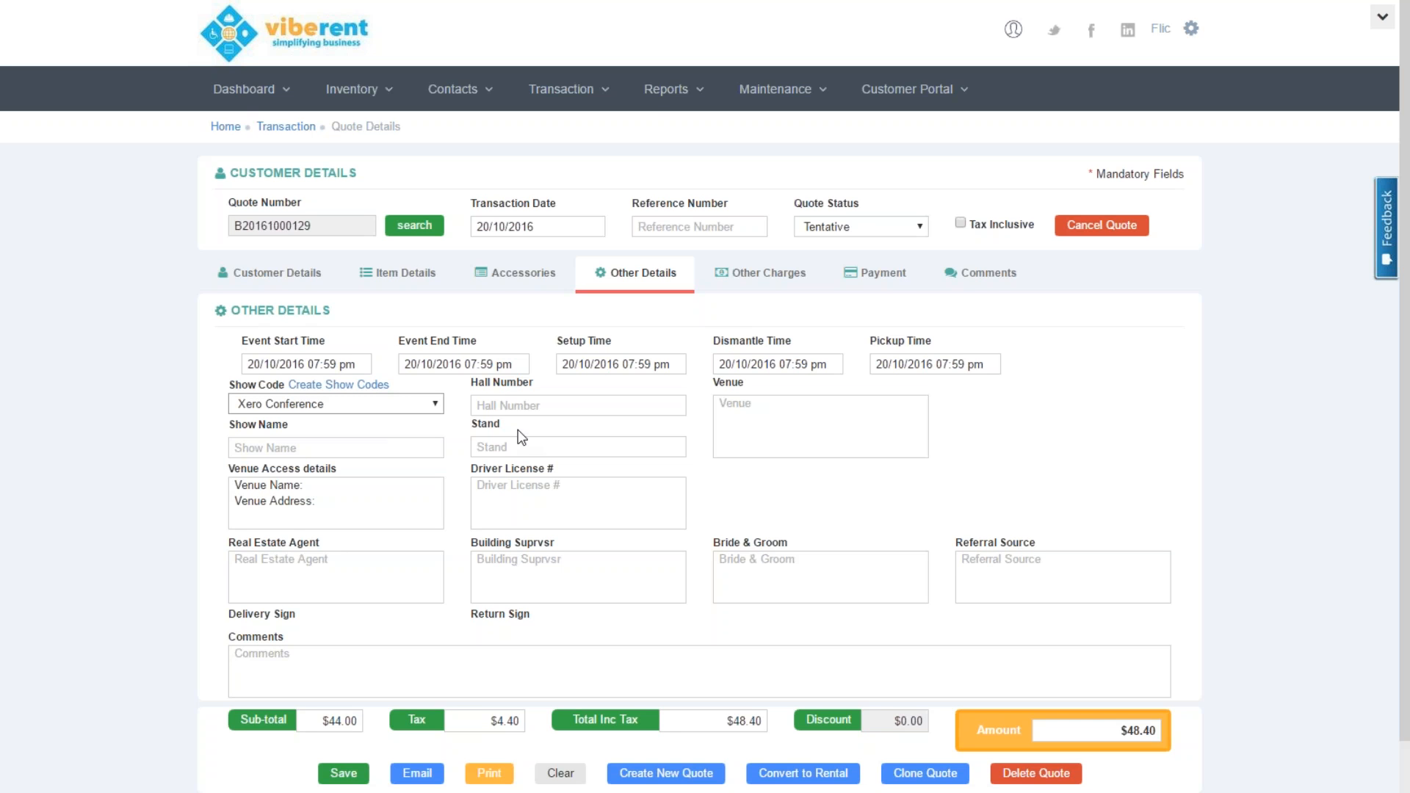
click(526, 405)
Set venue access to 'Turn left from Smith st and take the 2nd gate' and enter the driver licence number
drag(344, 509, 160, 238)
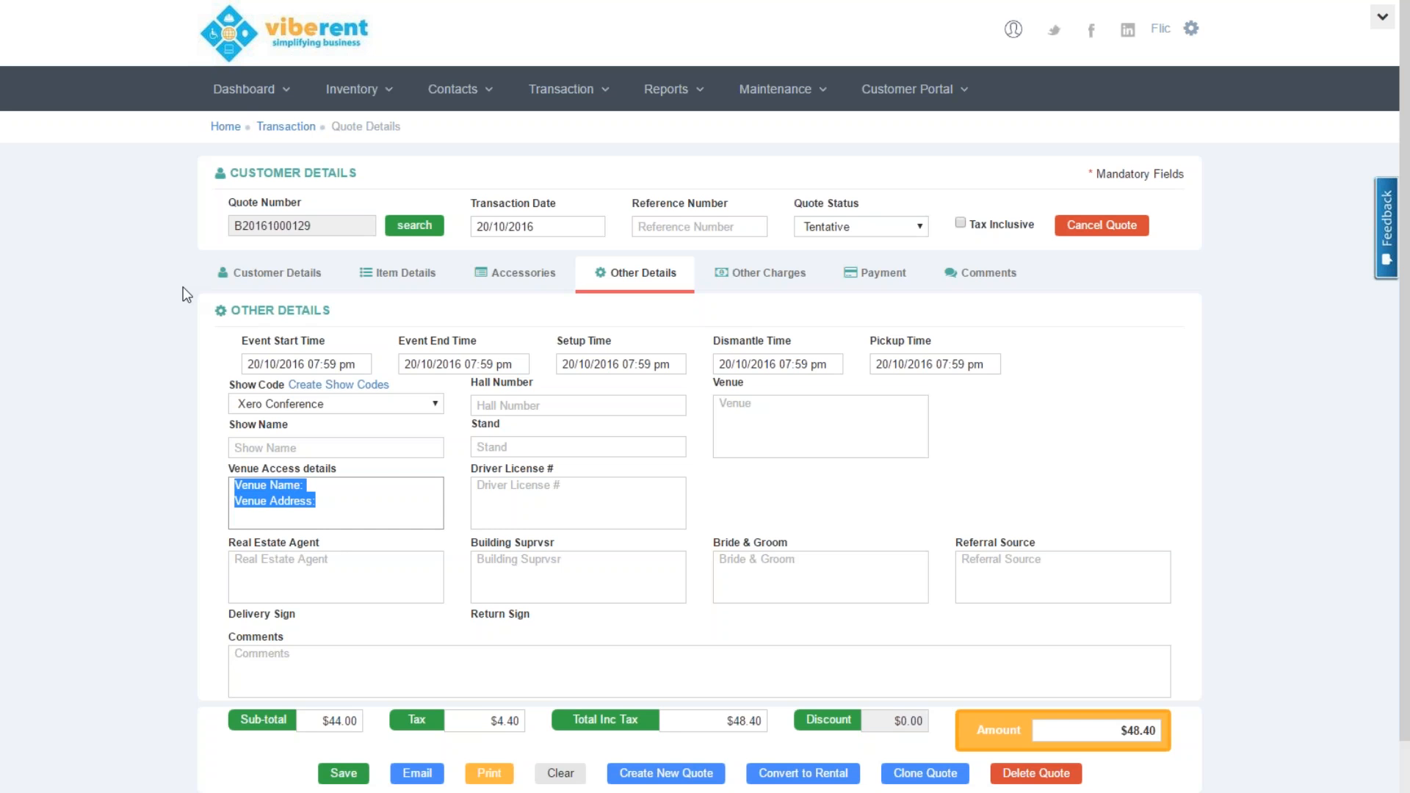
text(Turn)
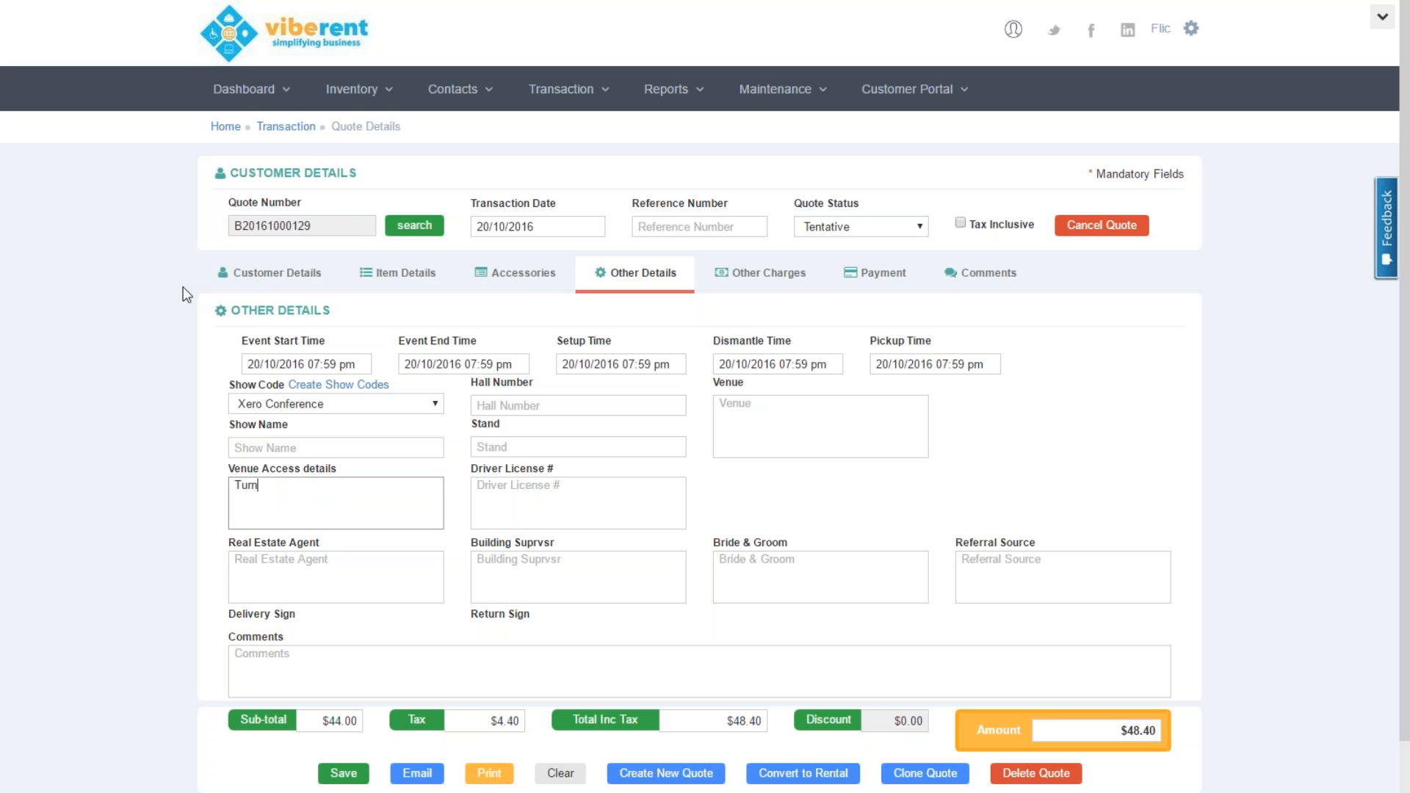
text( left from Smith st and take the 2nd gate)
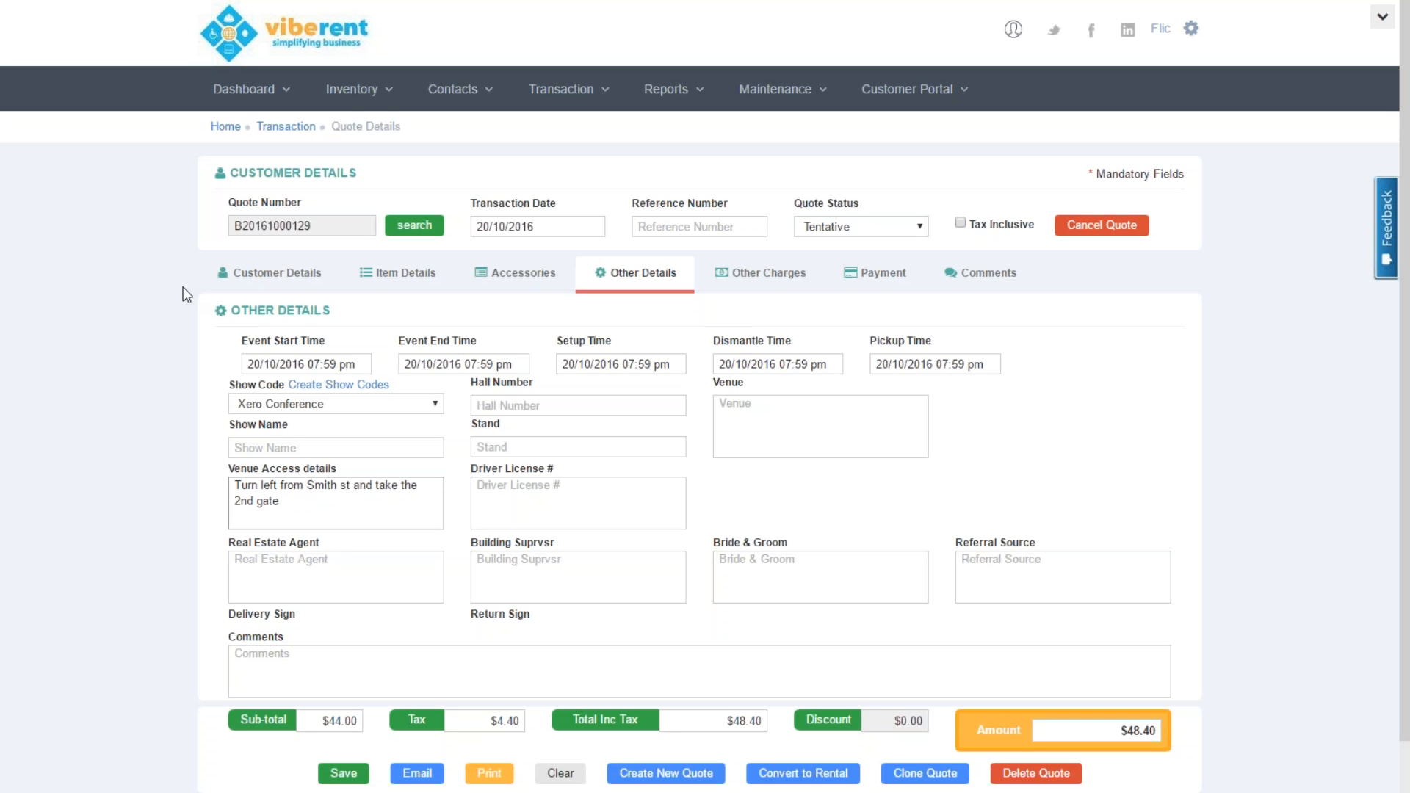
key(Tab)
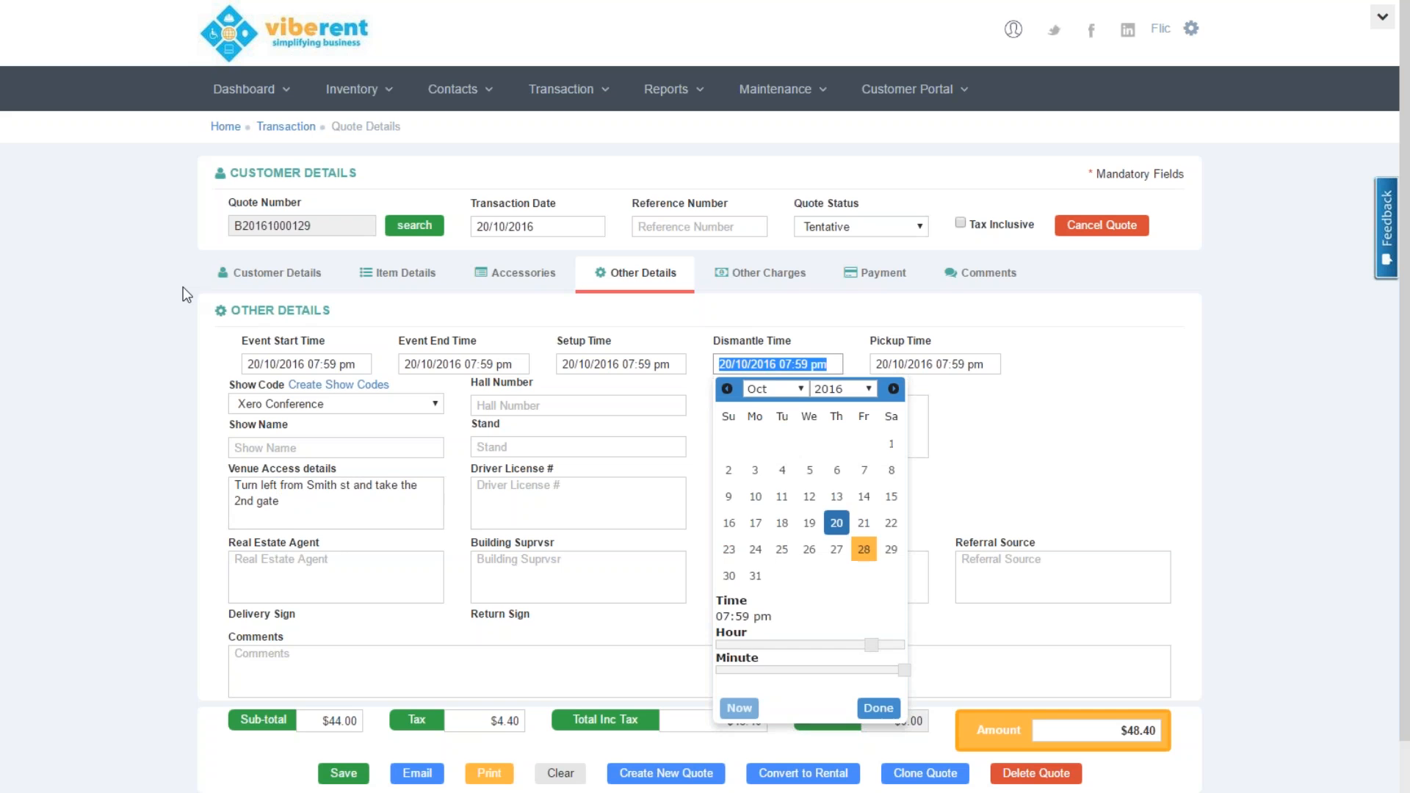
click(591, 505)
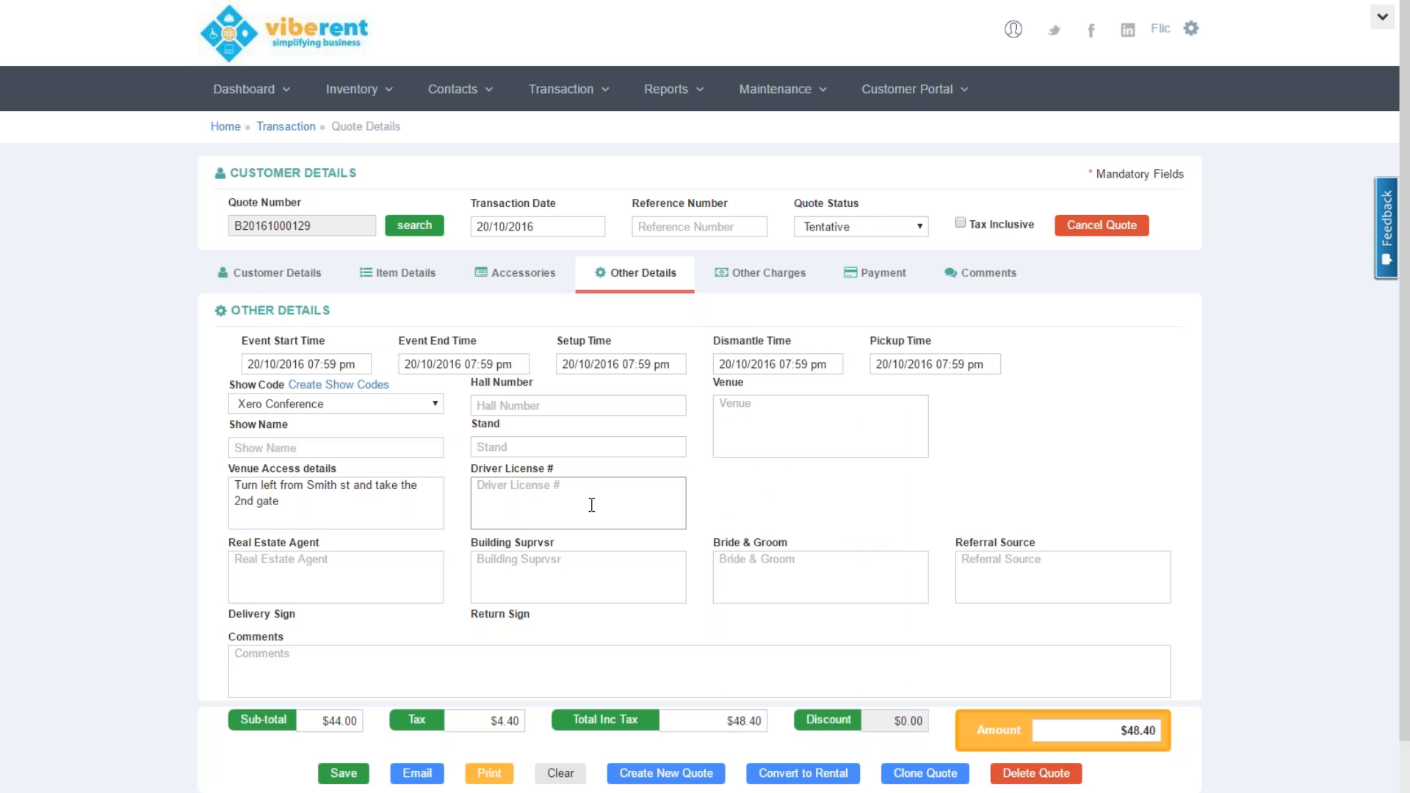
text(1234567)
Add a $50.00 Delivery custom charge, raising the quote total to $103.40
click(769, 274)
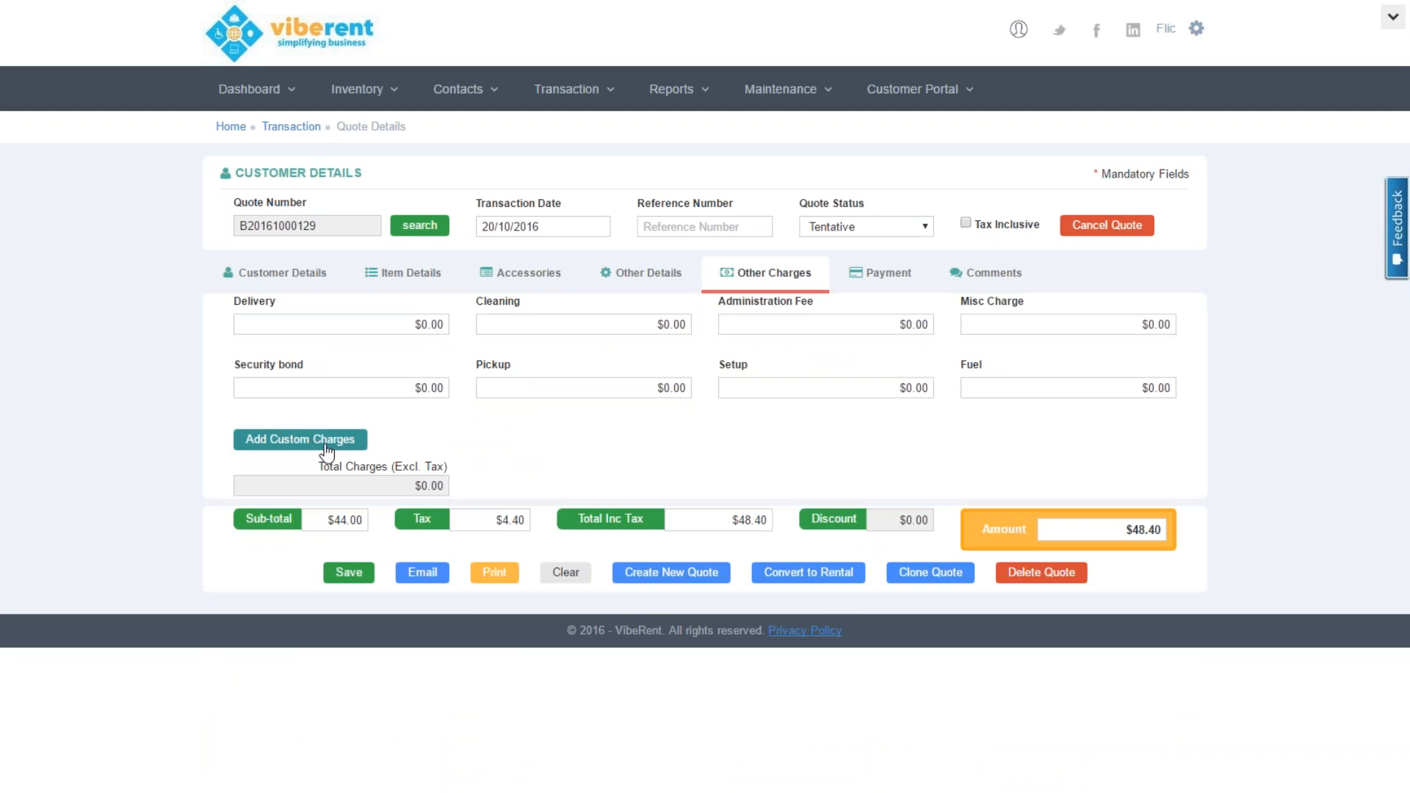
click(352, 439)
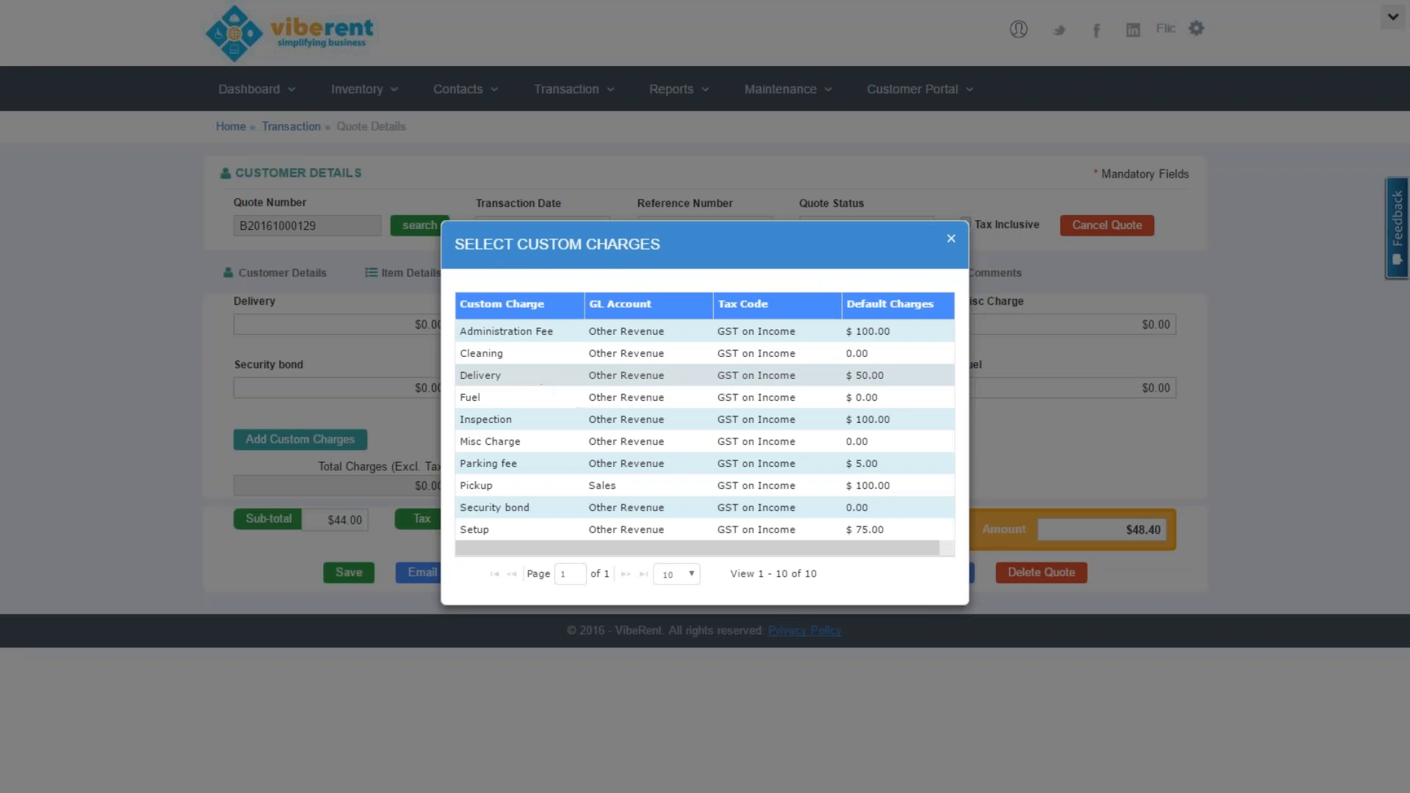
double_click(535, 390)
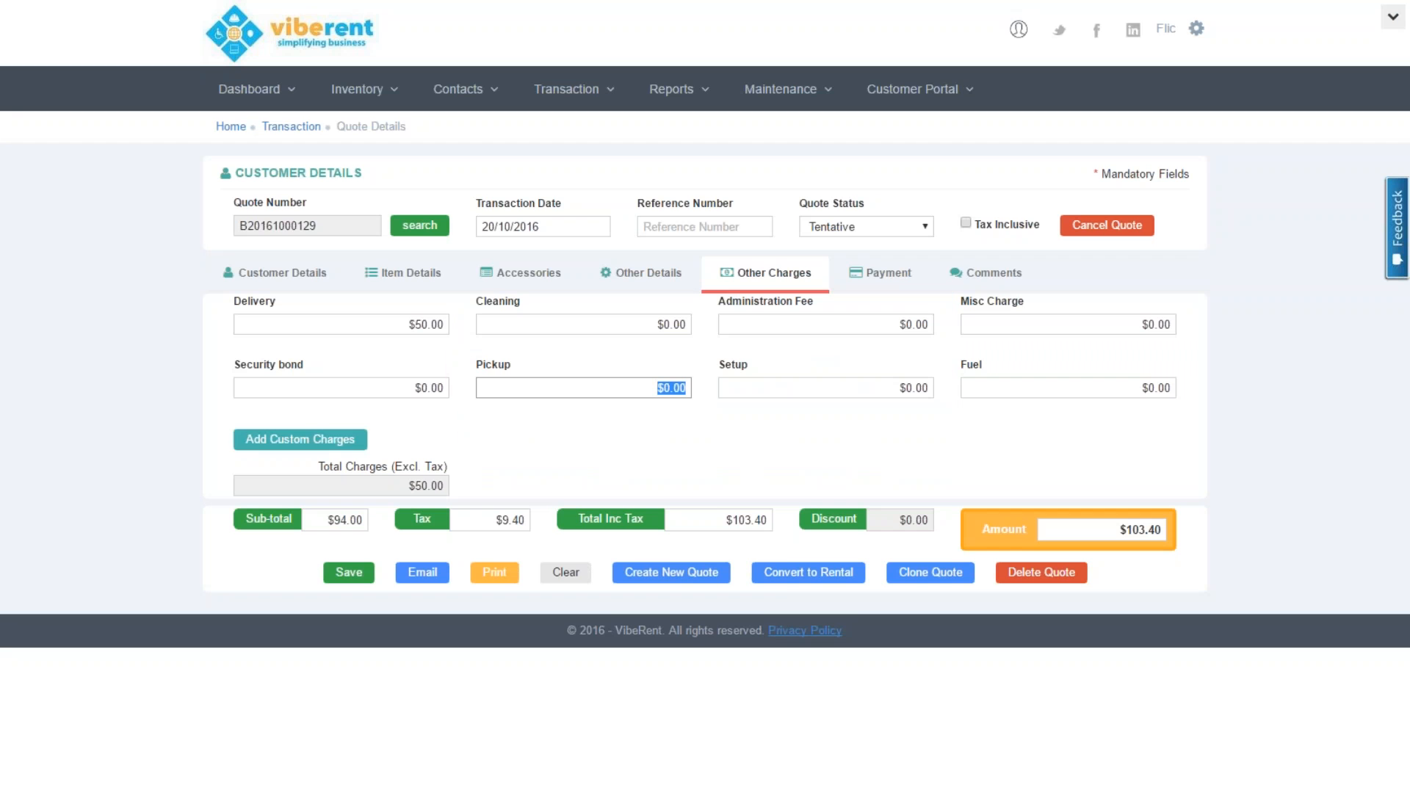
key(Tab)
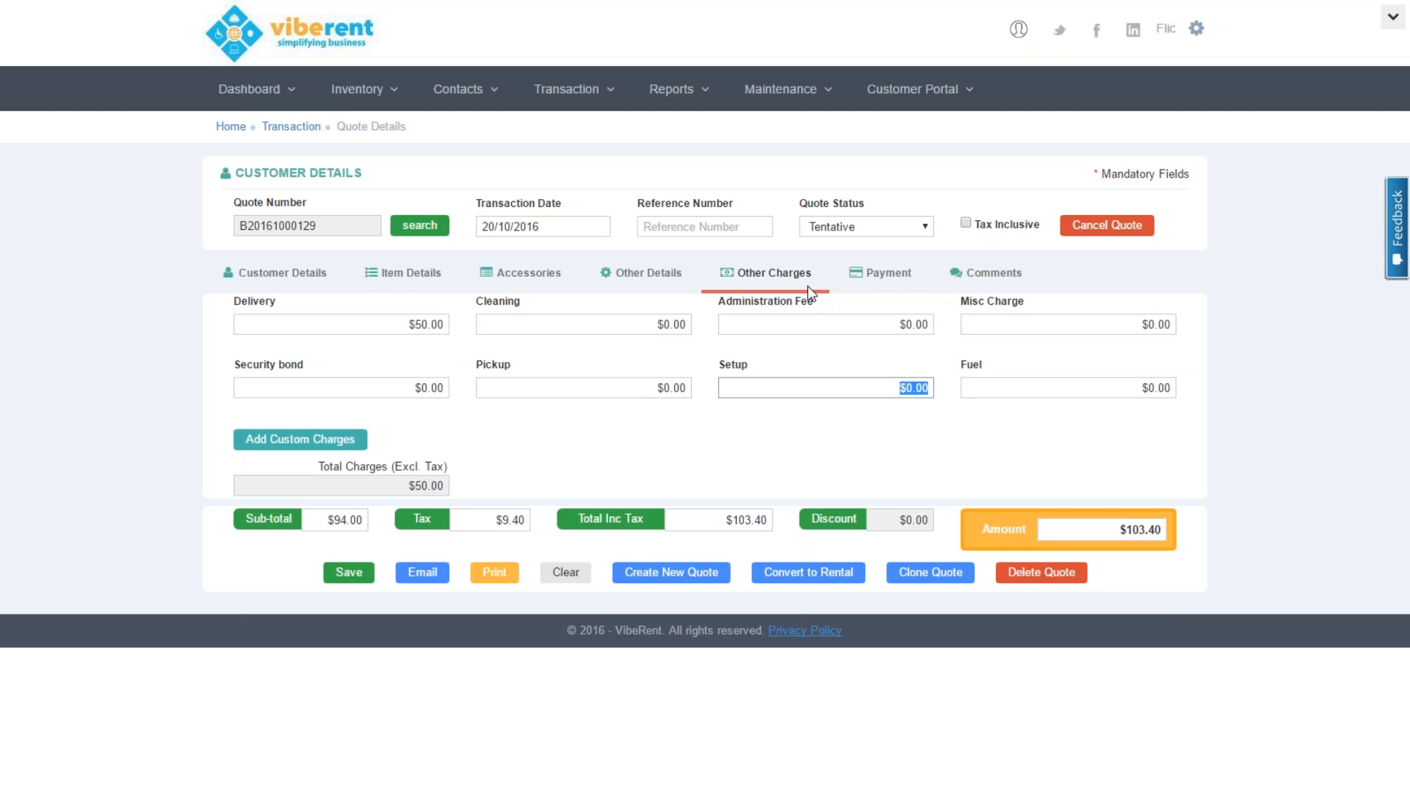
click(891, 283)
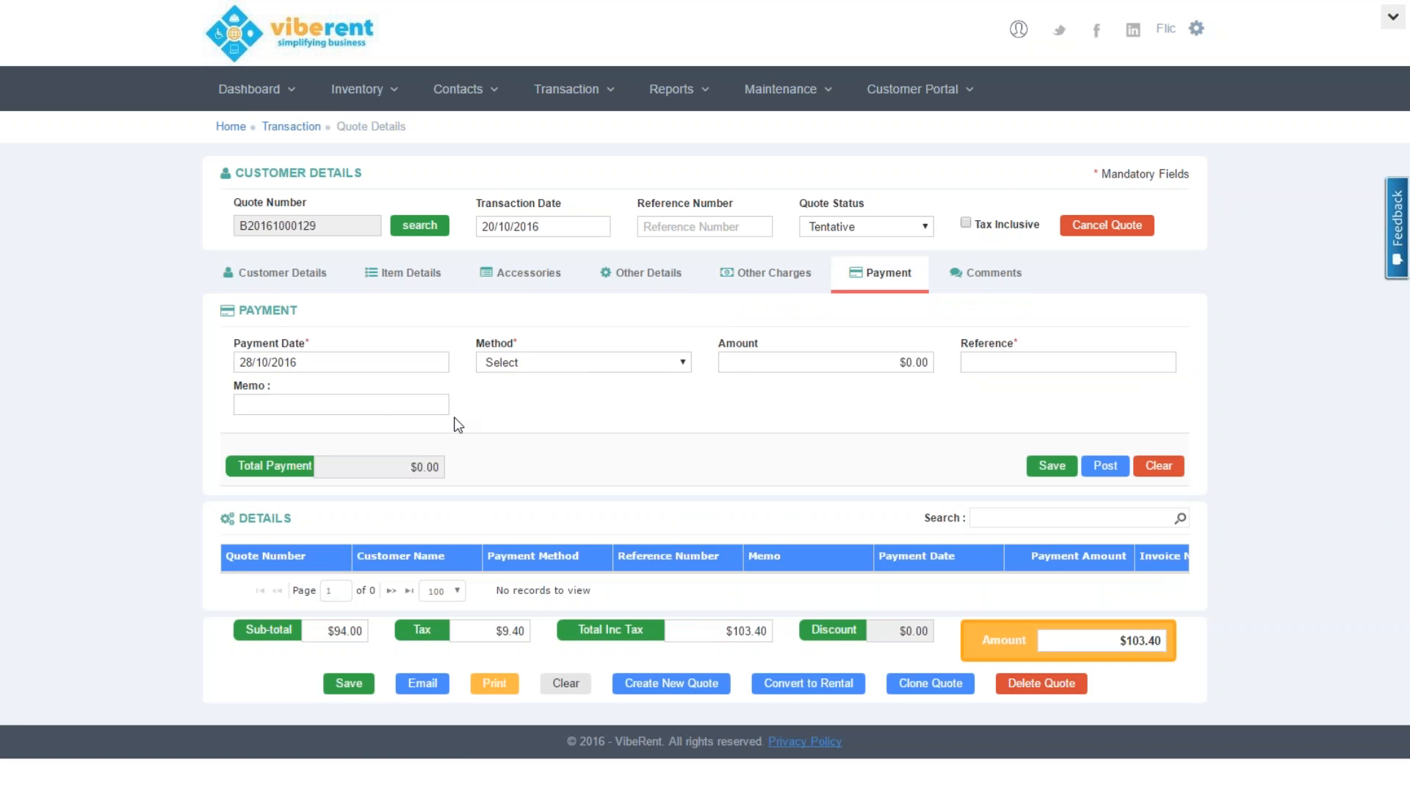
Add the comment 'Customer doesnt require red floor mats... they require blue ones' and save the quote
click(988, 286)
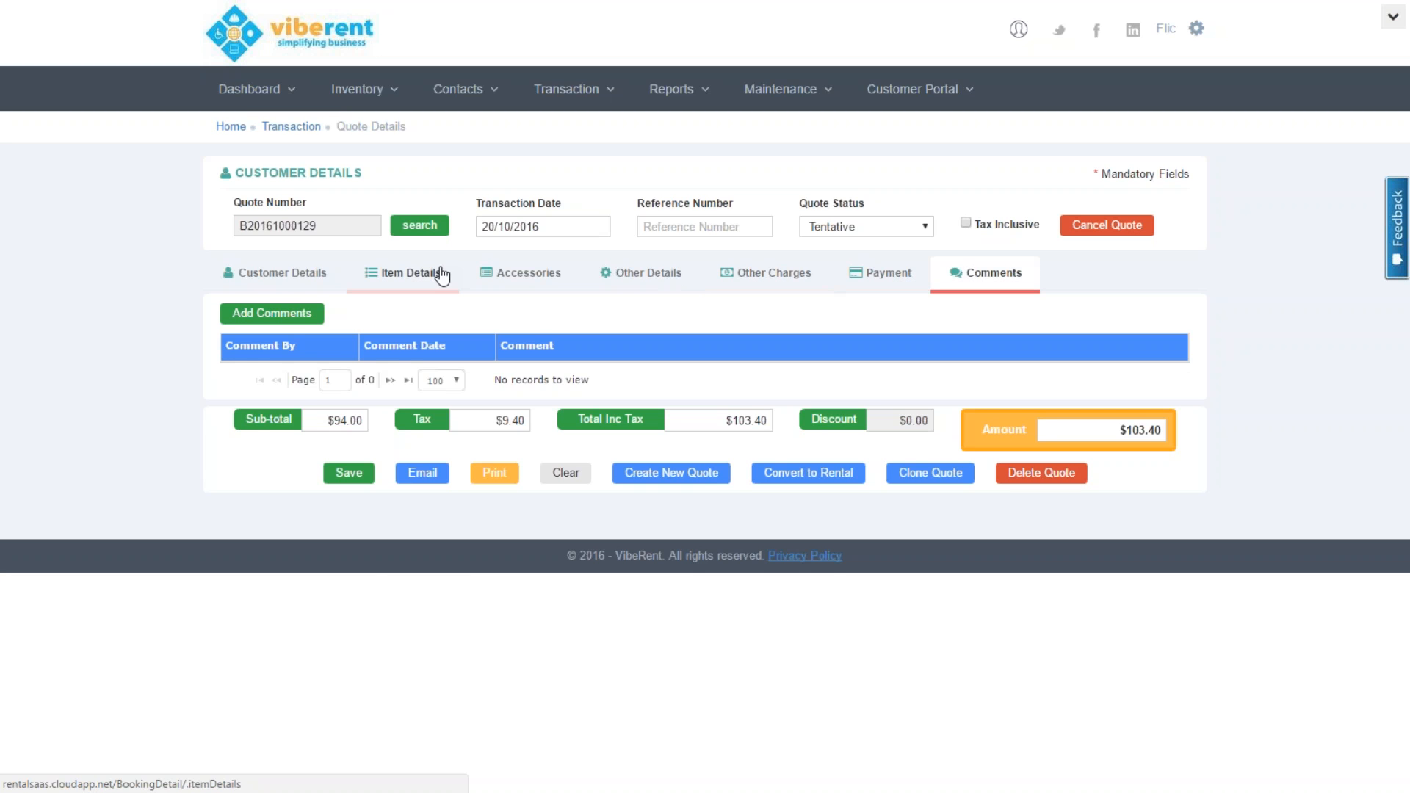
click(295, 318)
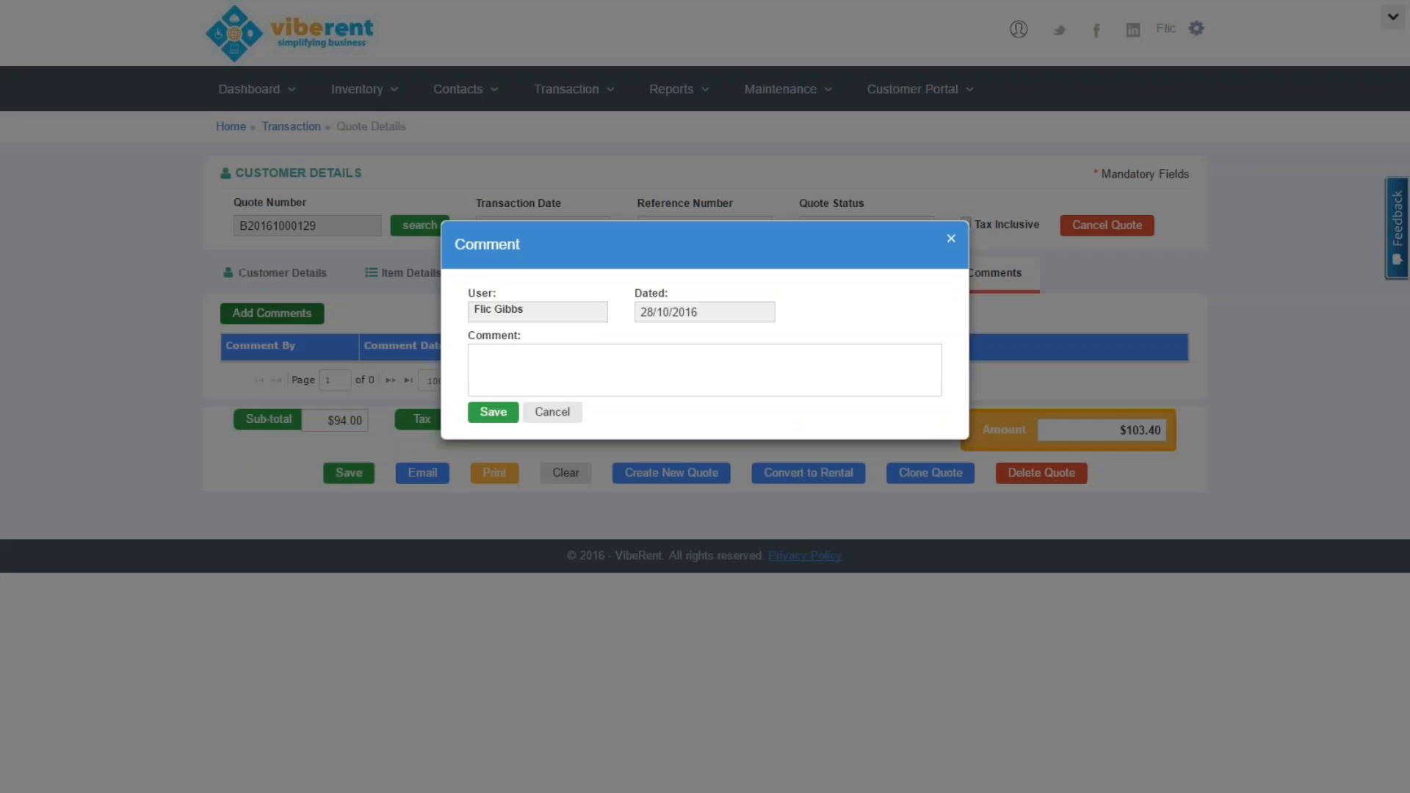
click(560, 376)
text(Custo)
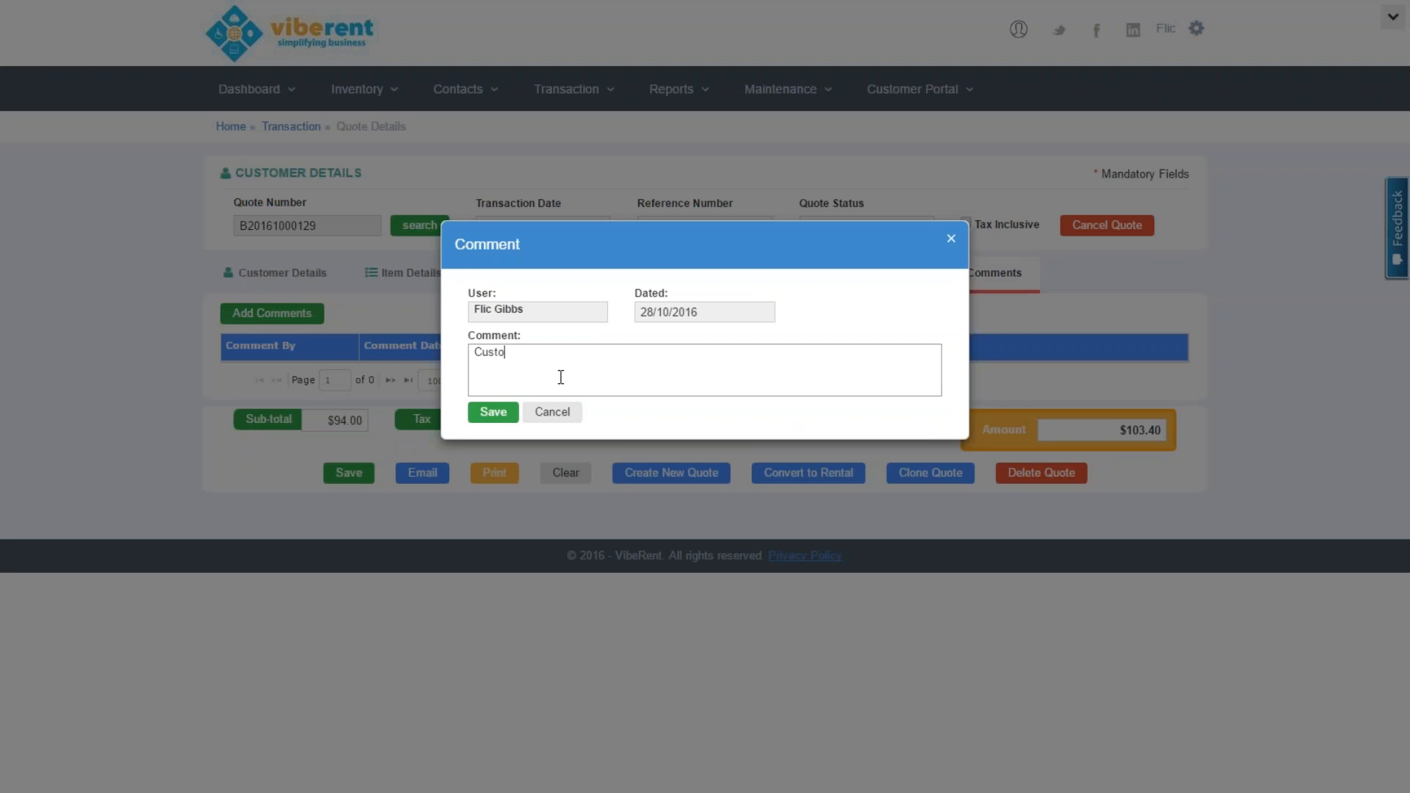
text(mer doesnt require red floor mats..)
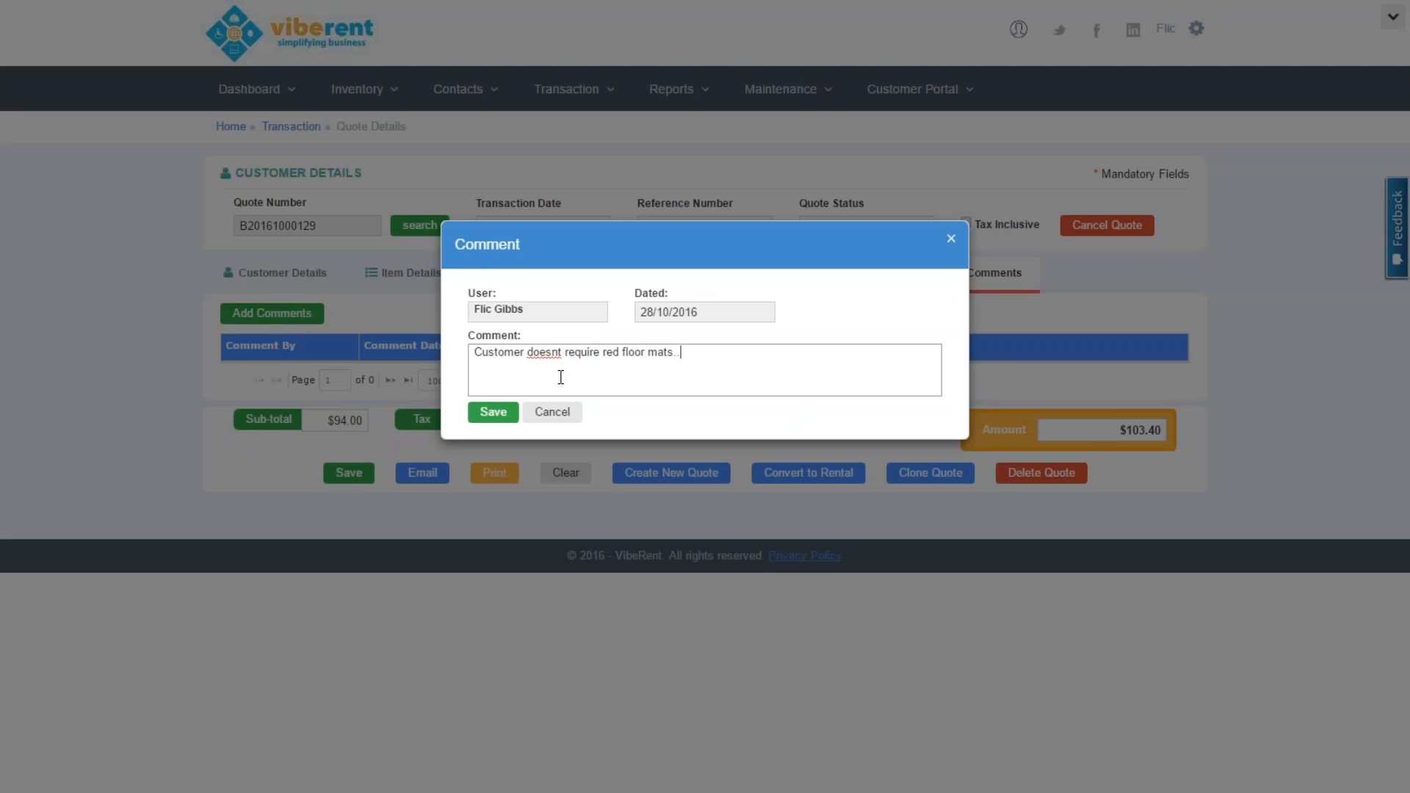
text(. they require blue ones)
click(491, 420)
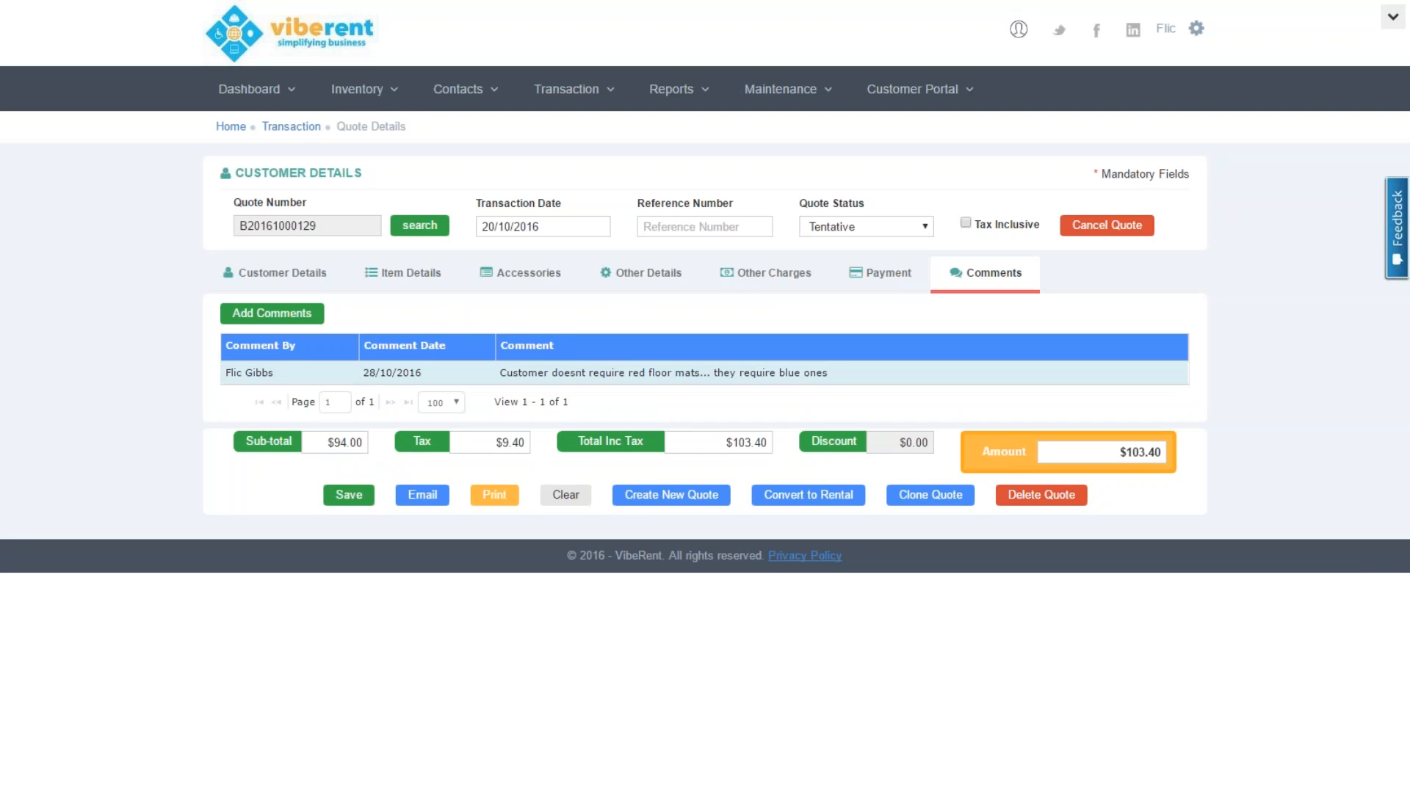
click(348, 499)
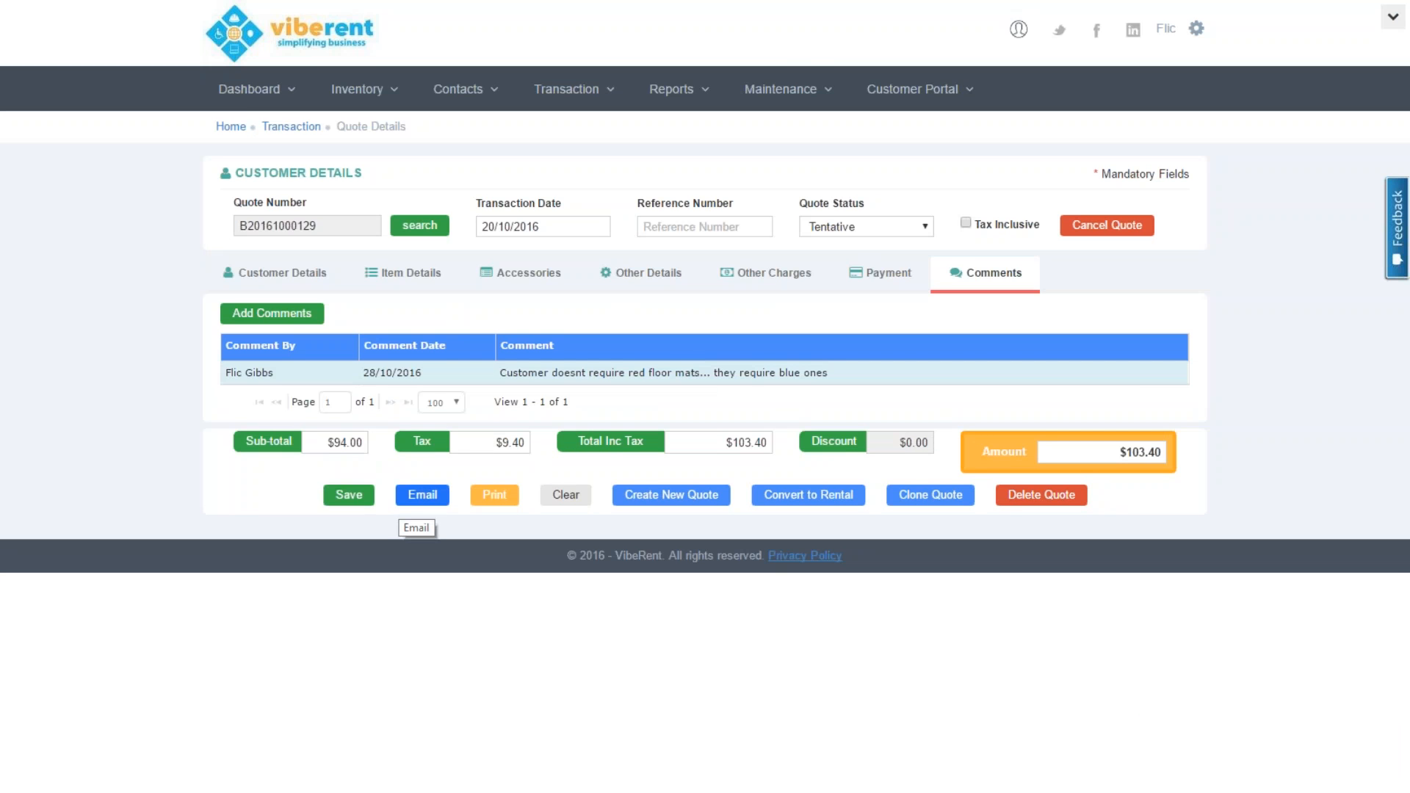
click(494, 496)
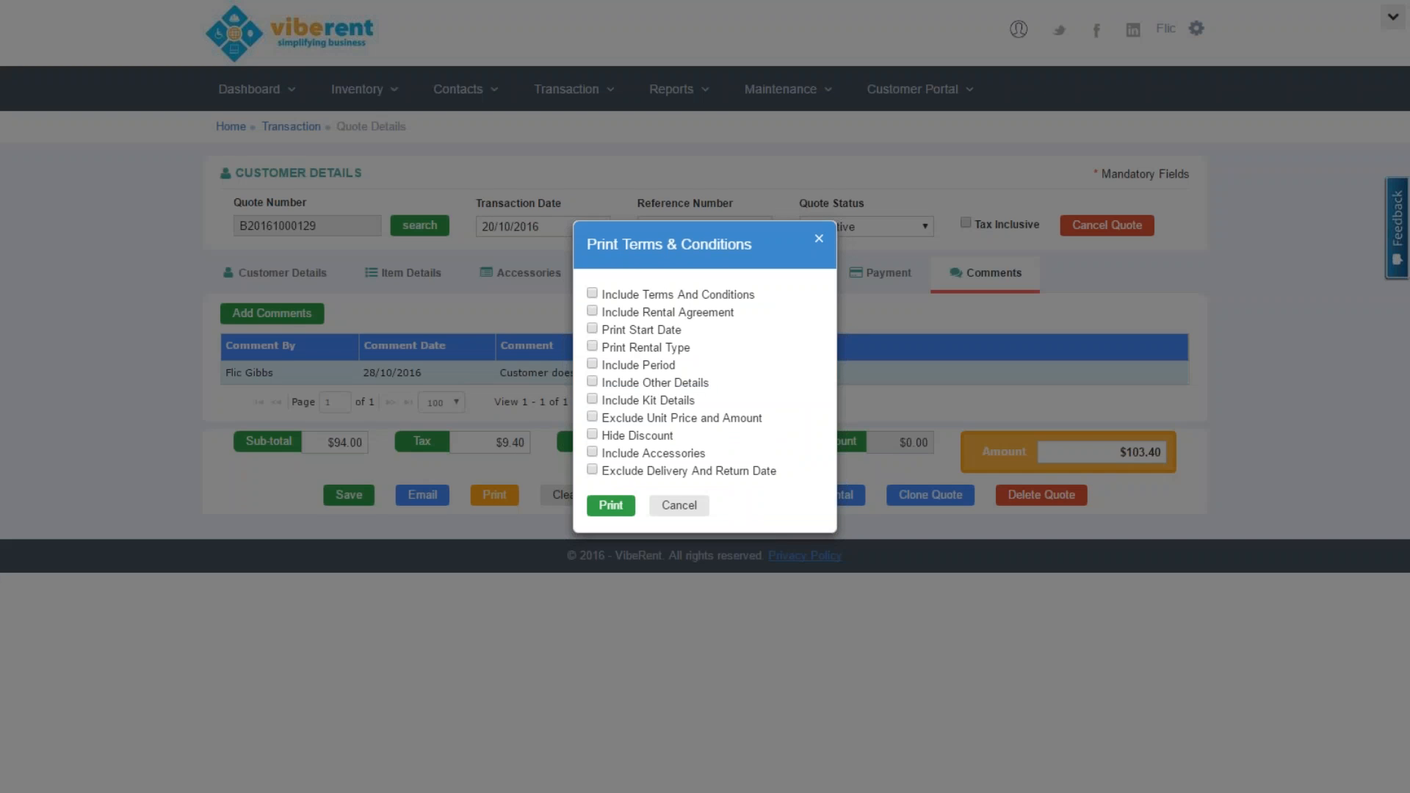
click(592, 294)
click(591, 311)
click(619, 505)
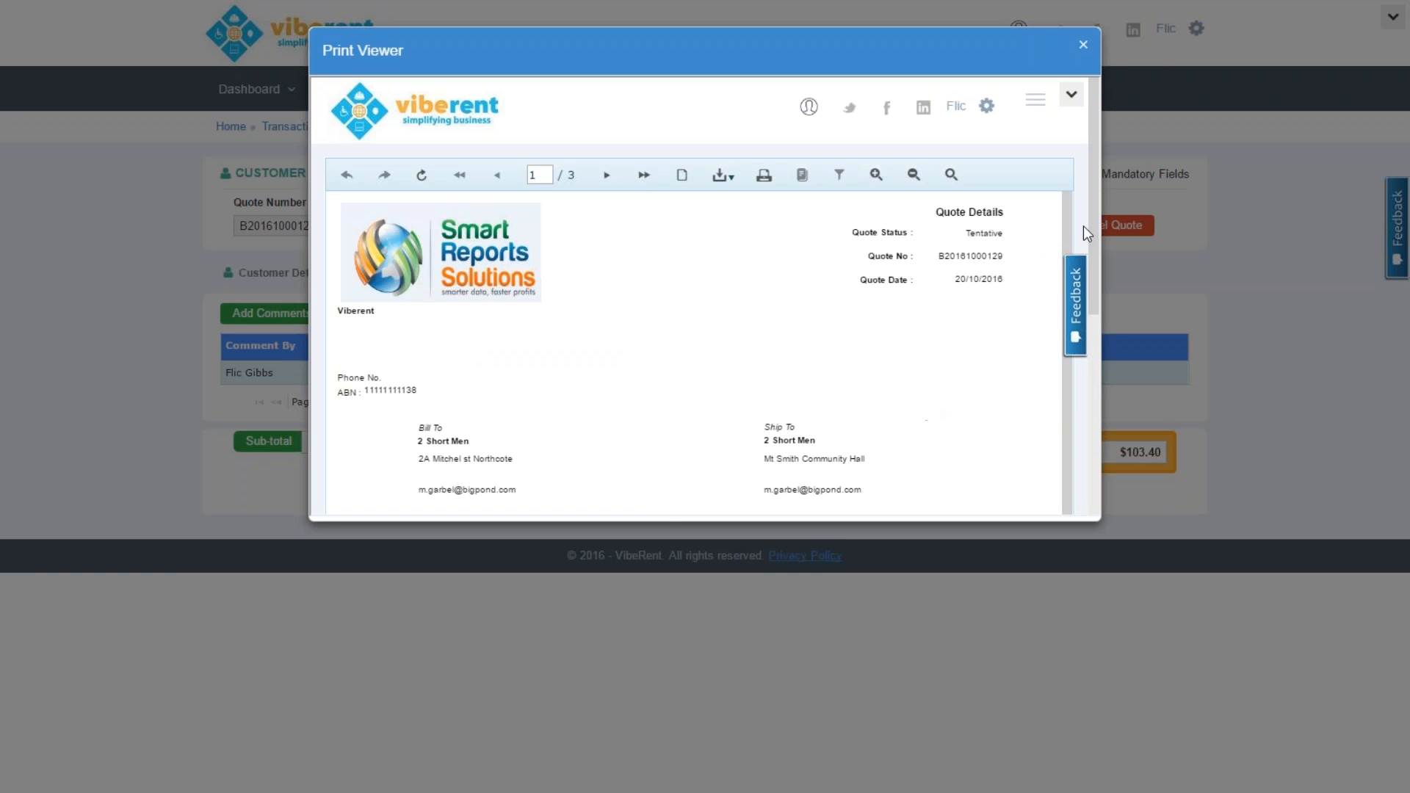
drag(1090, 218, 1111, 389)
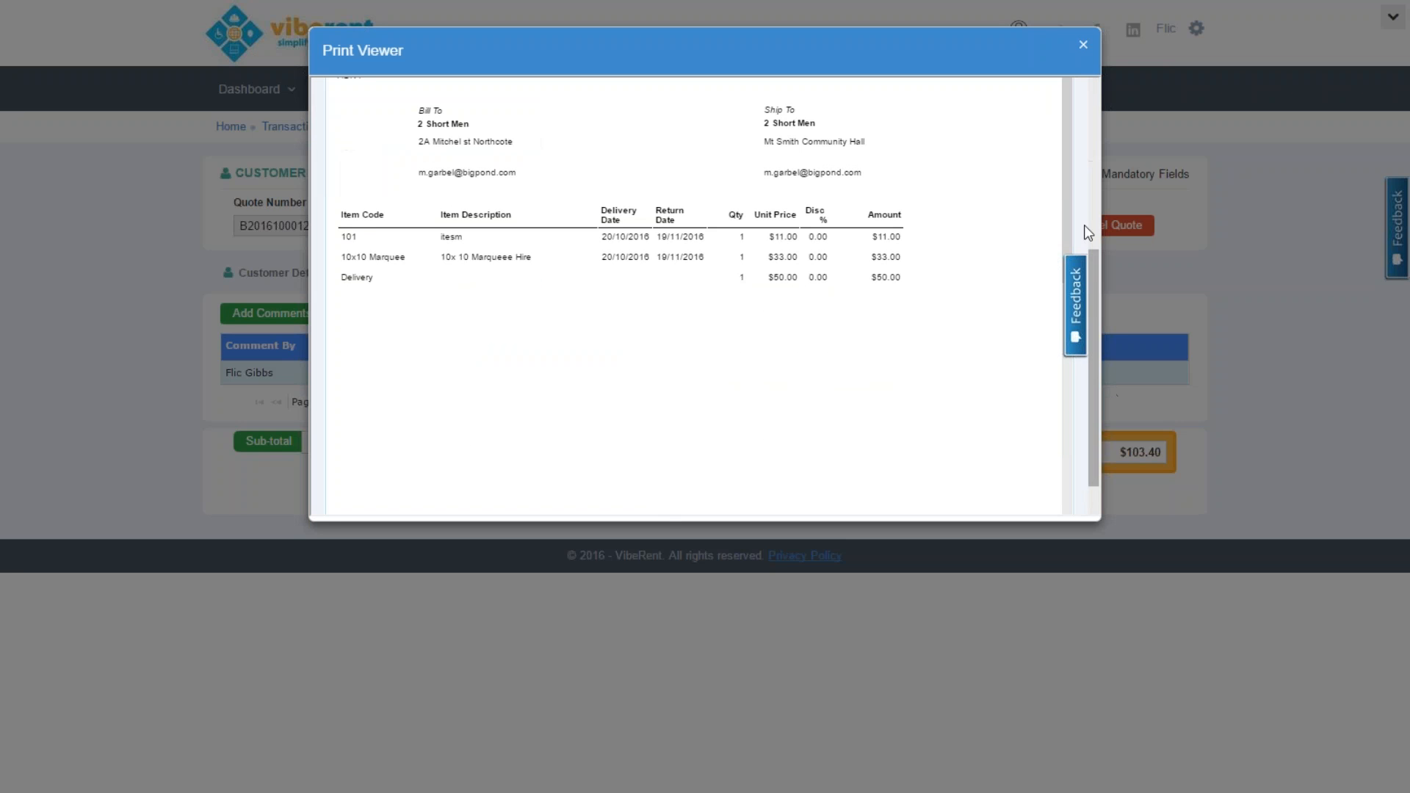
drag(1068, 185, 1103, 458)
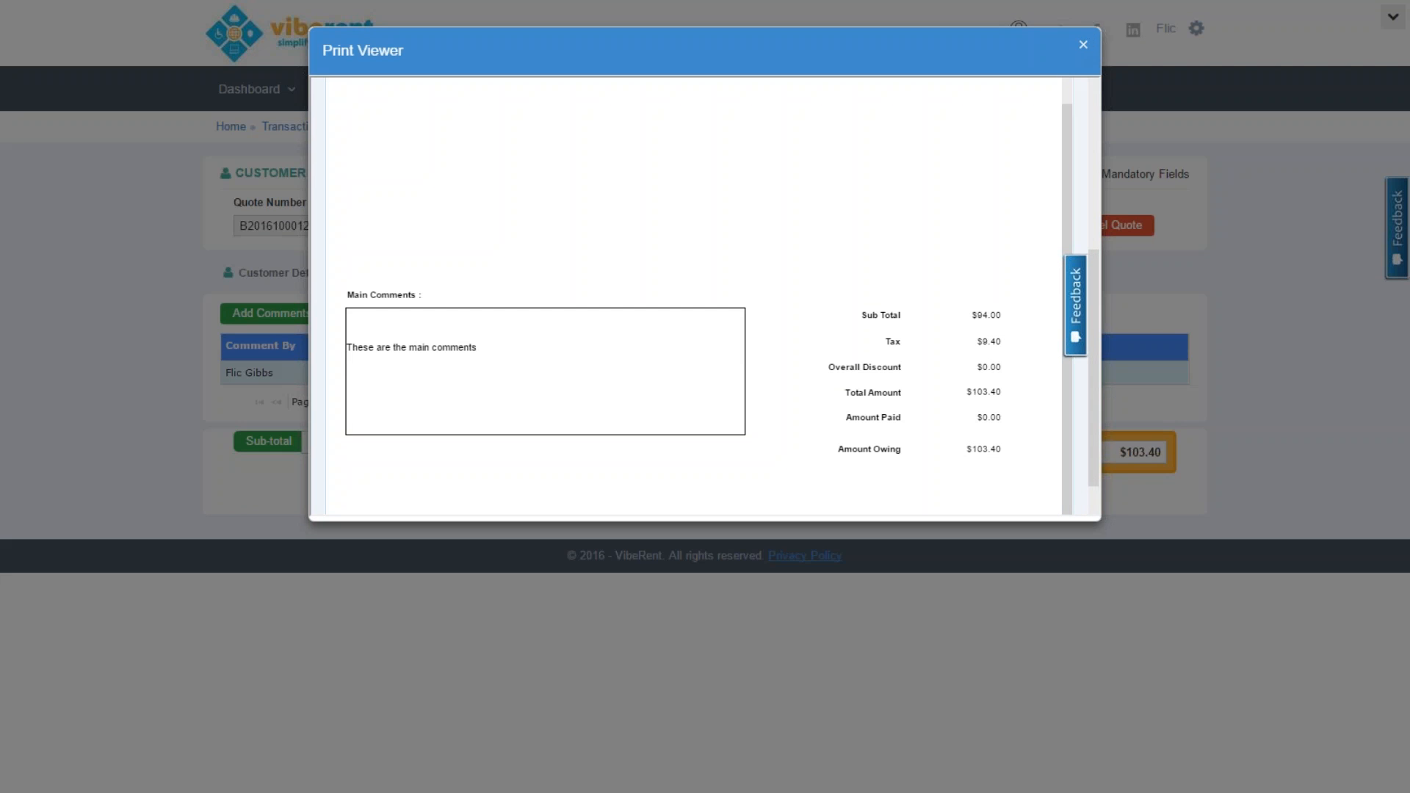
click(1083, 41)
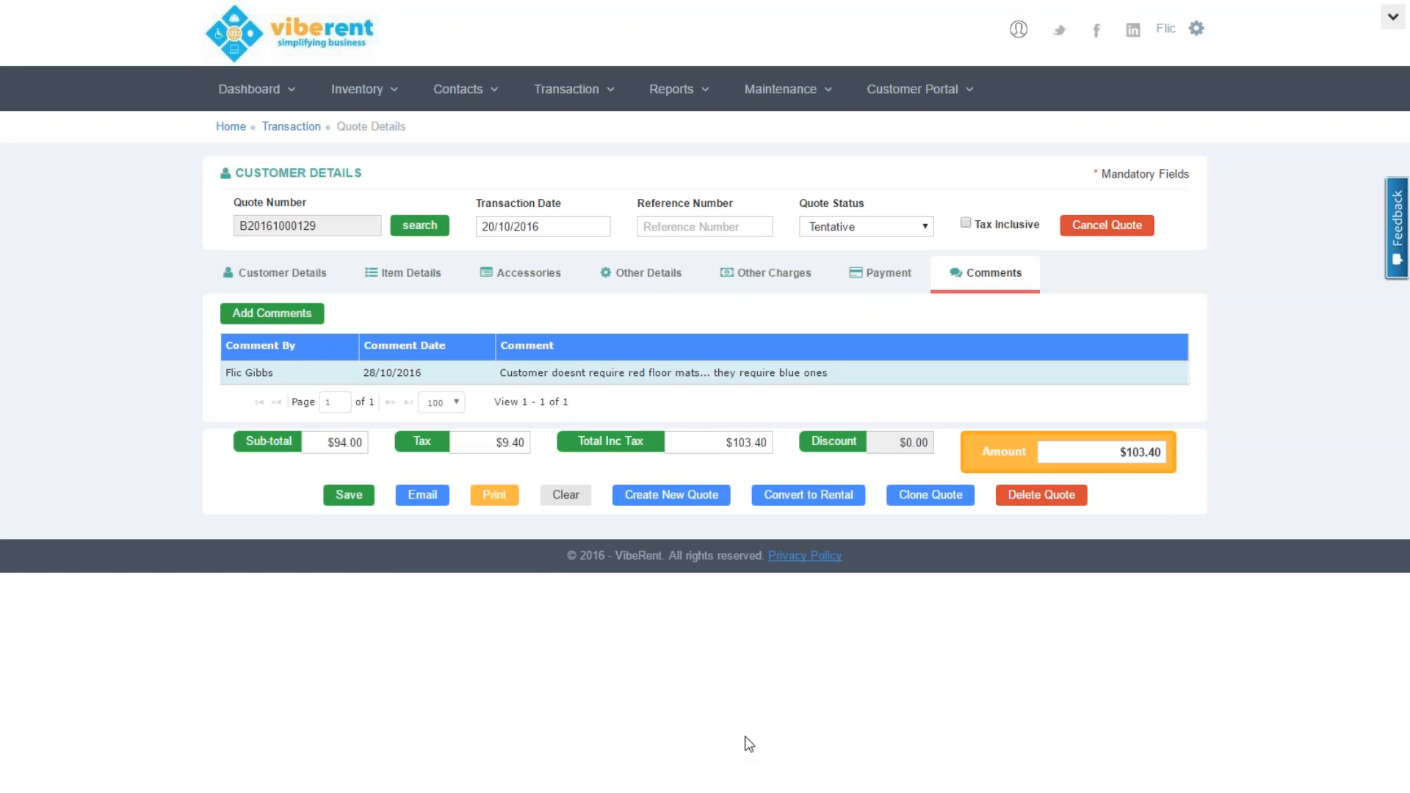
Email the quote on the Quote 2 template, including terms and conditions and the rental agreement
click(417, 494)
click(492, 125)
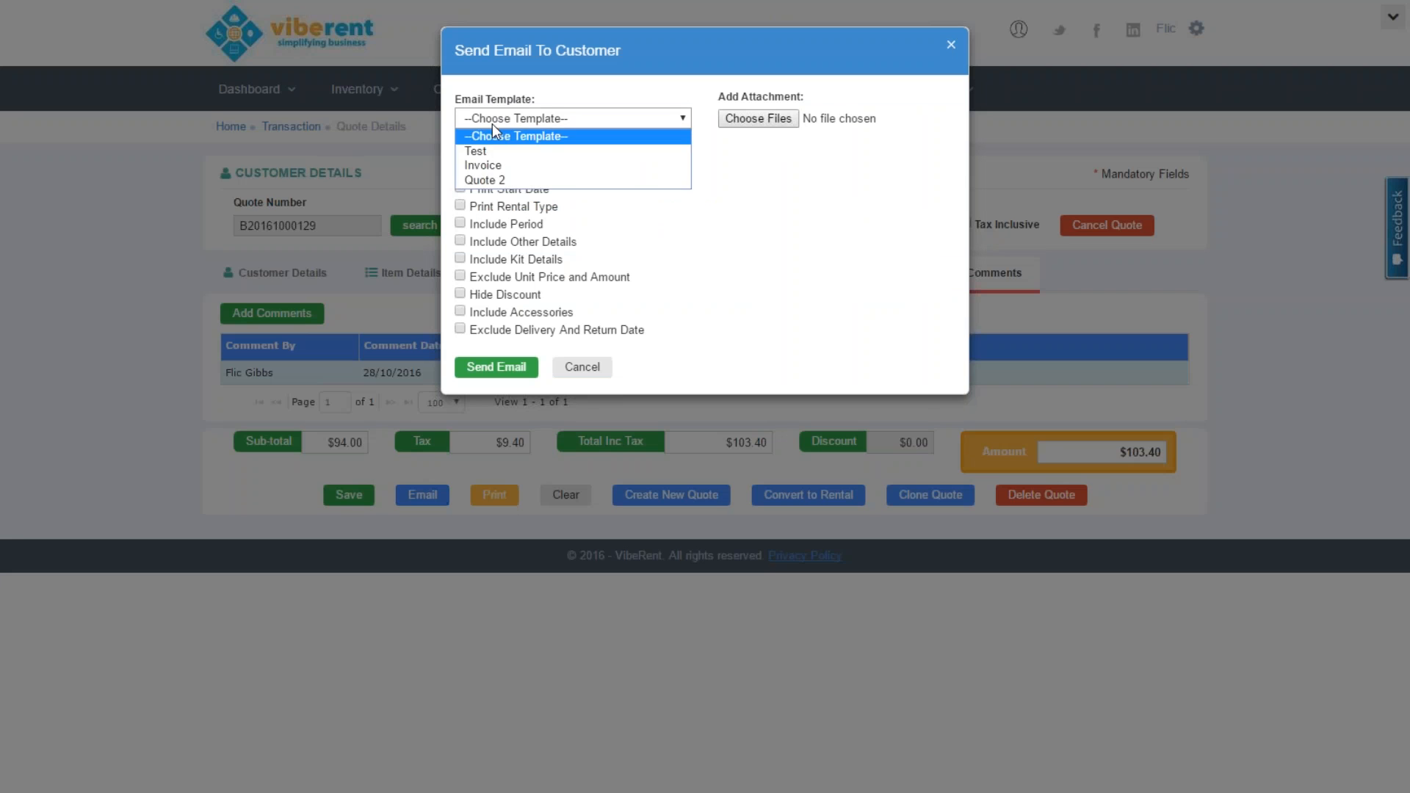
click(497, 178)
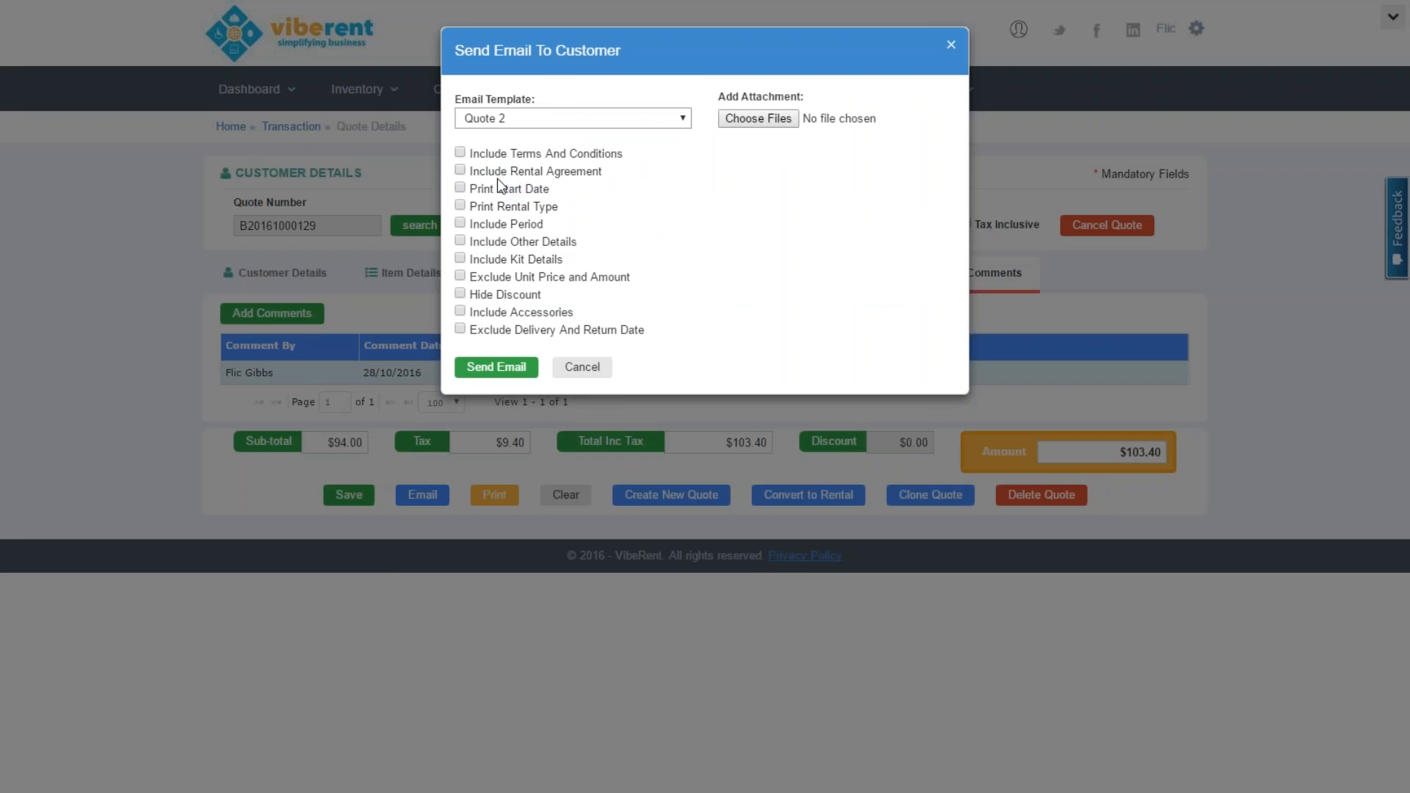
click(459, 152)
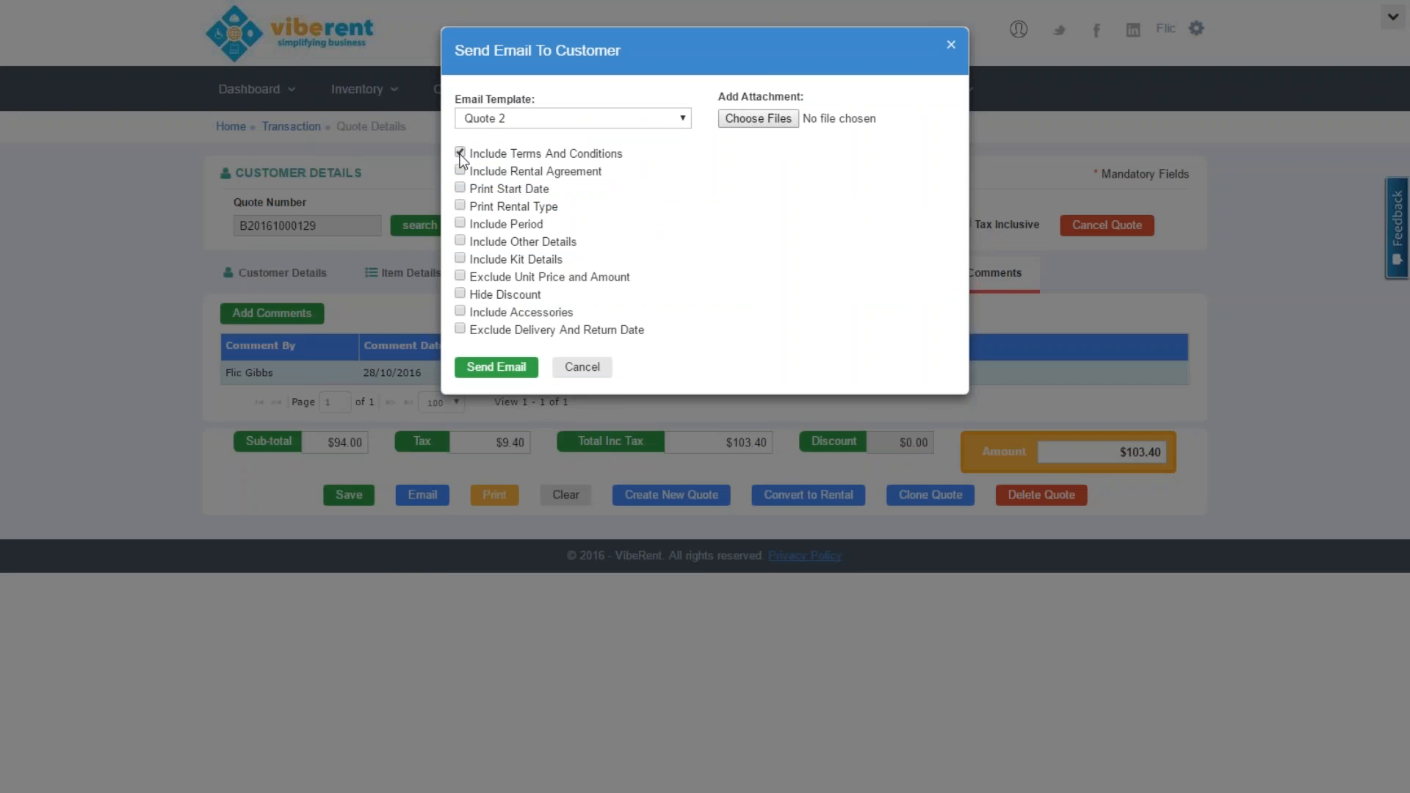
click(460, 170)
click(787, 119)
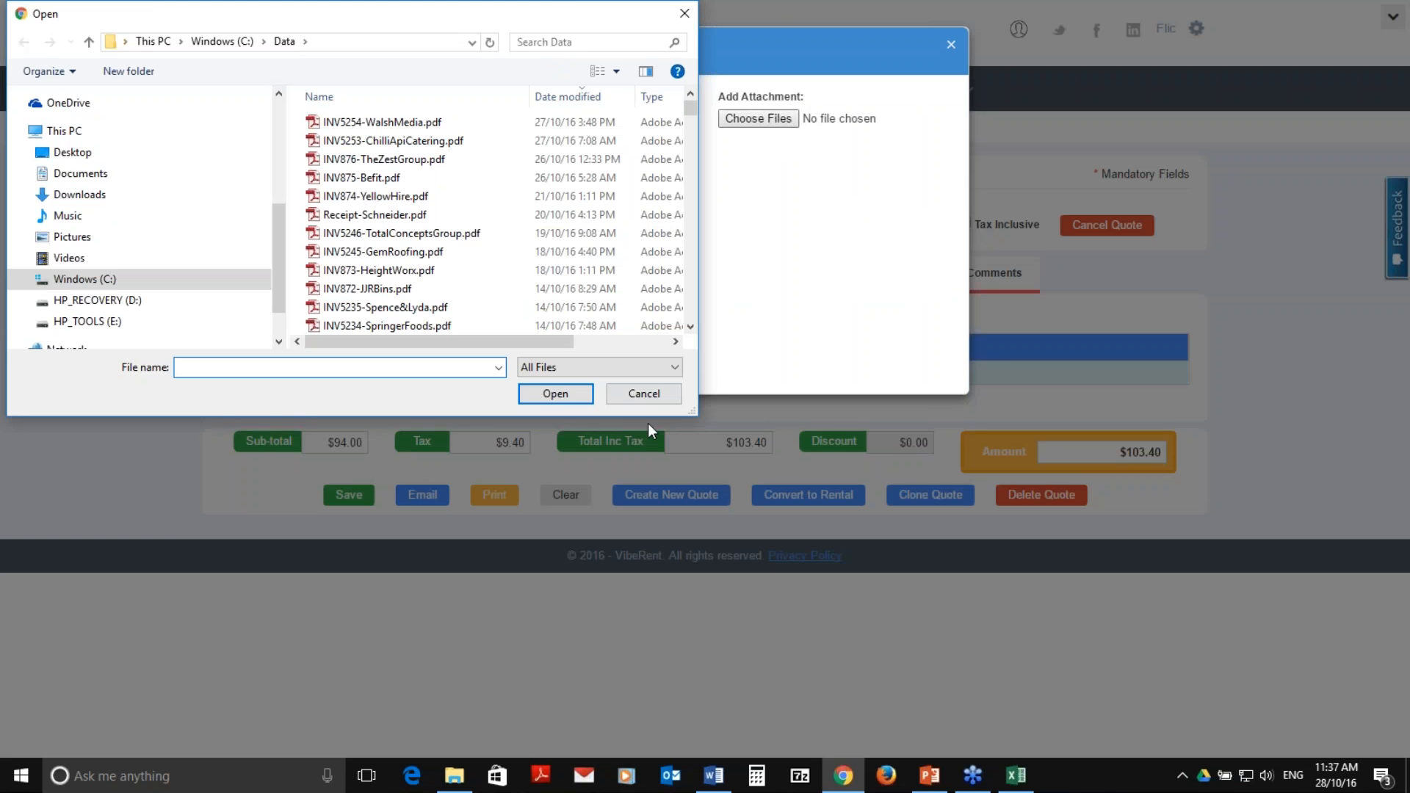
click(649, 397)
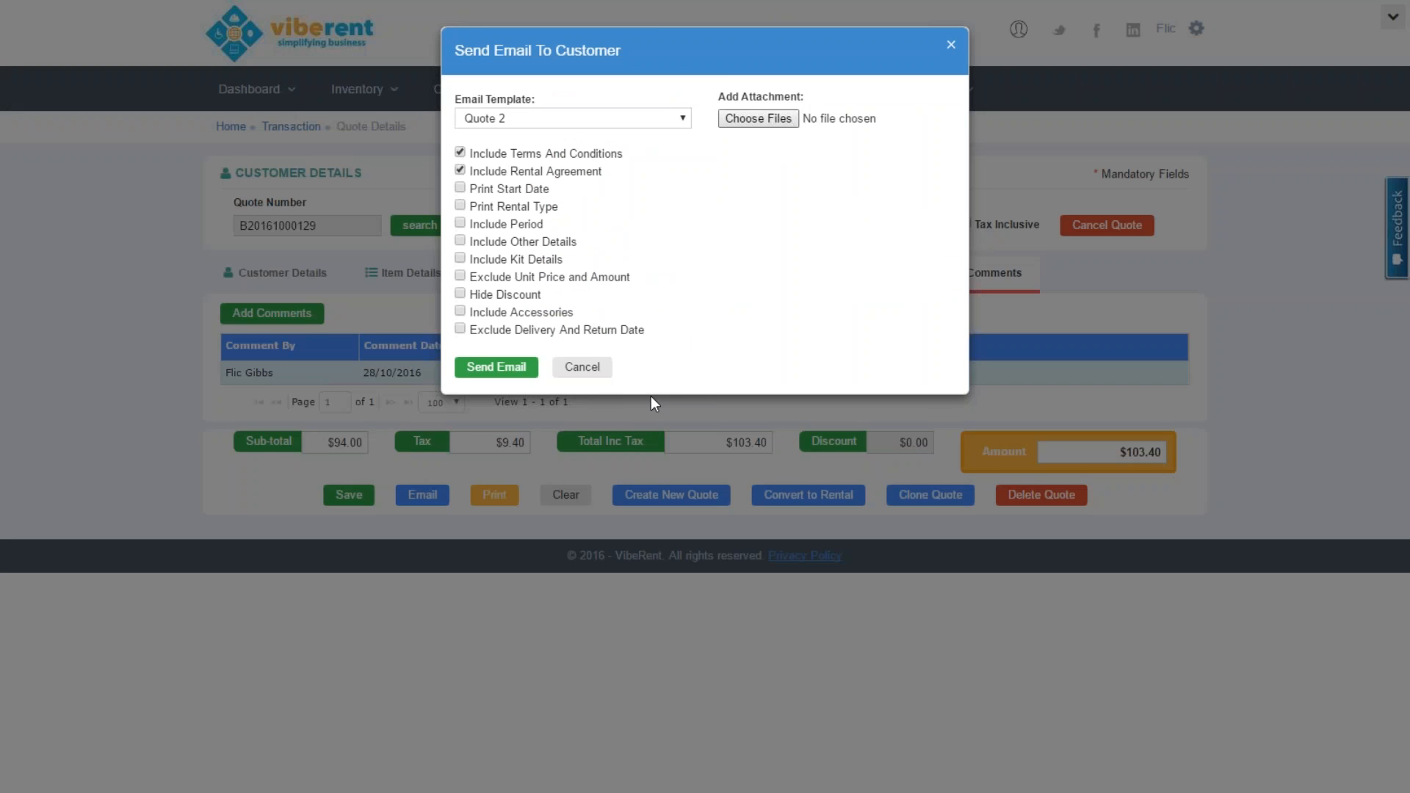
click(609, 376)
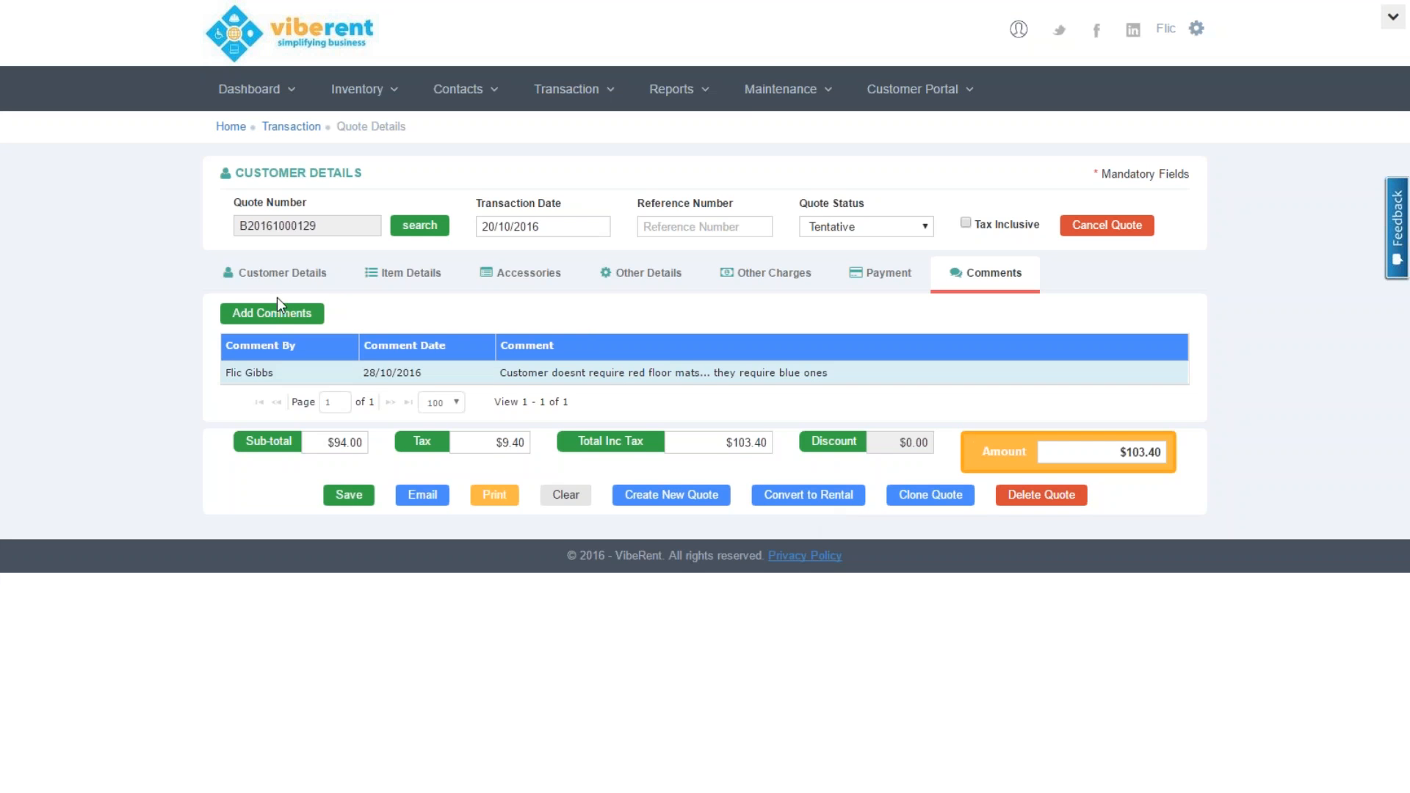
click(288, 280)
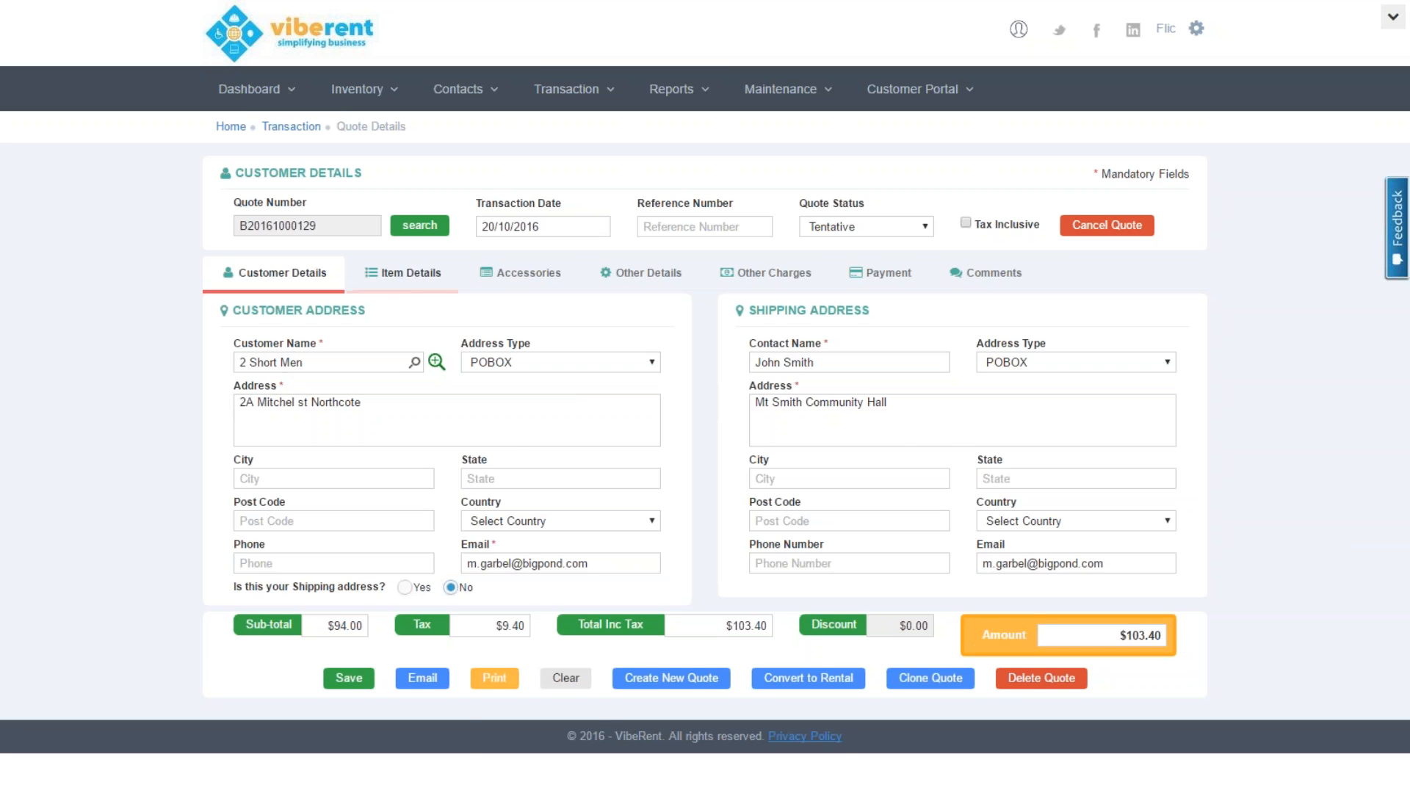
Show the 101 and 10x10 Marquee item lines, closing Bulk Update Dates without changing dates
click(405, 279)
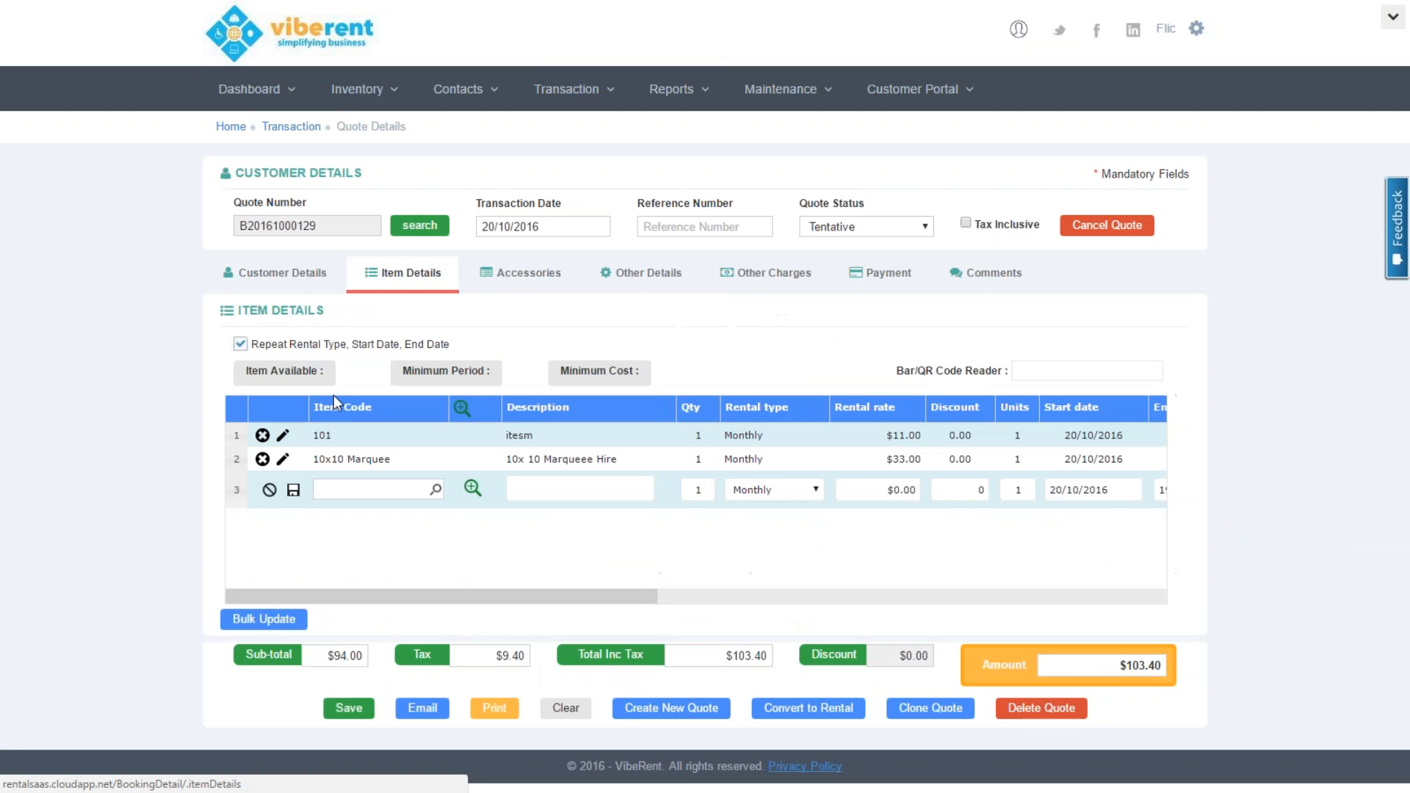
click(270, 622)
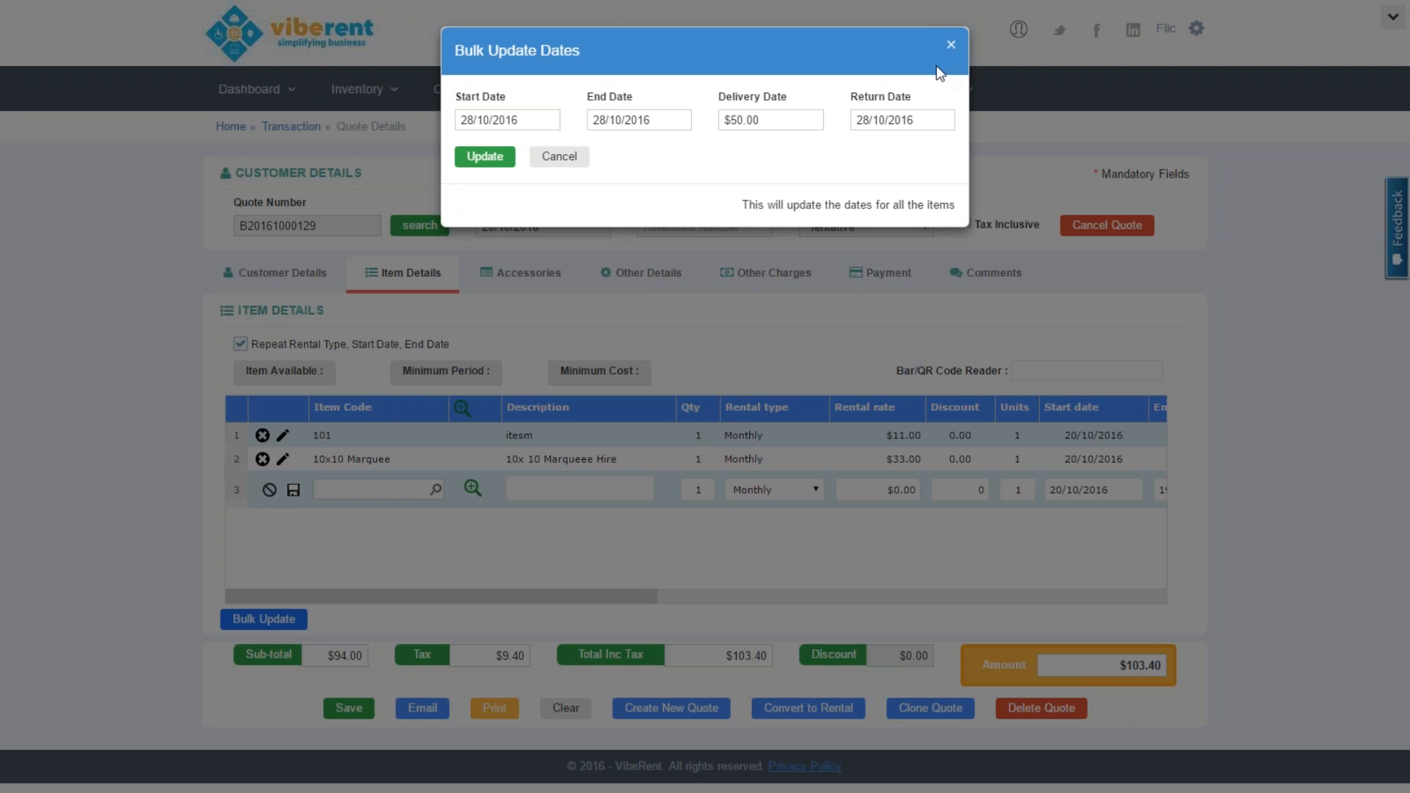
click(952, 46)
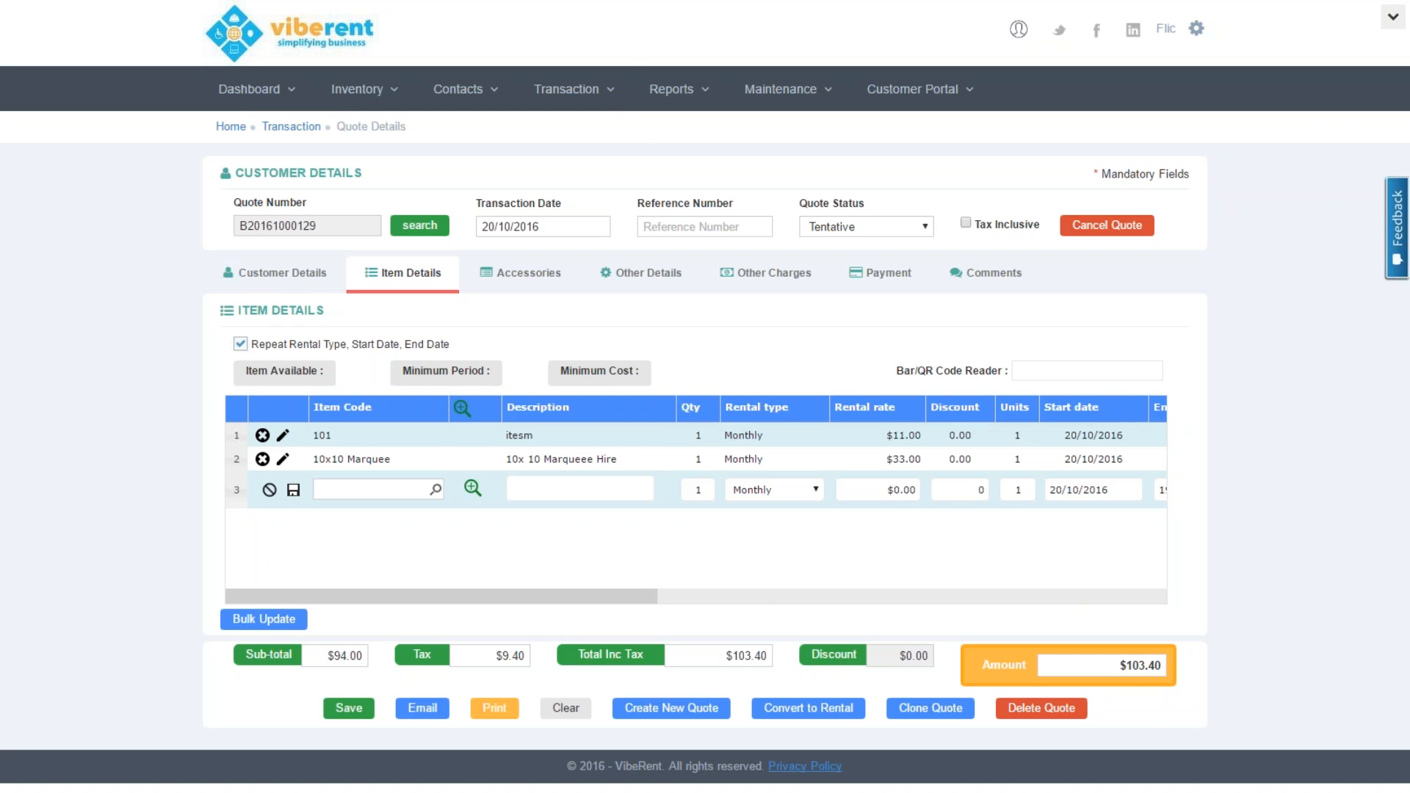
click(614, 103)
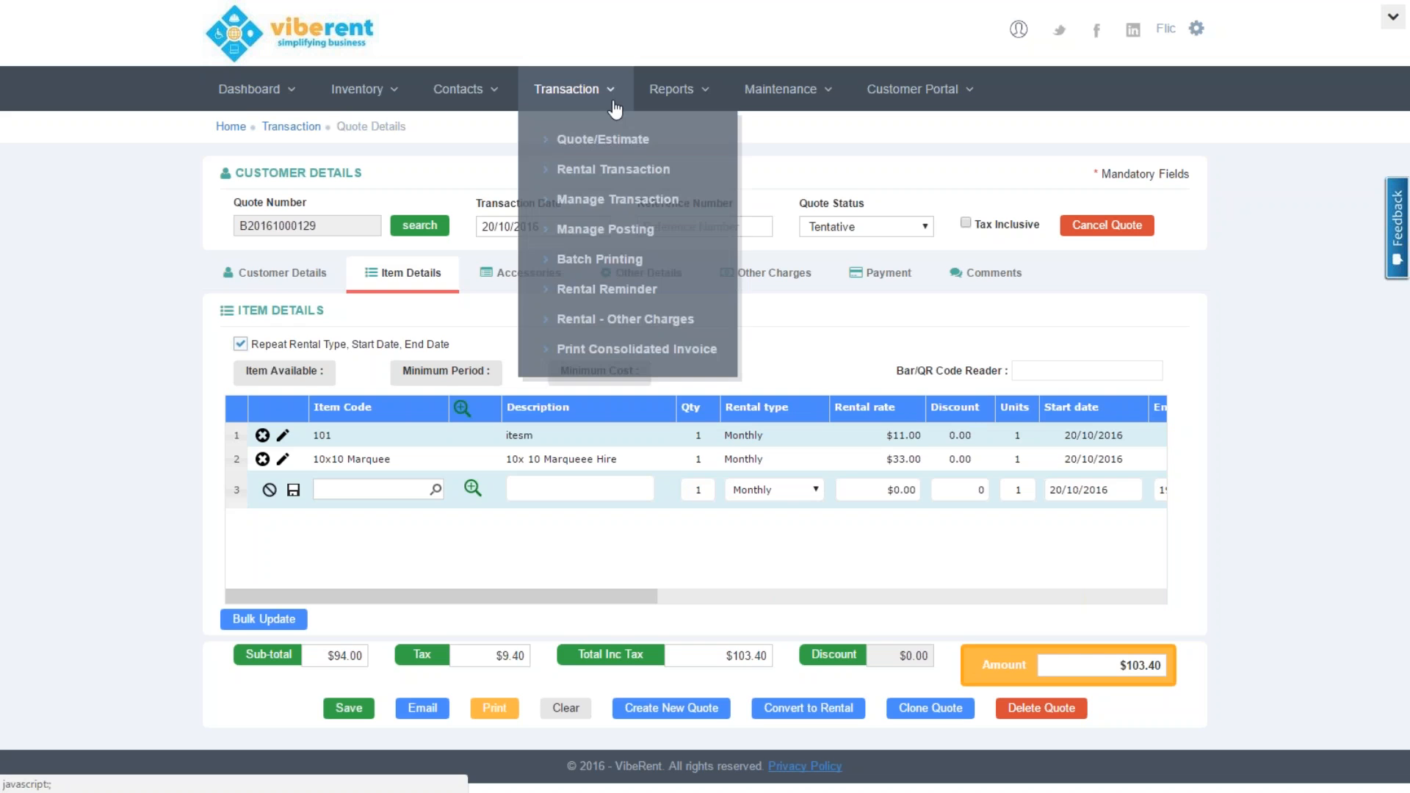
Load the 42 Cafe & Bar rental from the rental search, showing its $1,144.00 total
click(620, 170)
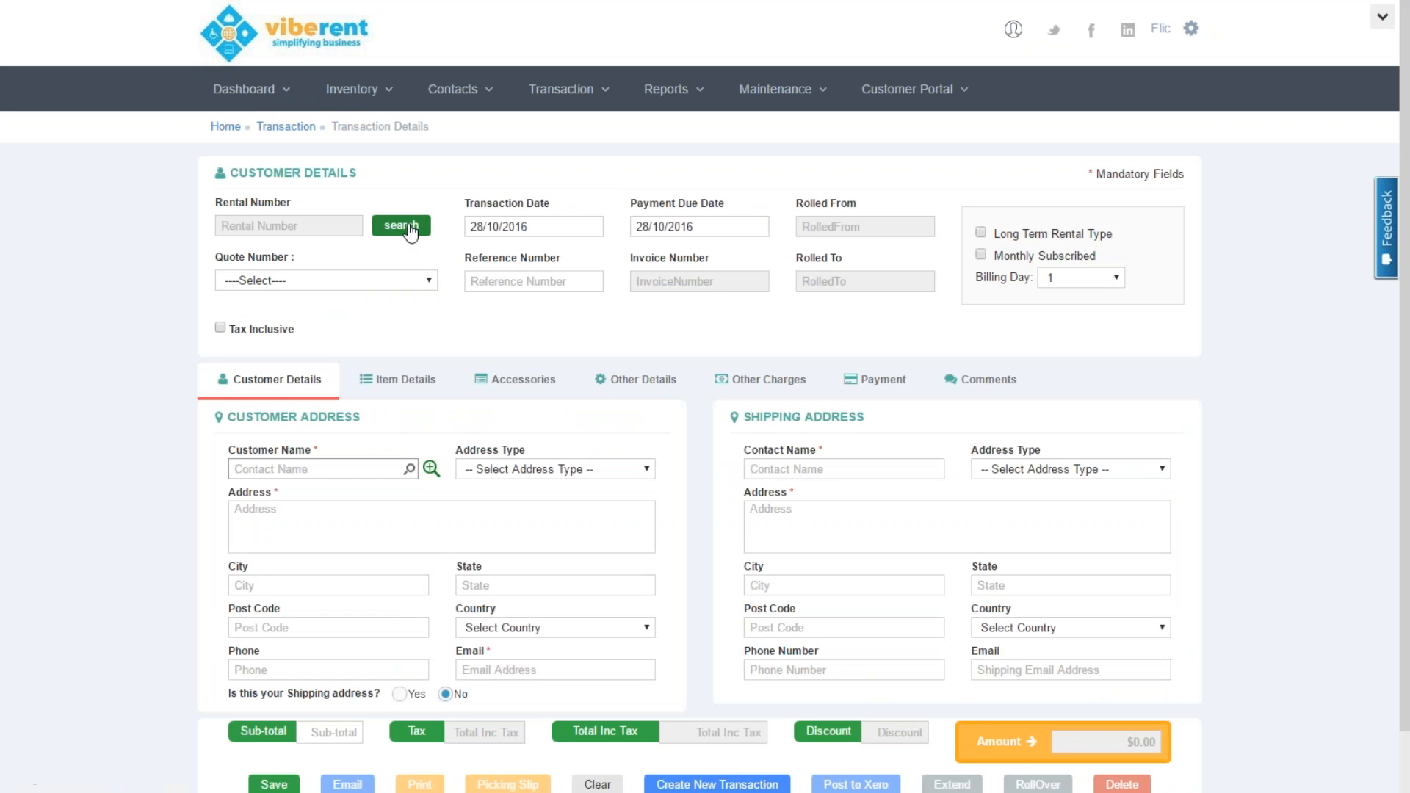
click(409, 232)
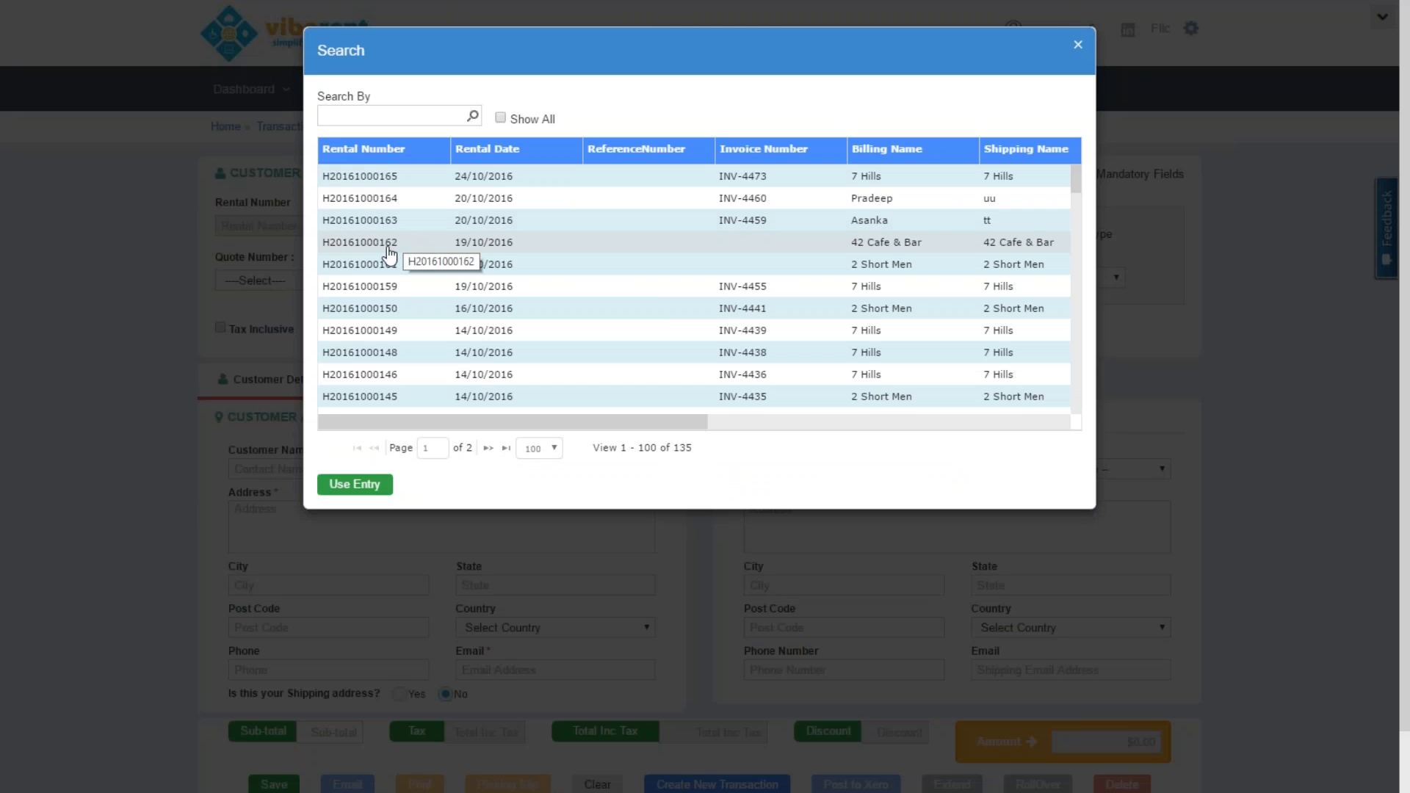
double_click(389, 253)
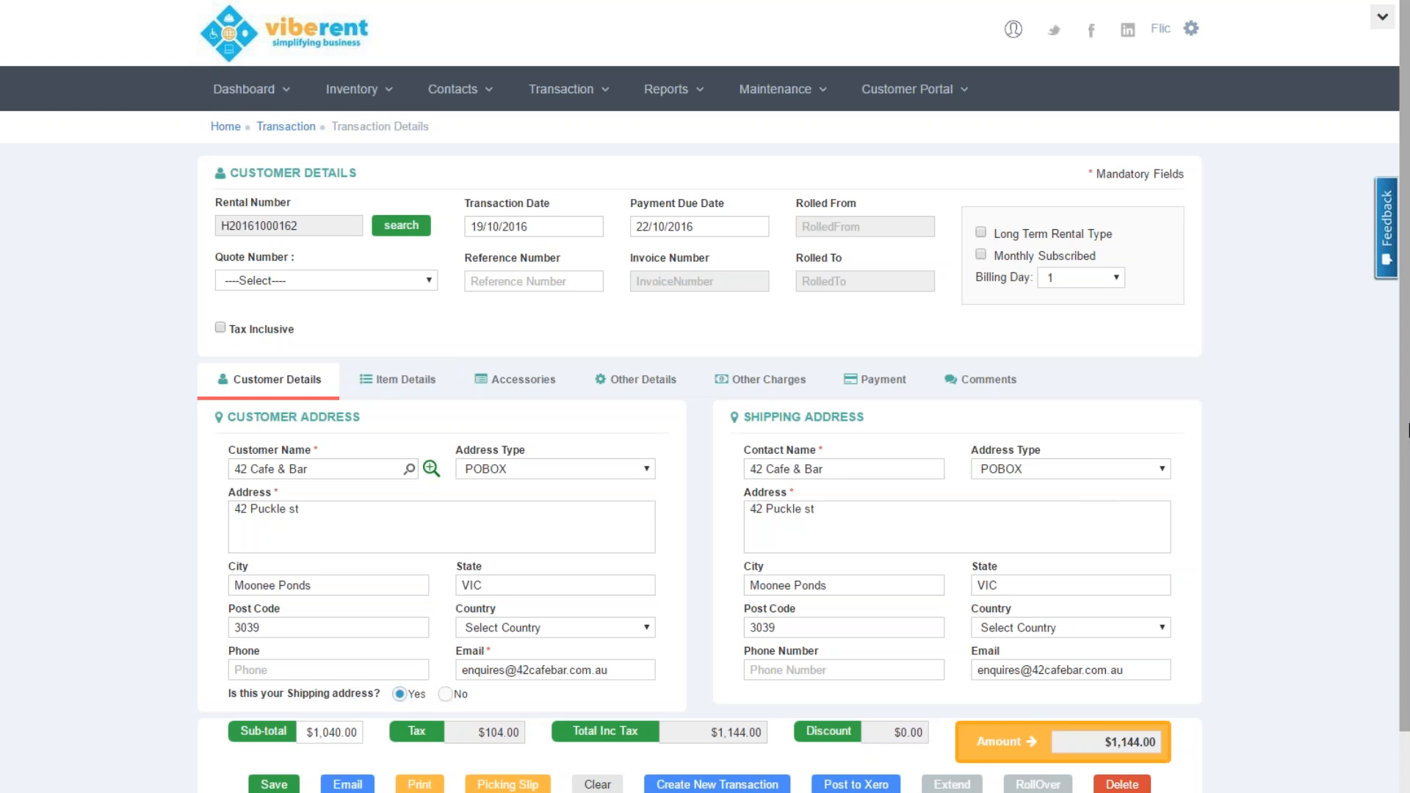
scroll(882, 378, down, 1)
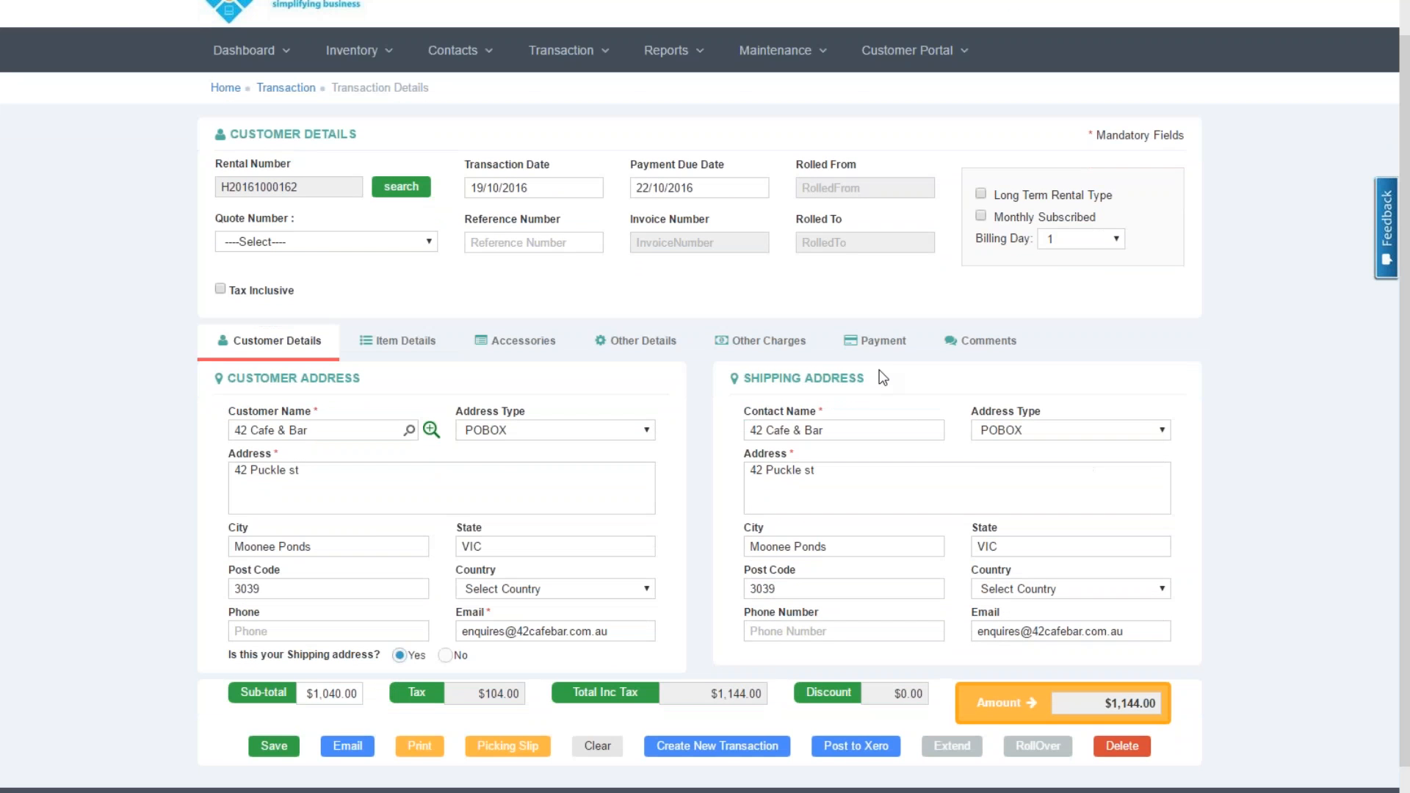
Review the cafe rental's item details and tick Long Term Rental Type, with billing day 1
click(394, 351)
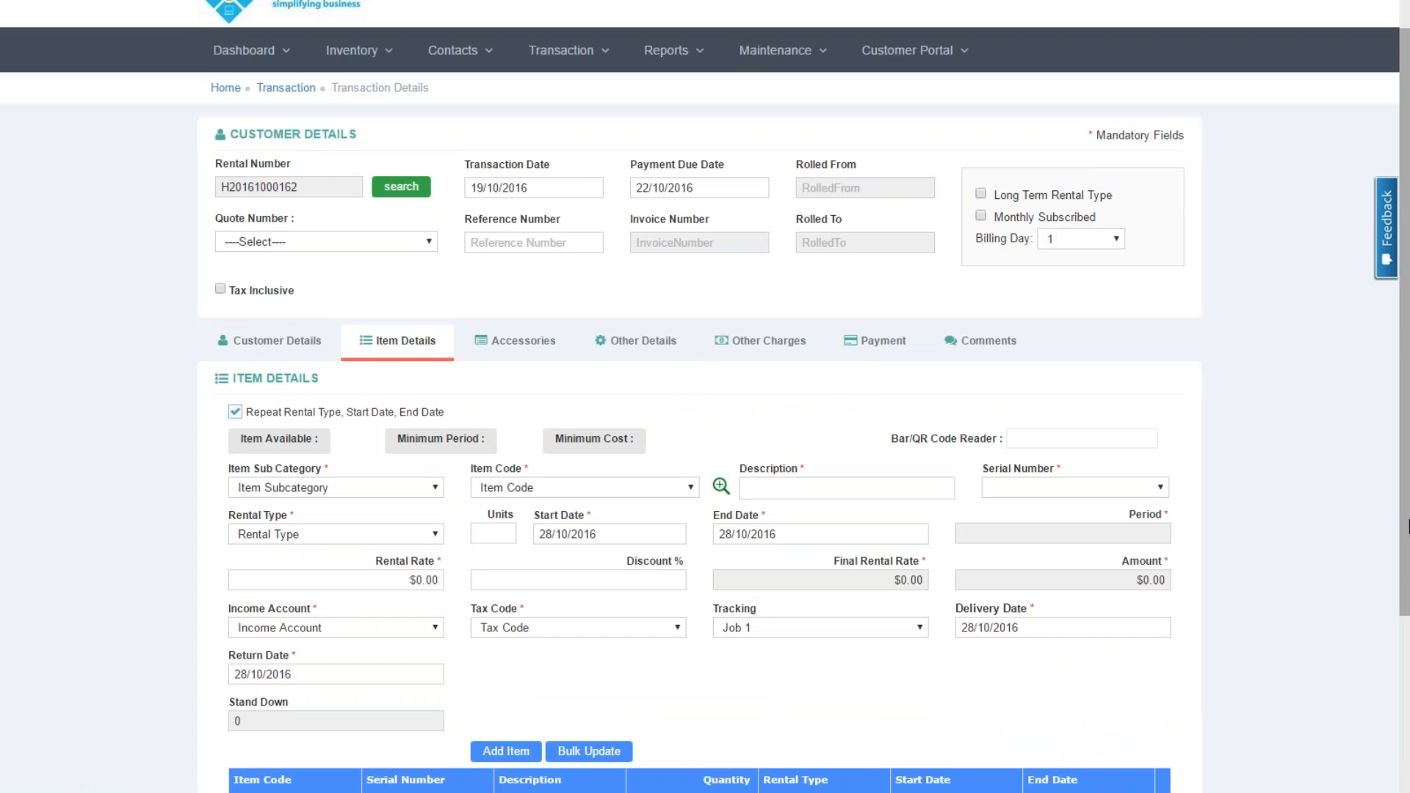
scroll(1406, 656, down, 3)
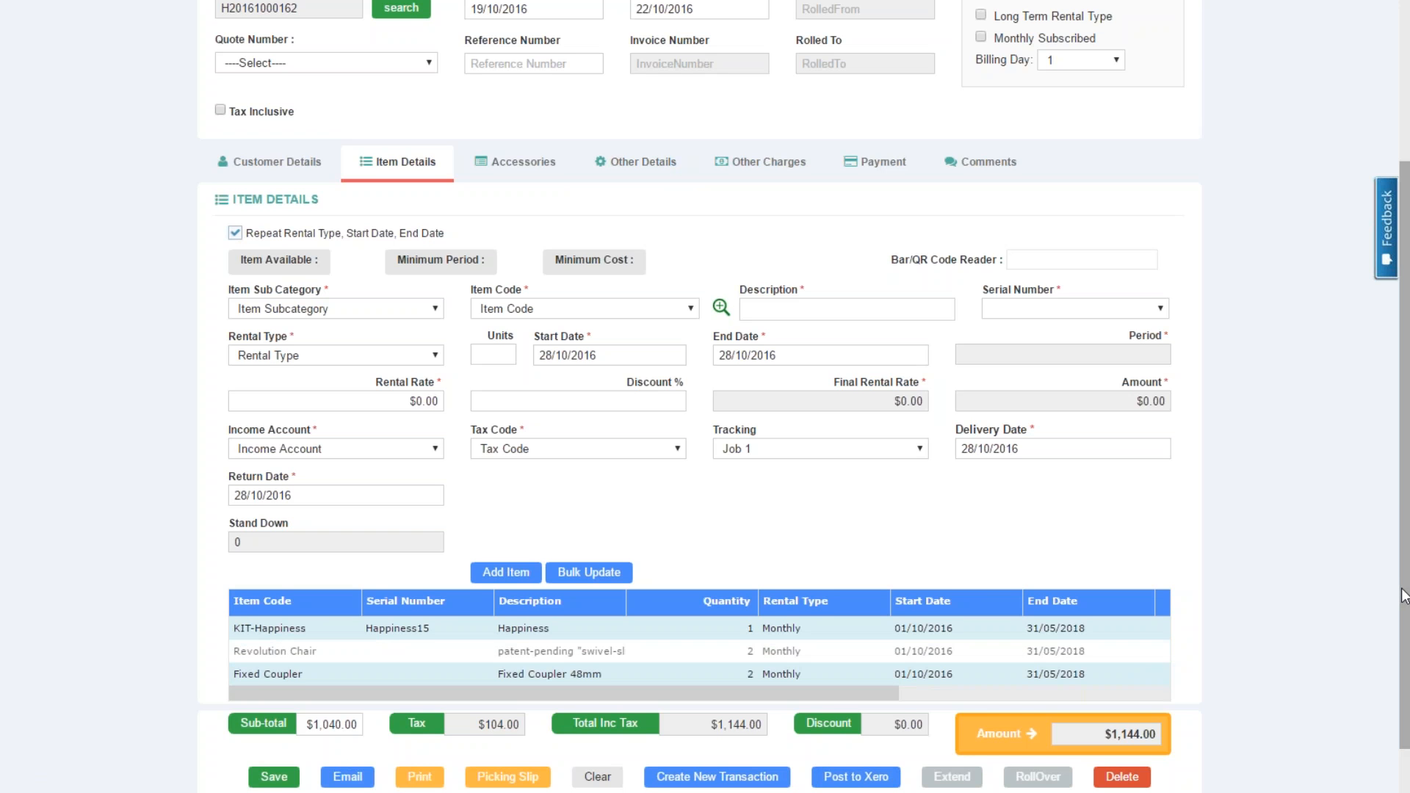
drag(1403, 588, 1403, 495)
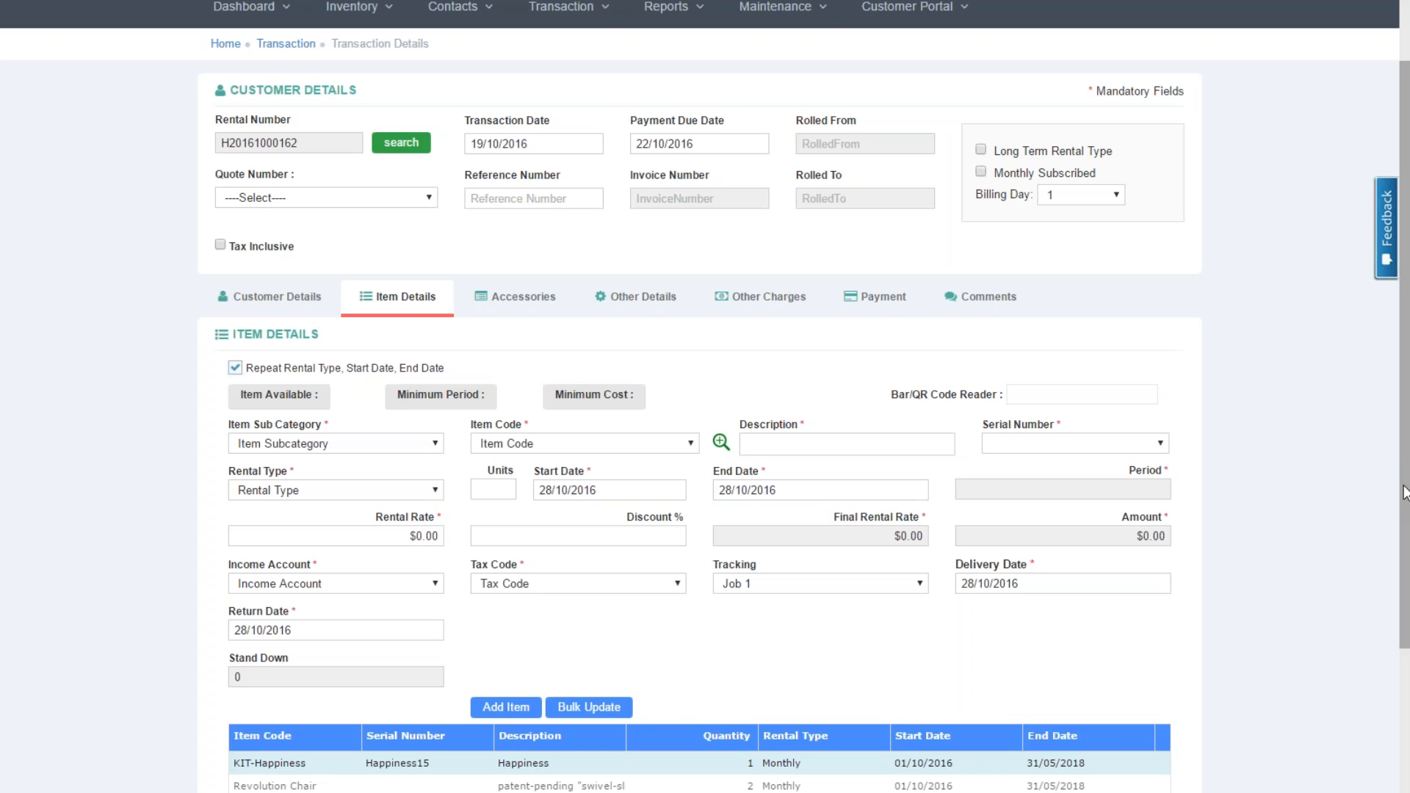
drag(1404, 495, 1394, 439)
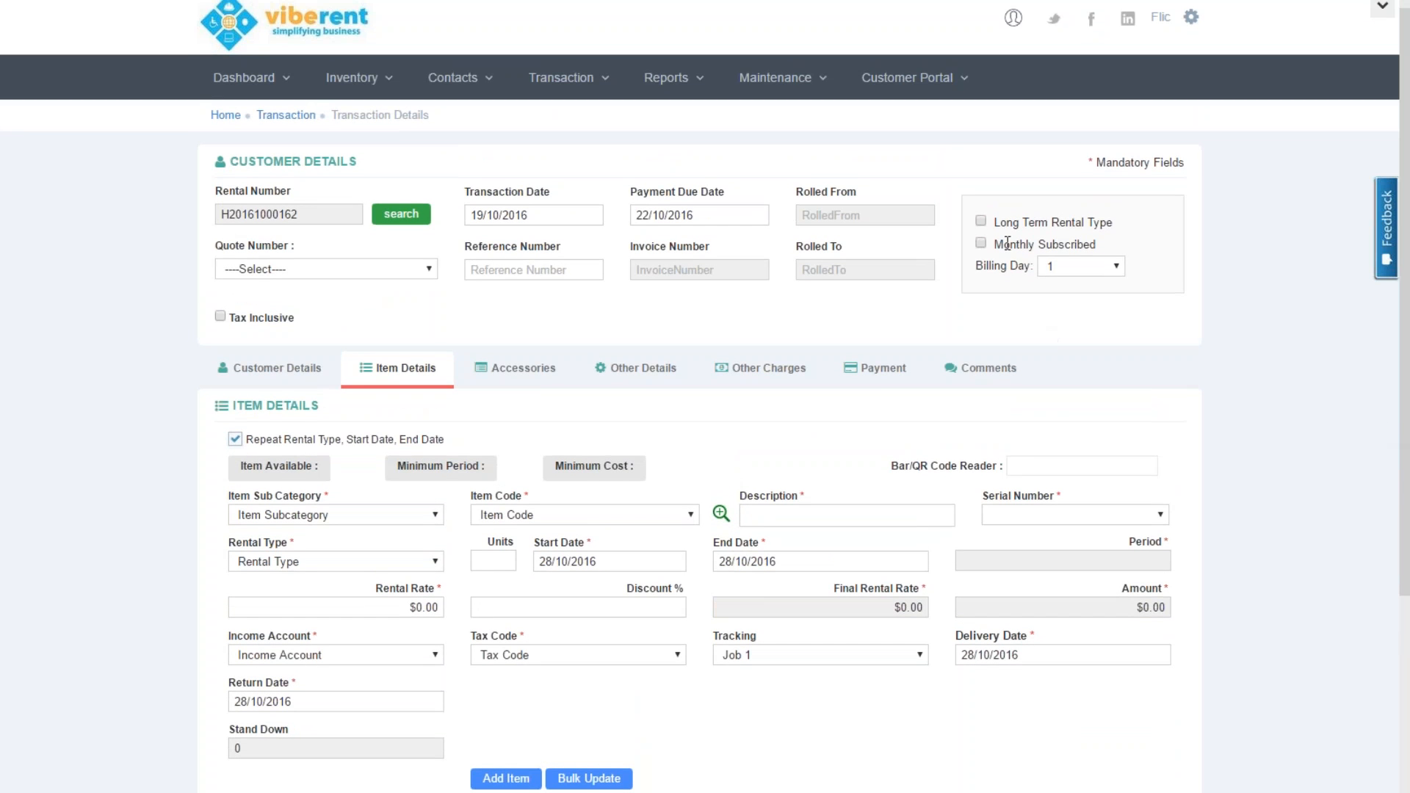
click(981, 221)
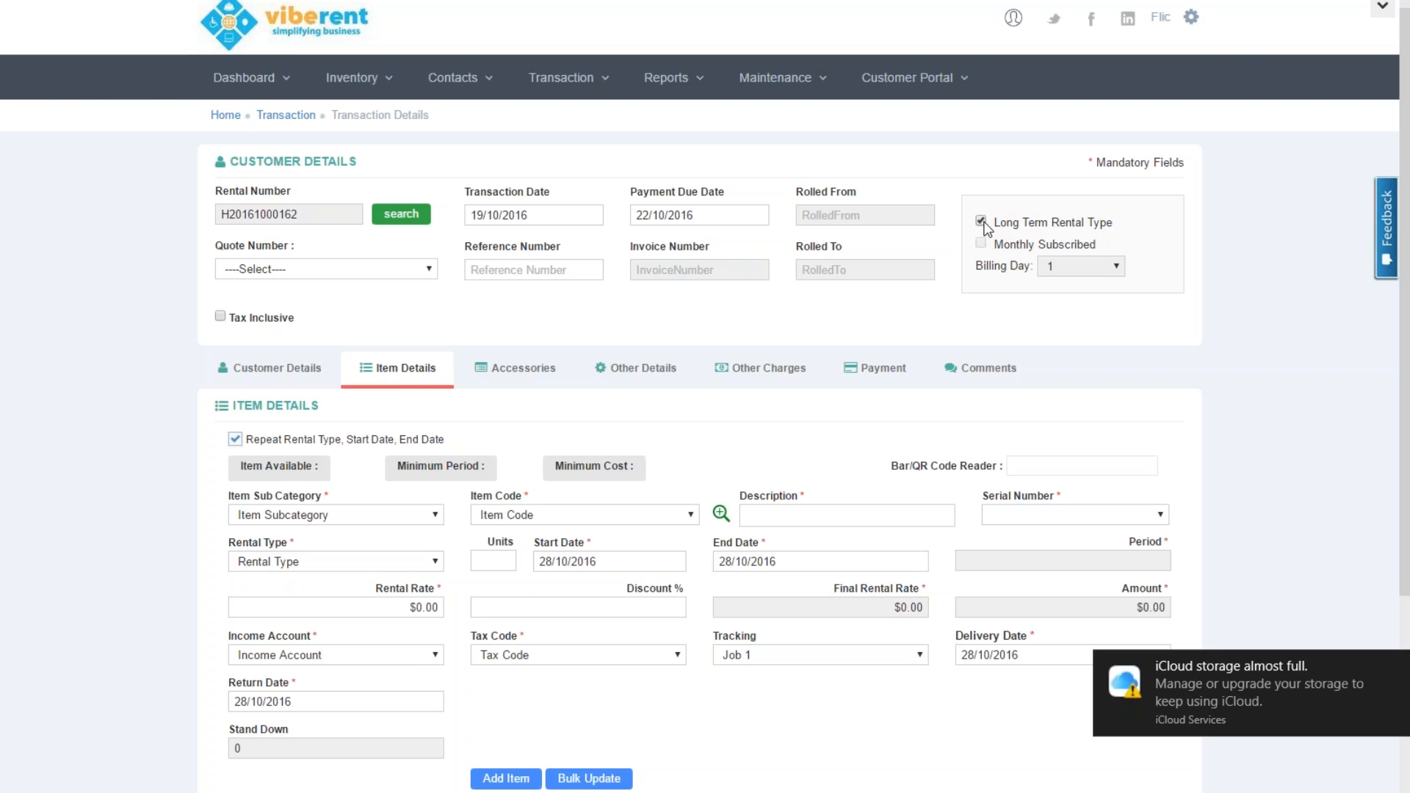
click(1394, 668)
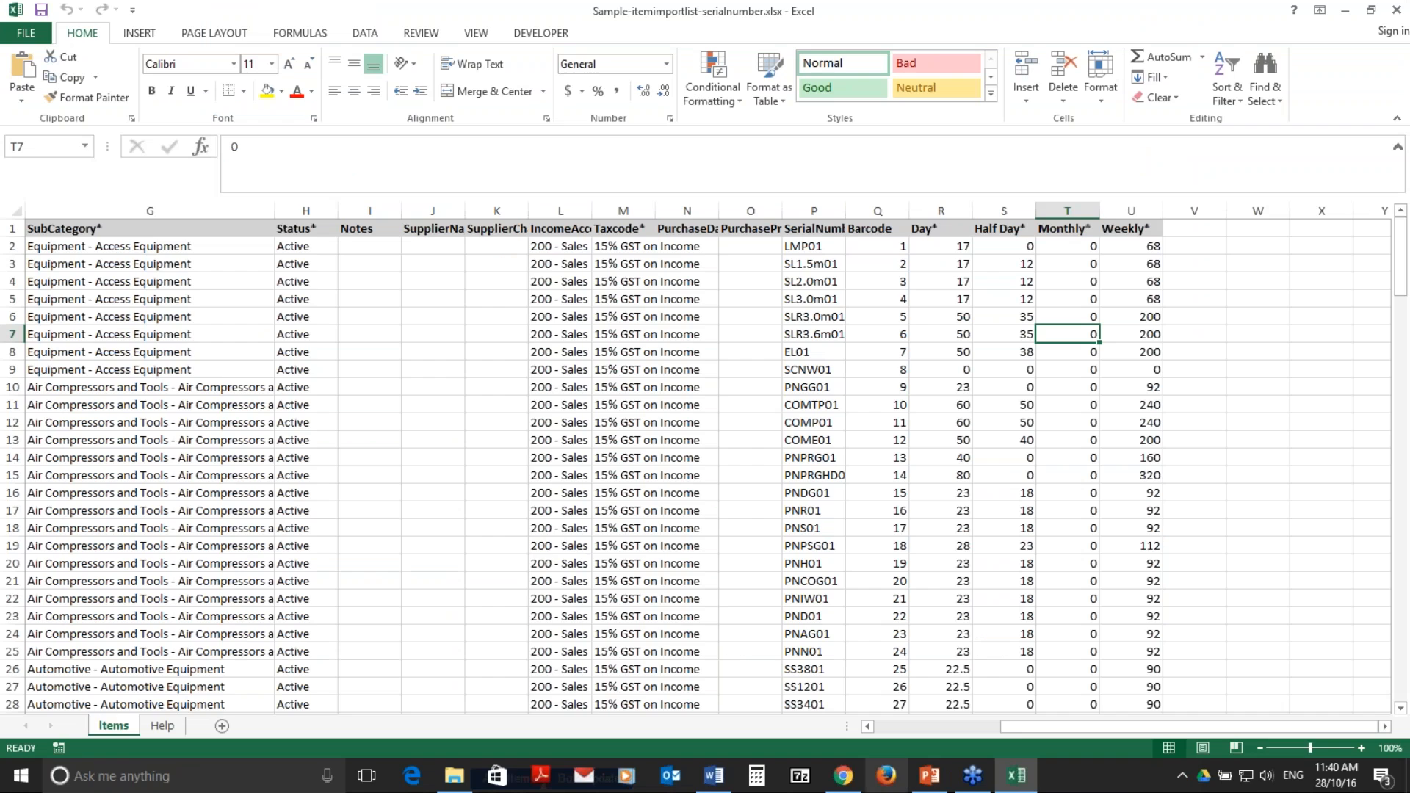
click(851, 780)
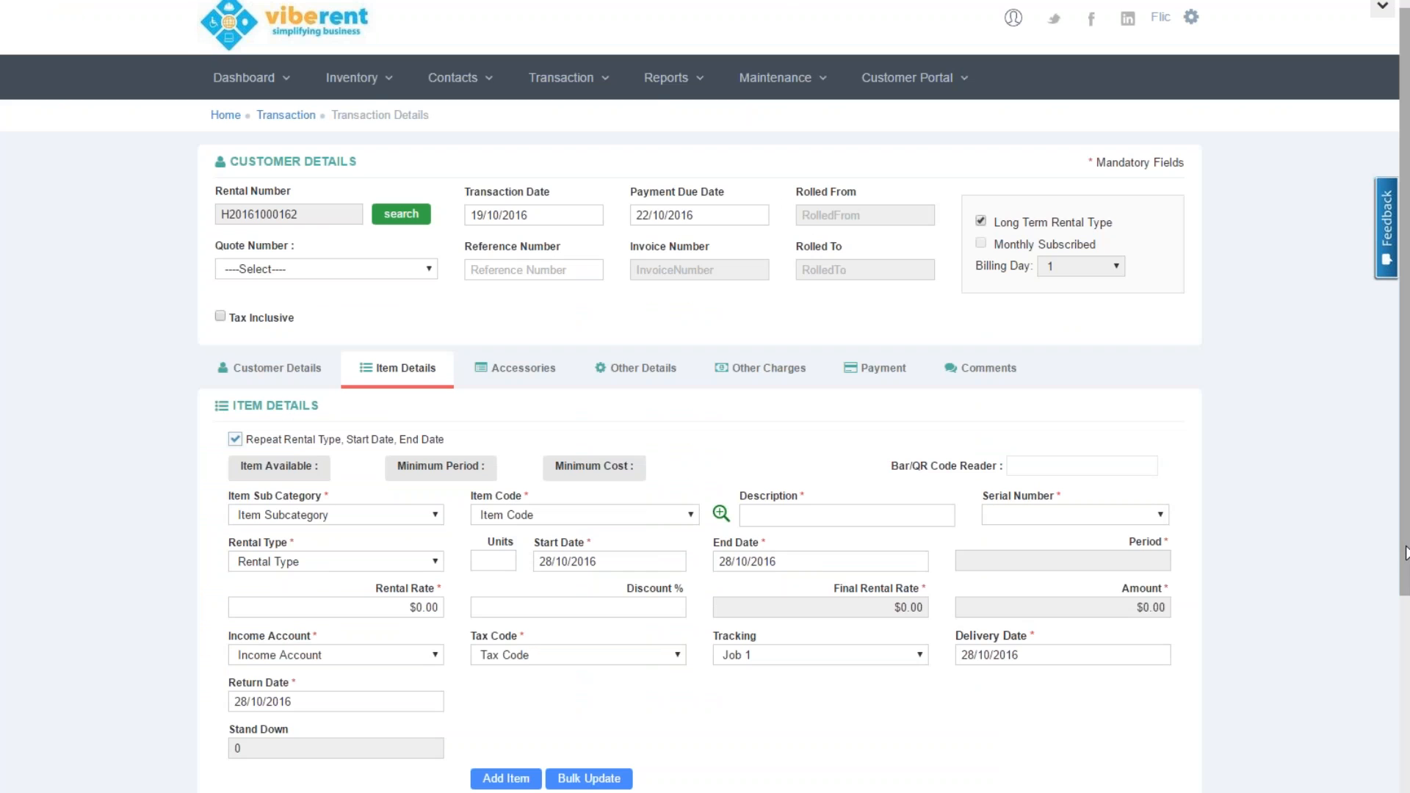
Open Manage Posting and filter the Oct/2016 invoice list to UnPosted invoices
drag(1405, 552, 1407, 734)
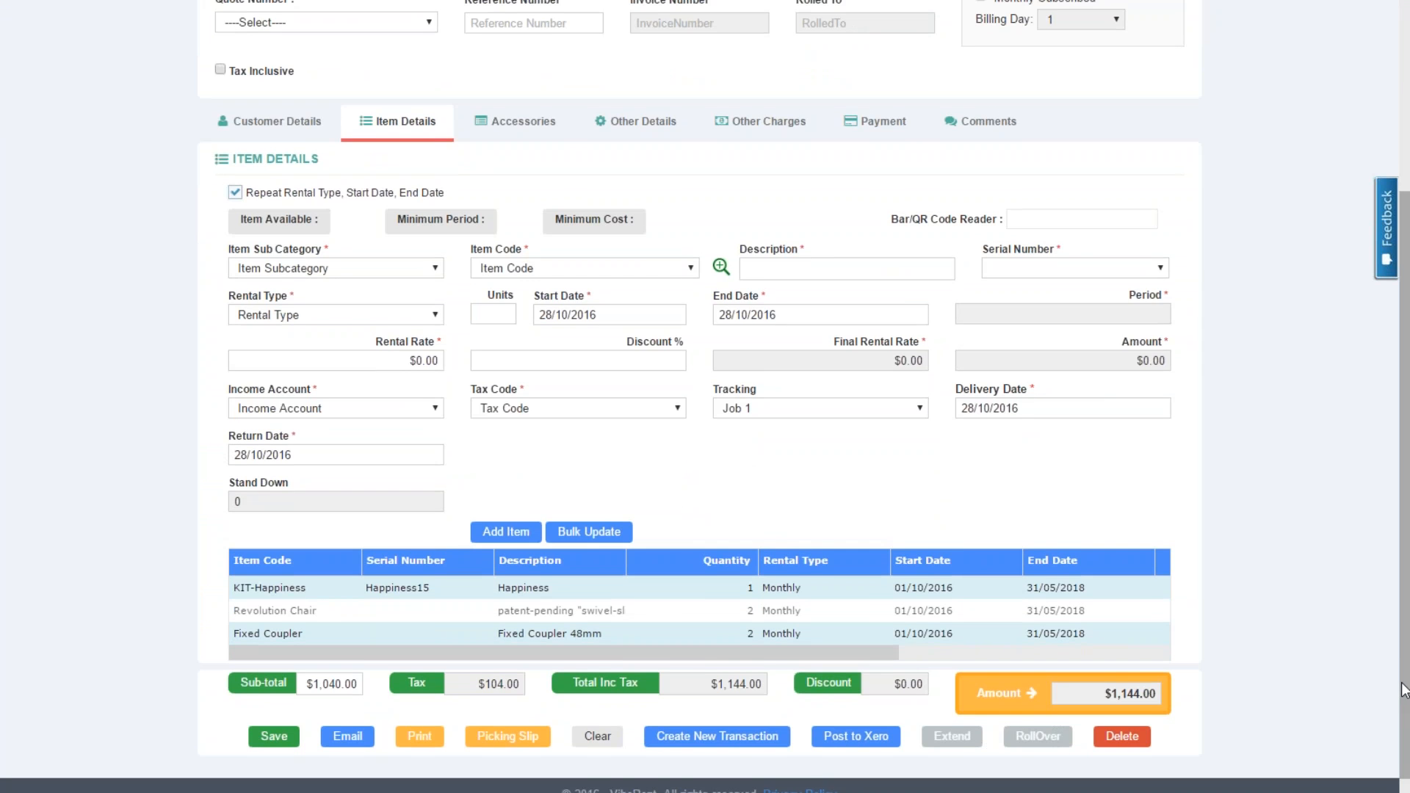
drag(1404, 682, 1380, 484)
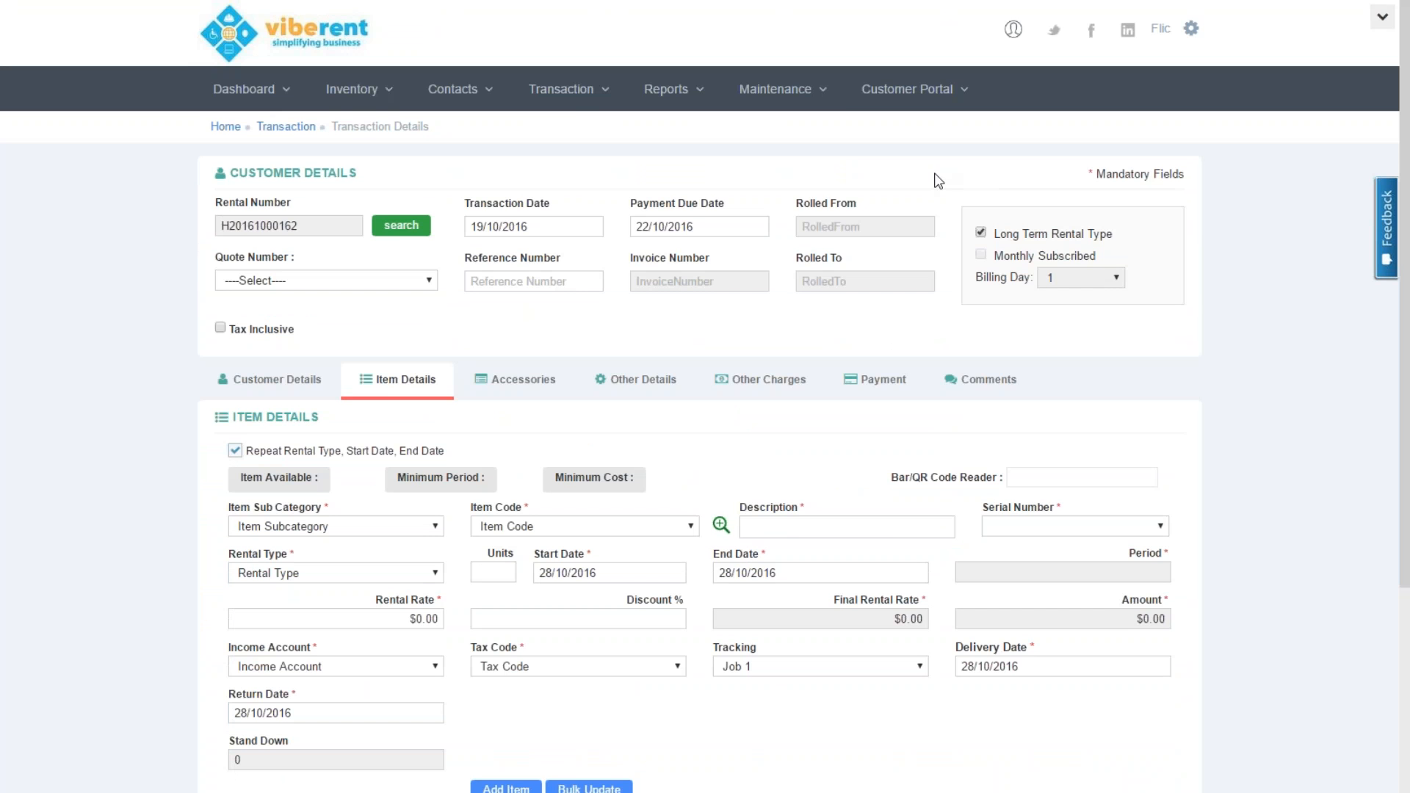
click(581, 94)
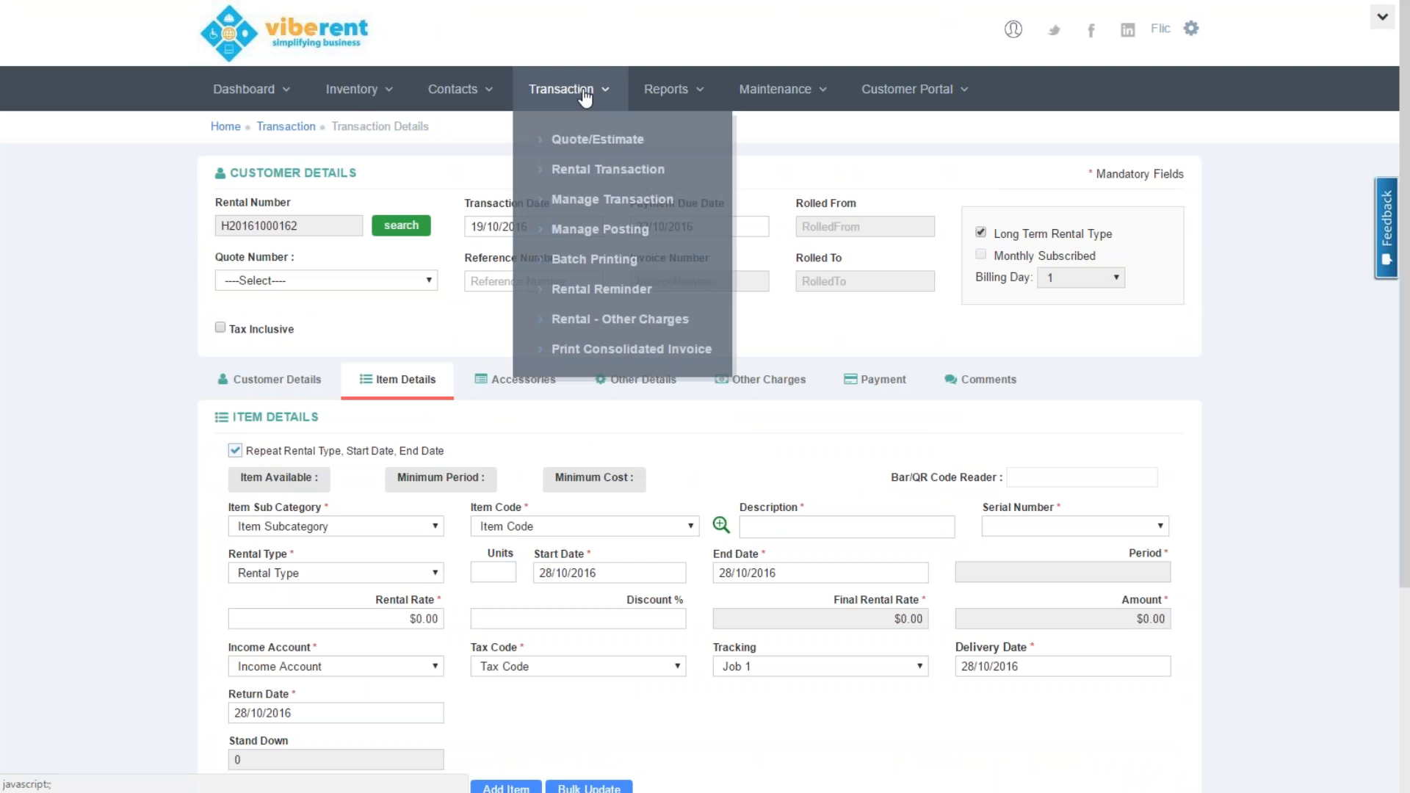
click(609, 229)
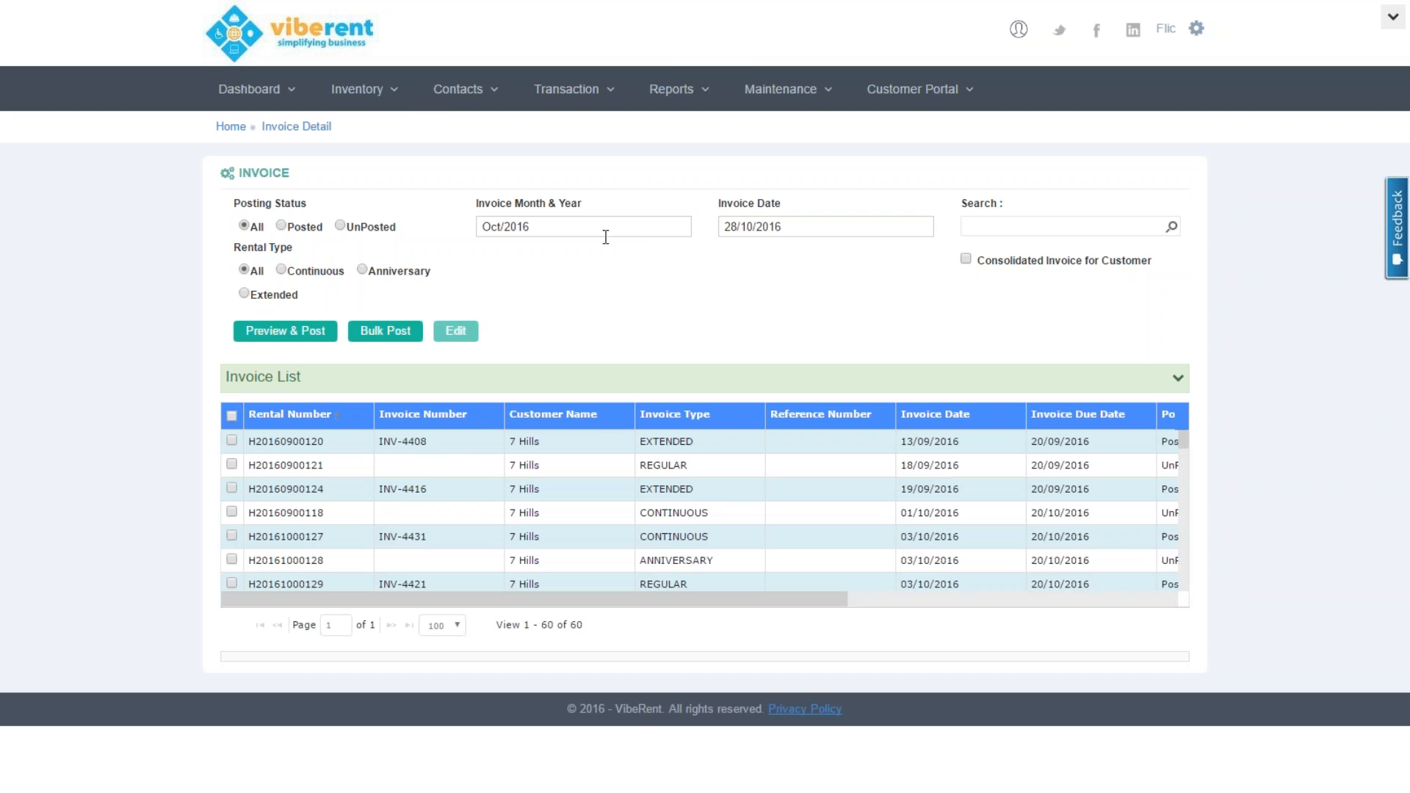
click(339, 226)
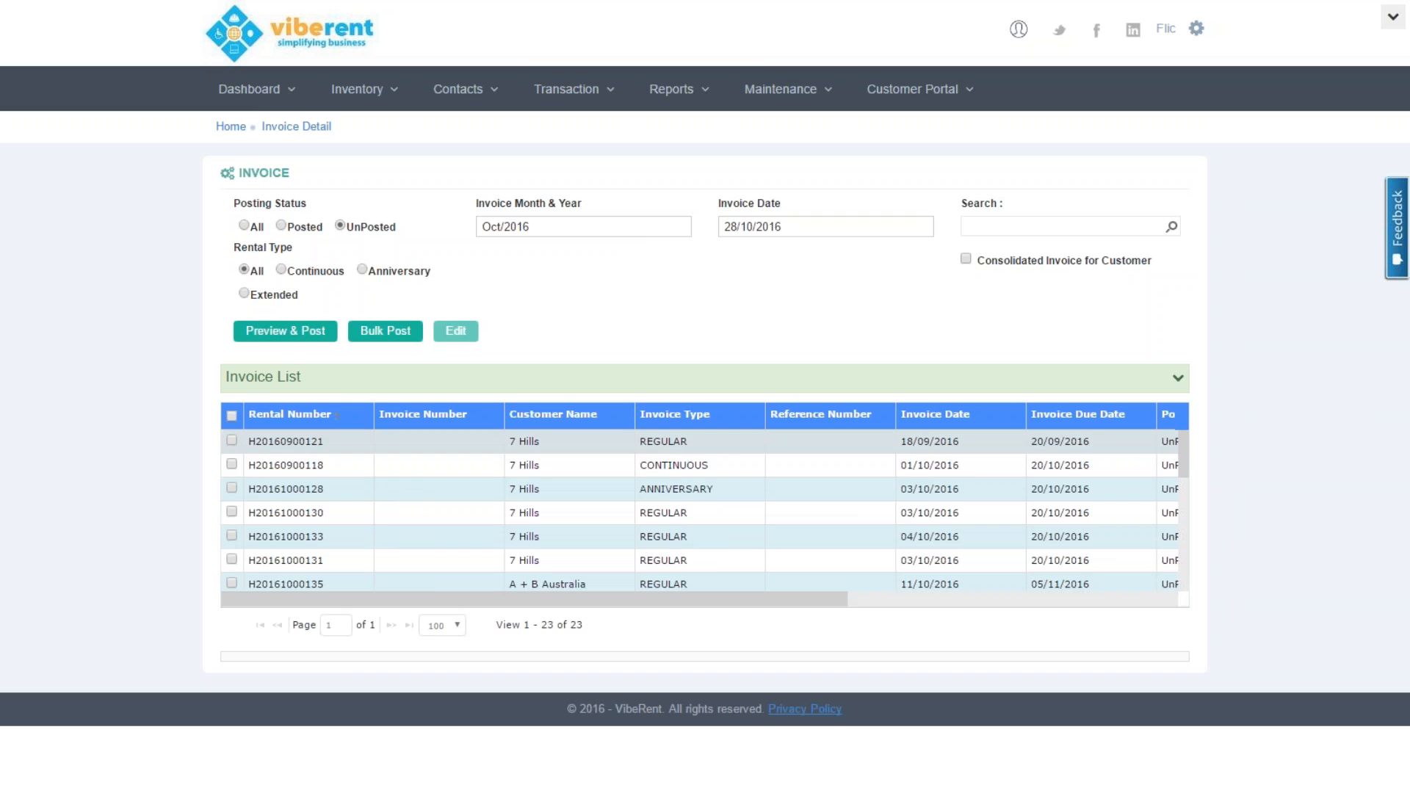
Select all 23 unposted invoices in the Invoice List
click(231, 440)
click(232, 464)
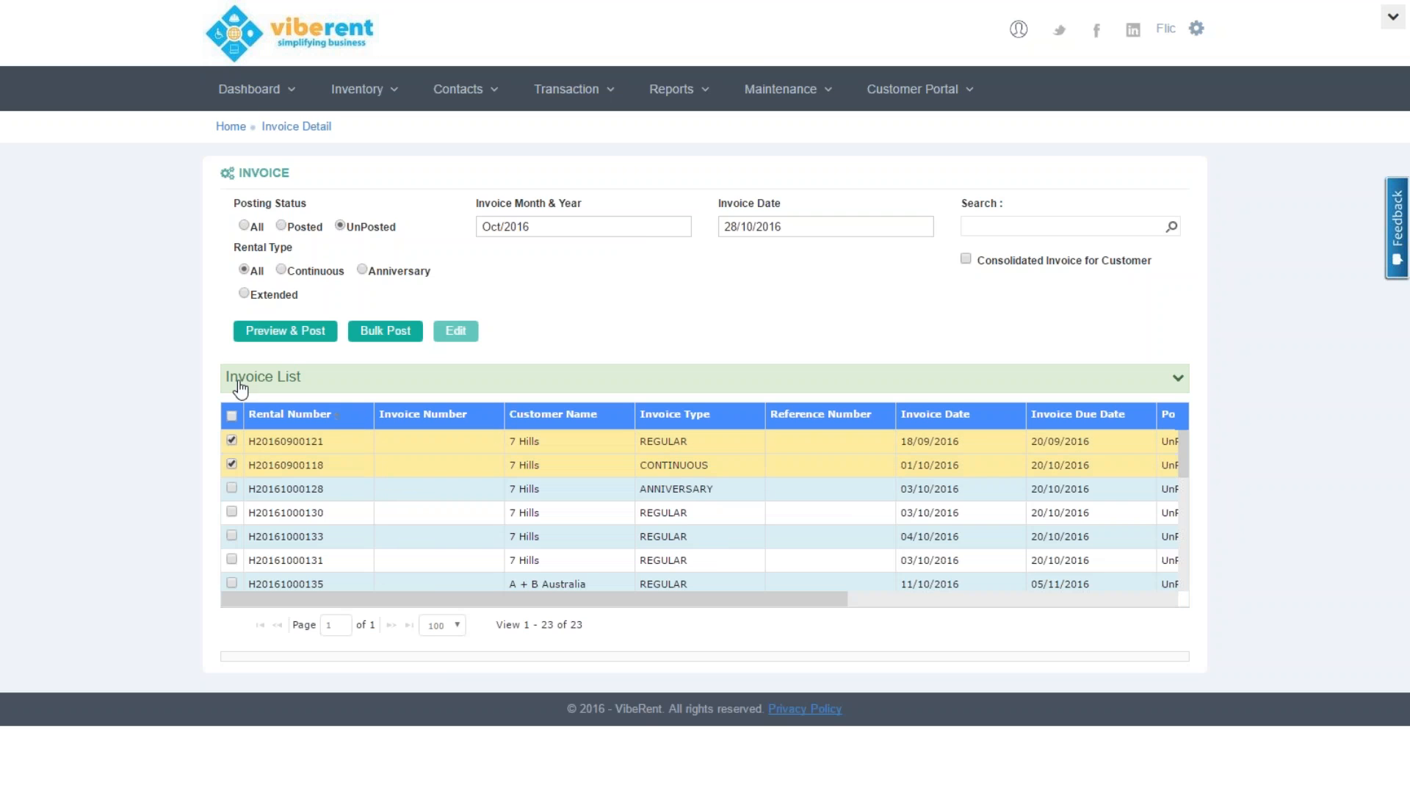
click(231, 415)
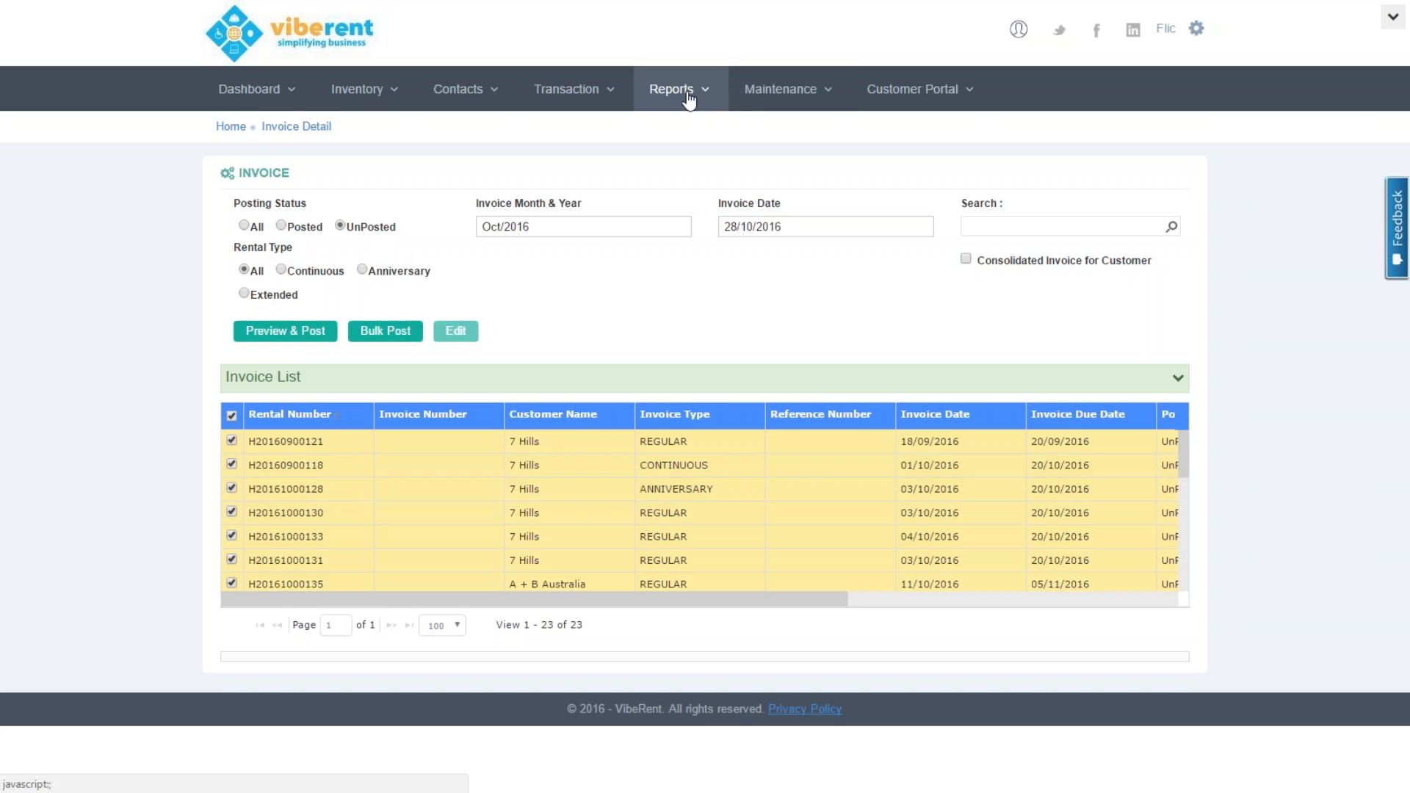
click(607, 88)
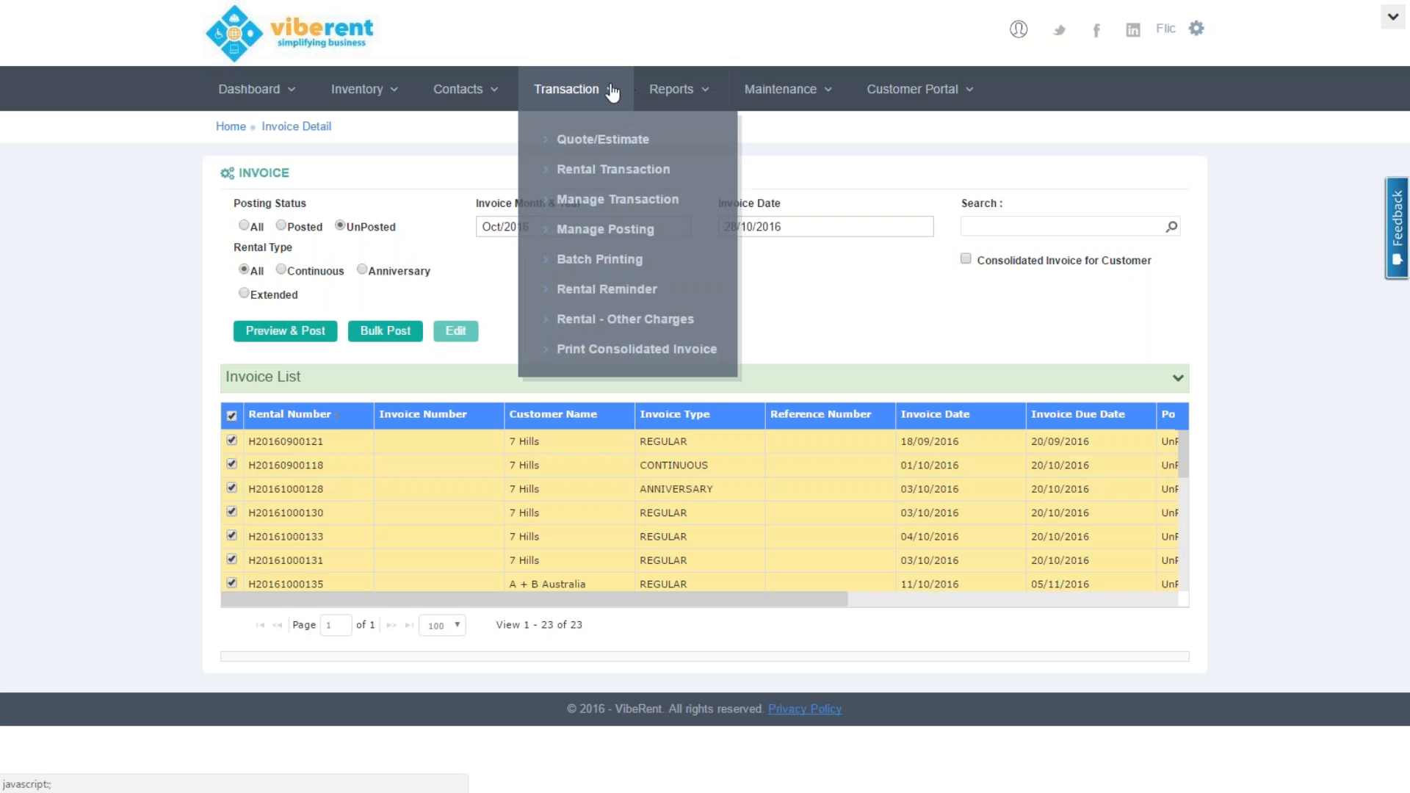
Start a 1-day stand down dated 28/10/2016 for the 42 Cafe & Bar rental
click(620, 199)
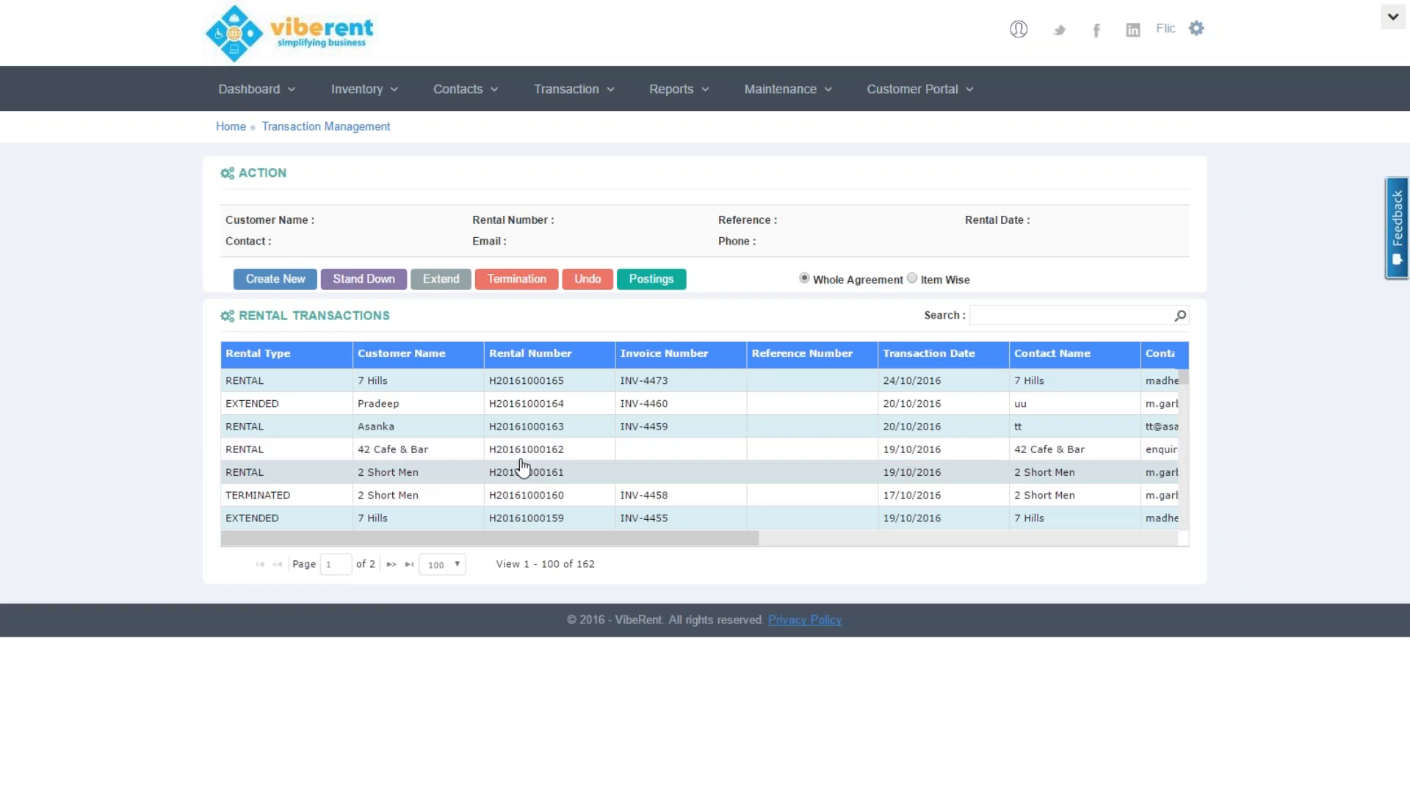
double_click(505, 451)
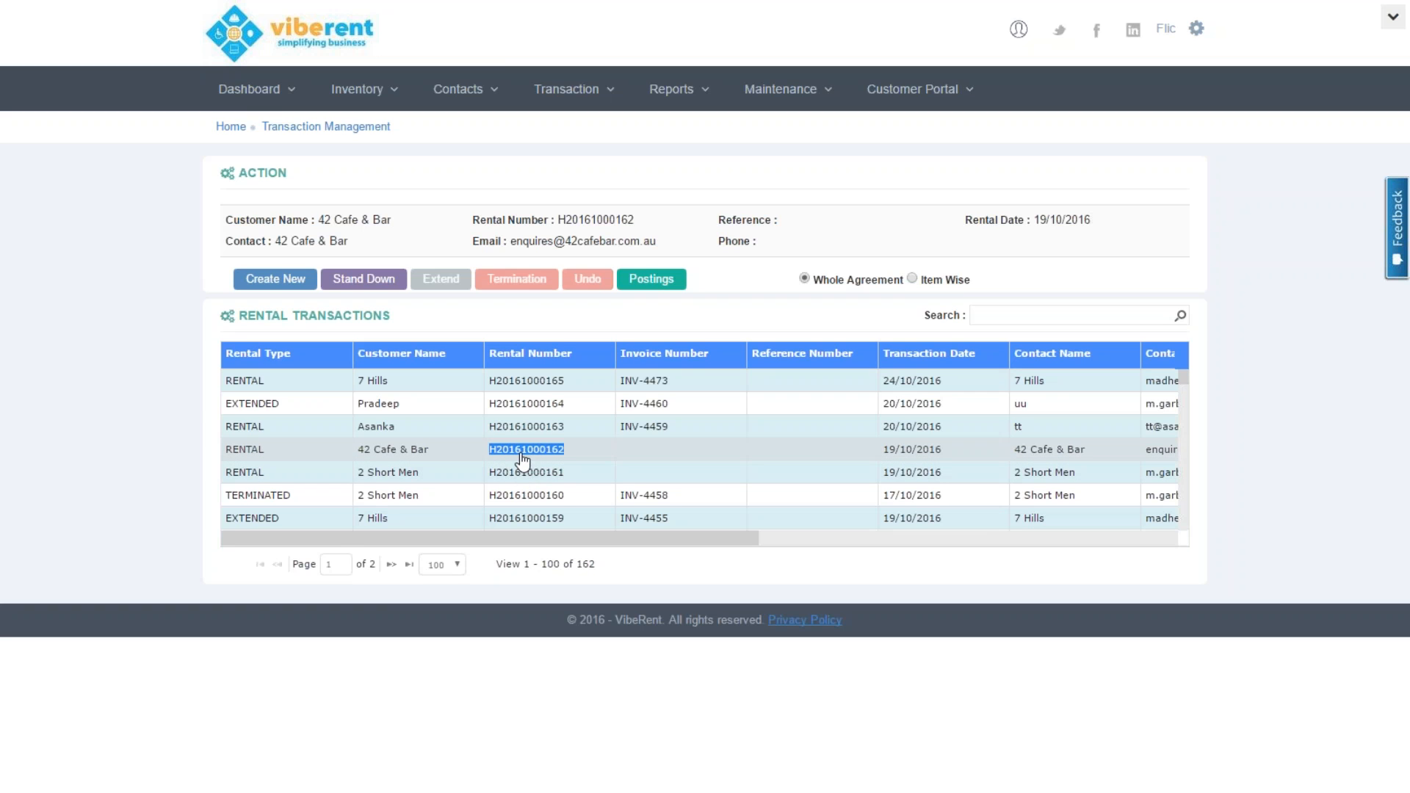
click(377, 285)
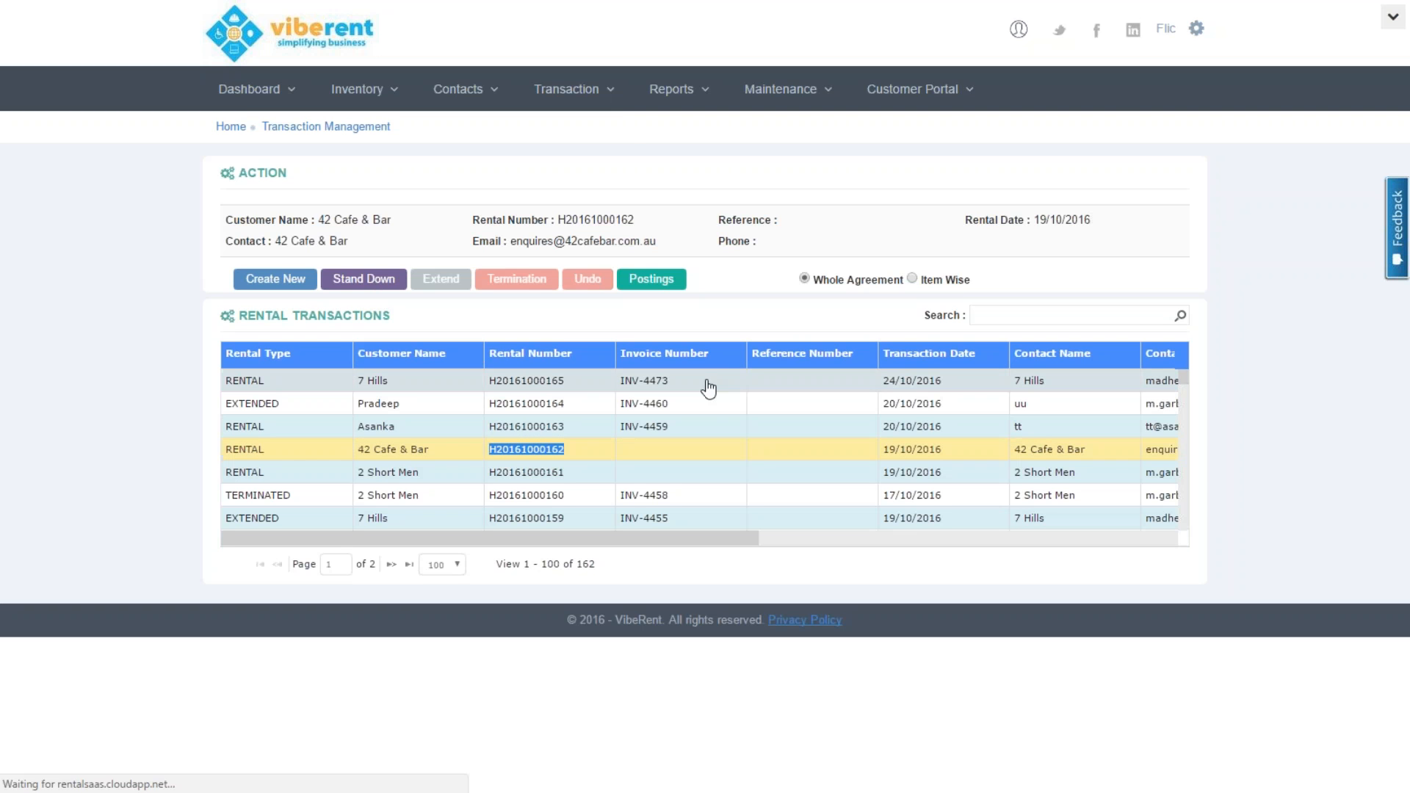
click(608, 100)
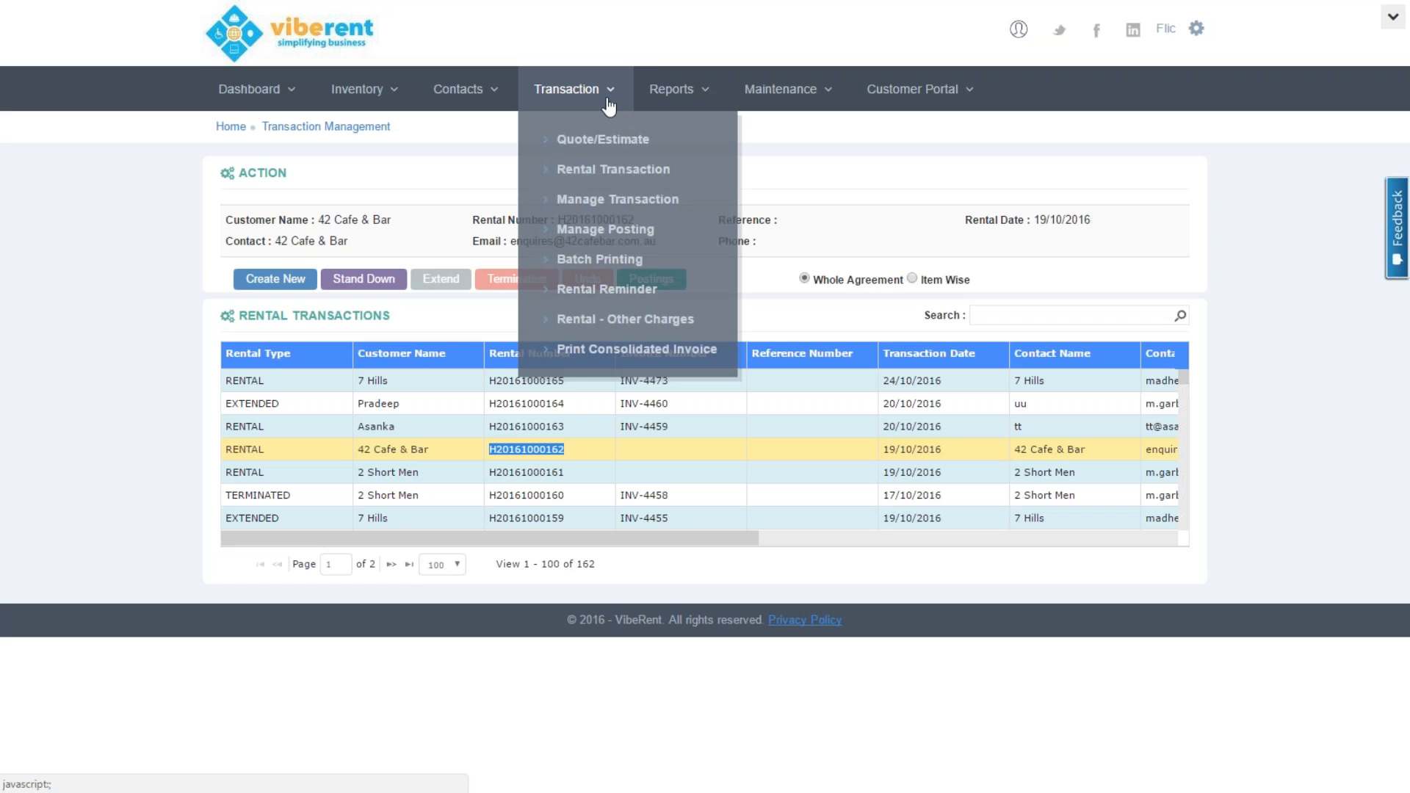
click(609, 230)
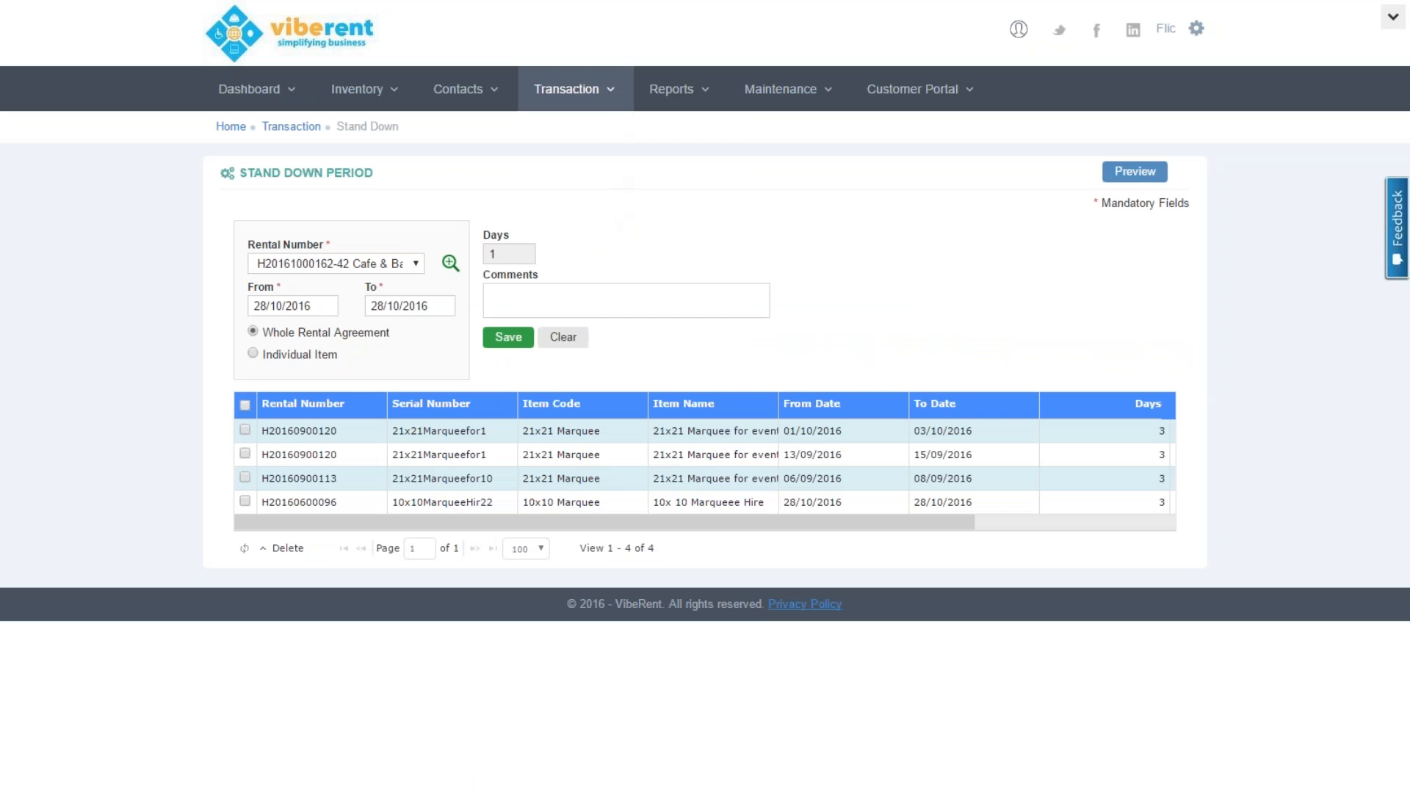
click(607, 91)
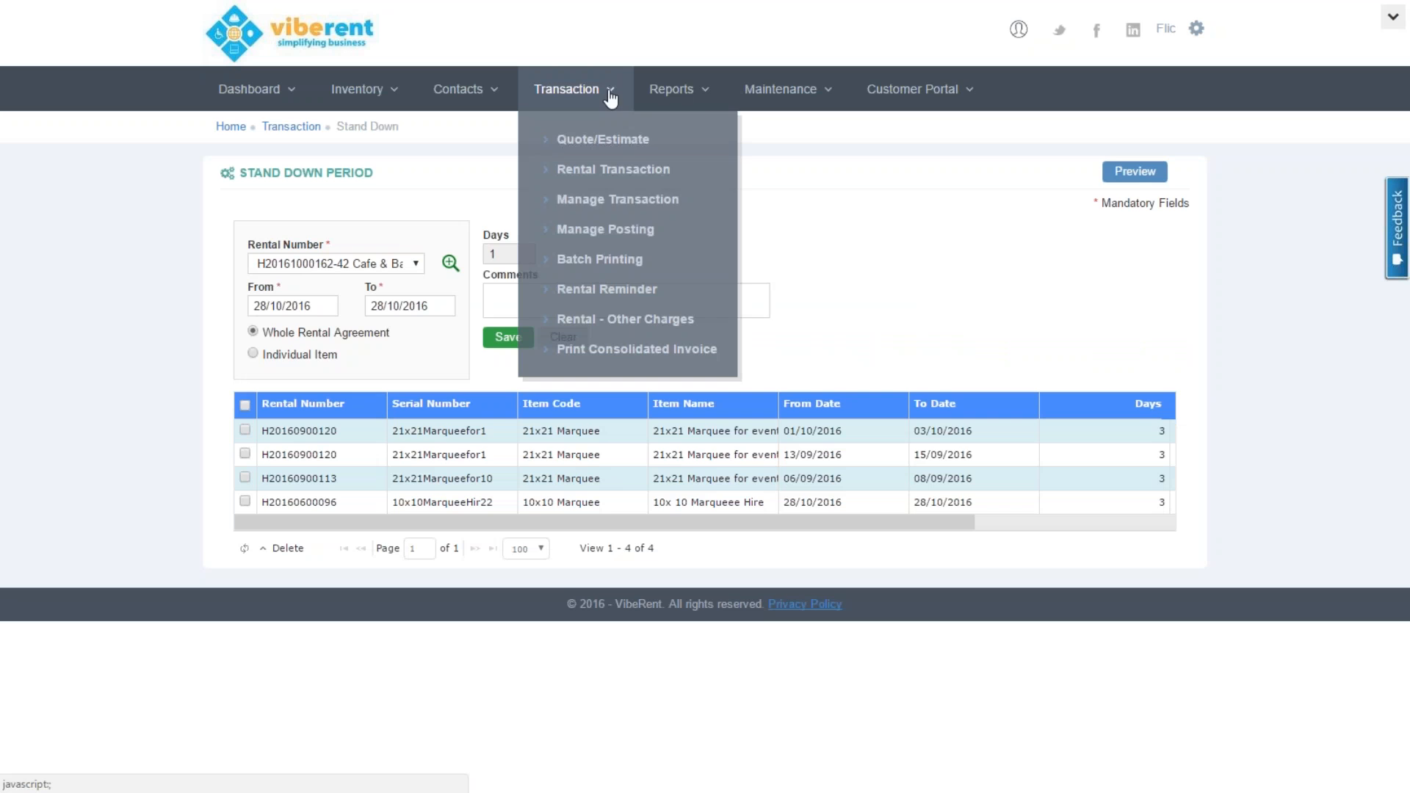
In Batch Printing, set the start date to 01/10/2016 and tick all 44 invoices
click(601, 268)
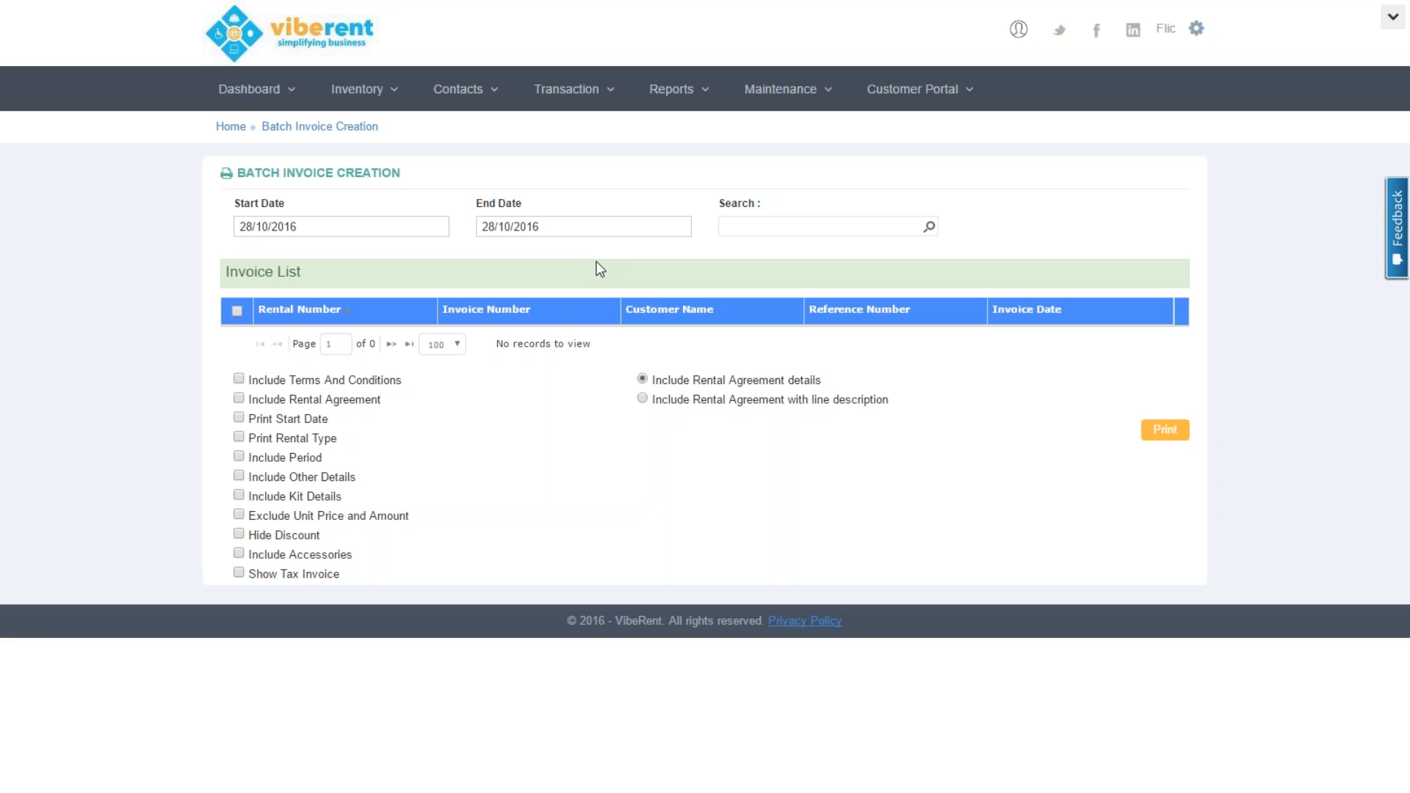
click(353, 228)
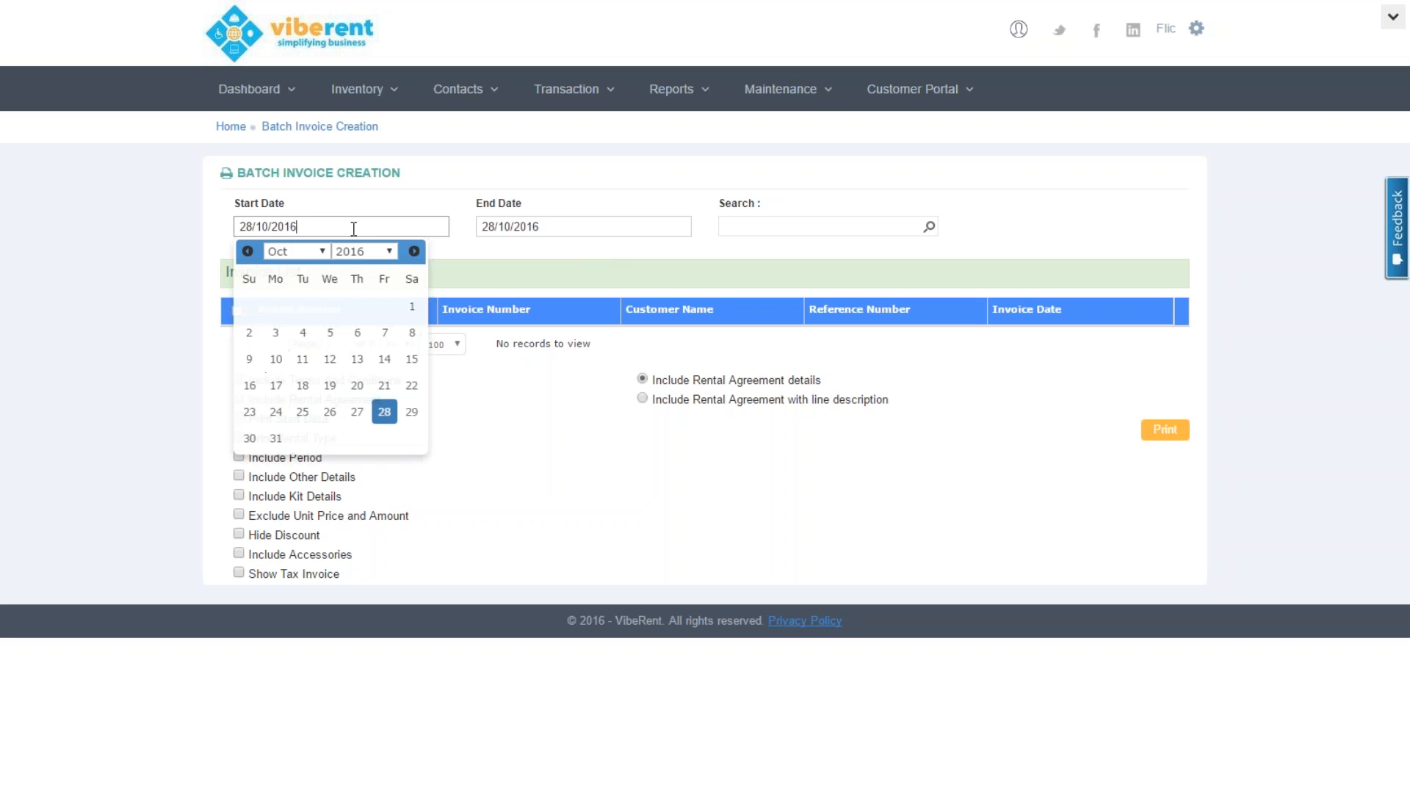
click(410, 306)
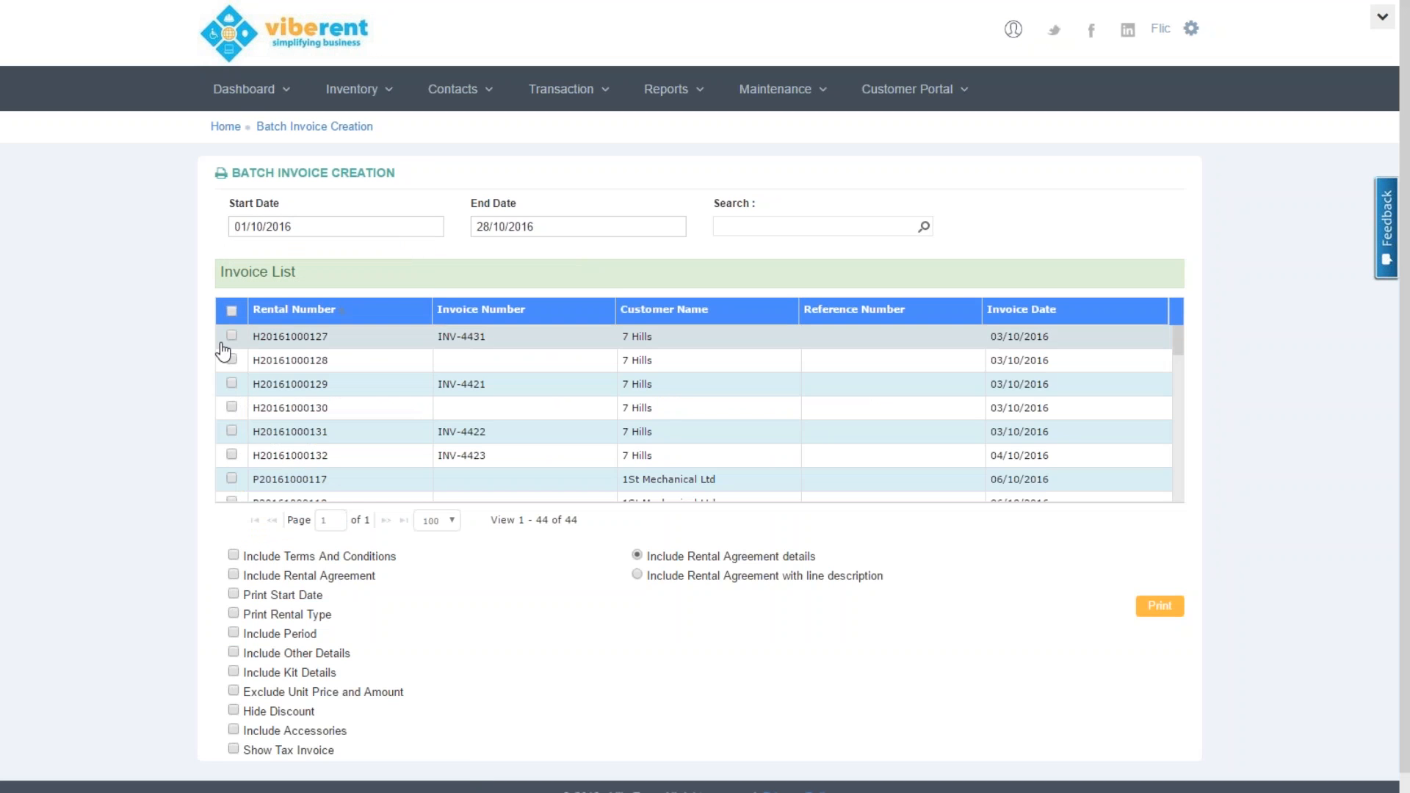
click(234, 310)
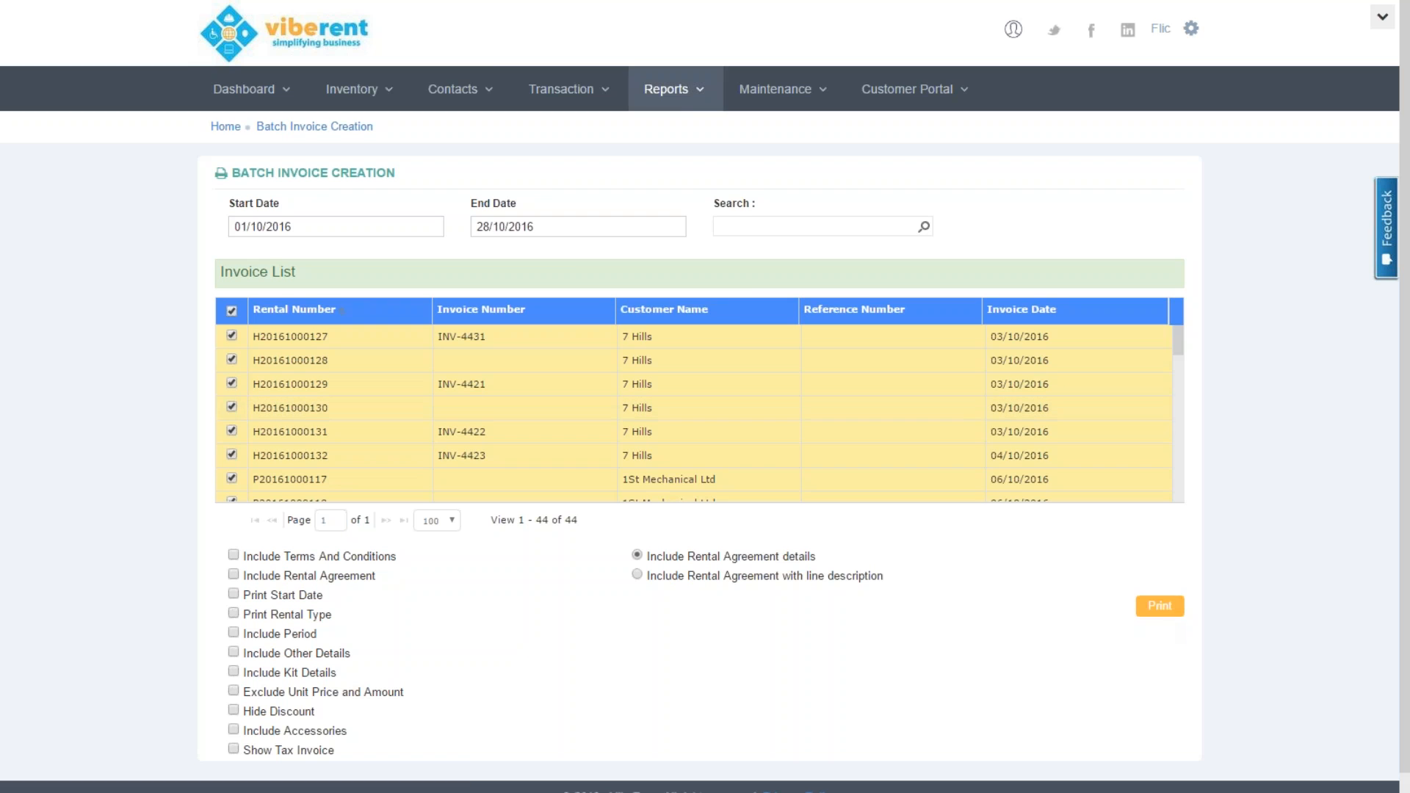
click(580, 96)
click(578, 169)
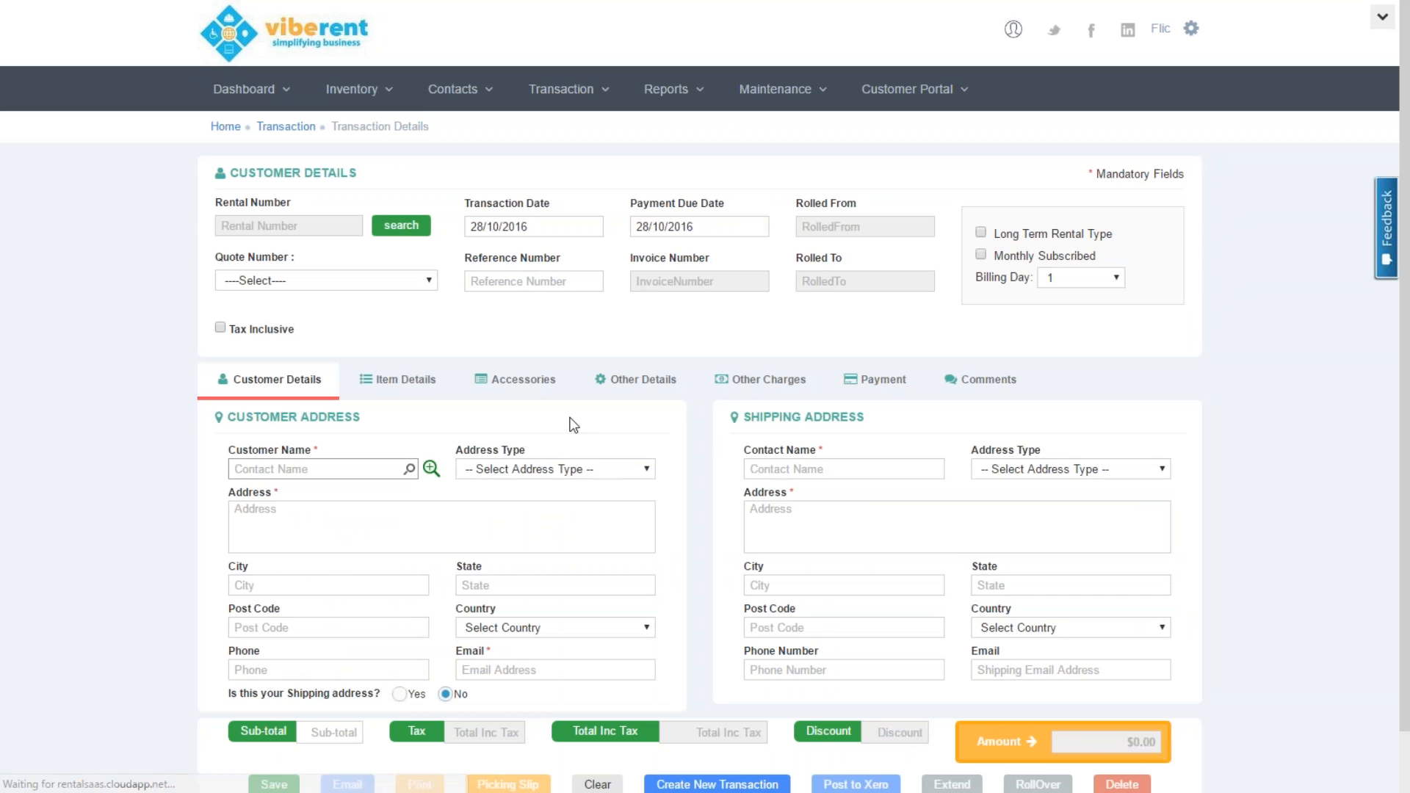
Load the 42 Cafe & Bar rental dated 19/10/2016, payment due 22/10/2016, and scroll its details
click(404, 228)
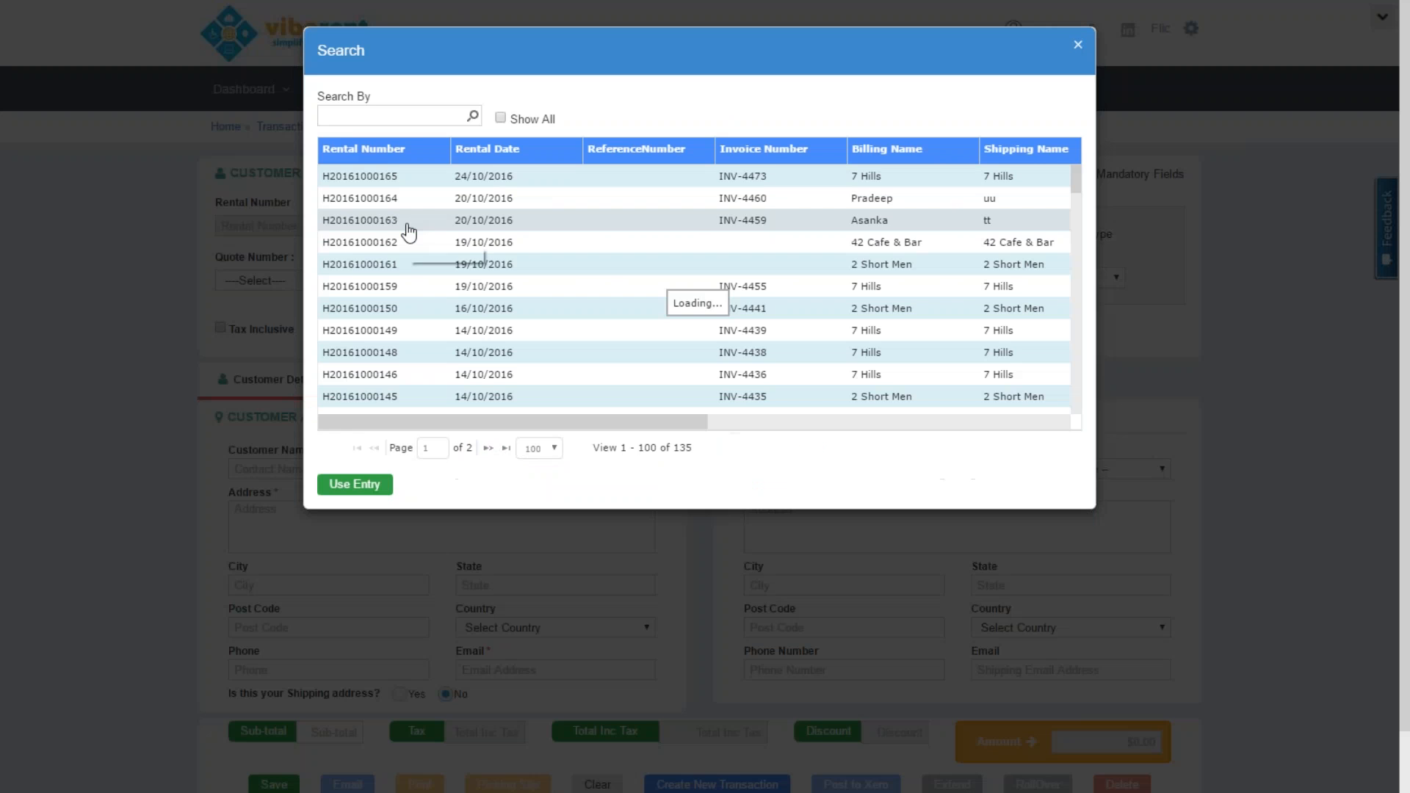
double_click(393, 242)
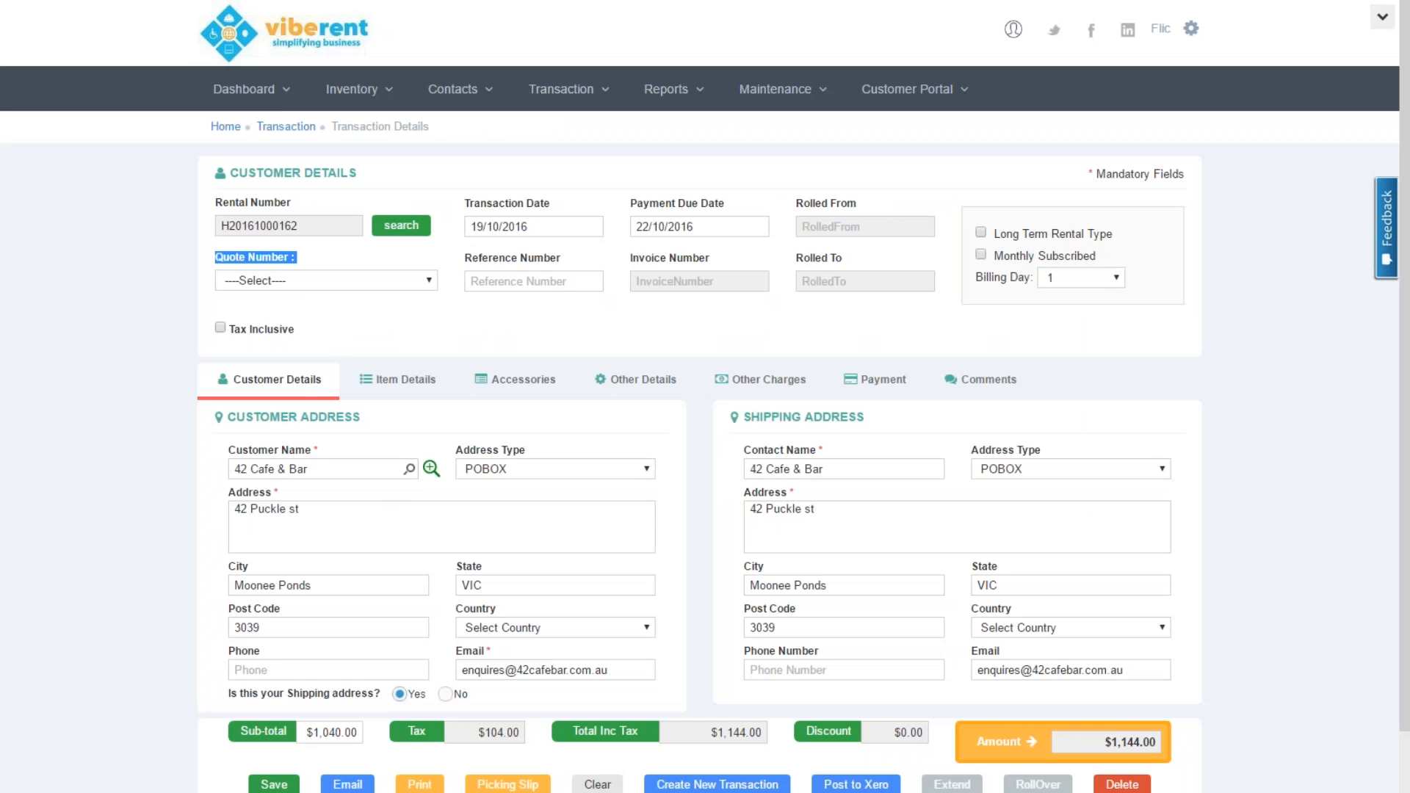
scroll(1407, 587, down, 1)
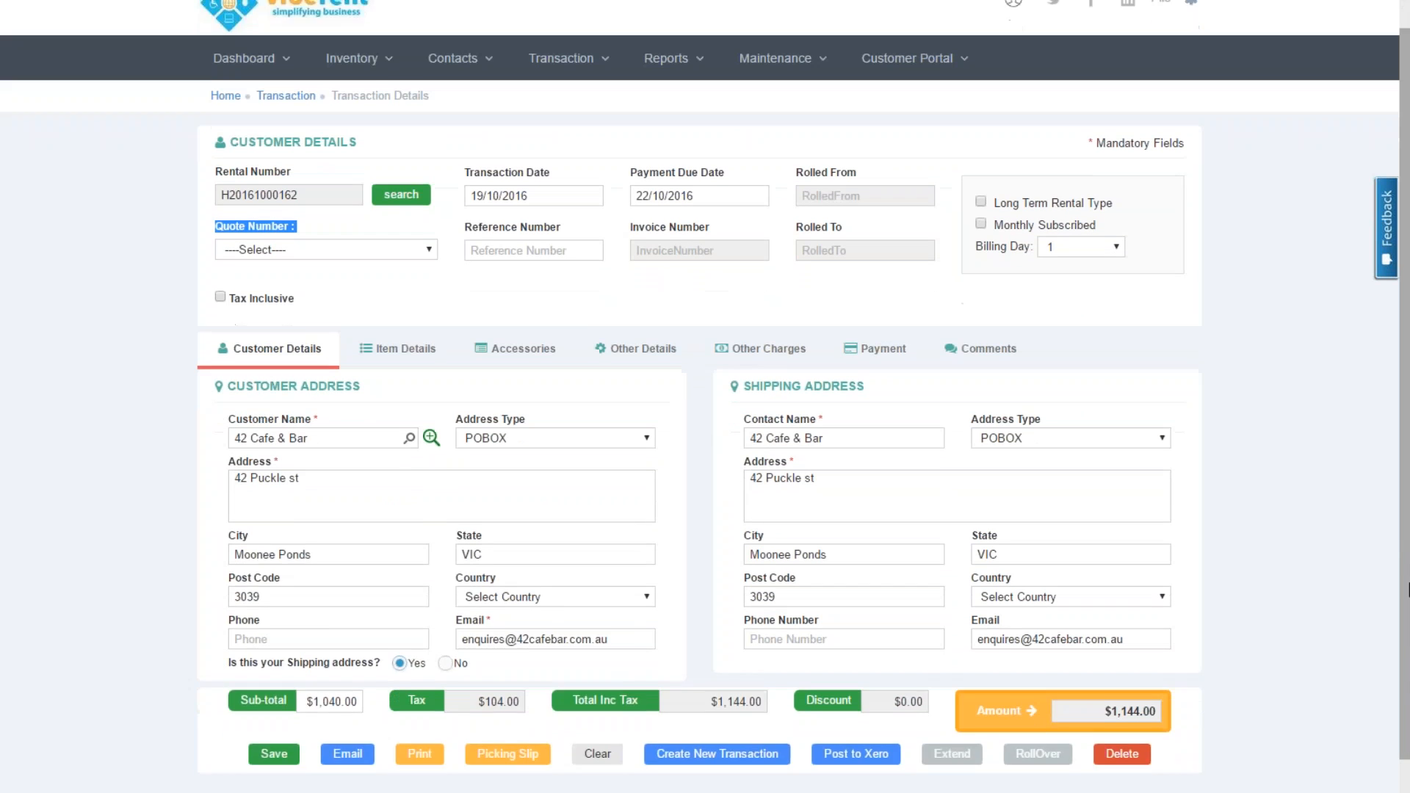
scroll(1408, 587, down, 1)
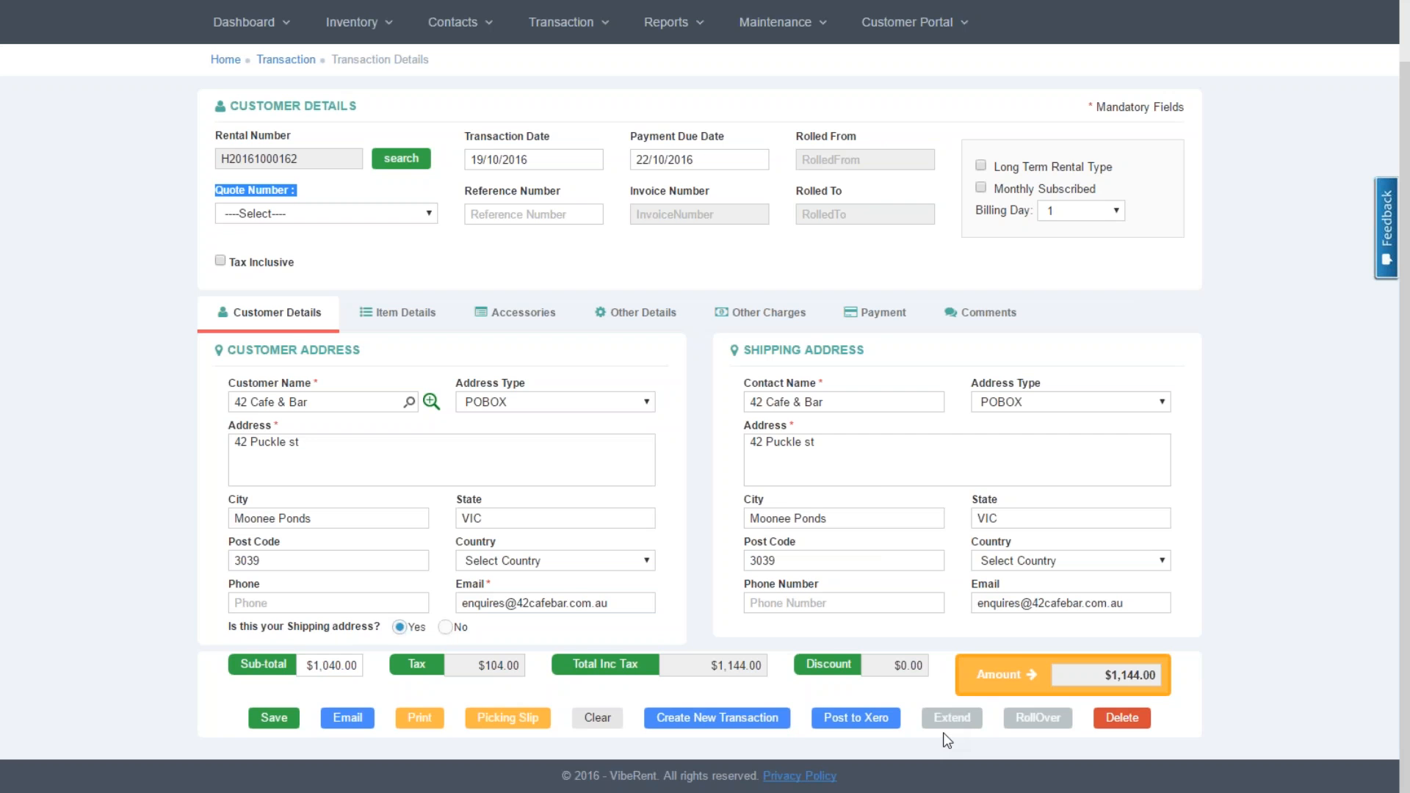
scroll(1404, 556, up, 1)
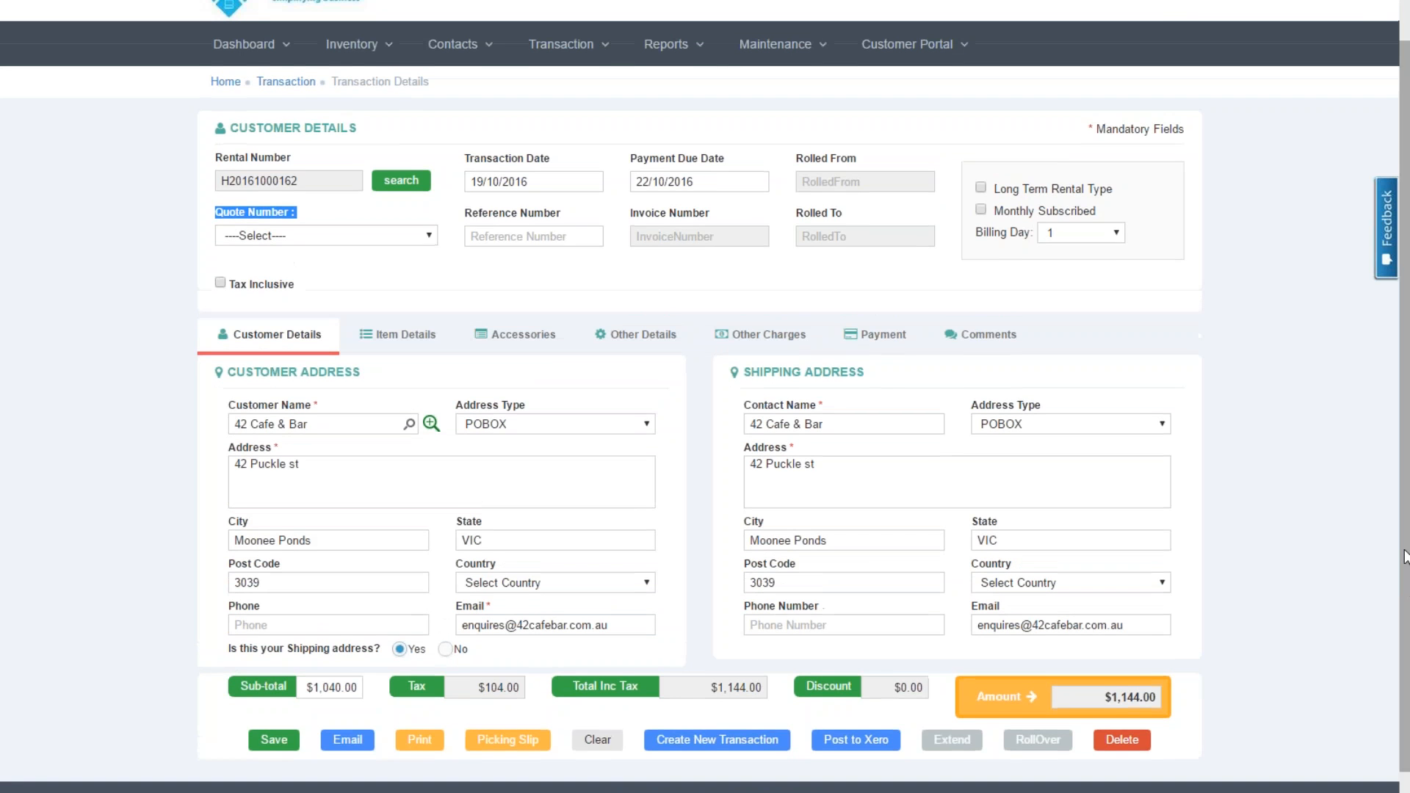
scroll(1404, 556, up, 2)
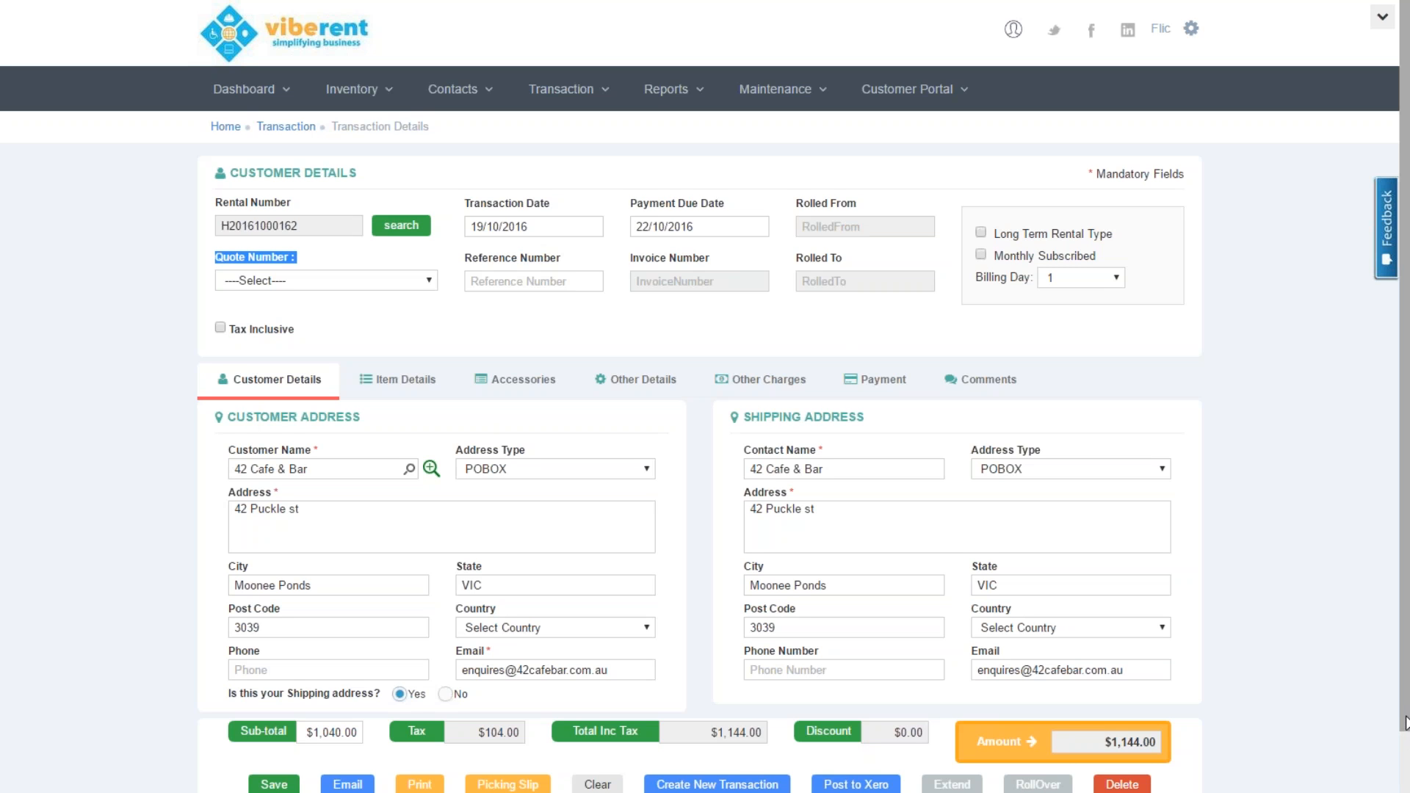
scroll(1406, 723, down, 1)
click(514, 717)
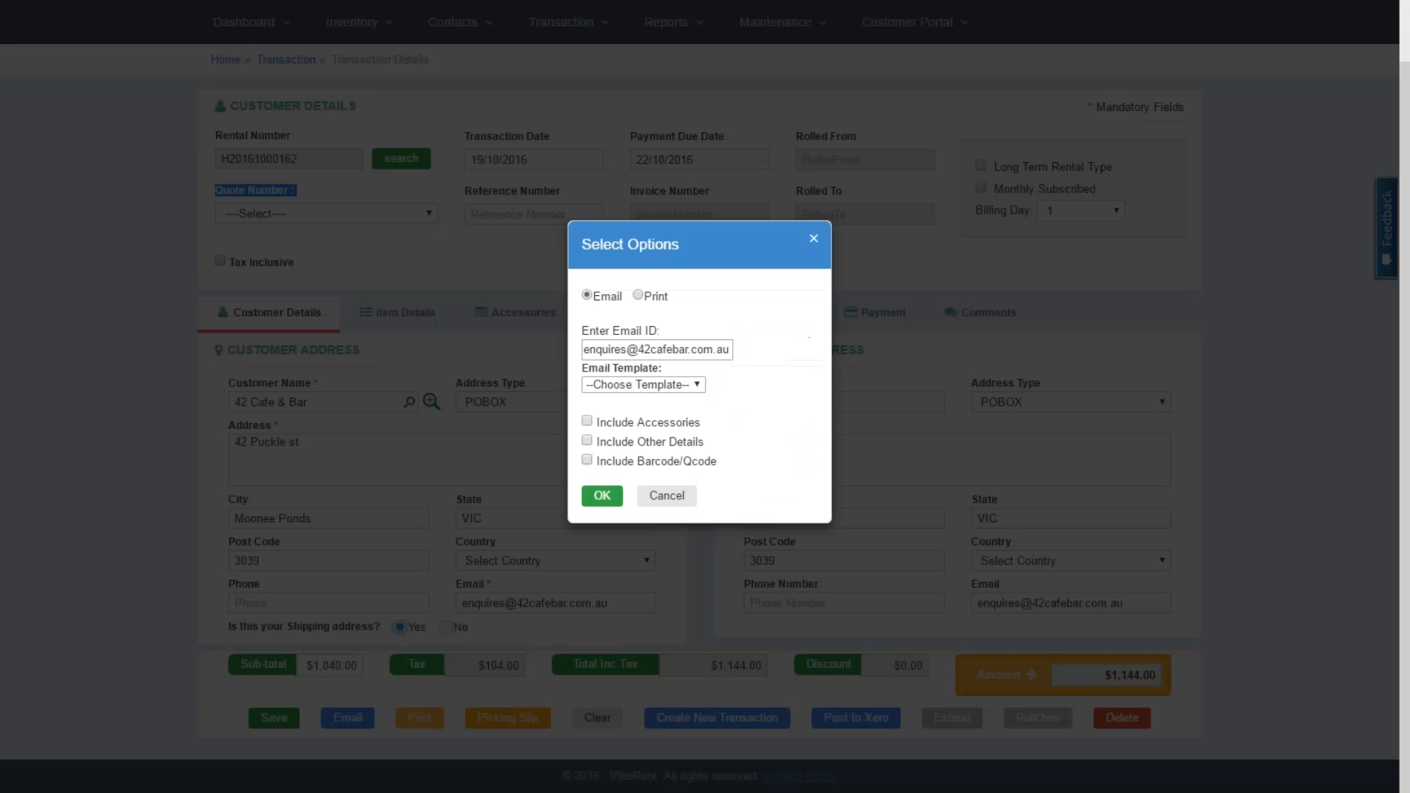
click(647, 293)
click(638, 296)
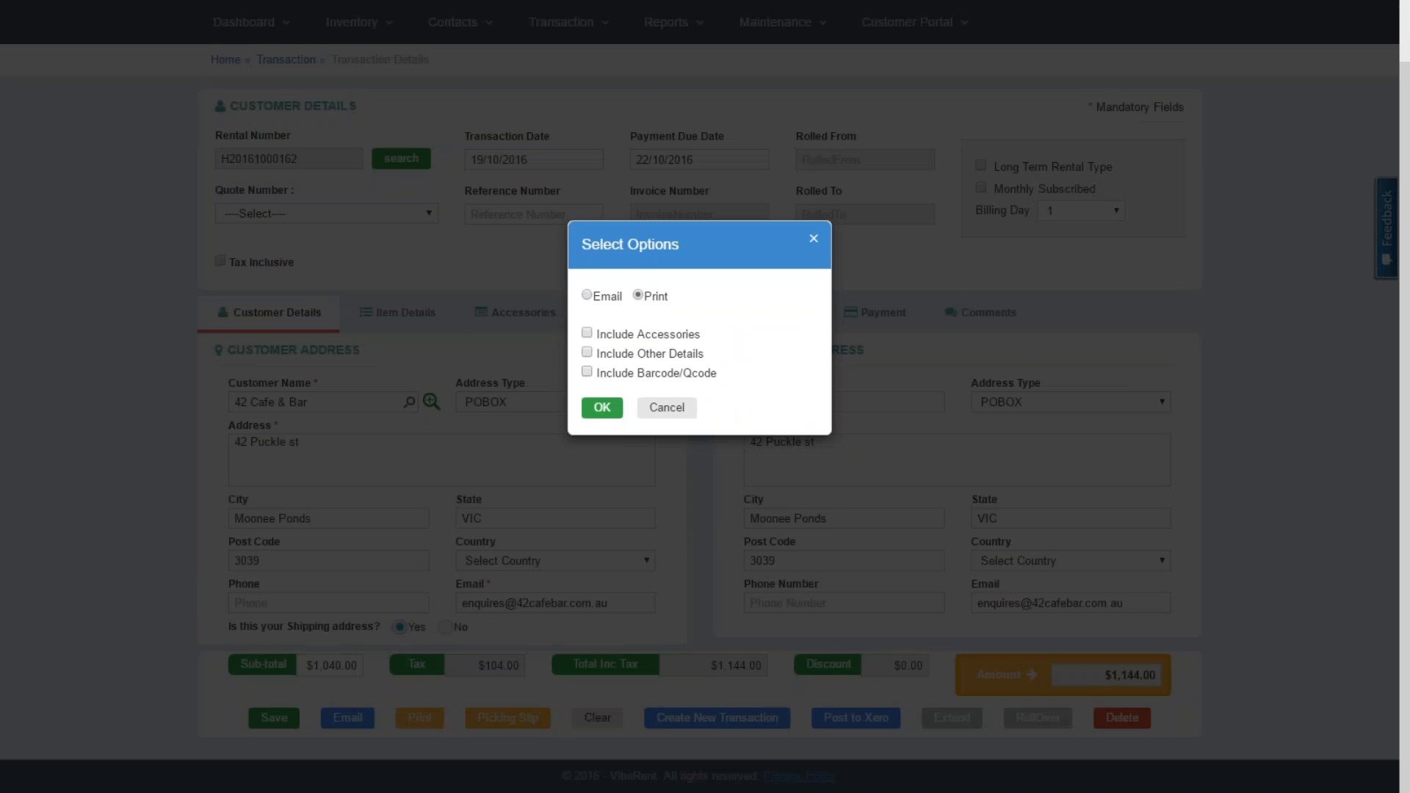
click(587, 352)
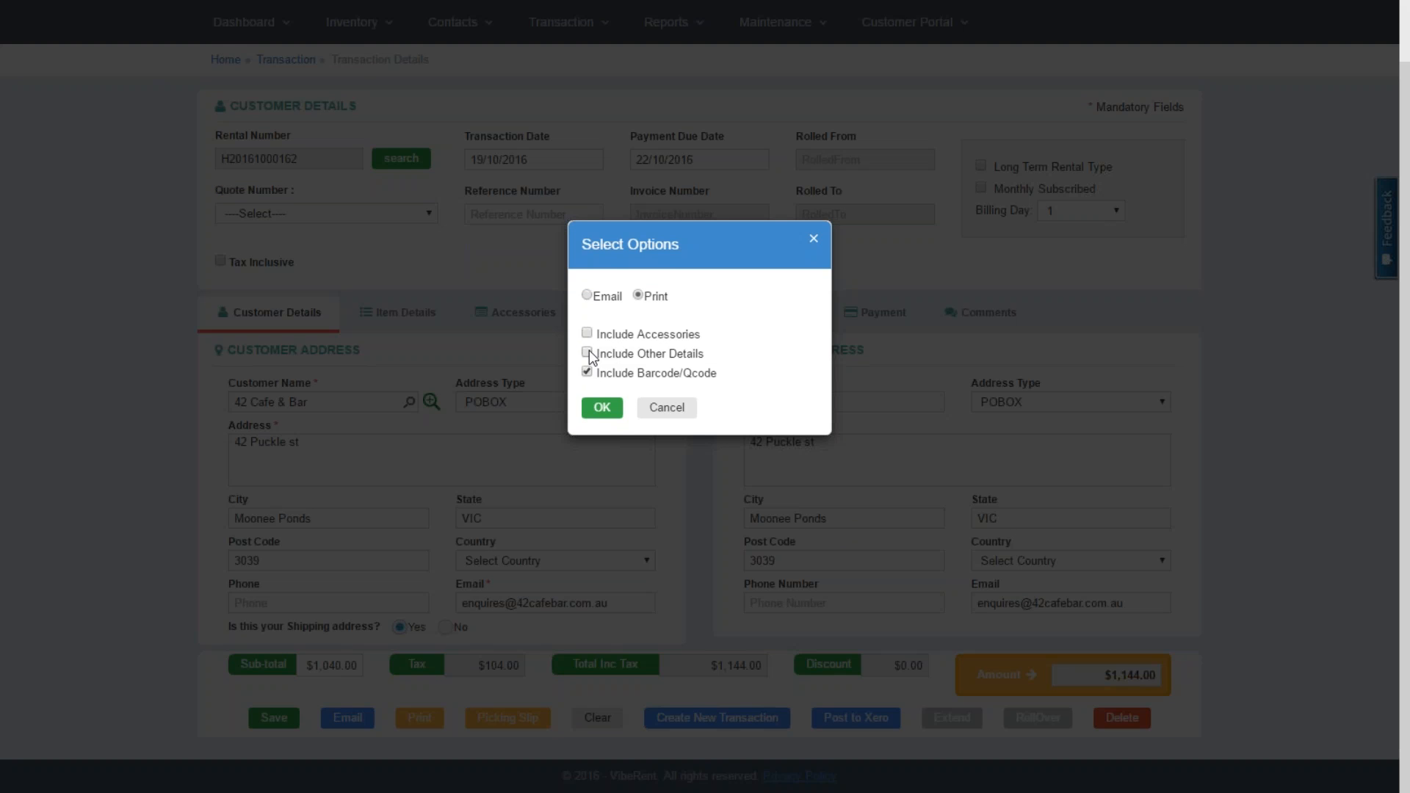
click(598, 403)
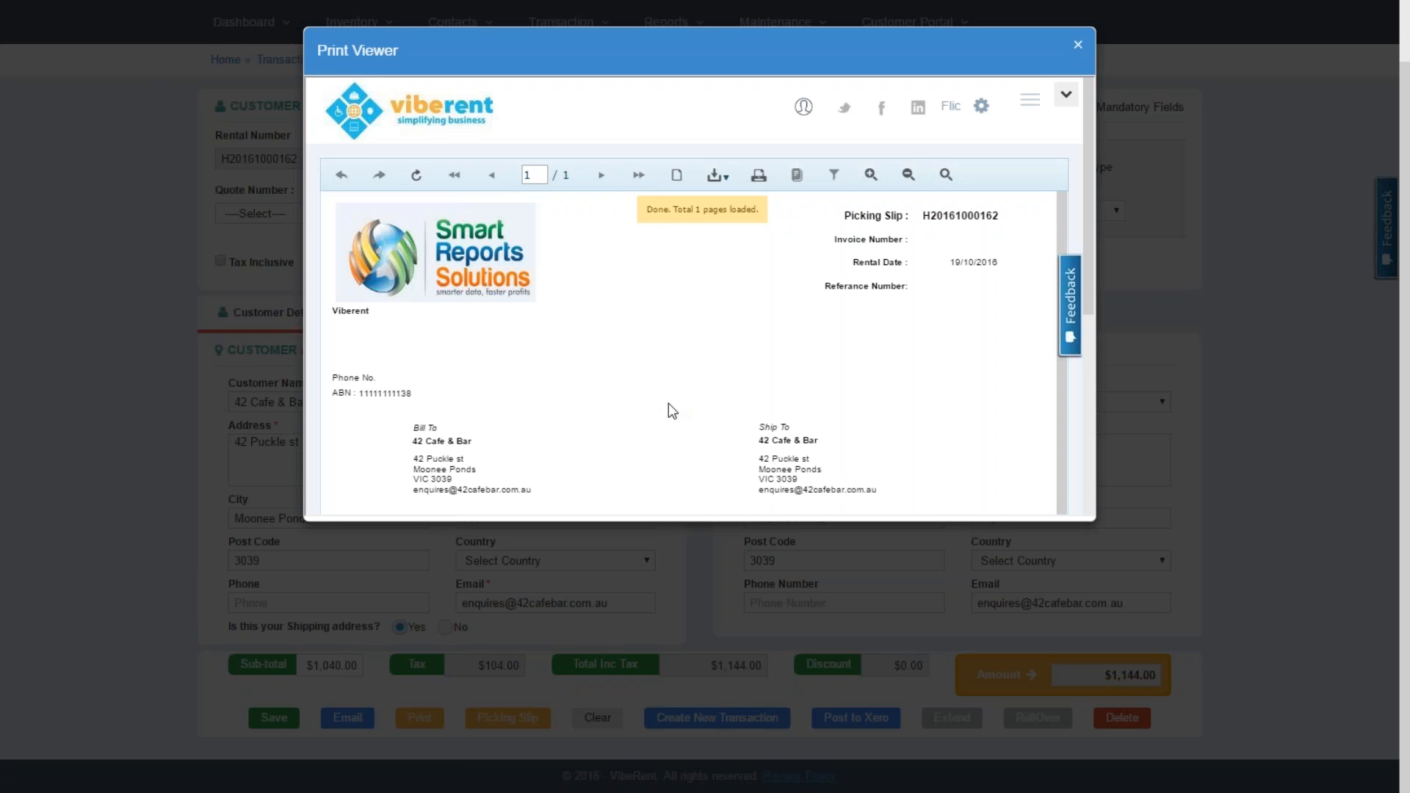
scroll(1086, 418, down, 5)
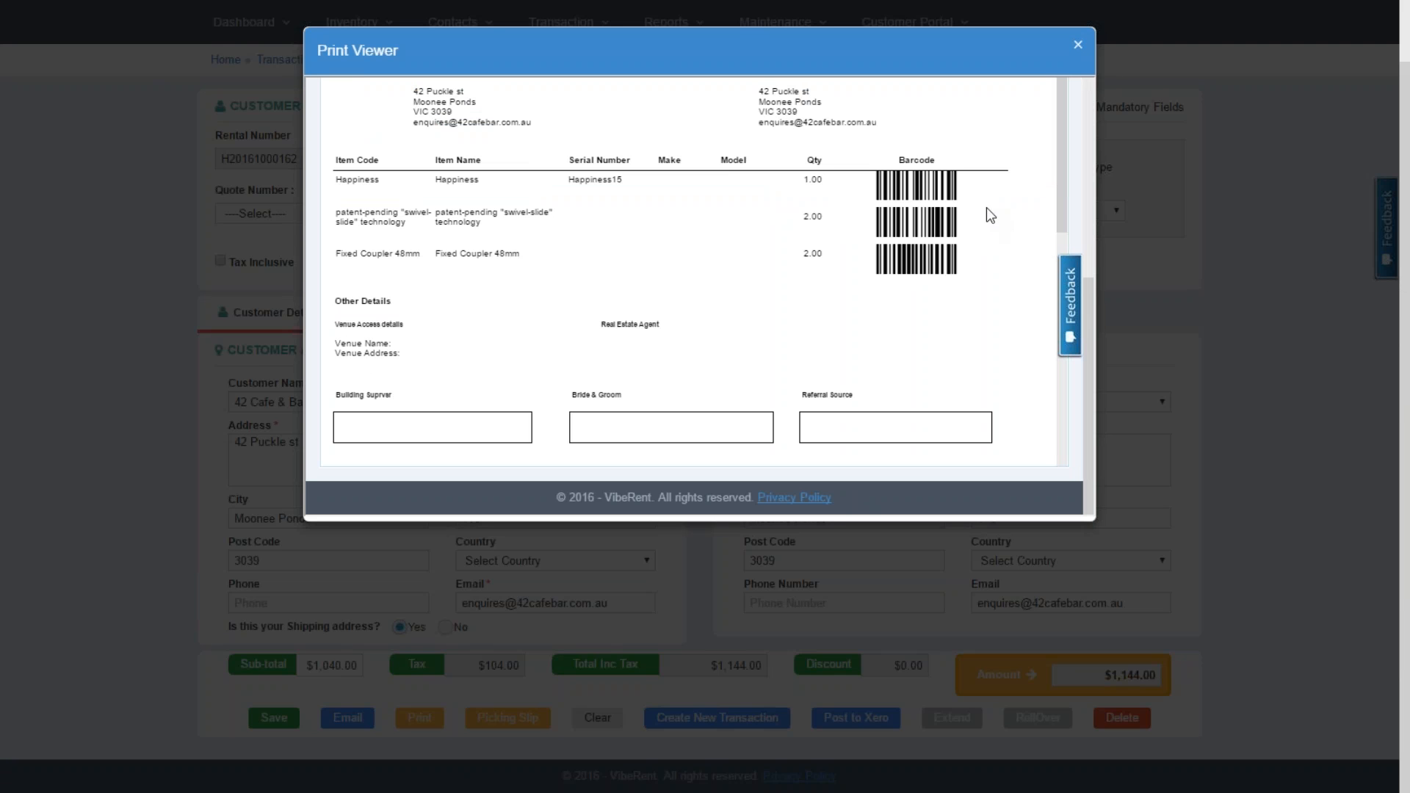
click(1078, 46)
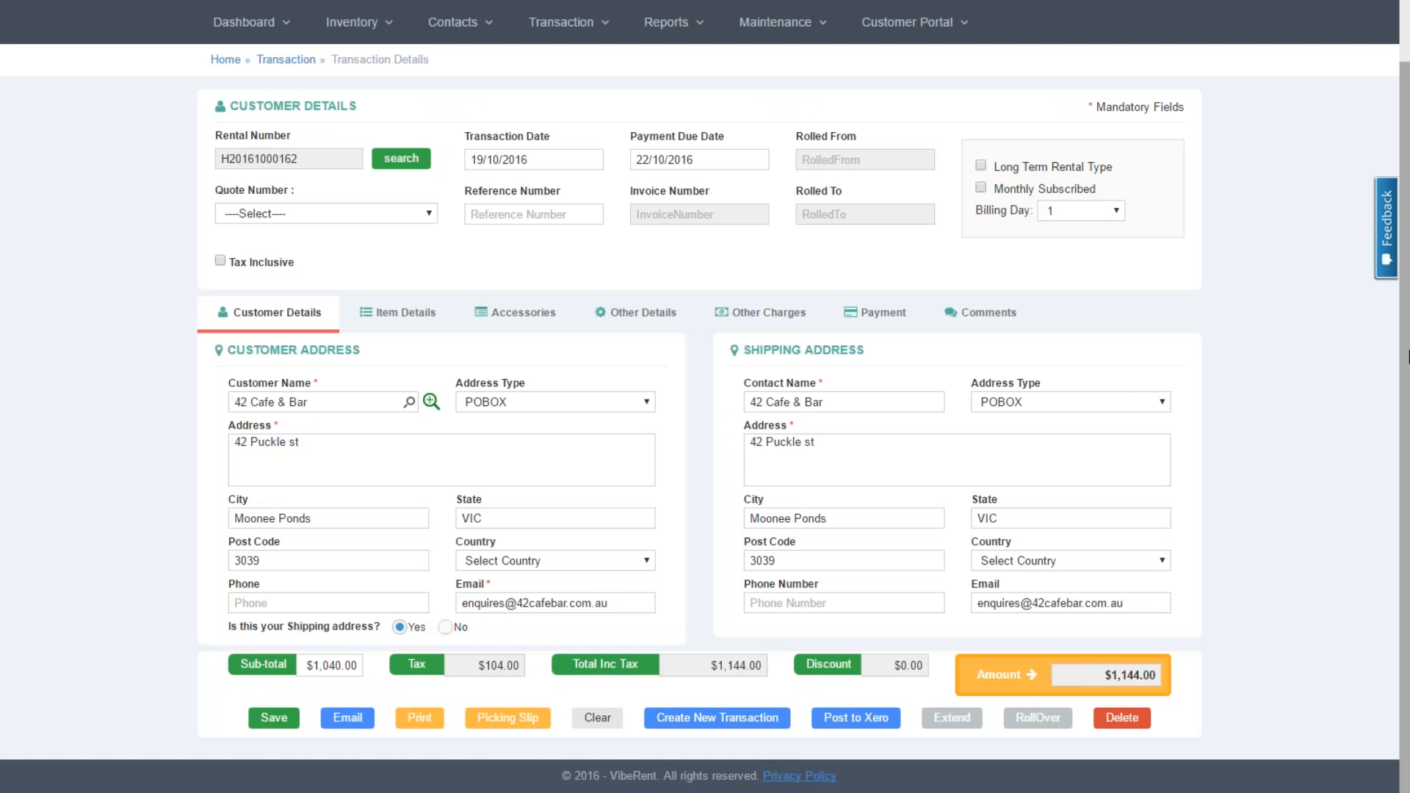
scroll(1397, 289, up, 2)
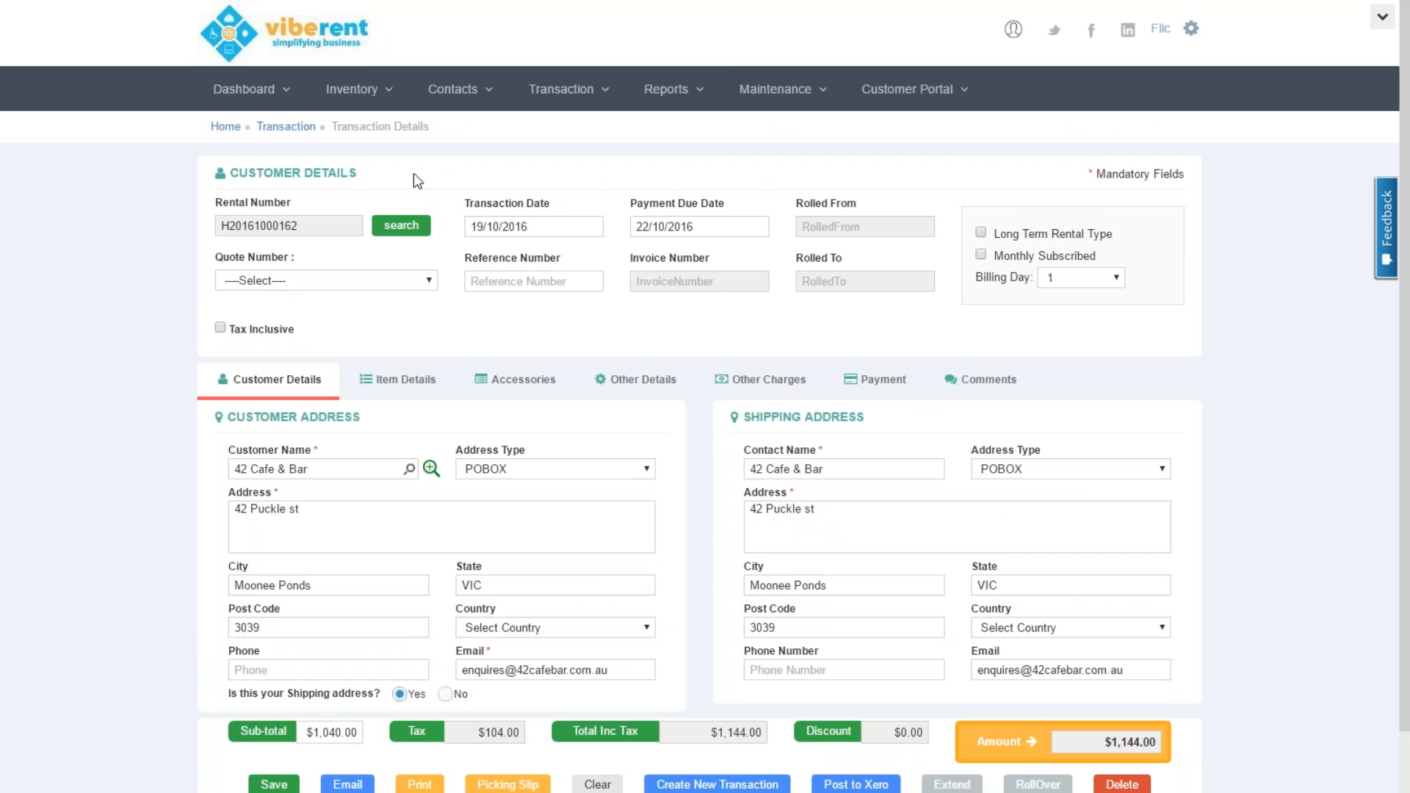
Set up the Rental Revenue report grouped by customer, starting 9/1/2016
click(687, 94)
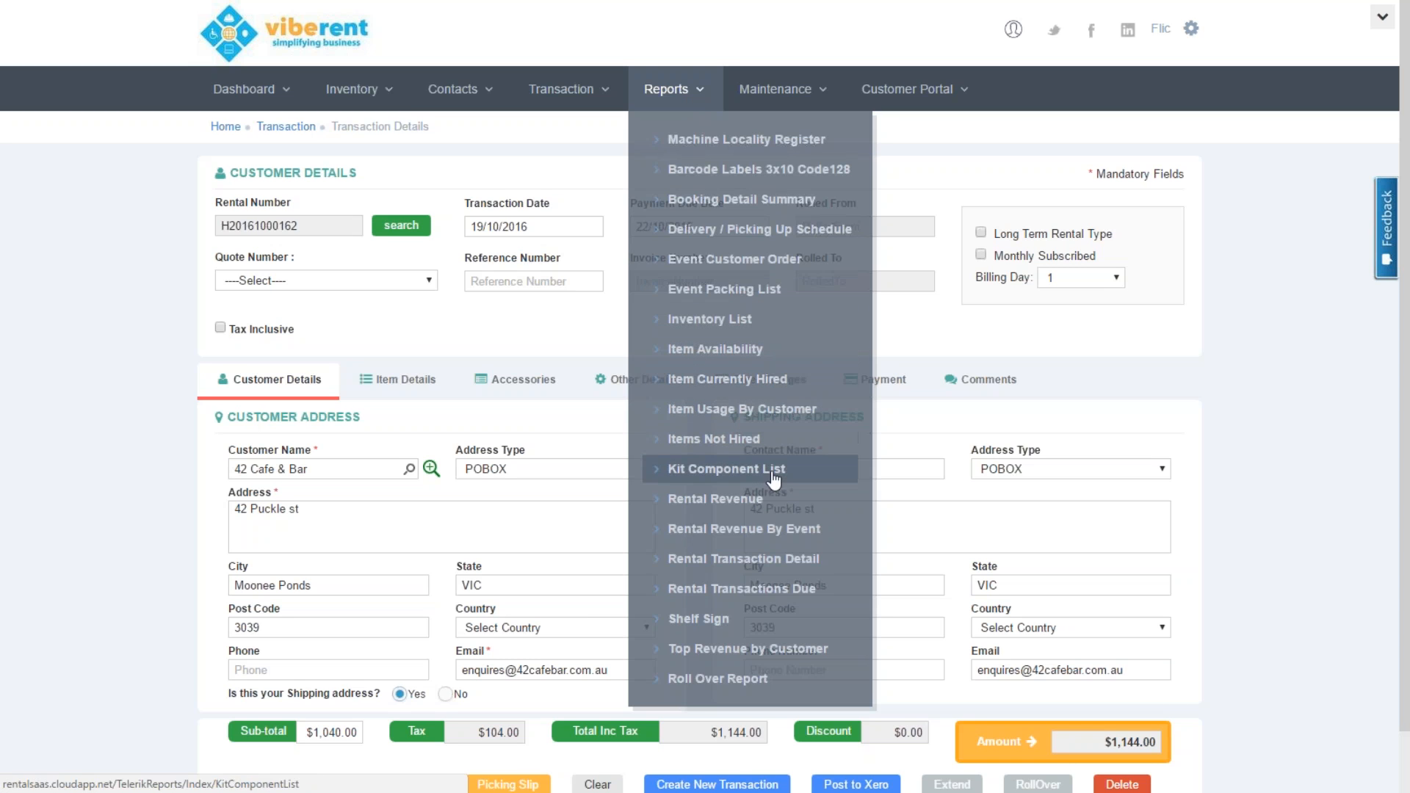
click(715, 499)
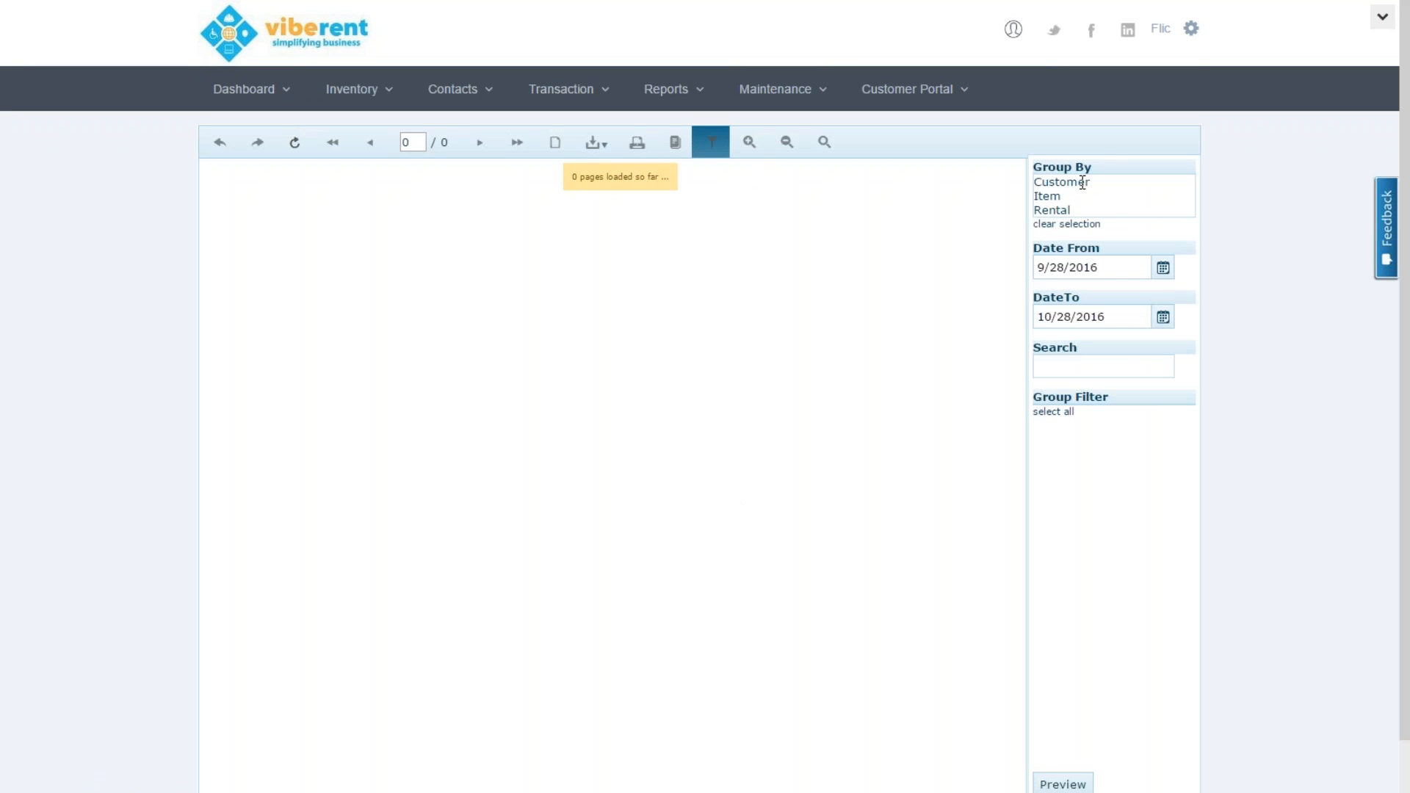
click(1082, 181)
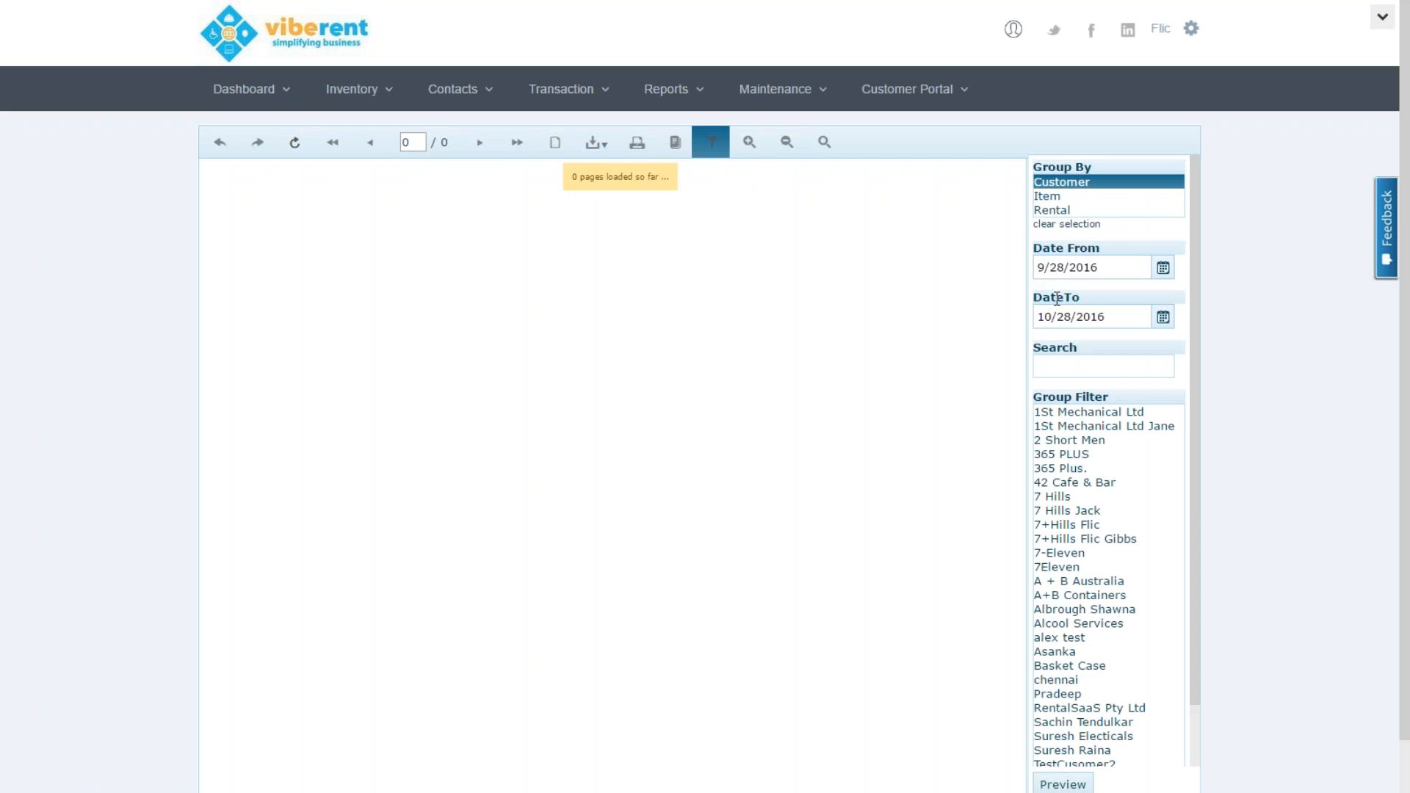
click(1162, 270)
click(1048, 294)
click(1161, 344)
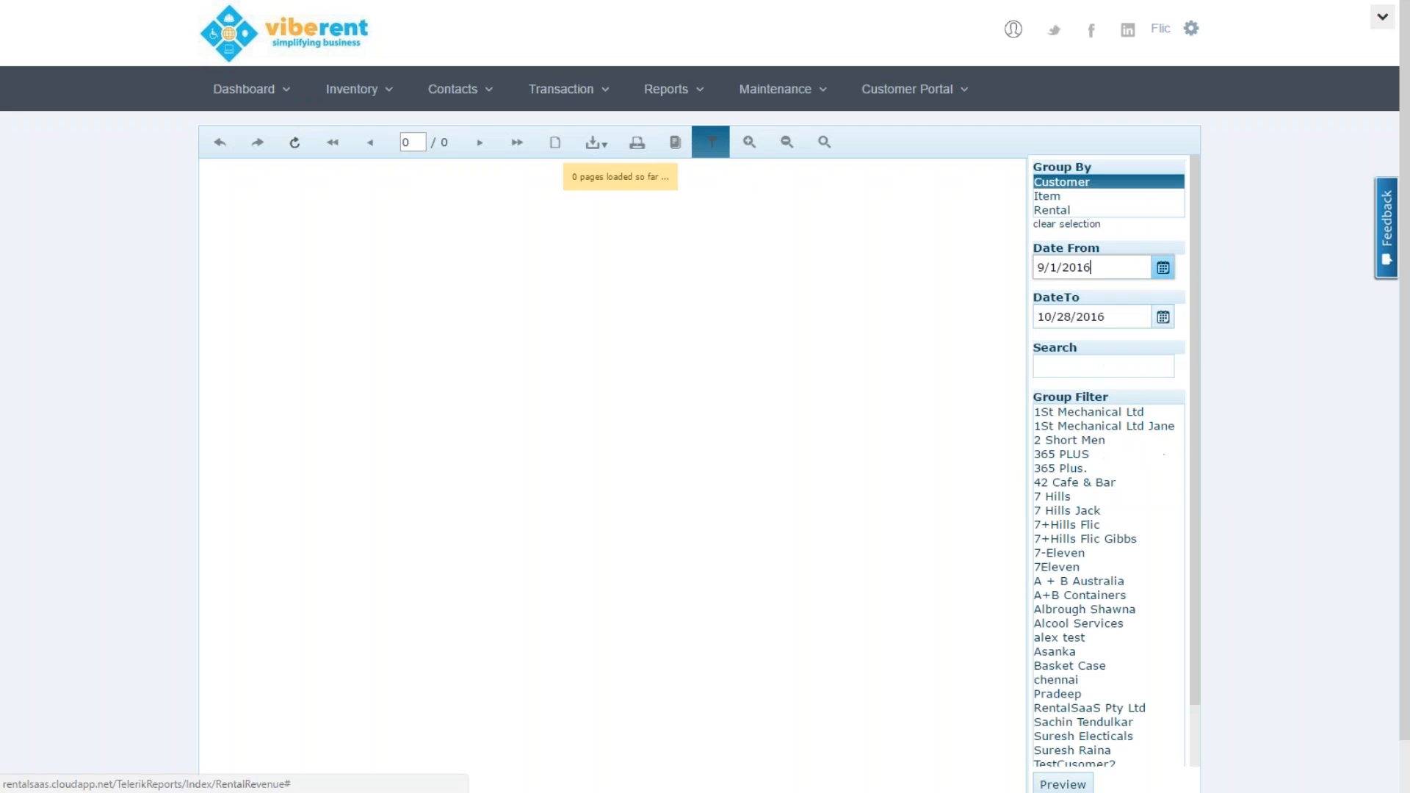
Filter to 1St Mechanical Ltd, 2 Short Men, 42 Cafe & Bar and 7 Hills and preview
click(1113, 412)
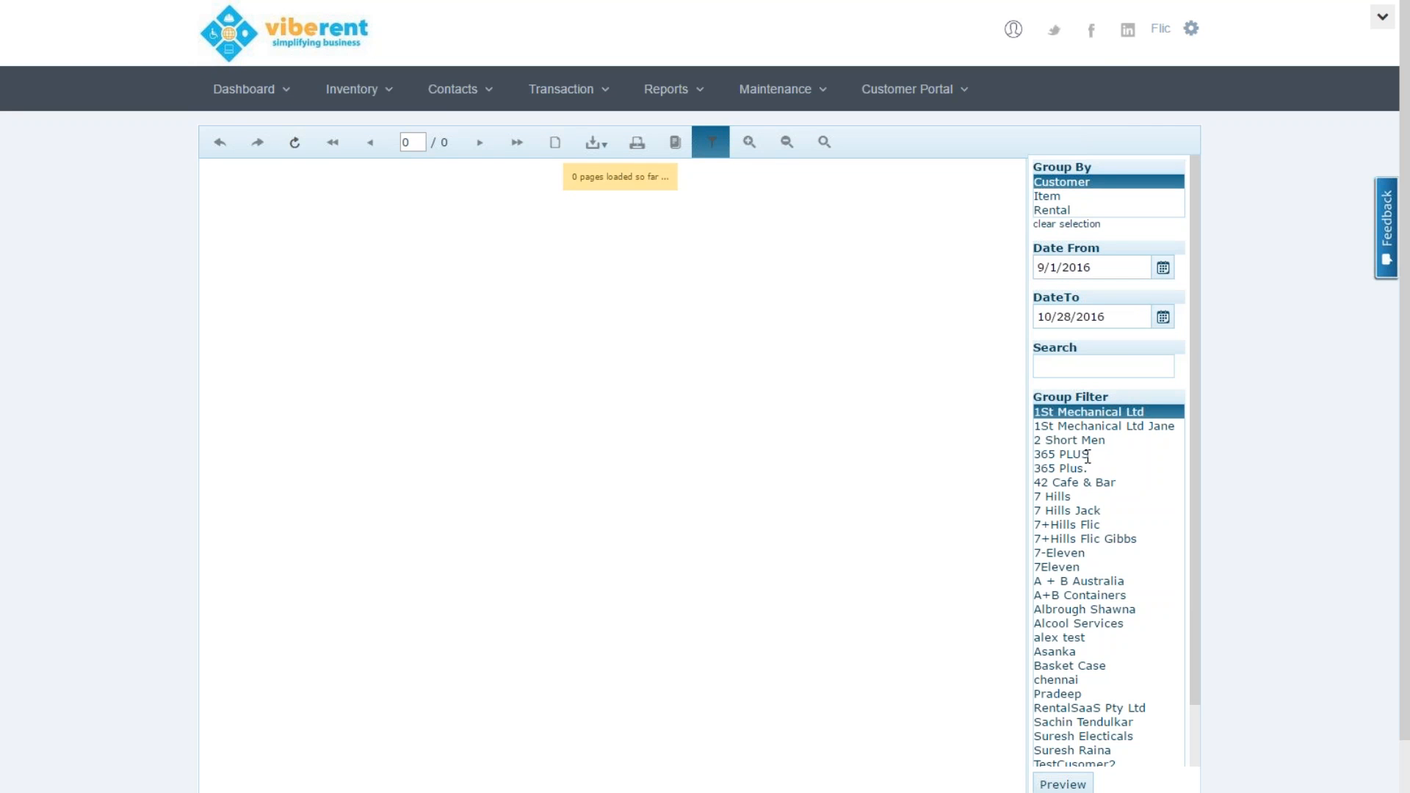
ctrl+click(1082, 440)
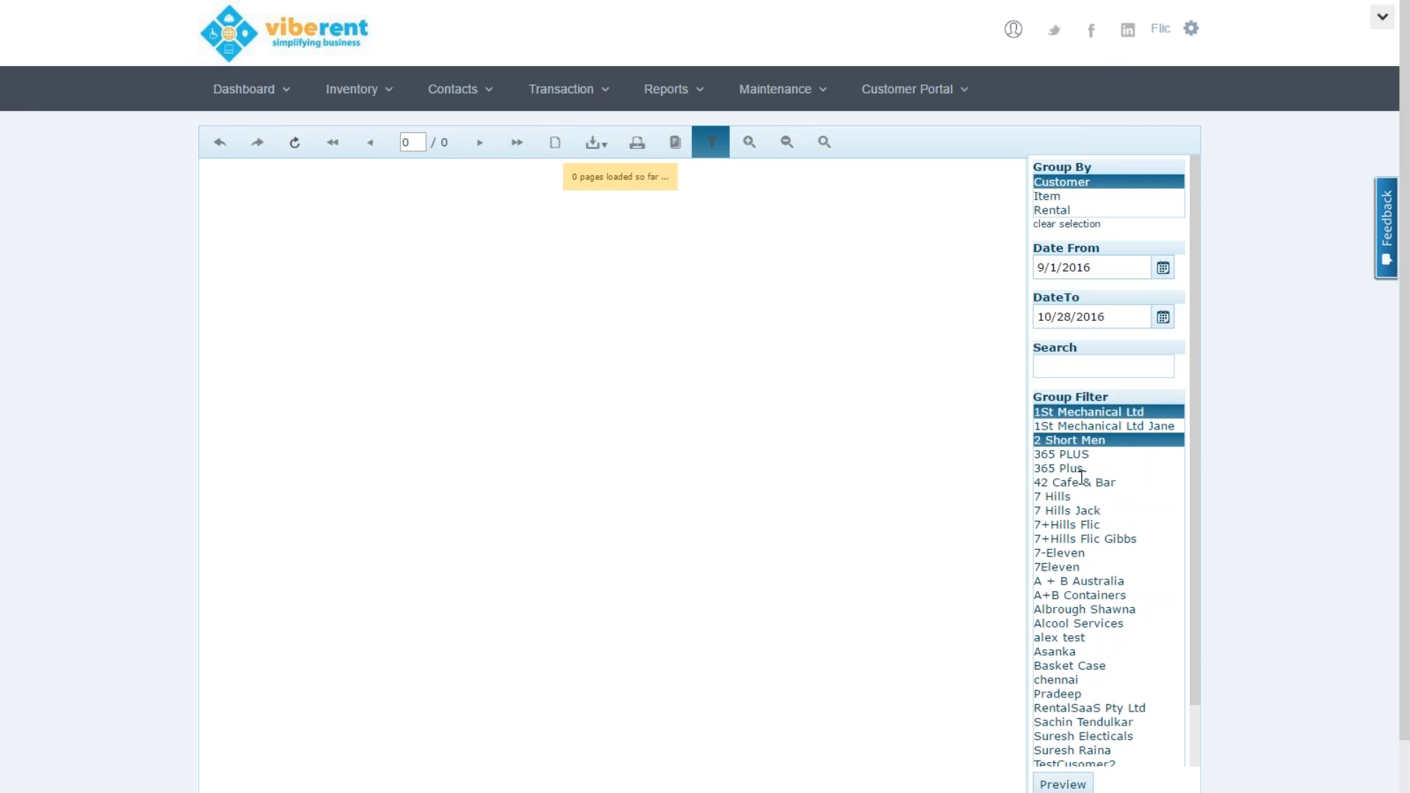
ctrl+click(1081, 481)
ctrl+click(1078, 497)
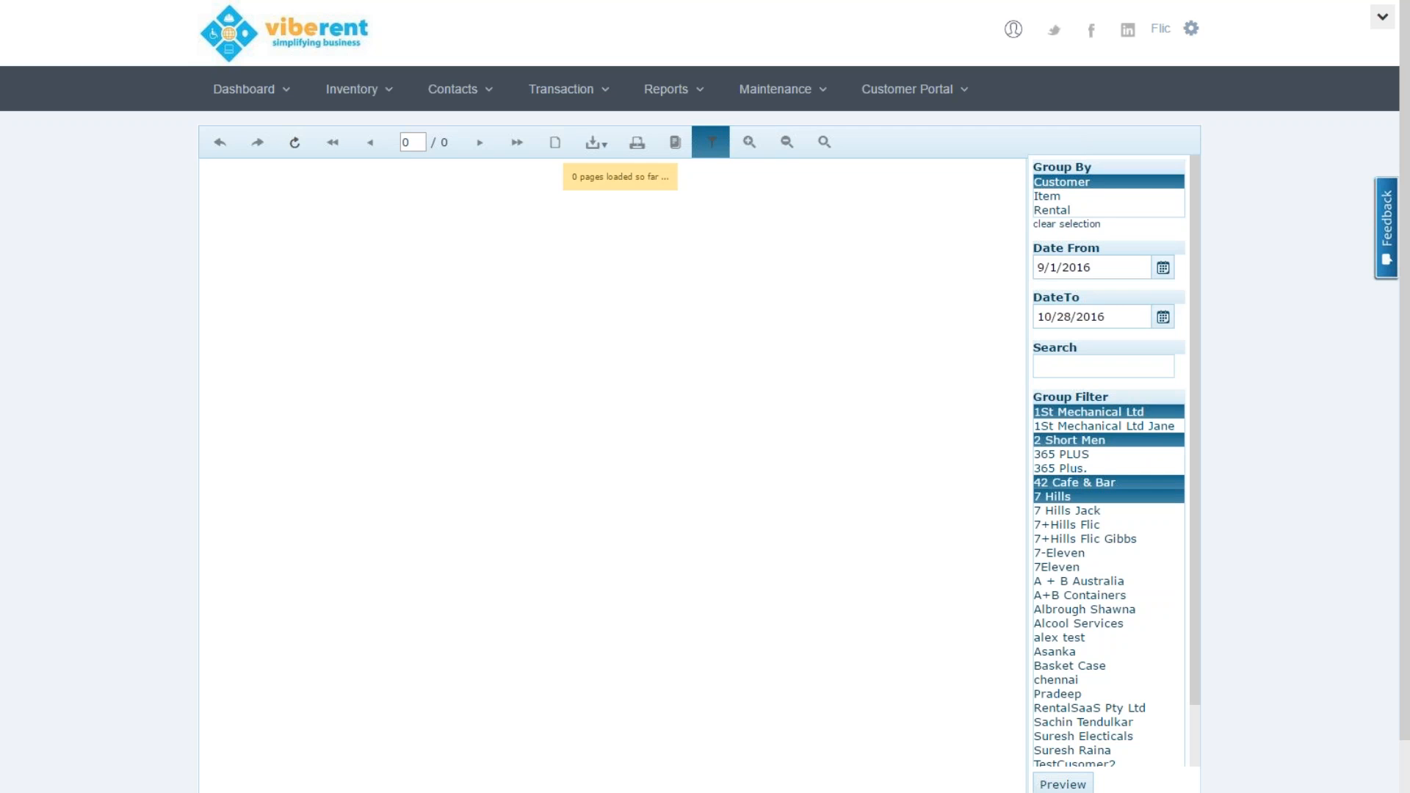
click(1064, 784)
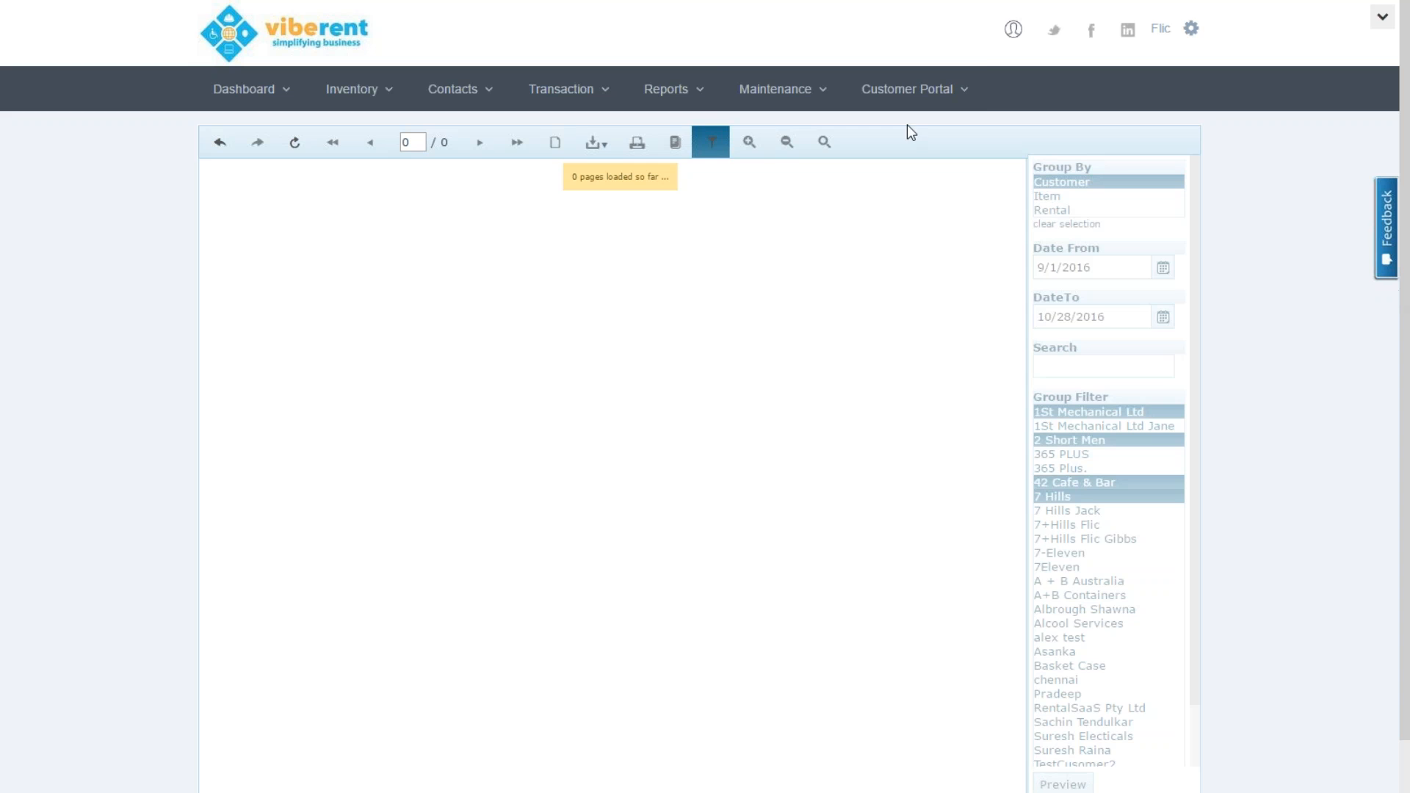
click(820, 102)
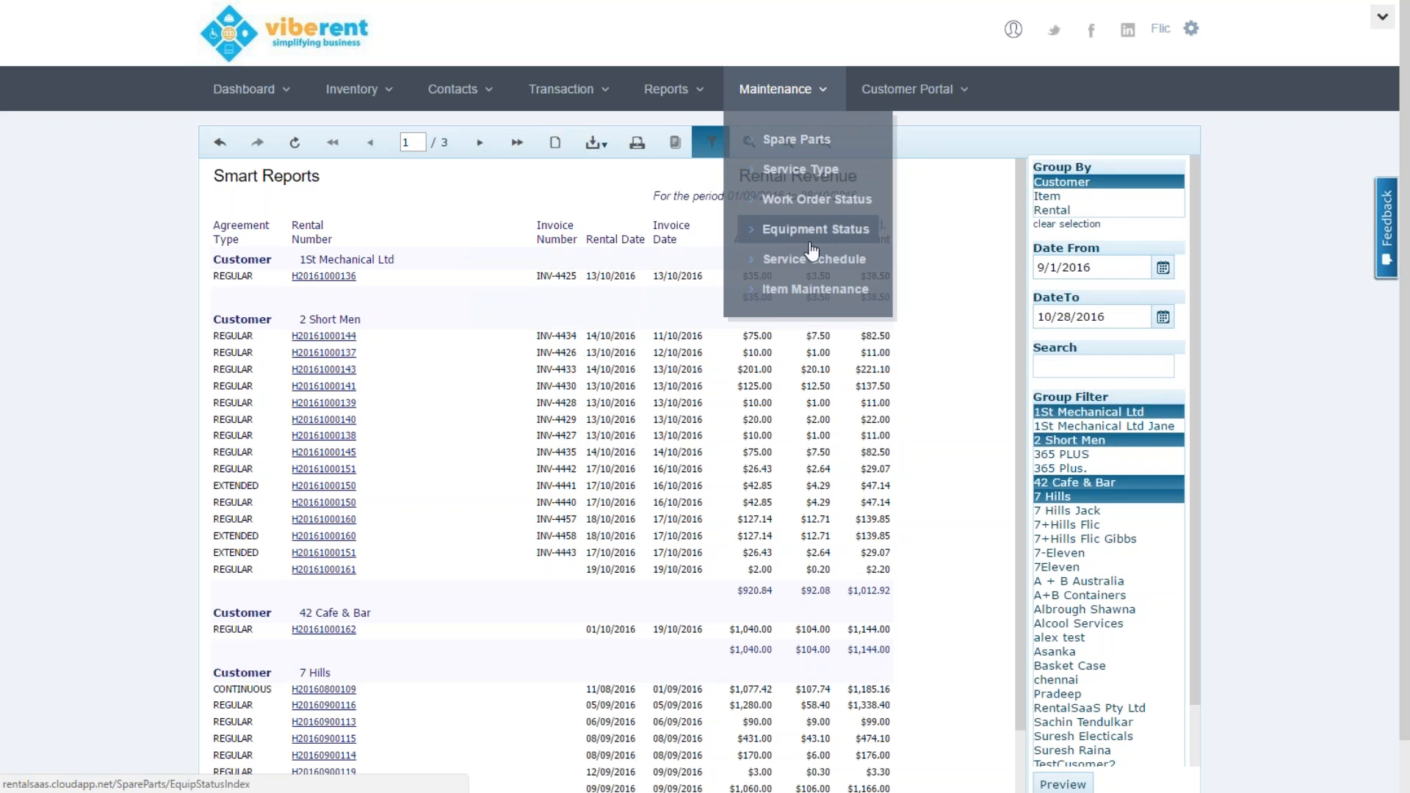
Load the 10k Service service type, described as 10000 km service
click(817, 175)
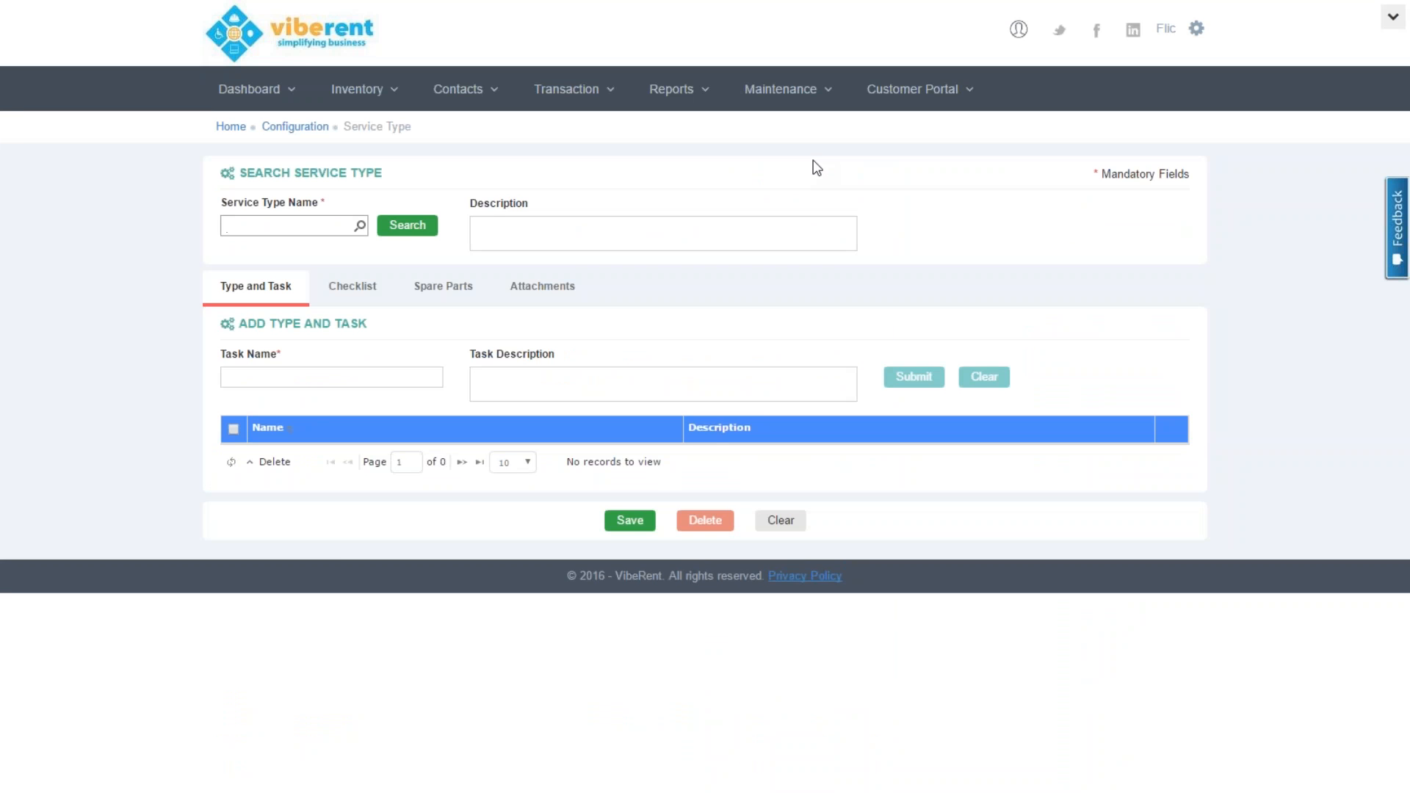
click(404, 227)
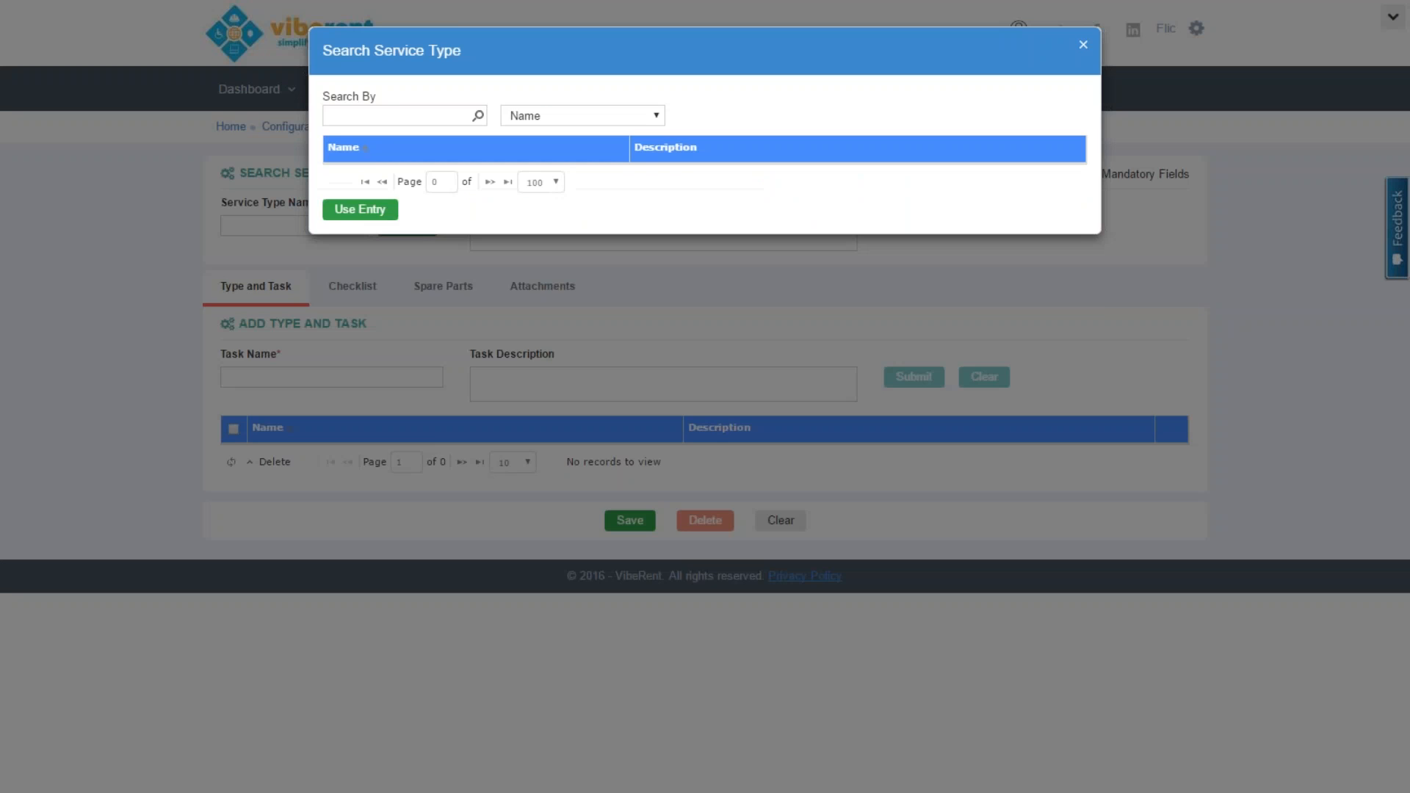
double_click(393, 174)
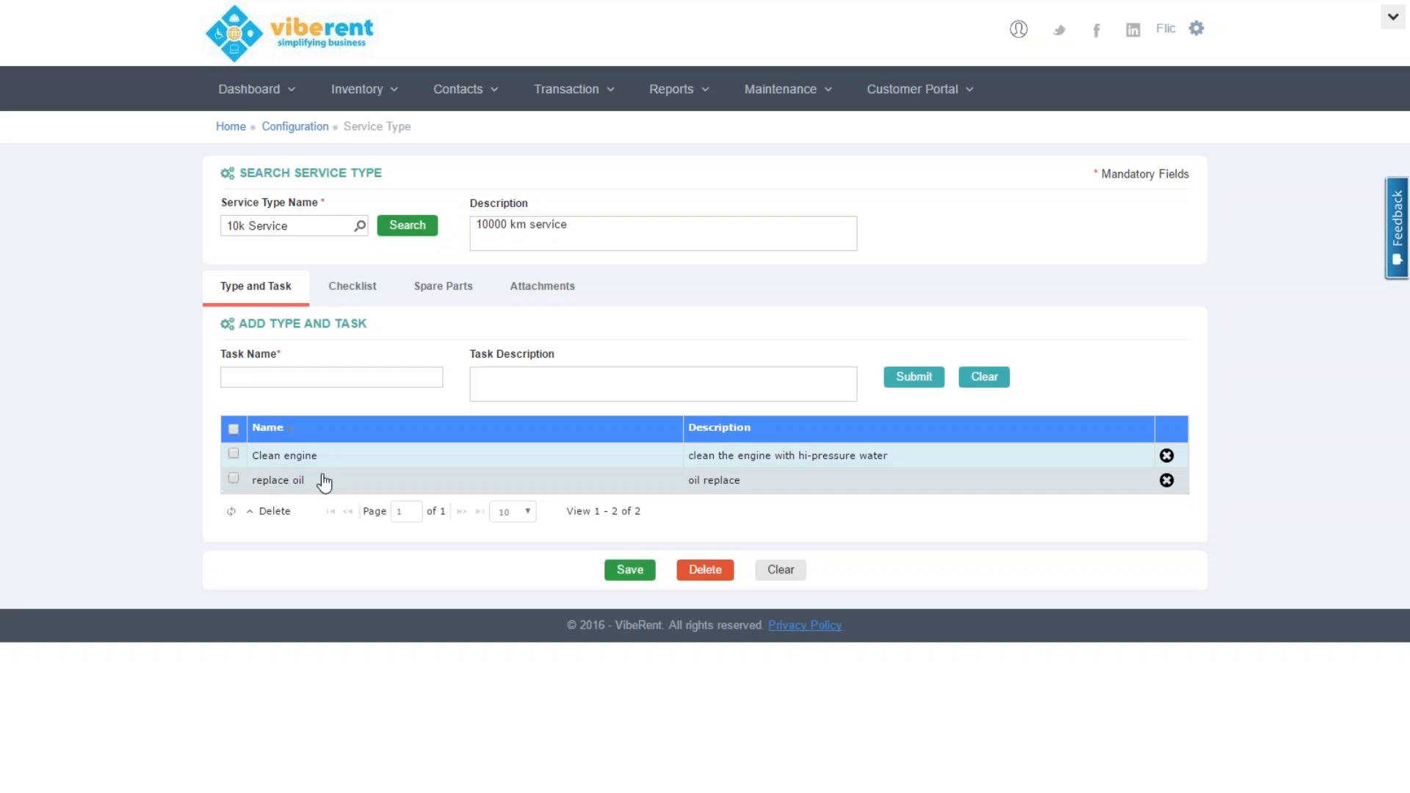
Review the 10k Service checklist, spare parts and attachments
click(360, 294)
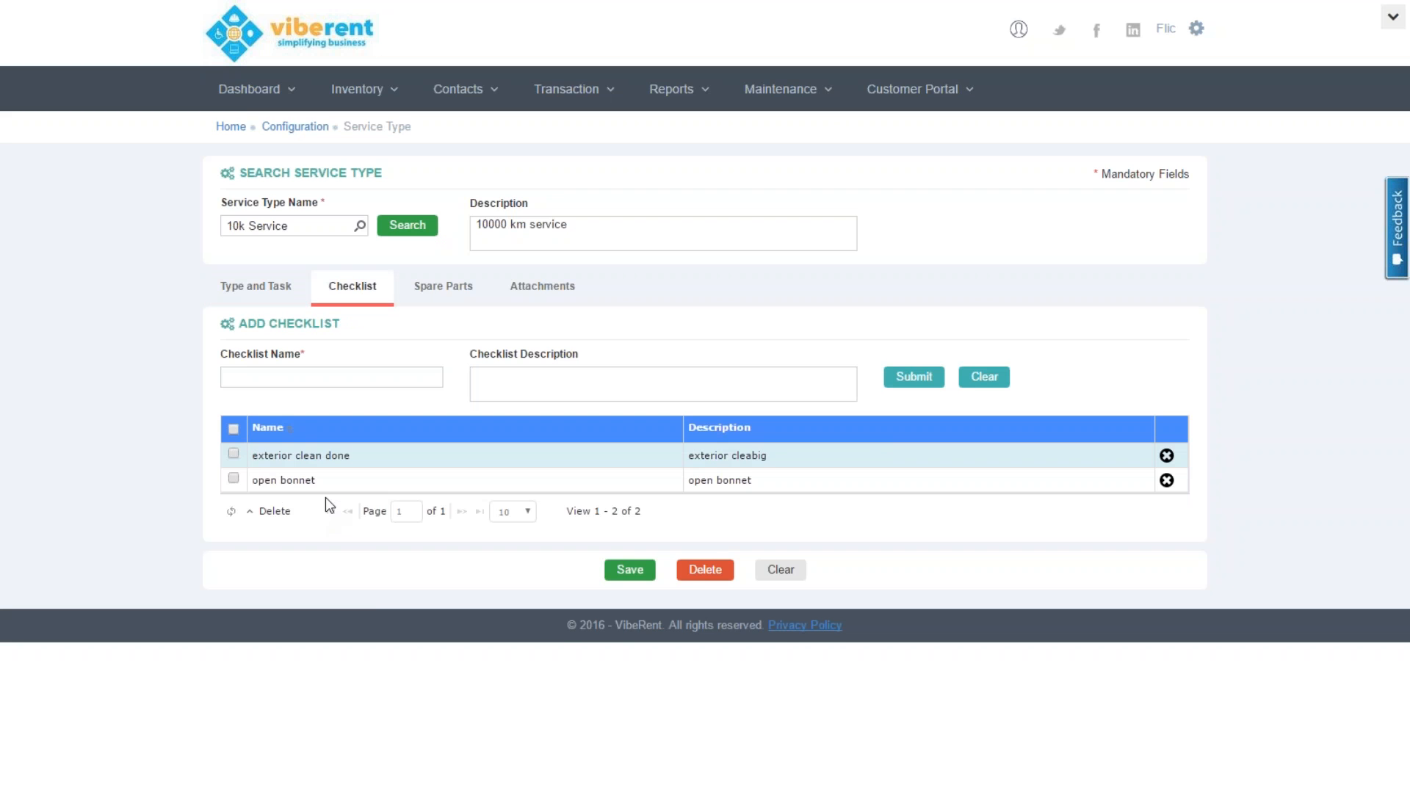
click(429, 301)
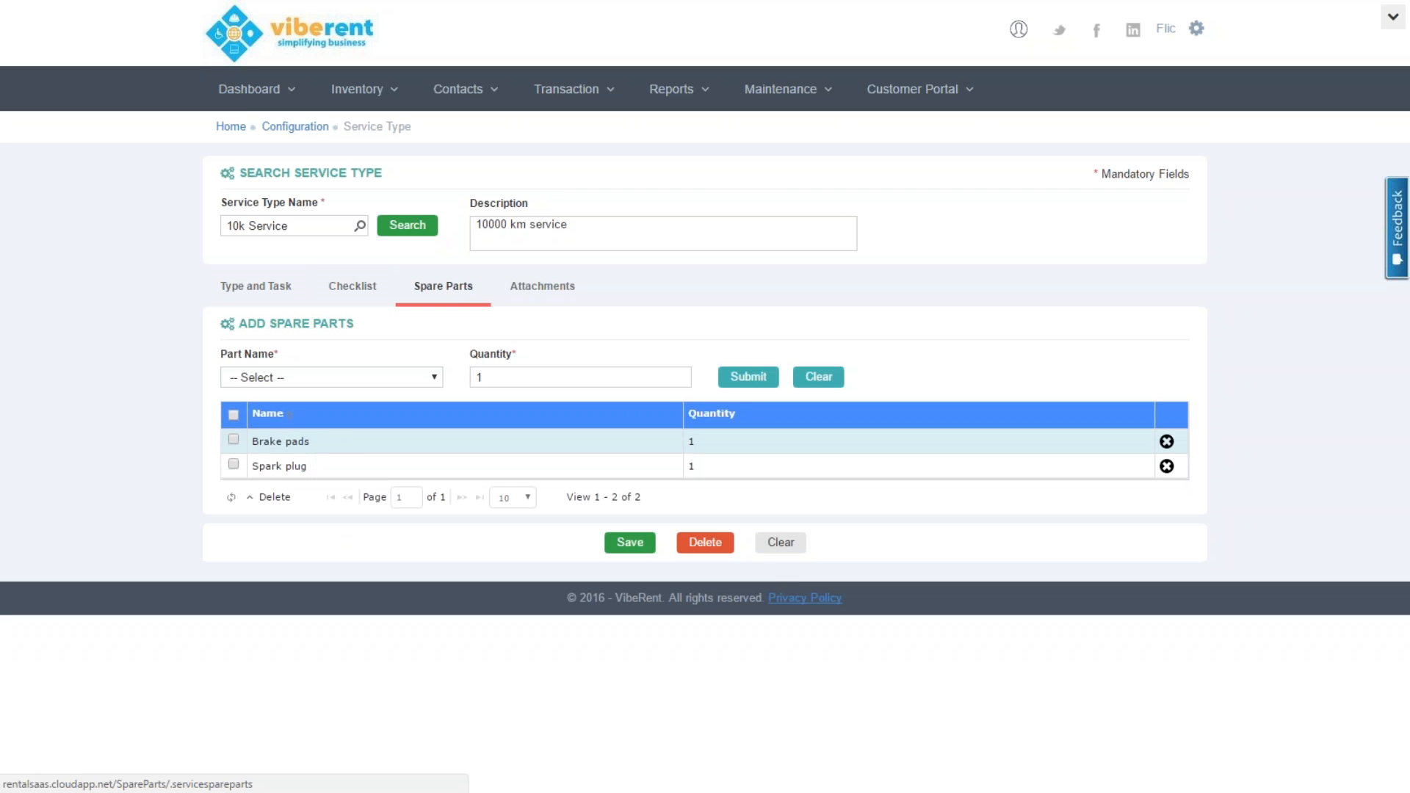
click(542, 286)
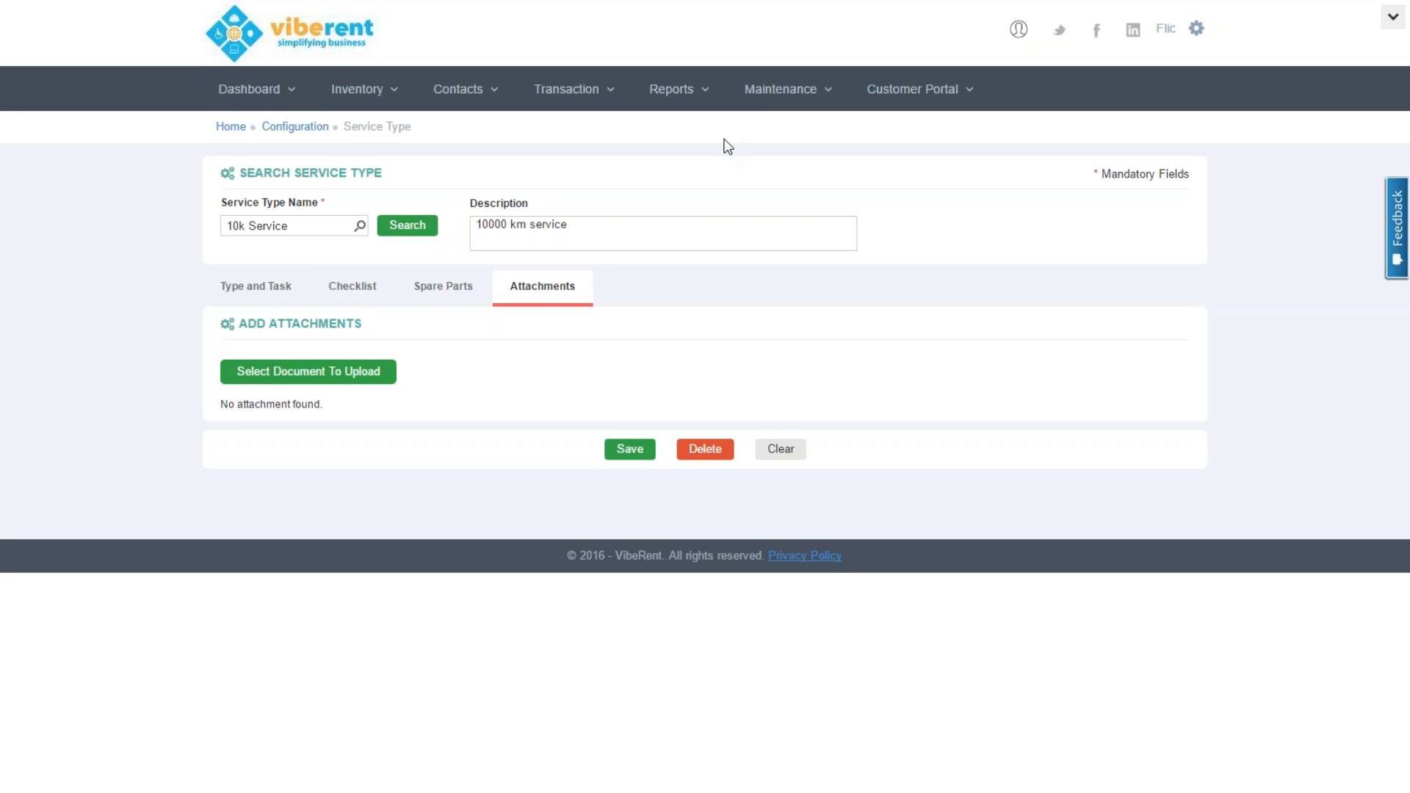
click(769, 99)
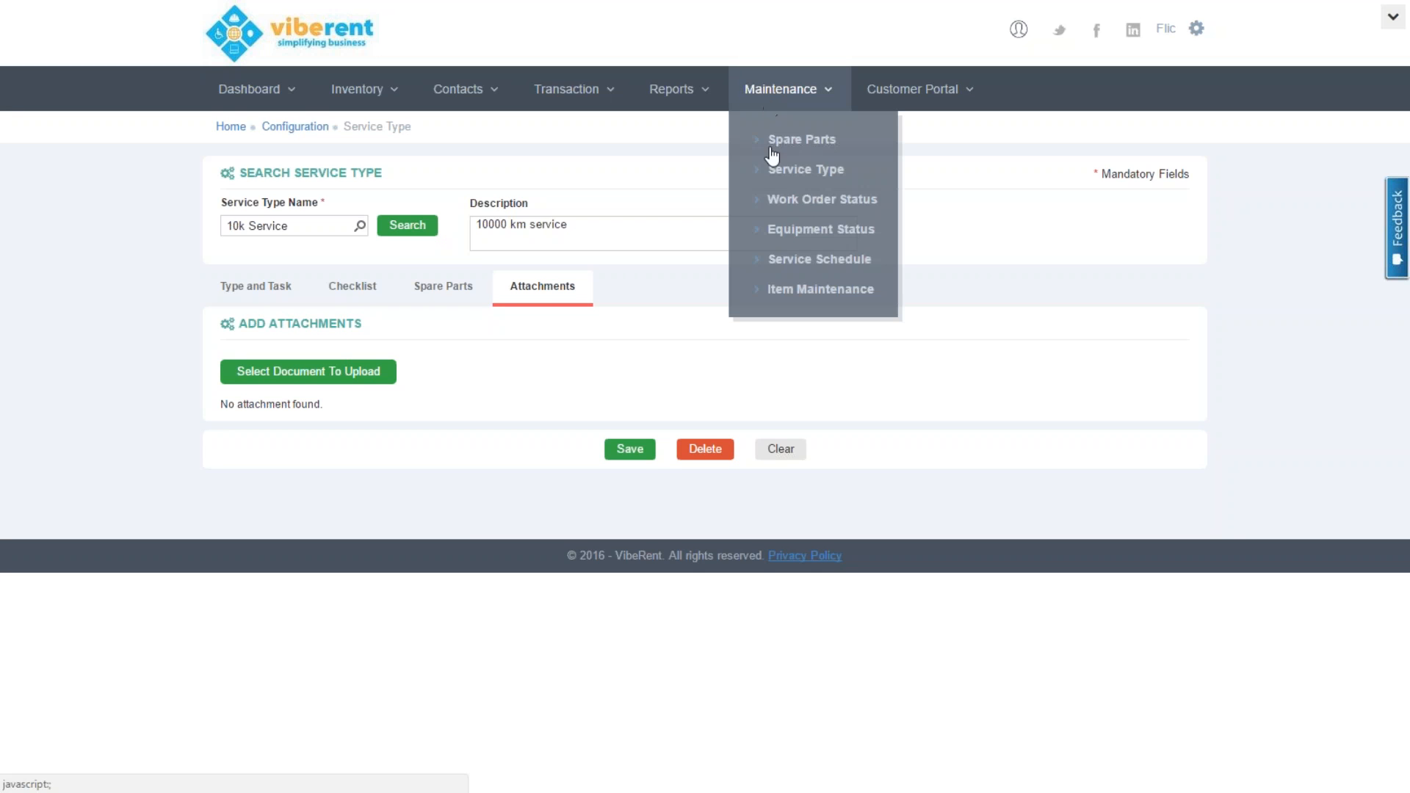
click(780, 264)
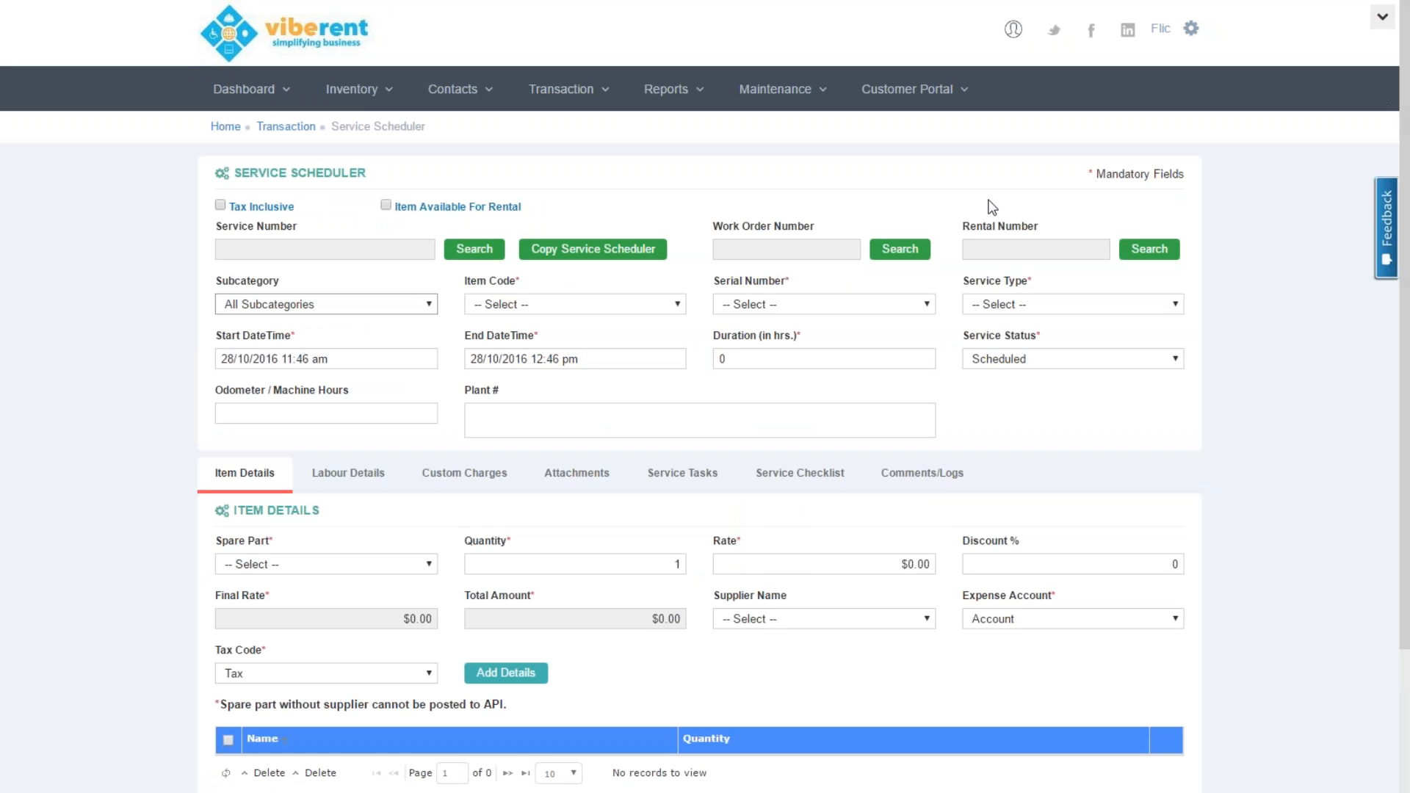
click(473, 248)
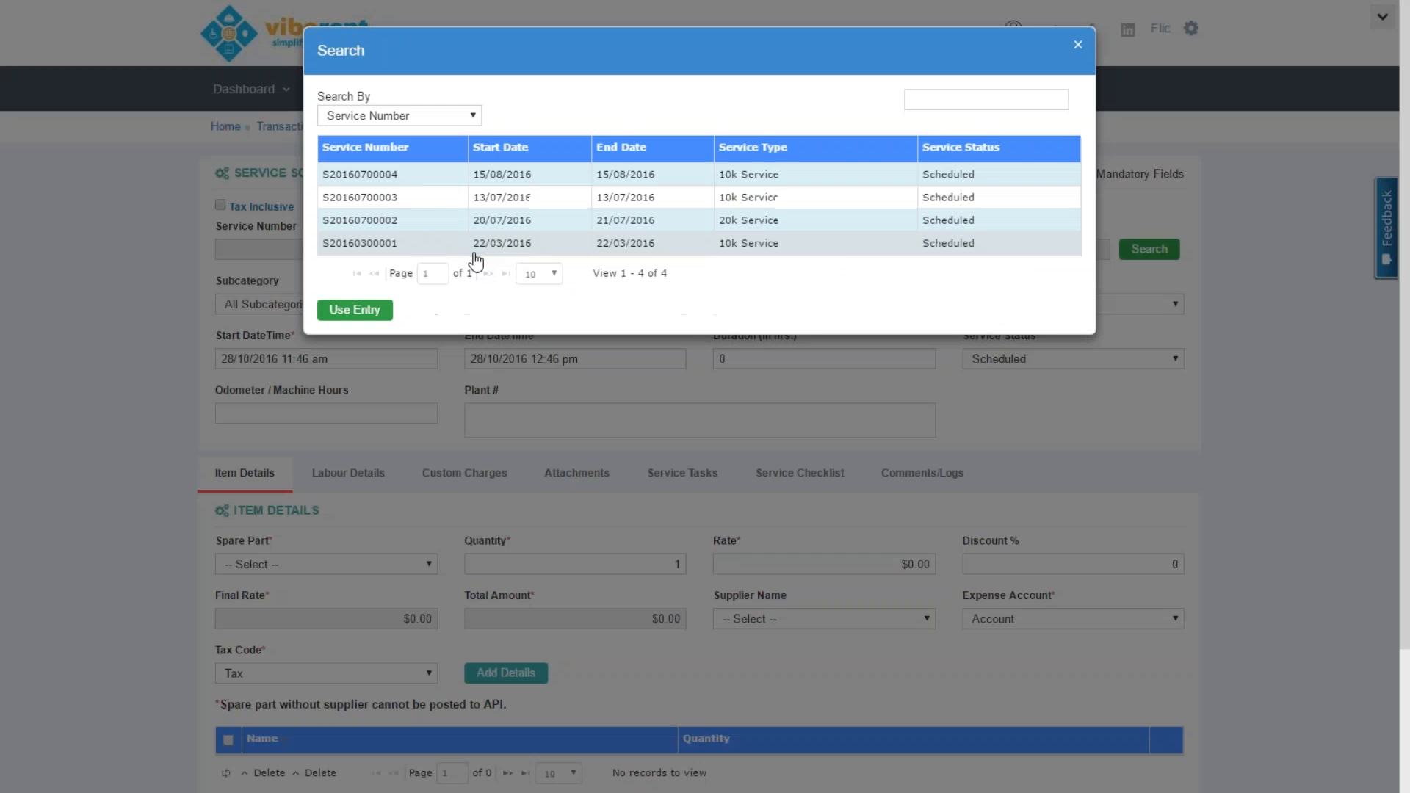
double_click(390, 178)
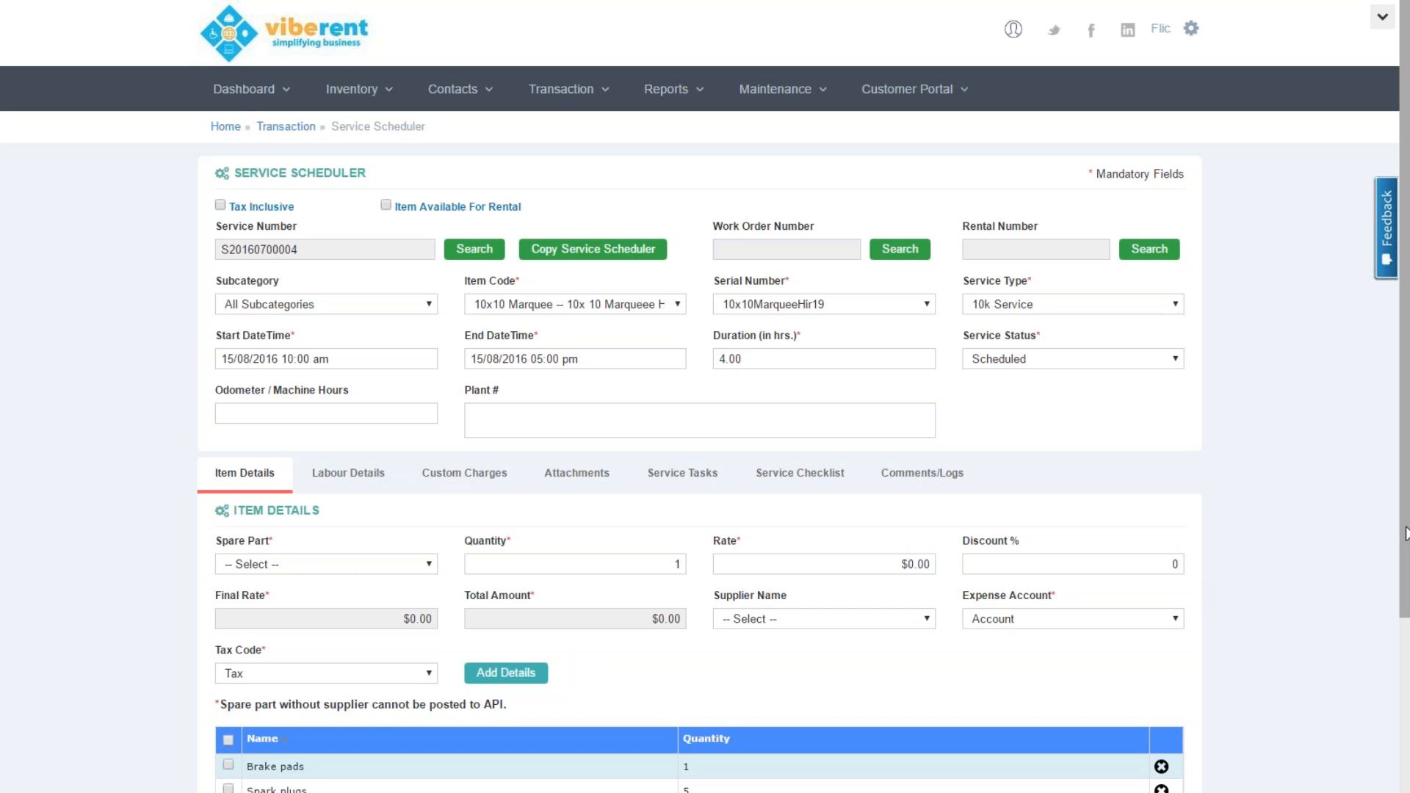
Check the service's spare parts, labour details and its two service tasks
scroll(1405, 534, down, 2)
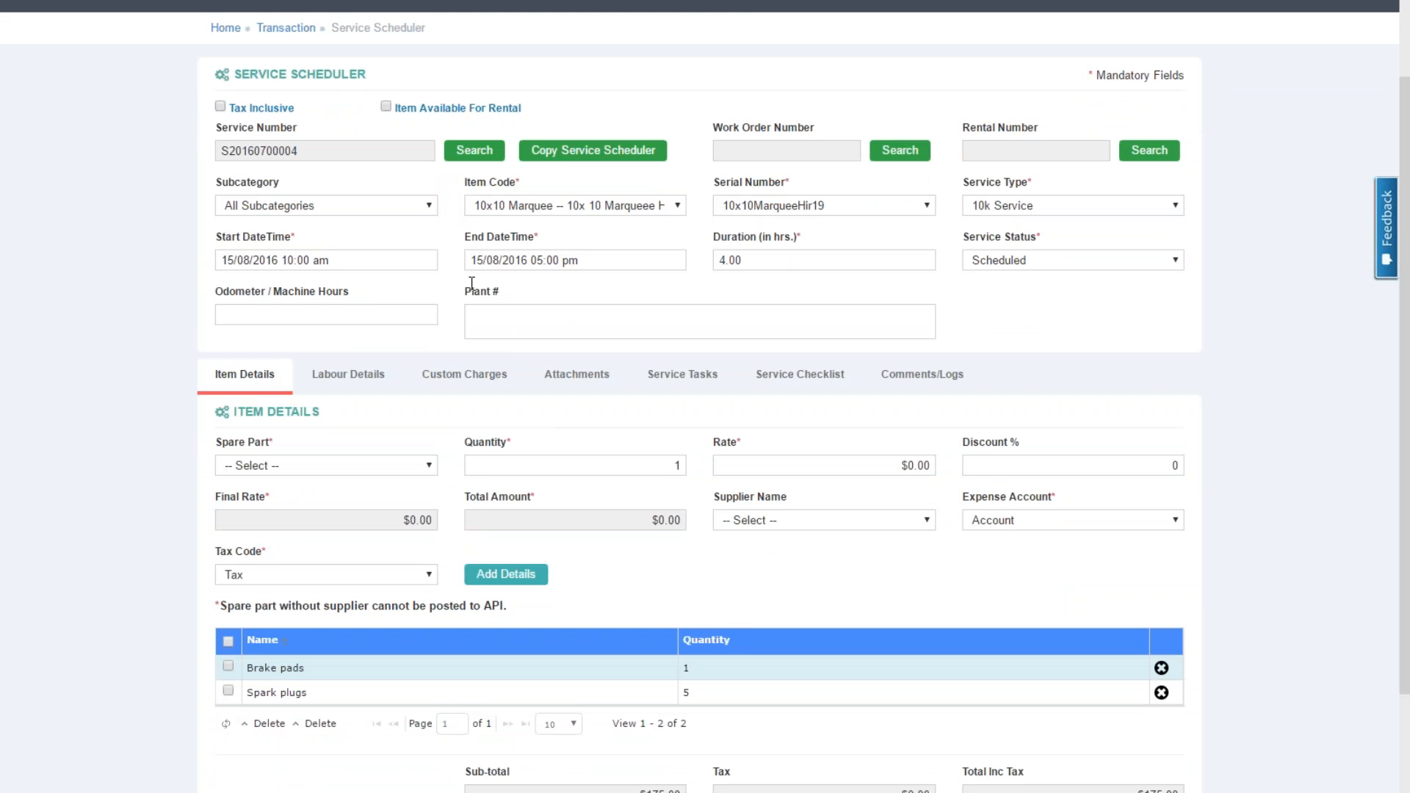
click(364, 373)
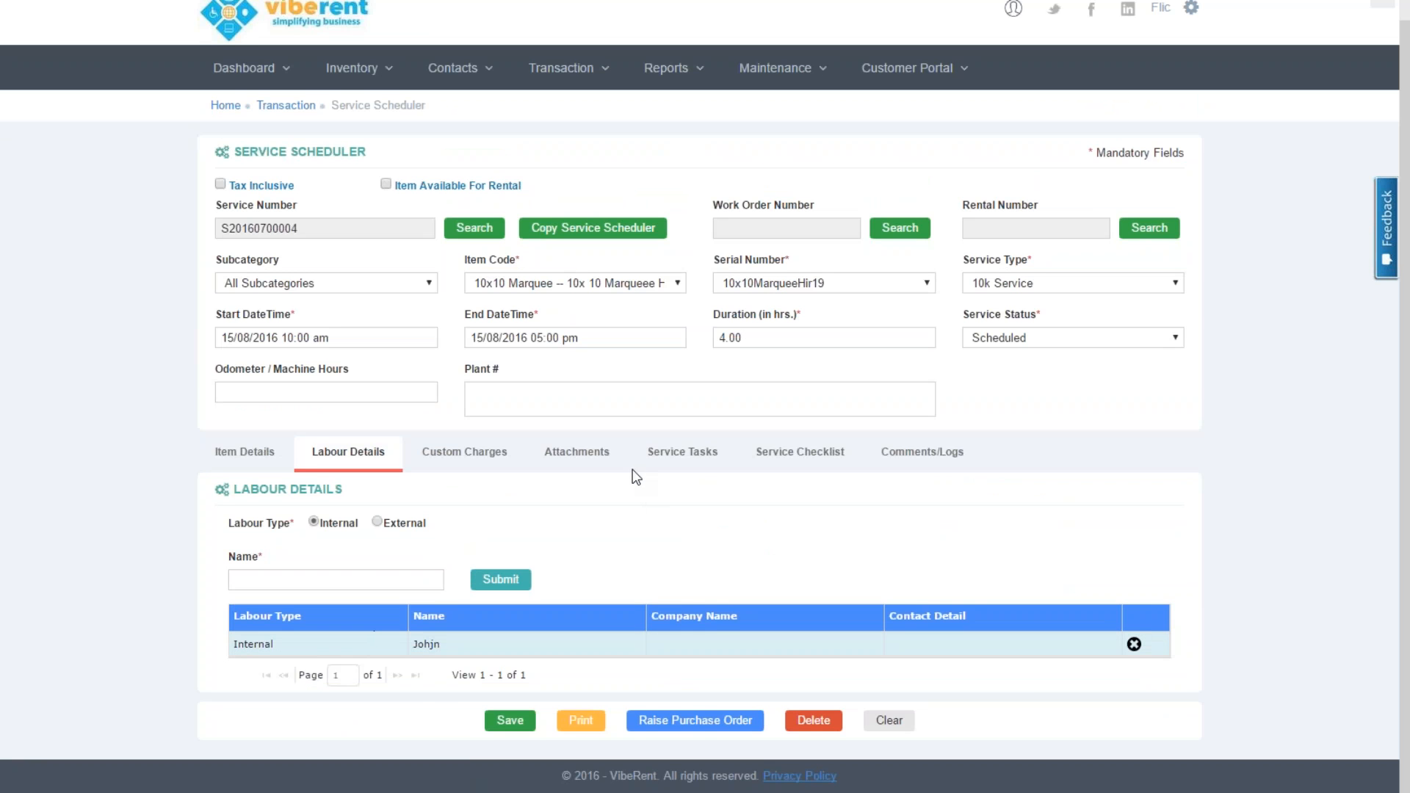
click(681, 453)
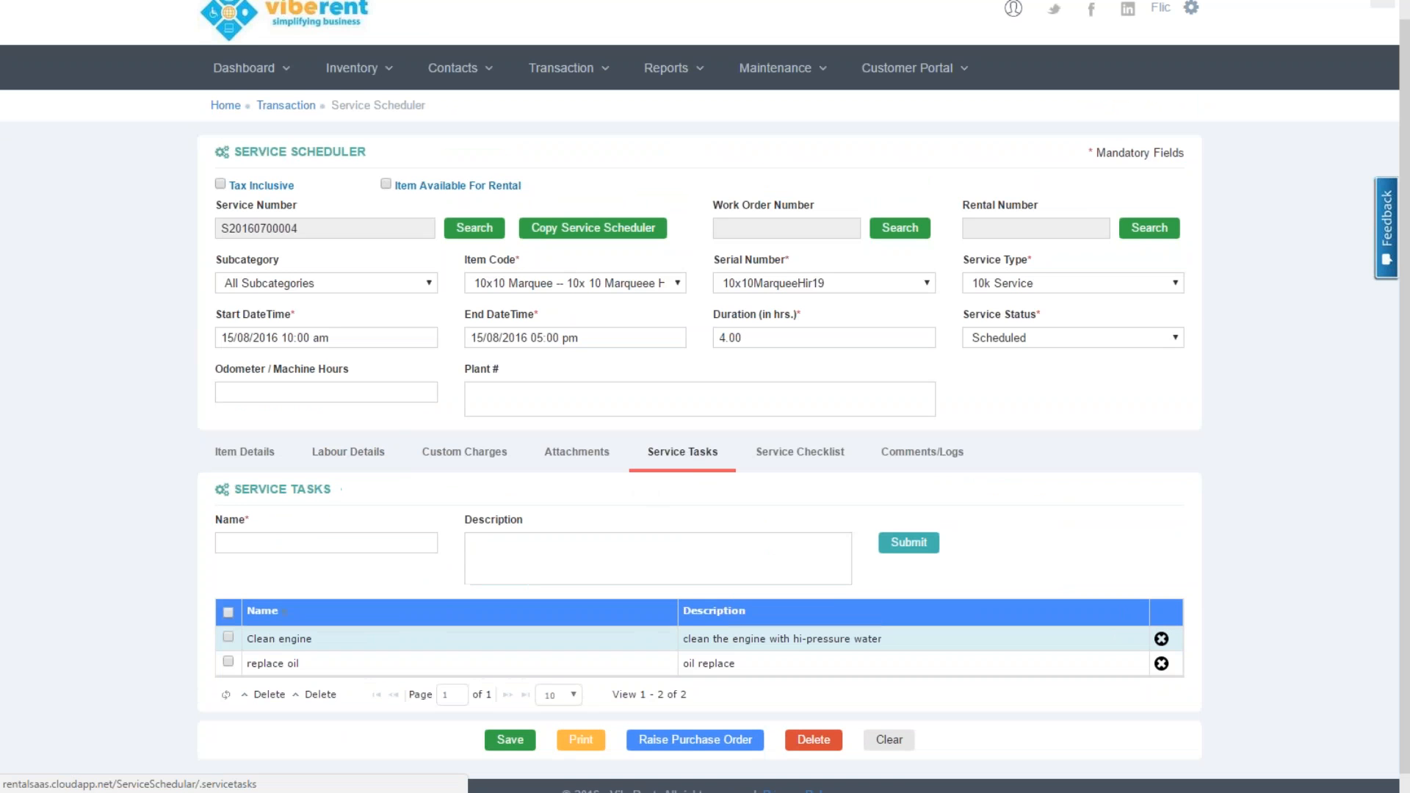
click(800, 453)
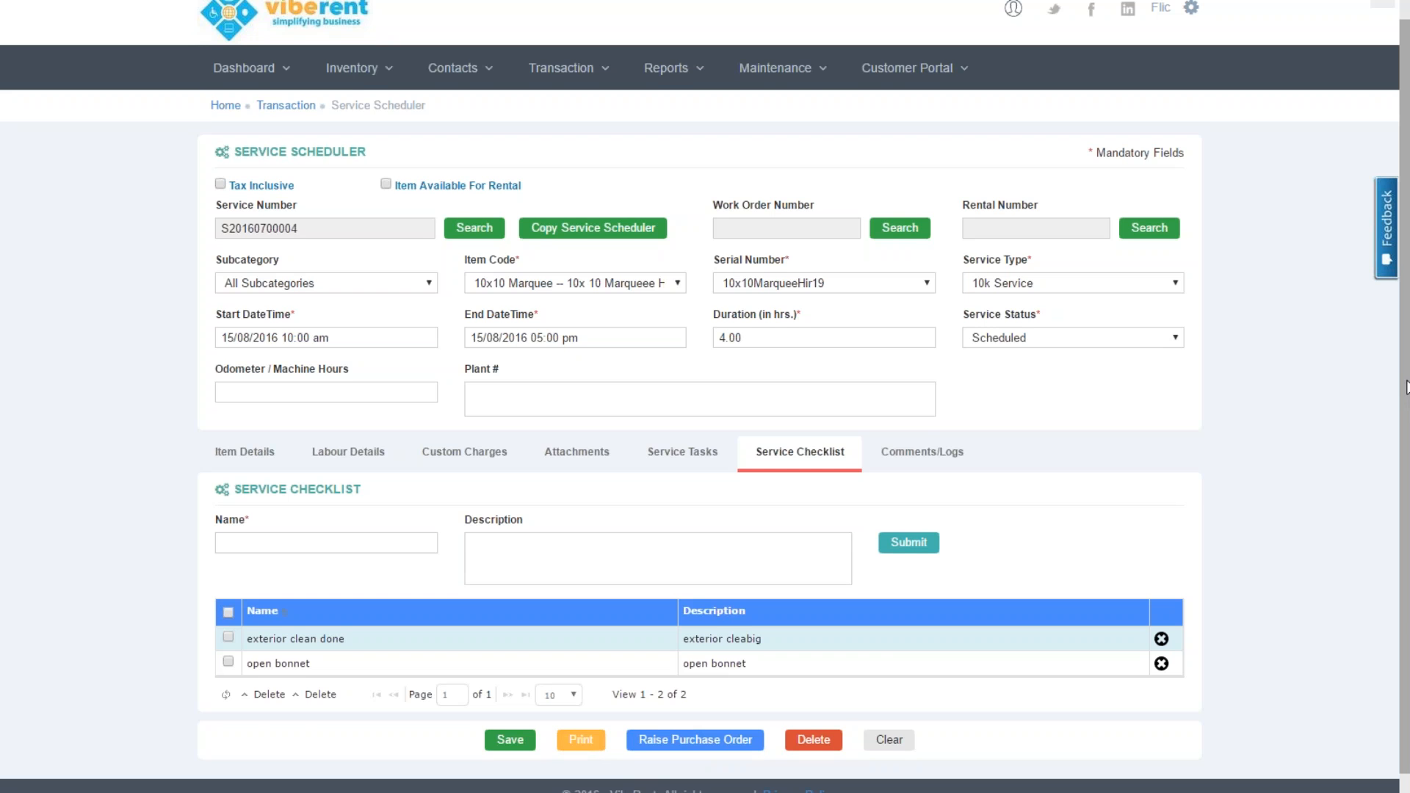
drag(1407, 387, 1406, 325)
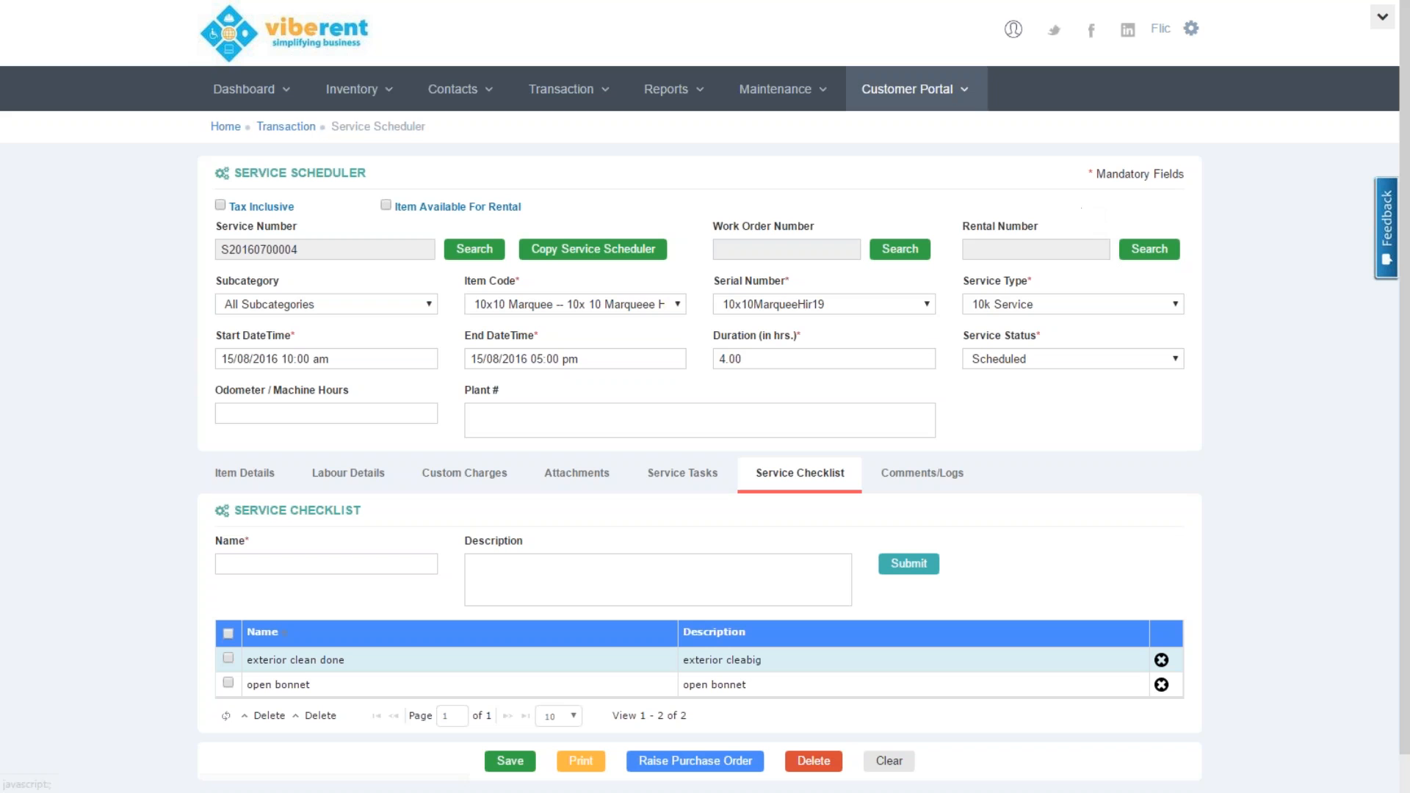
click(968, 97)
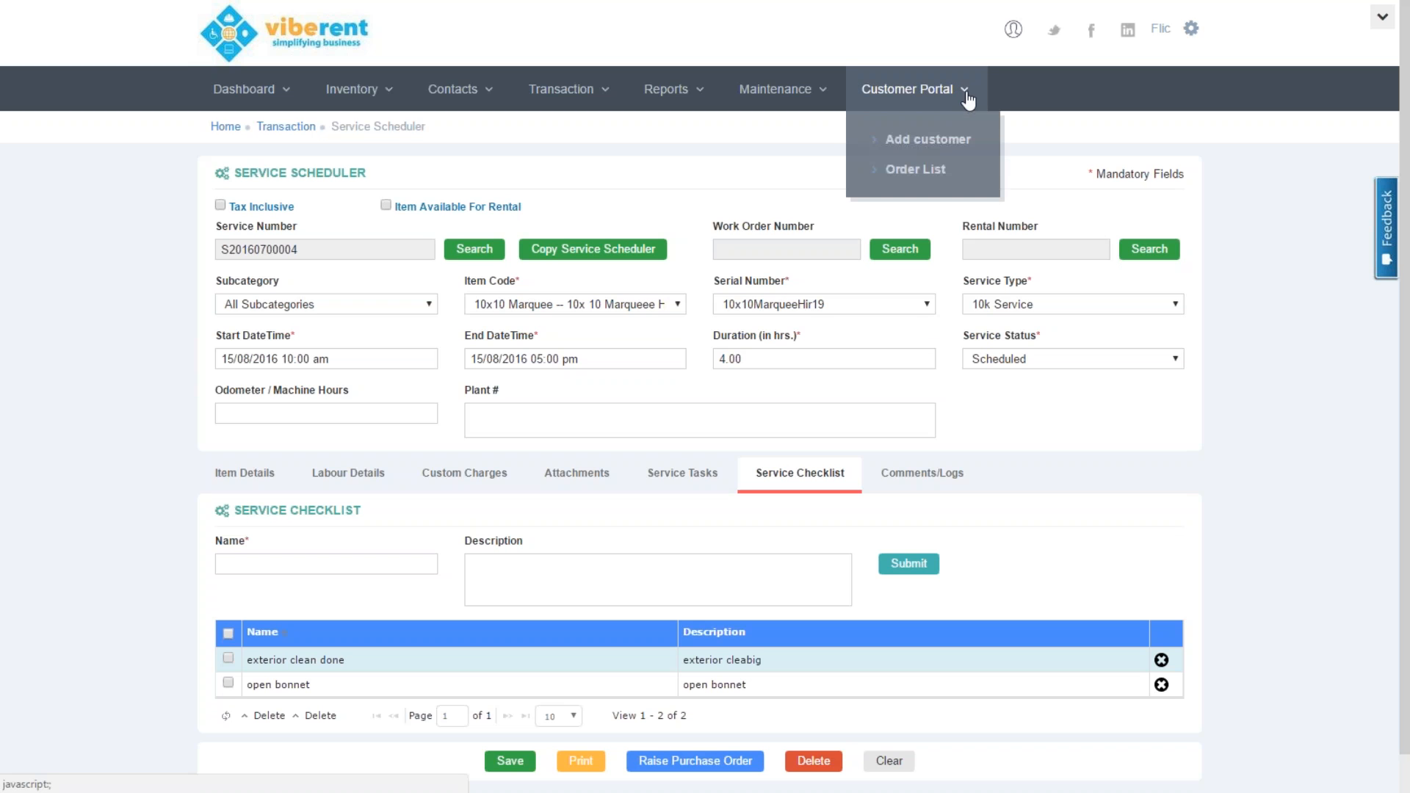
Give the 1St Mechanical Ltd portal contact a new portal password and save the customer
click(949, 145)
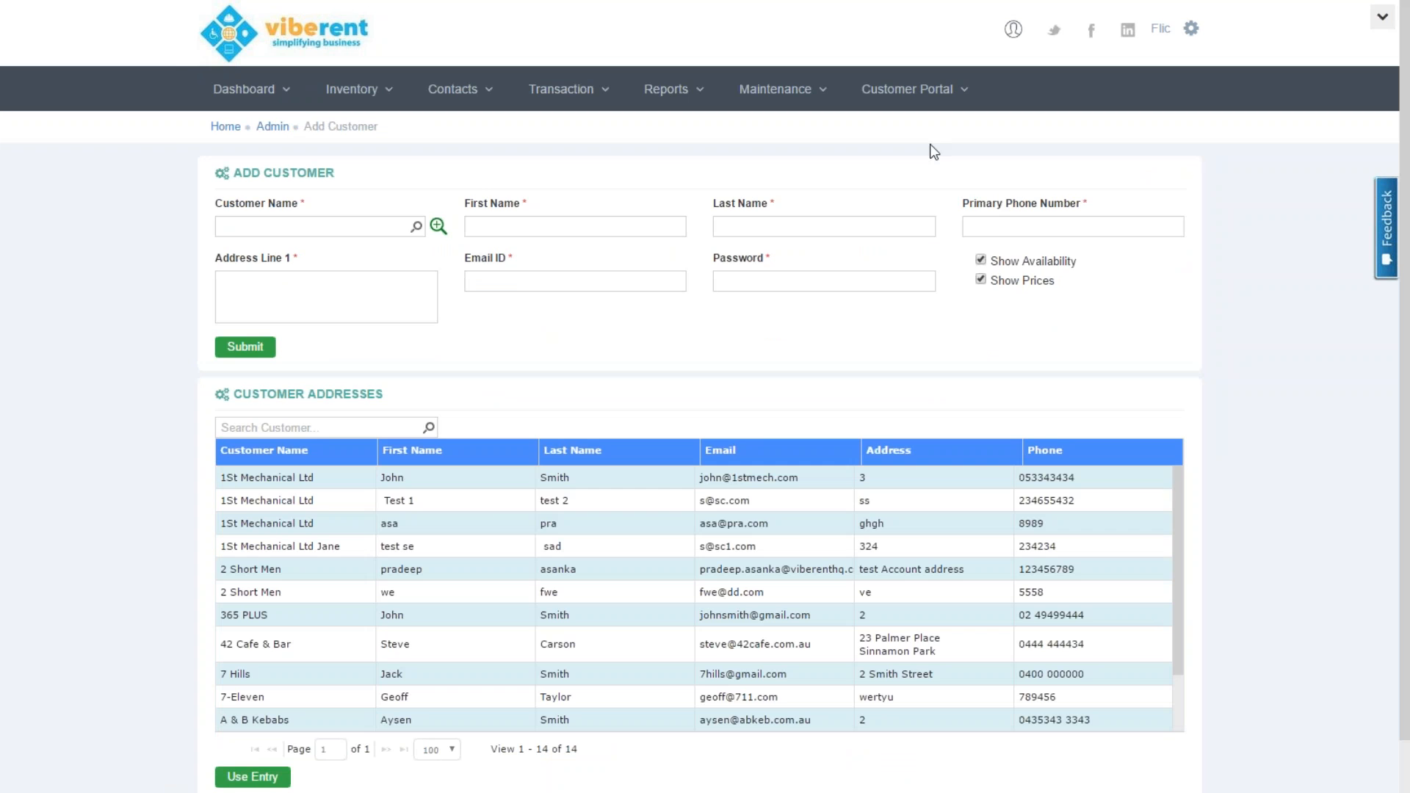
click(456, 484)
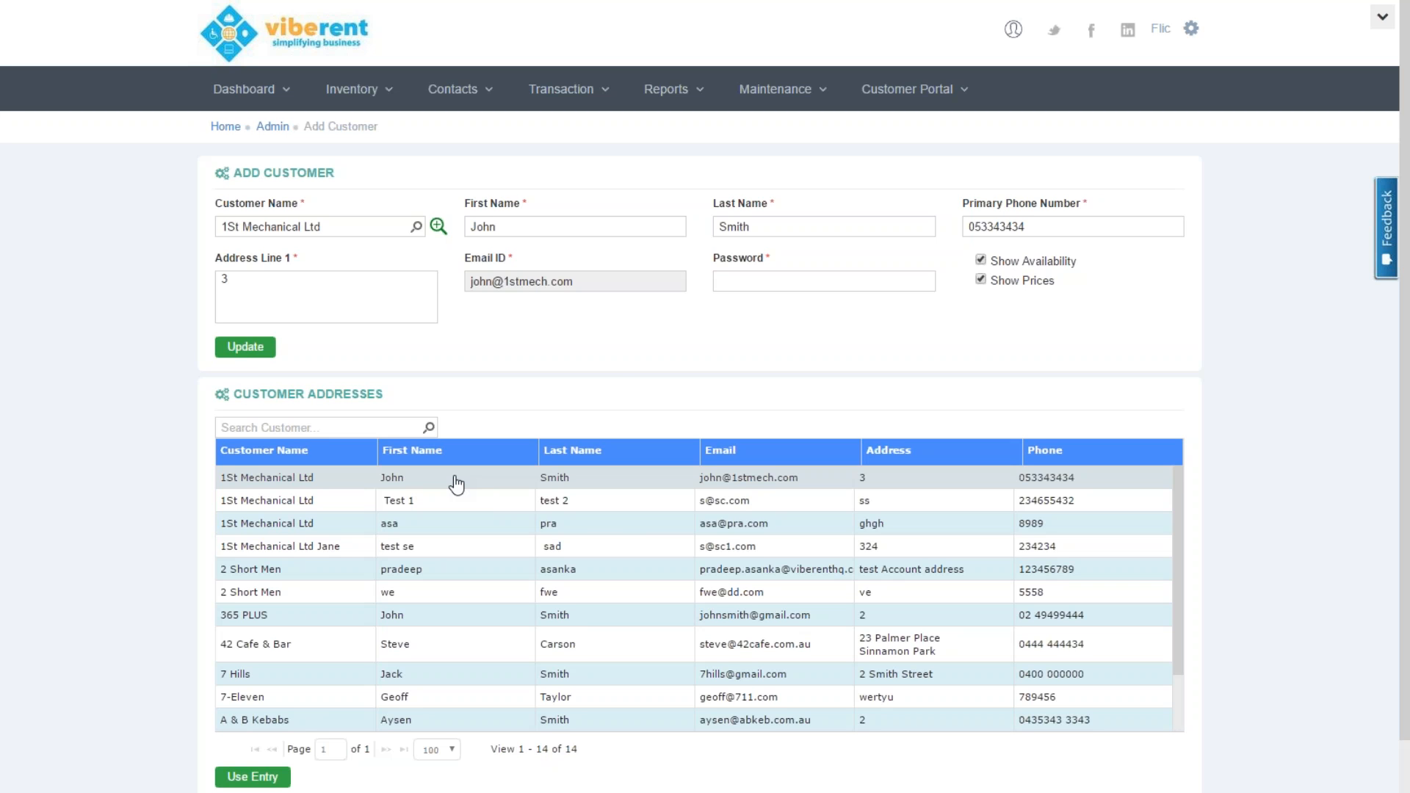
click(745, 284)
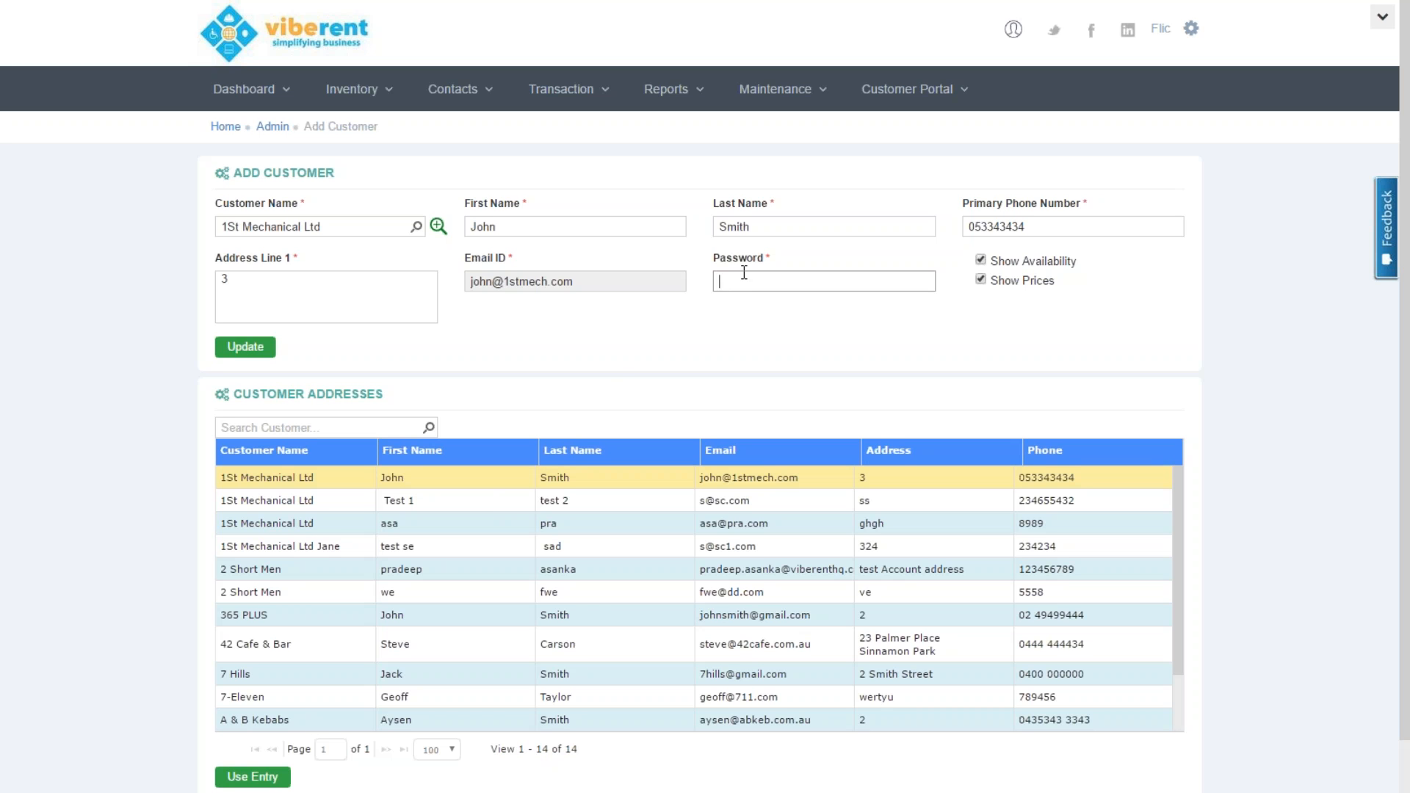
text(1234)
click(248, 355)
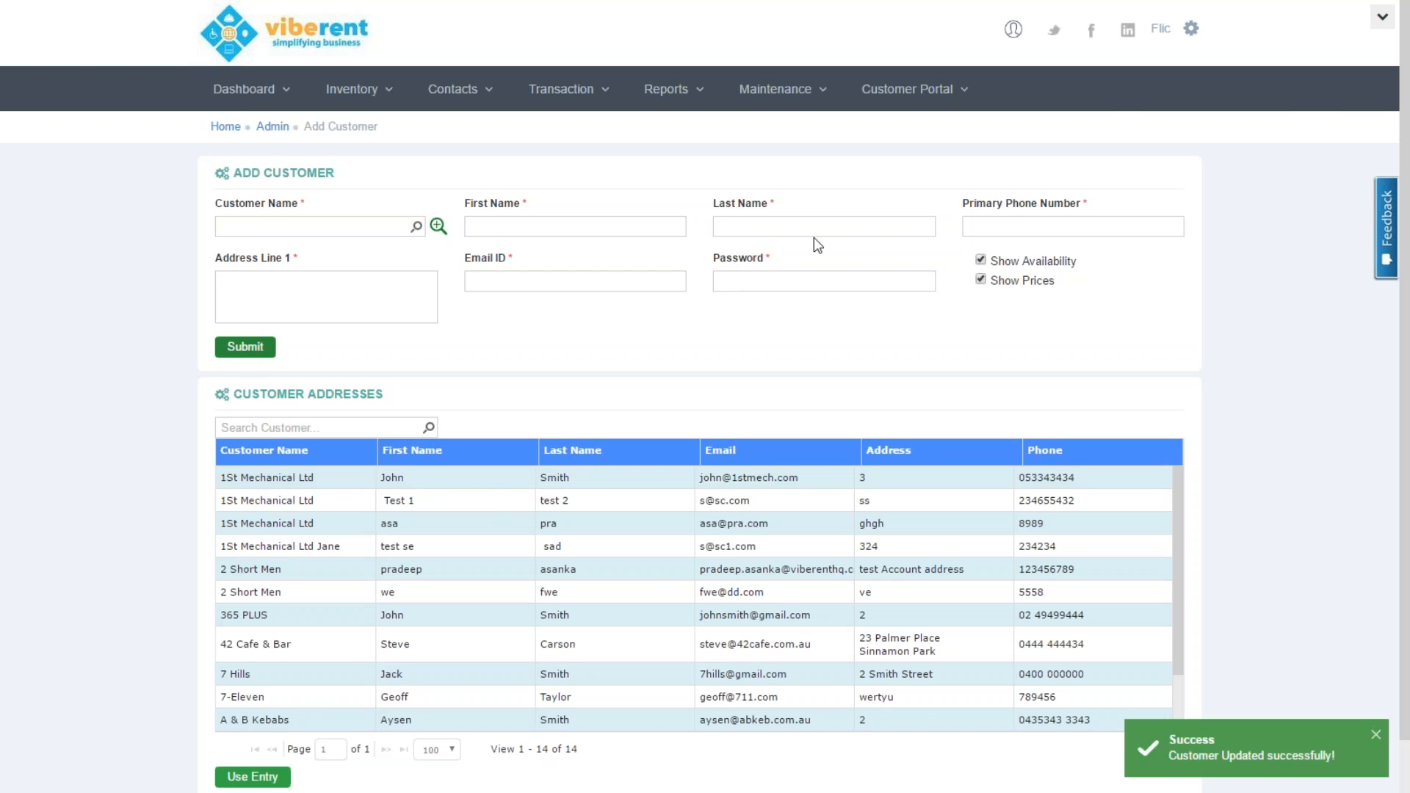
Open the Client Portal in a new browser tab and exit full-screen mode
right_click(1011, 40)
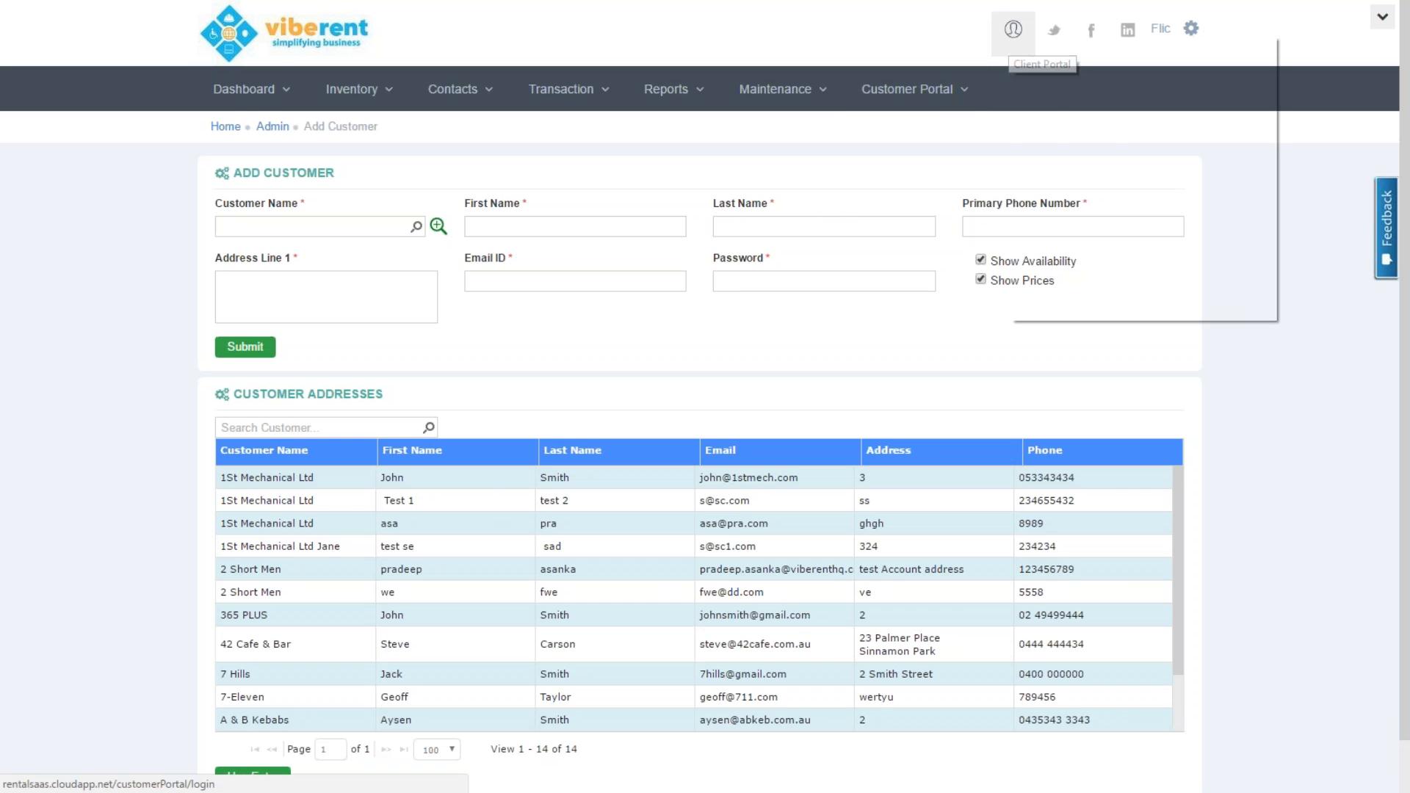
click(1043, 50)
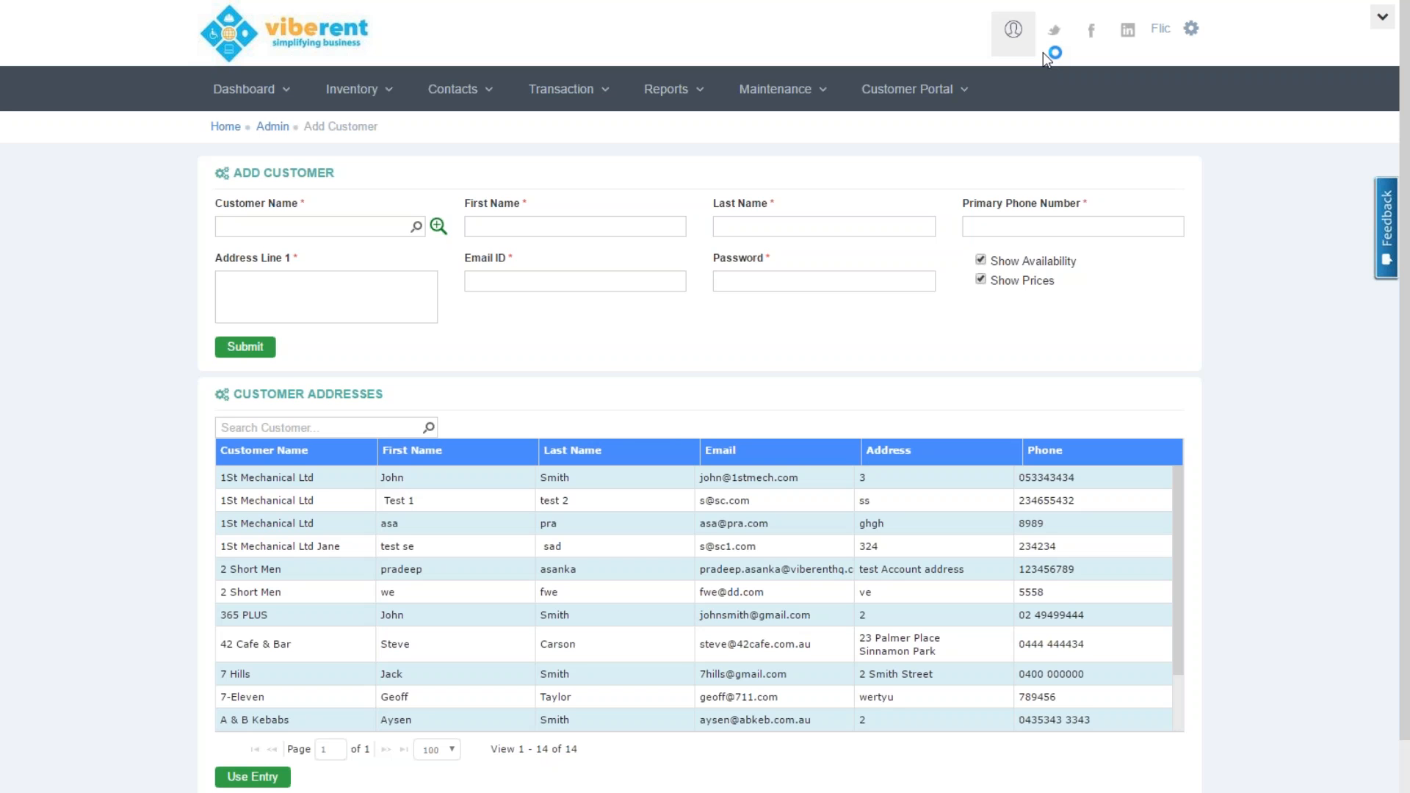
key(F11)
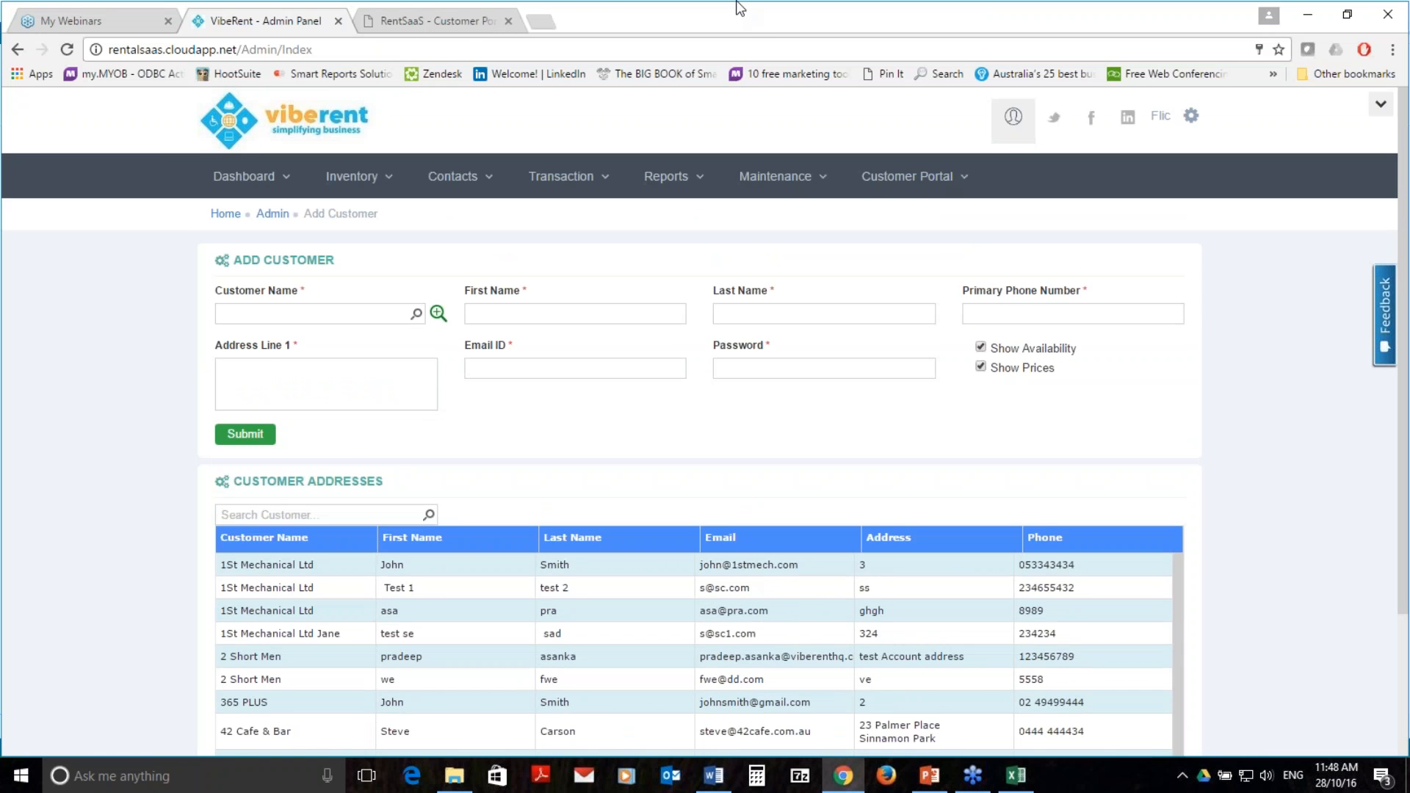
Log in to the Customer Portal with the contact's e-mail address and password
click(462, 22)
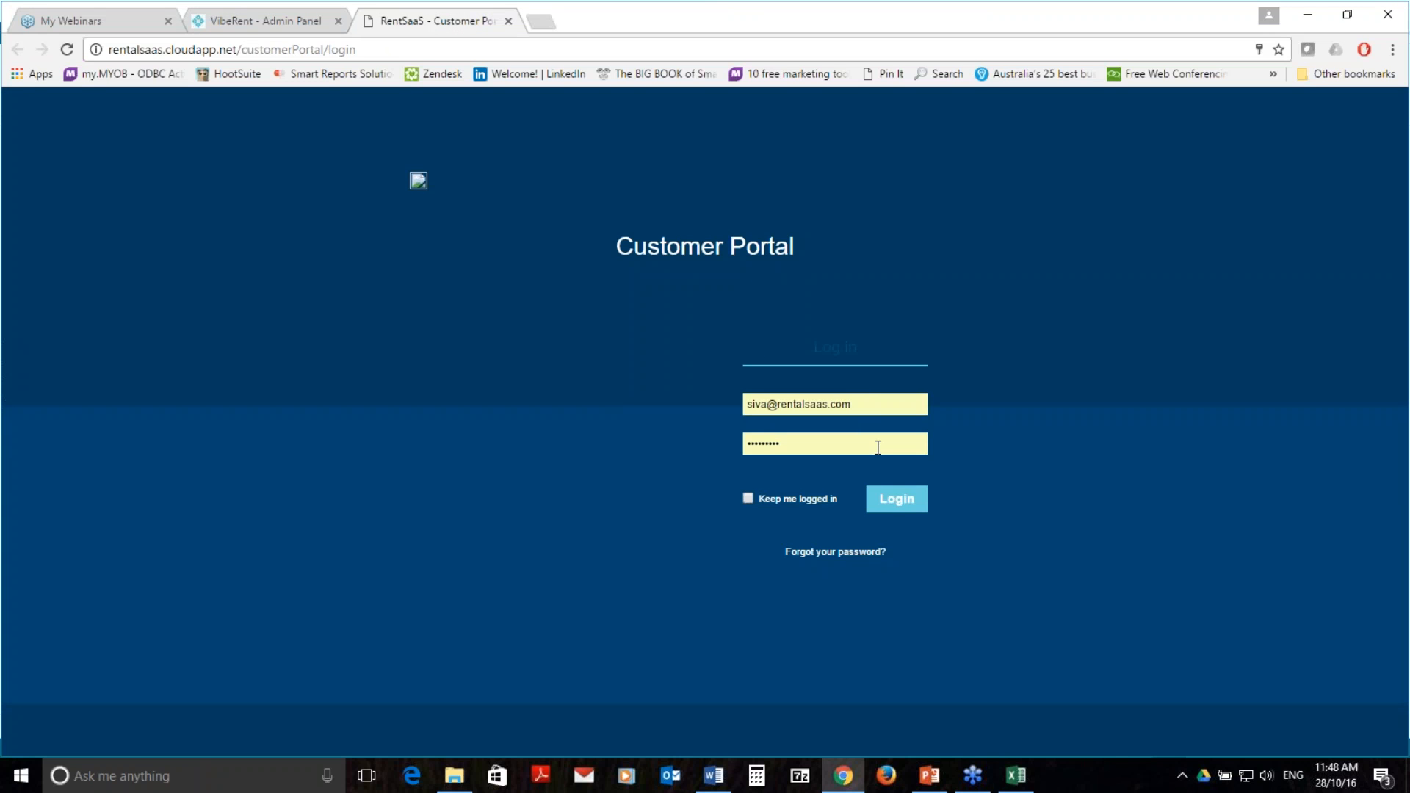
key(shift+Tab)
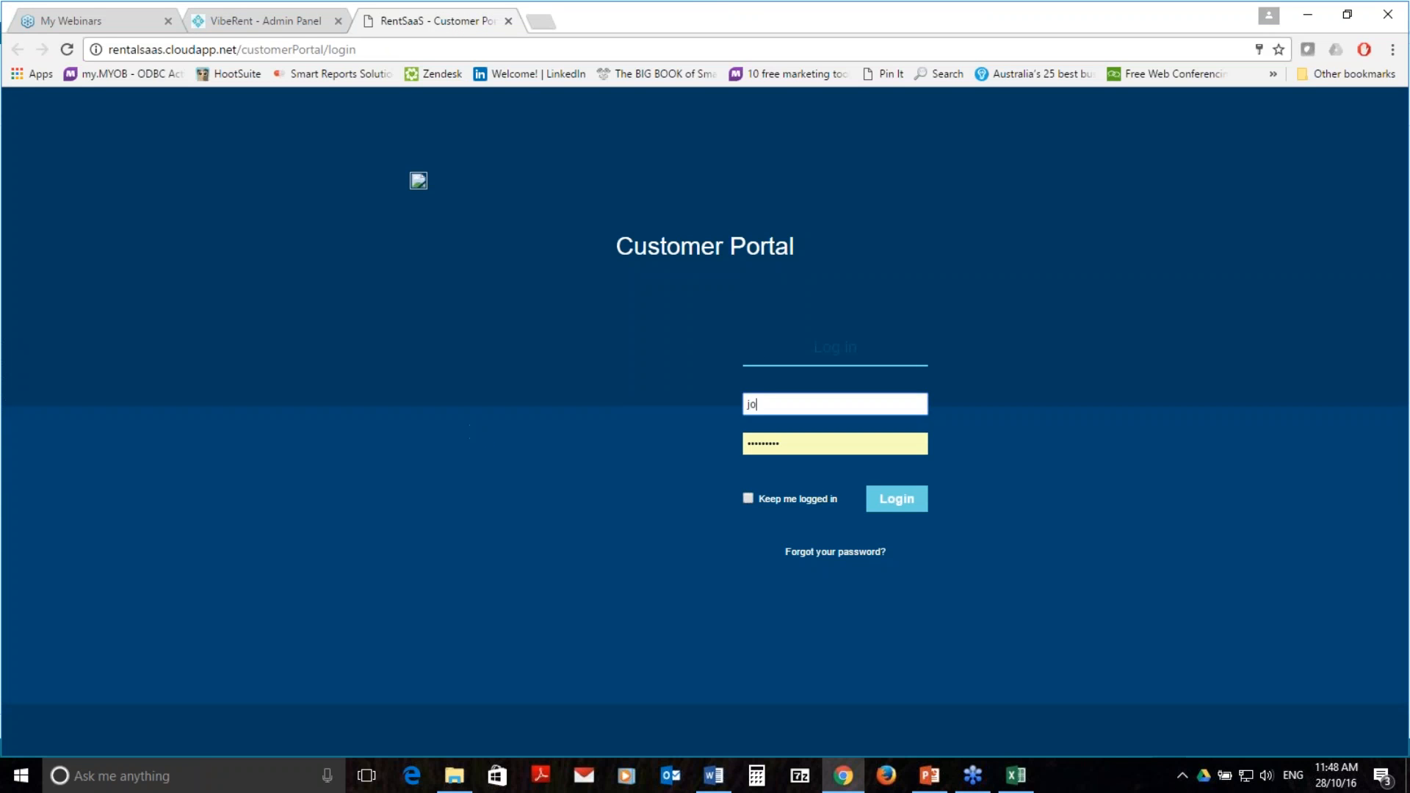
key(Tab)
text(****)
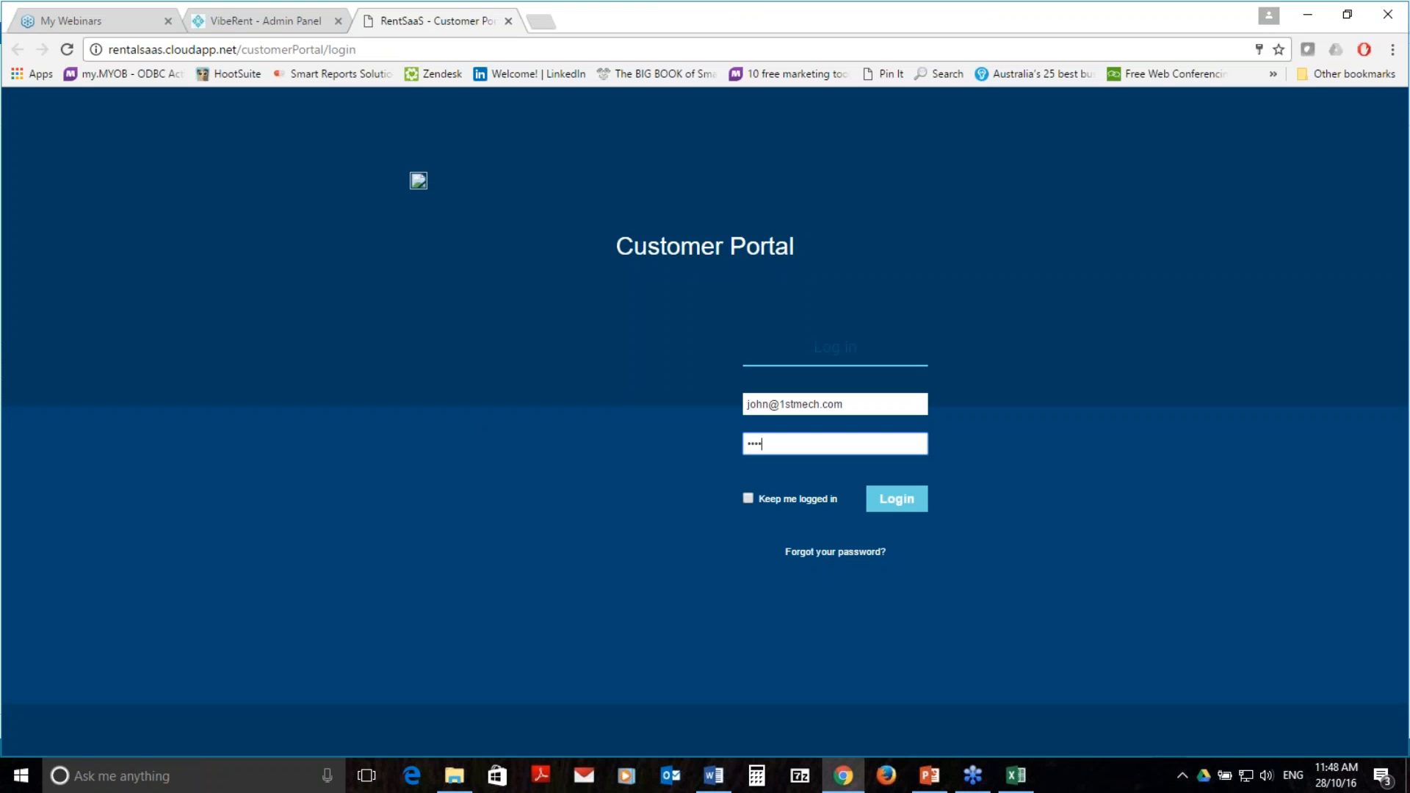
key(BackSpace)
key(BackSpace)
key(BackSpace)
key(BackSpace)
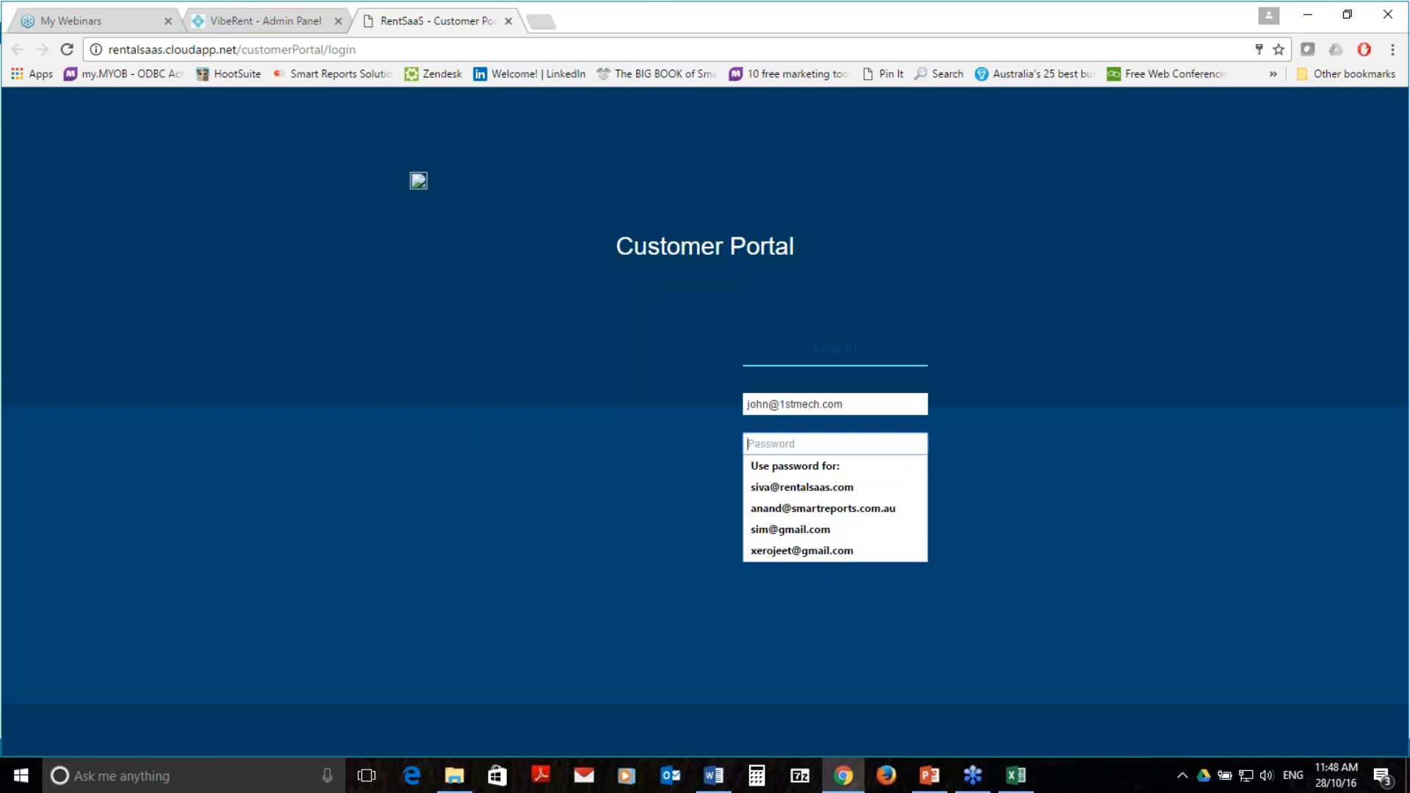
text(****)
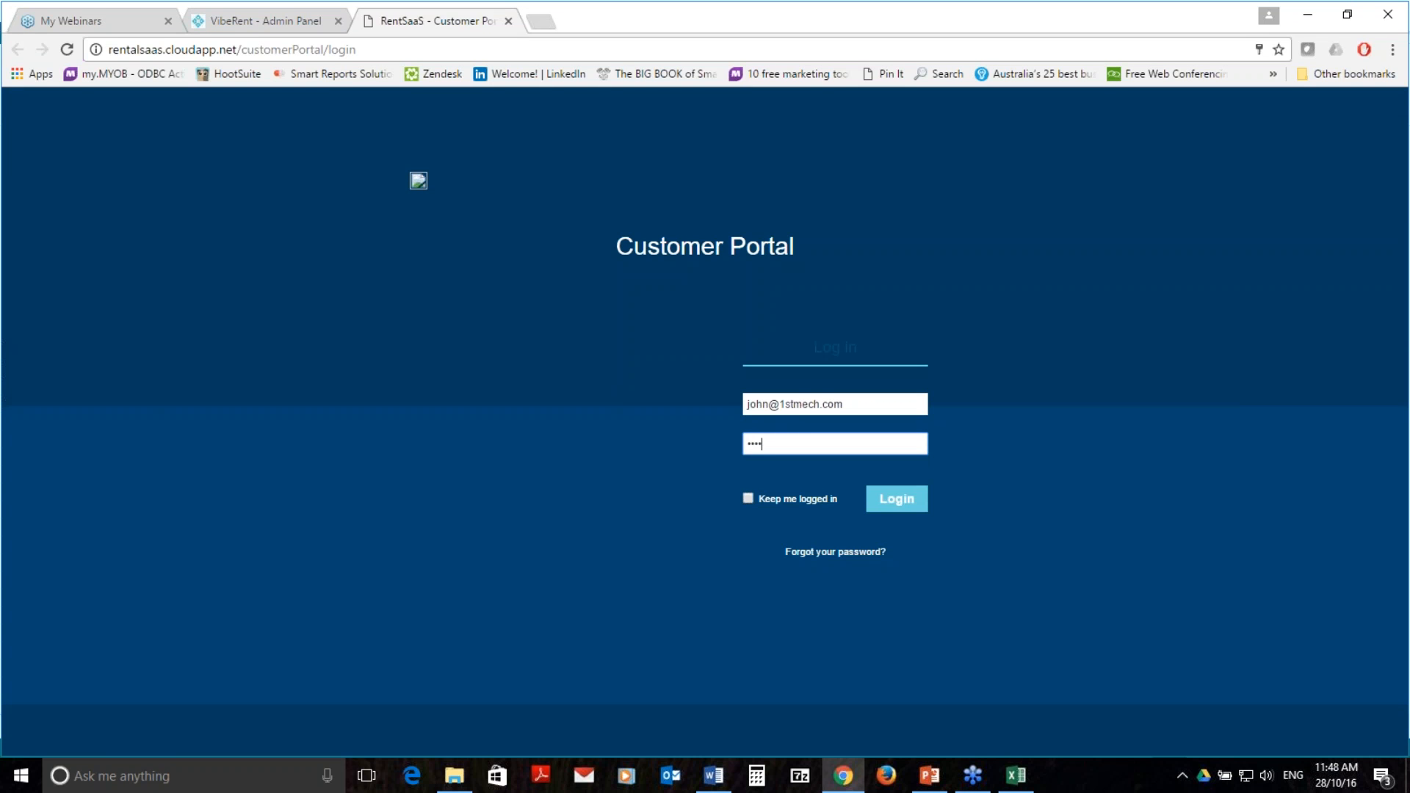
click(897, 508)
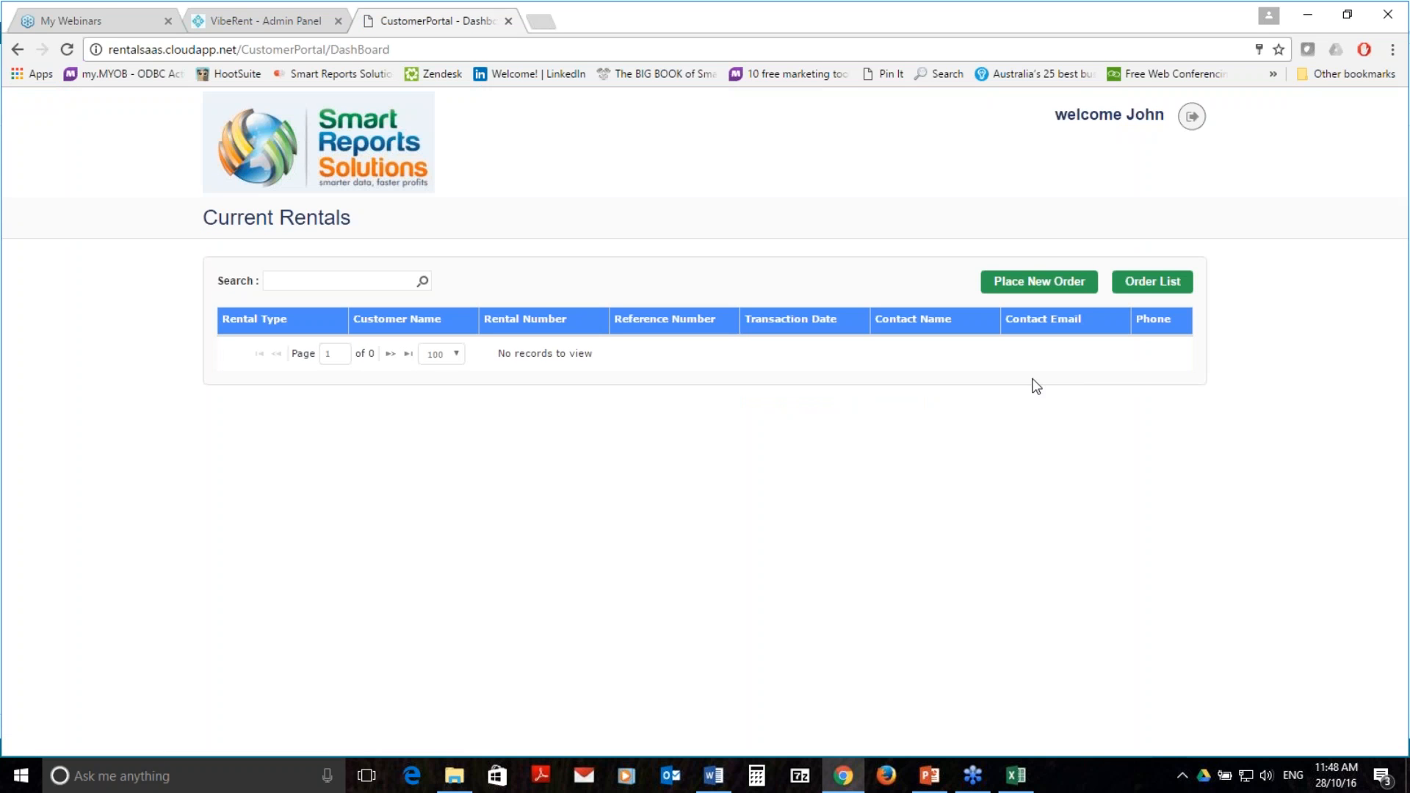
Start a new order for a 10X10 MARQUEE from Outdoor Items - Tents, rented Daily
click(1059, 286)
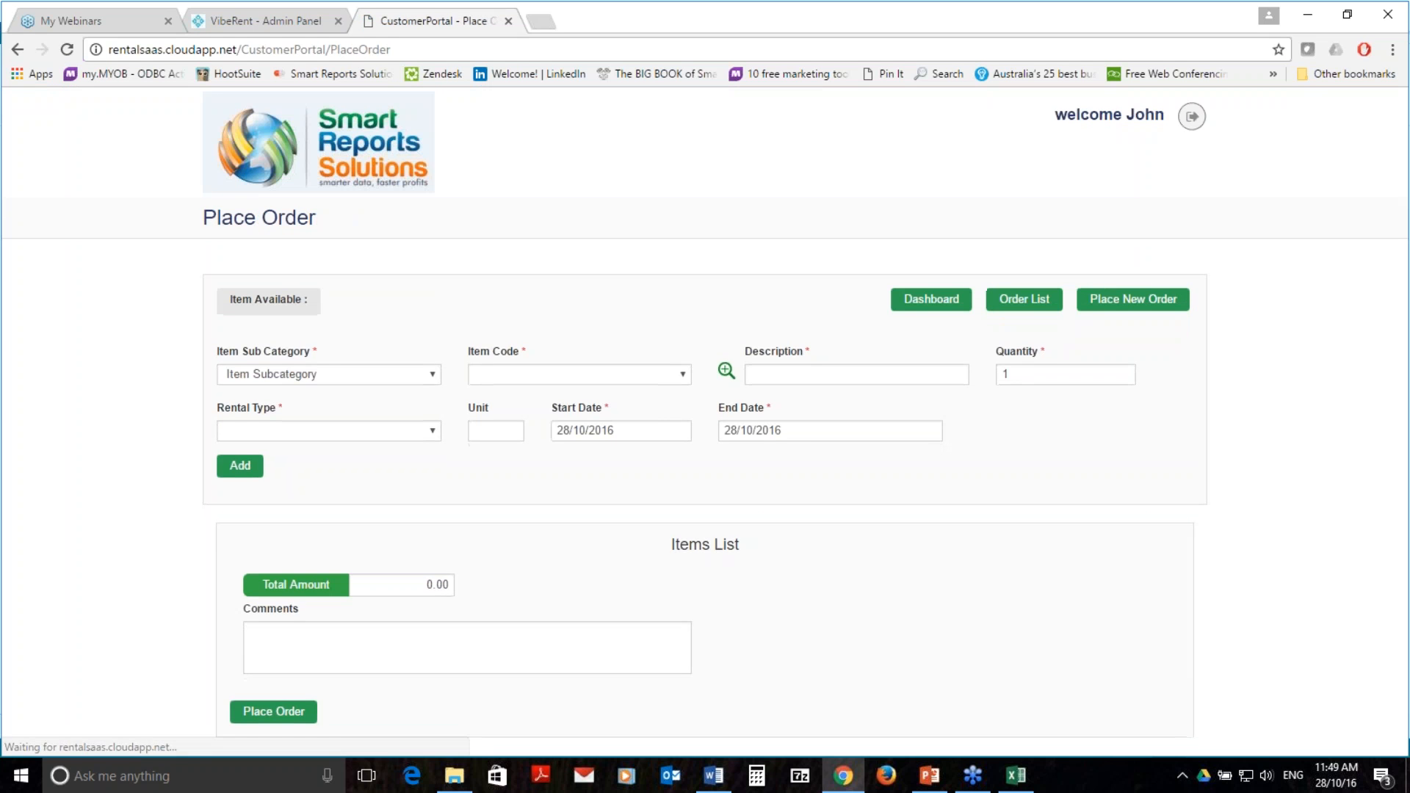
click(403, 374)
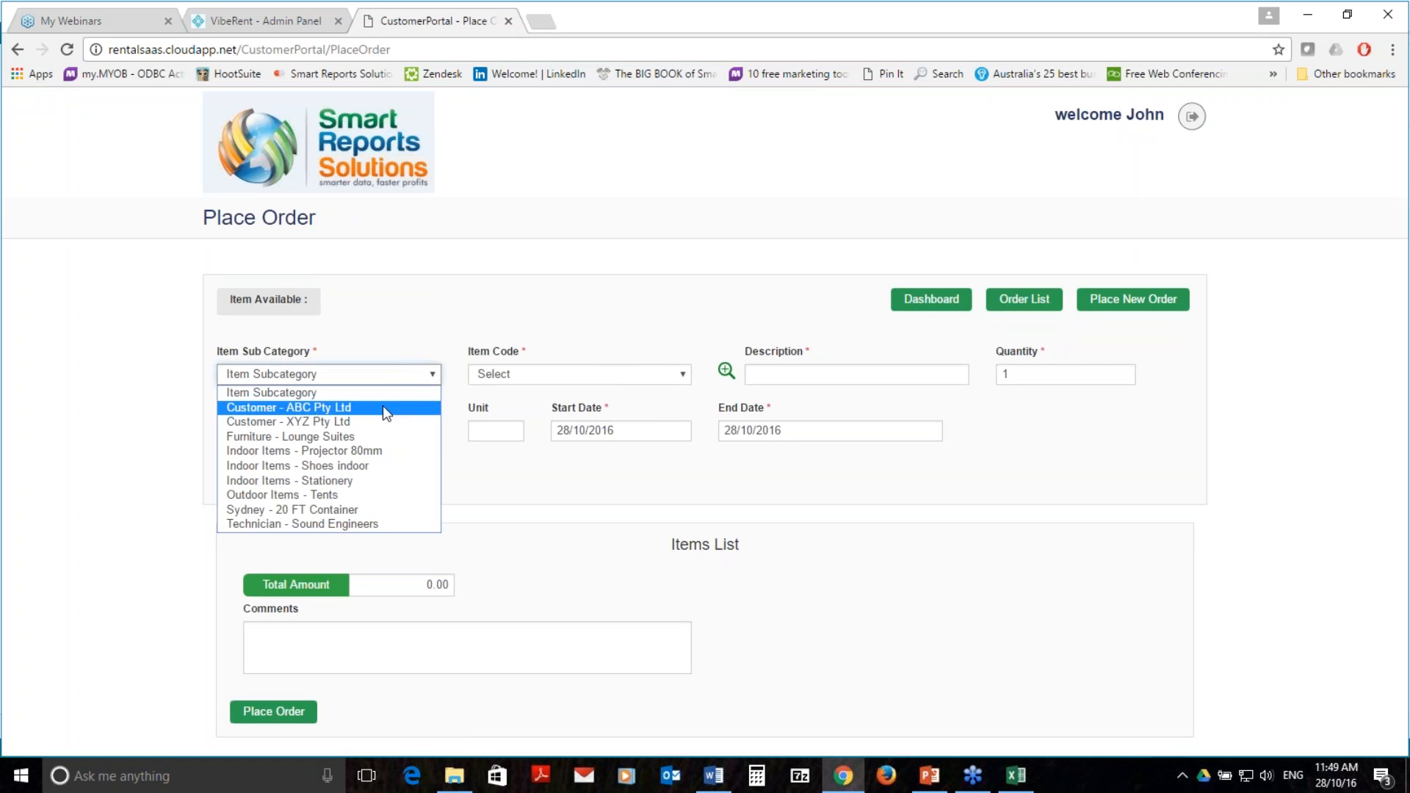
click(360, 495)
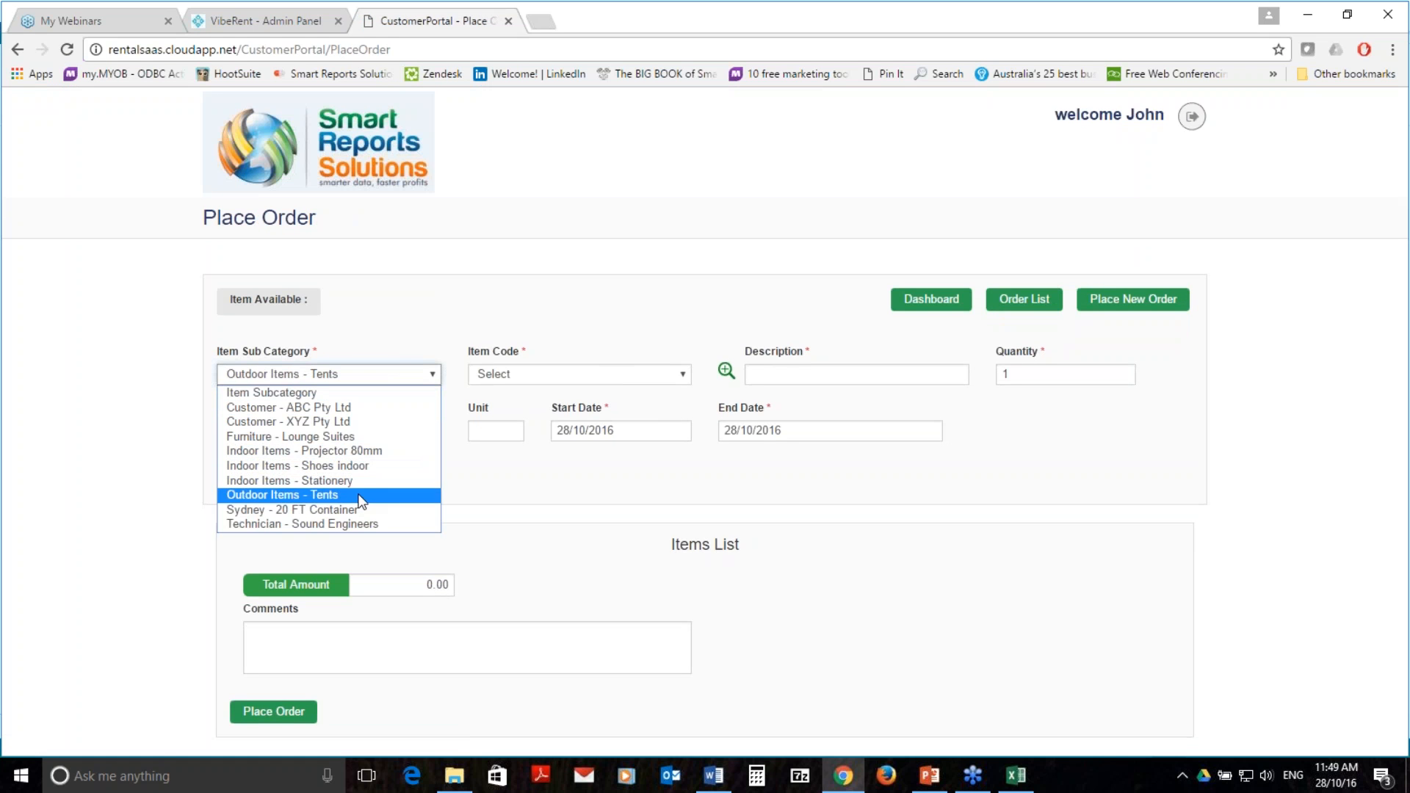
click(658, 374)
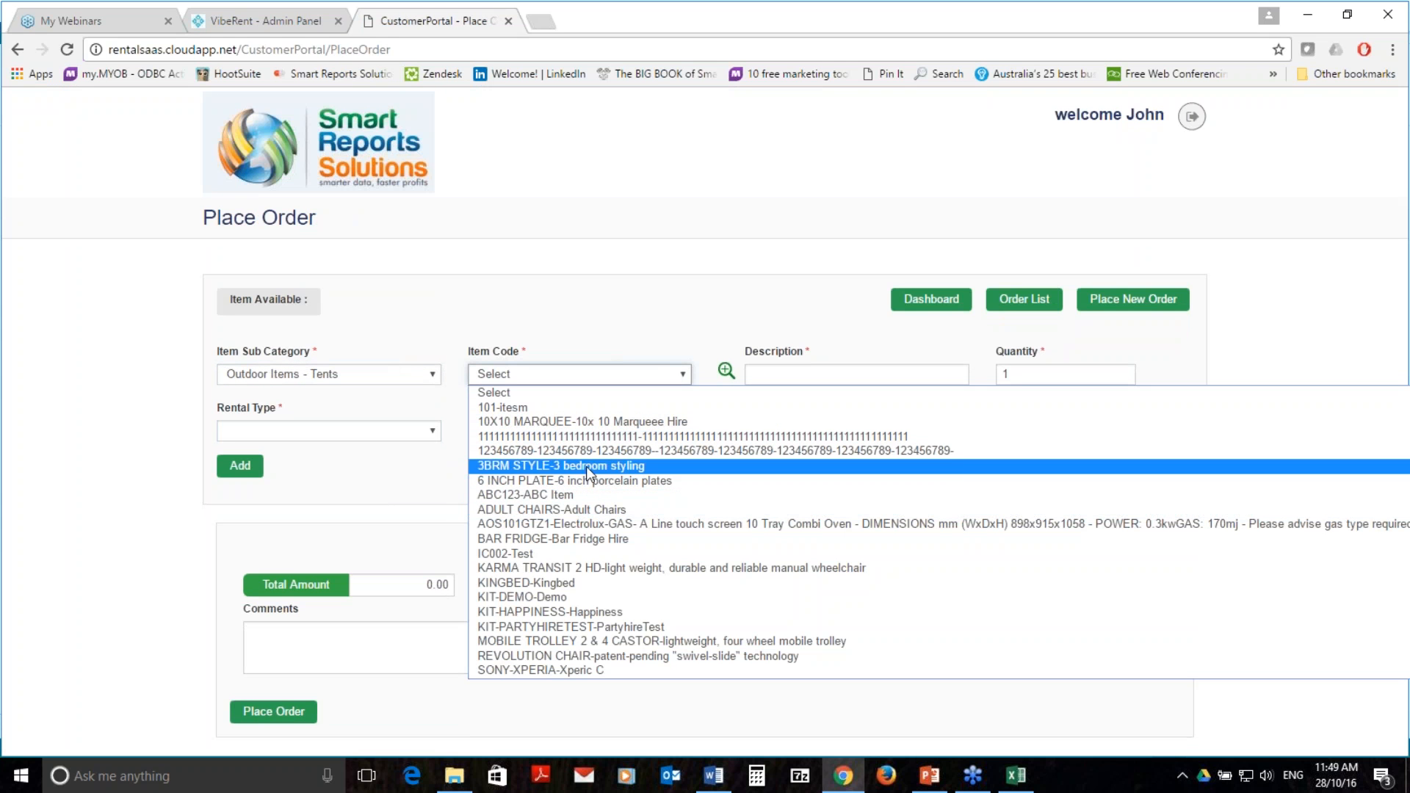
click(881, 421)
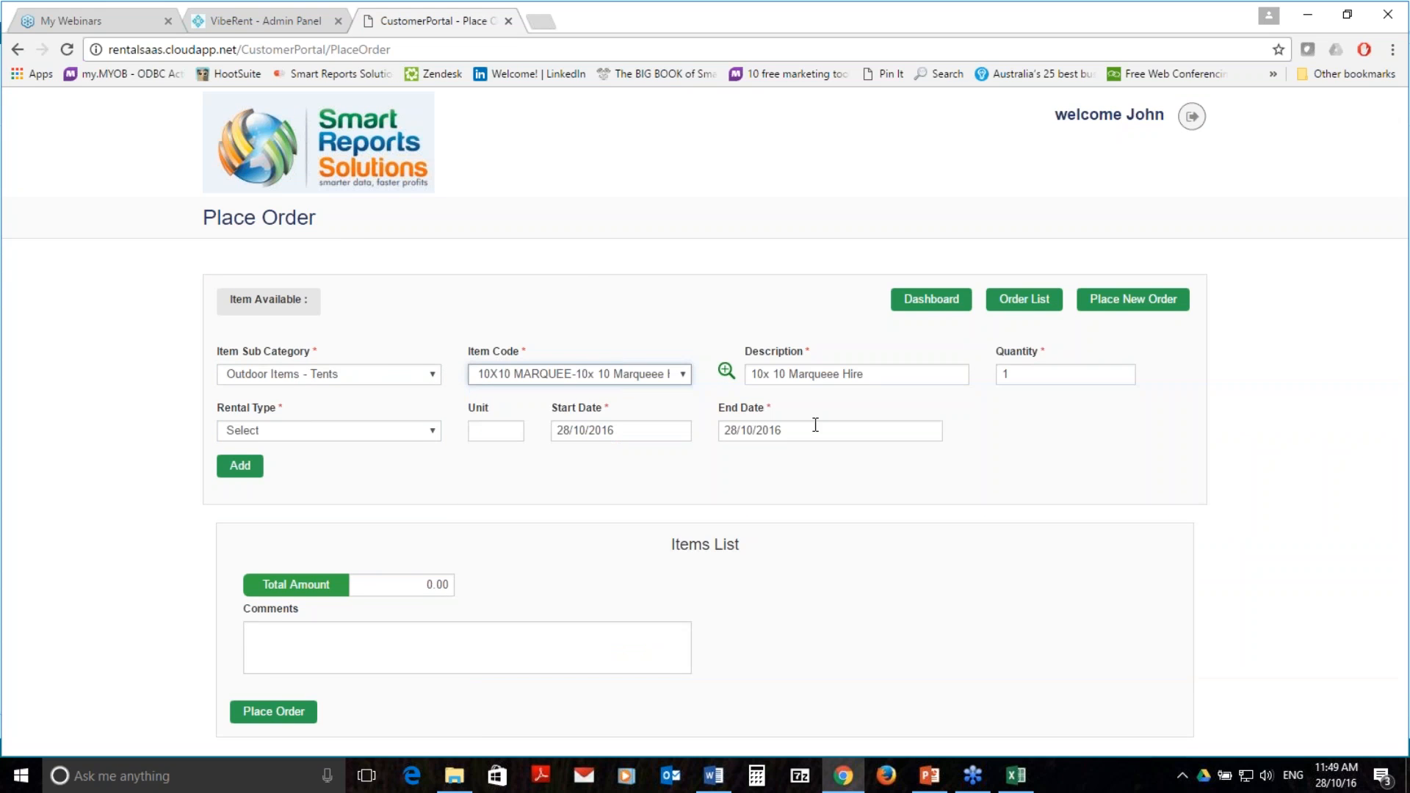
click(385, 437)
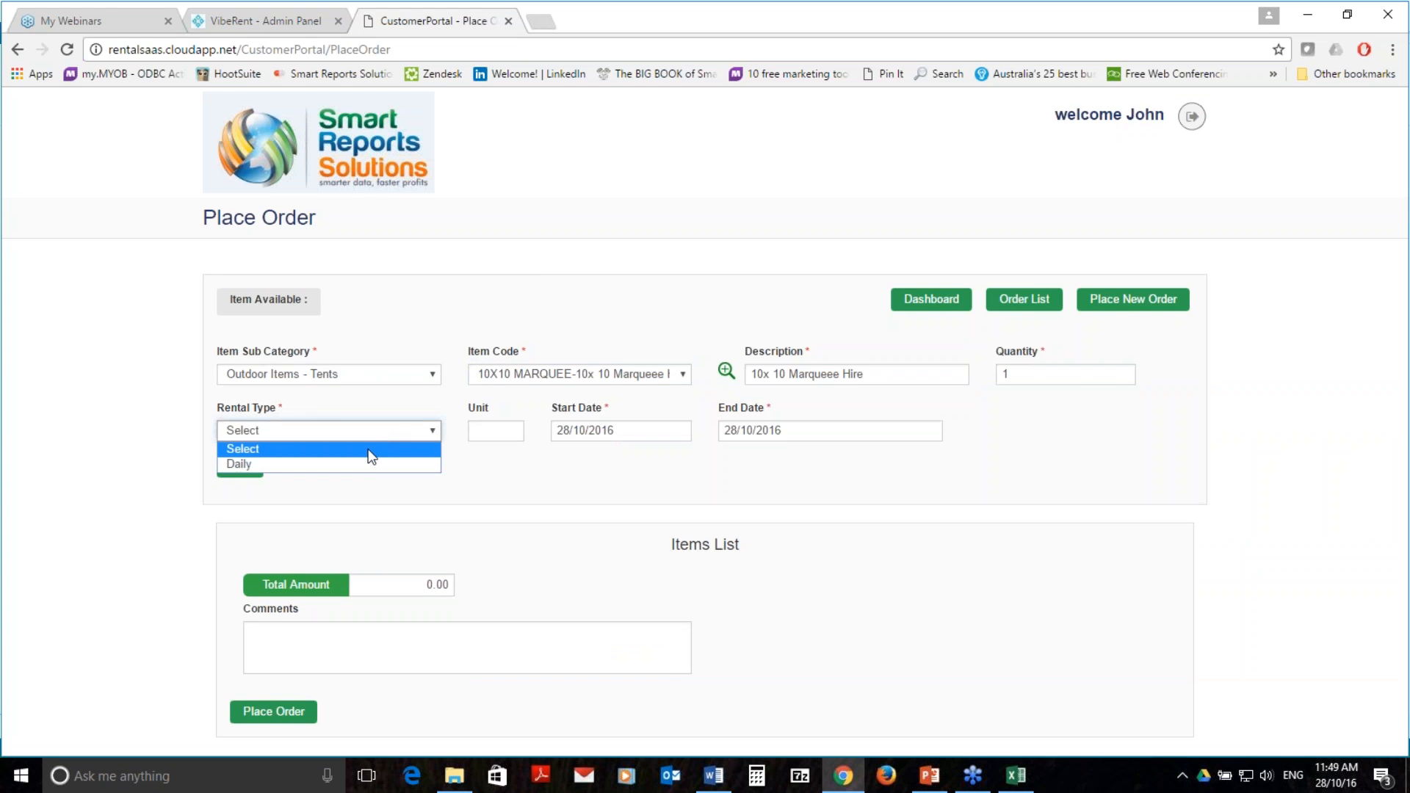
click(370, 464)
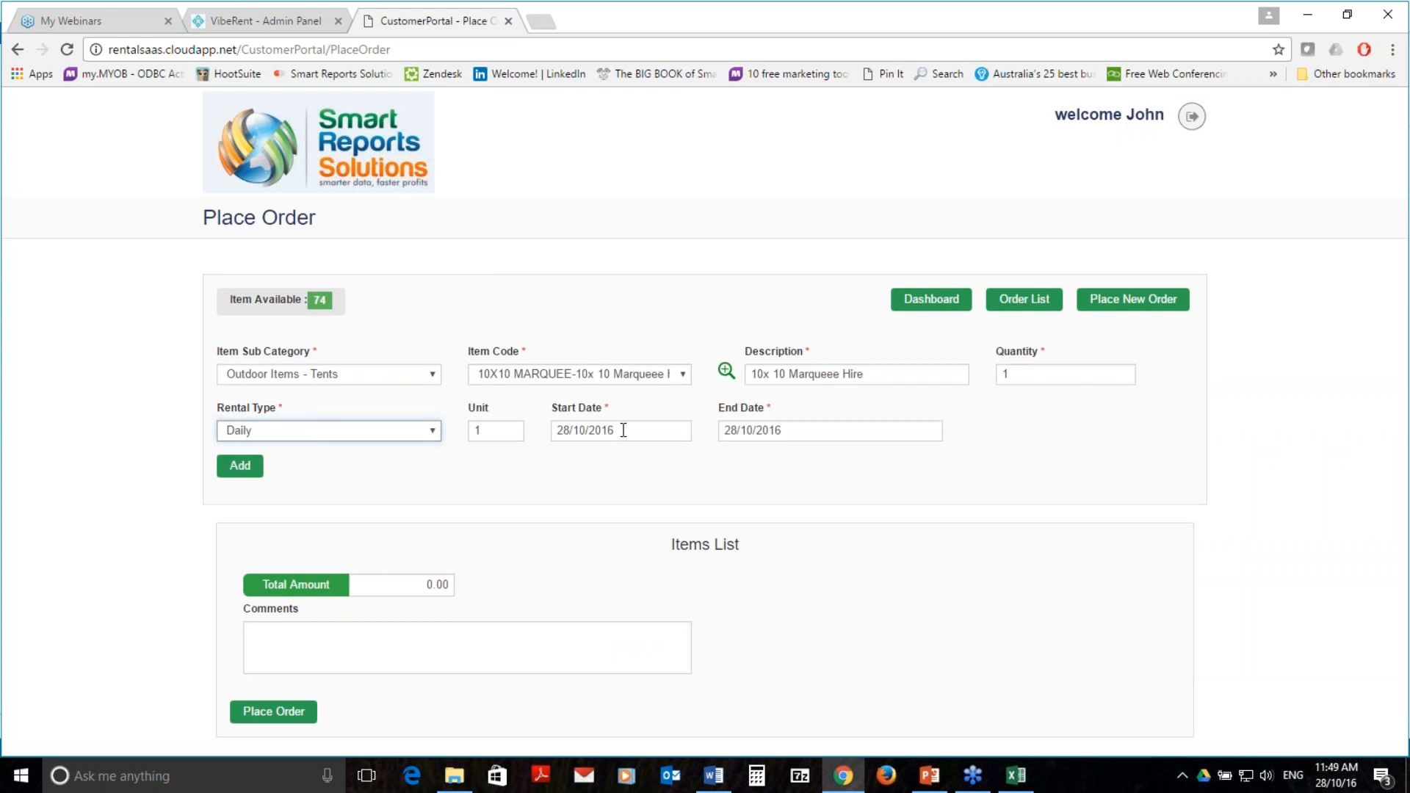
Set the end date to 29/10/2016, add the marquee line, and place the $22.00 order
click(756, 429)
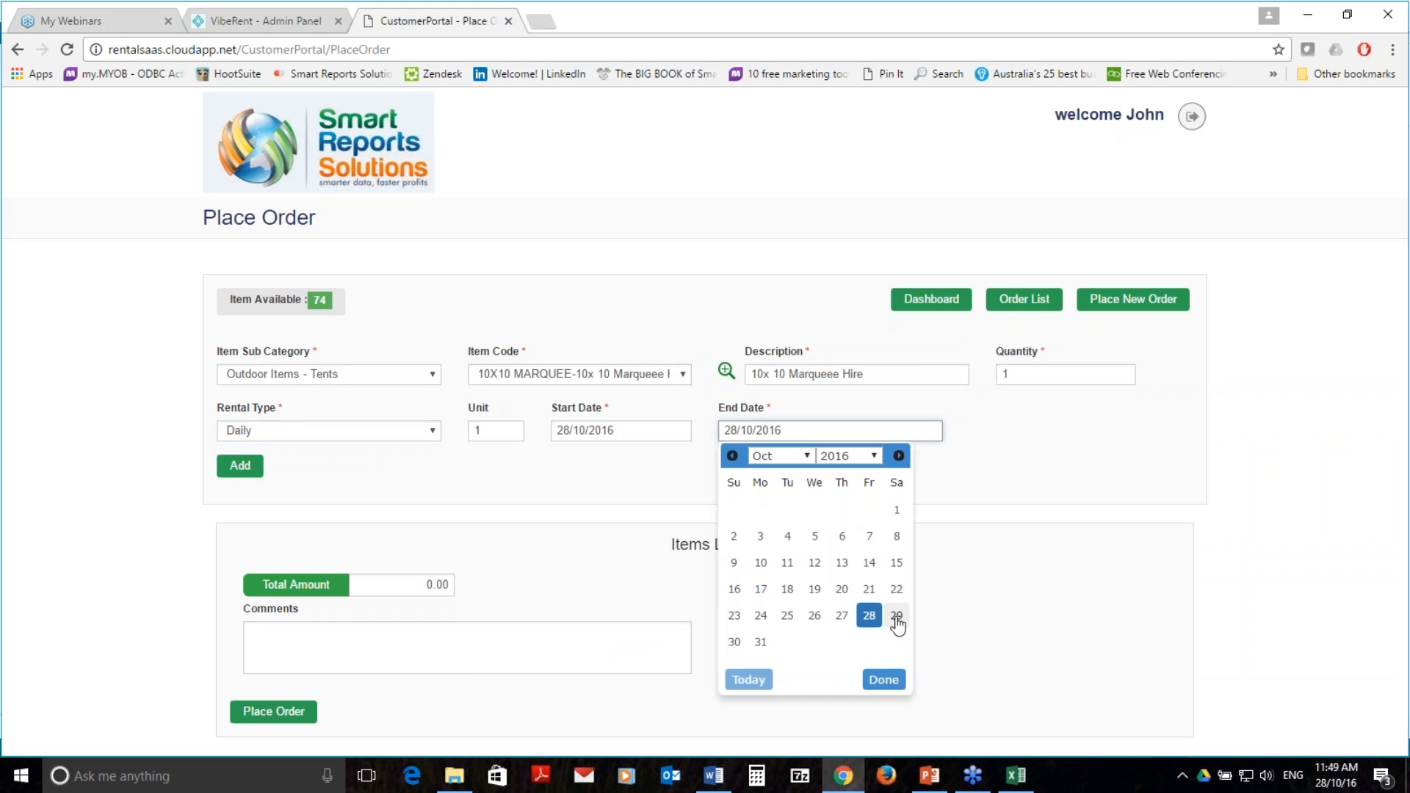
click(896, 617)
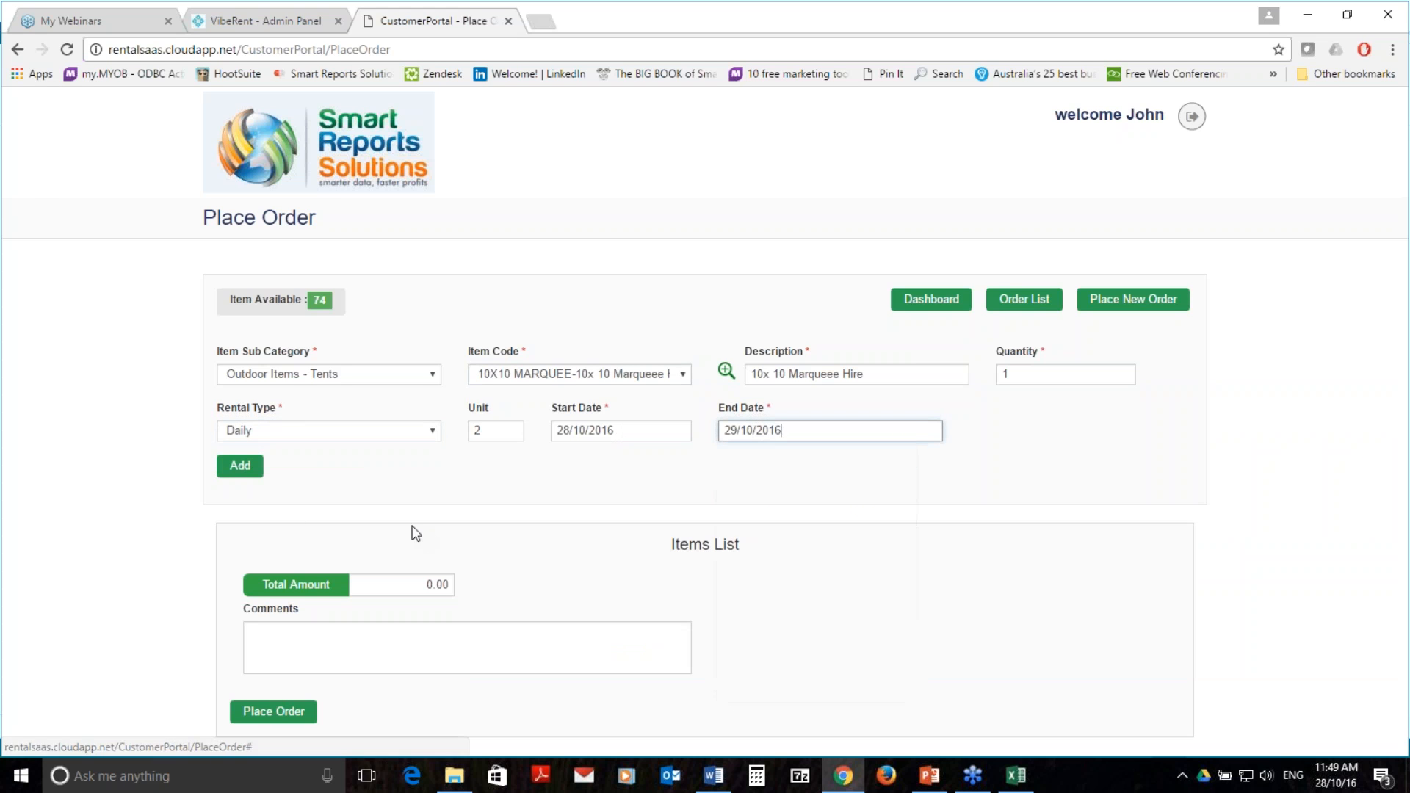
click(253, 472)
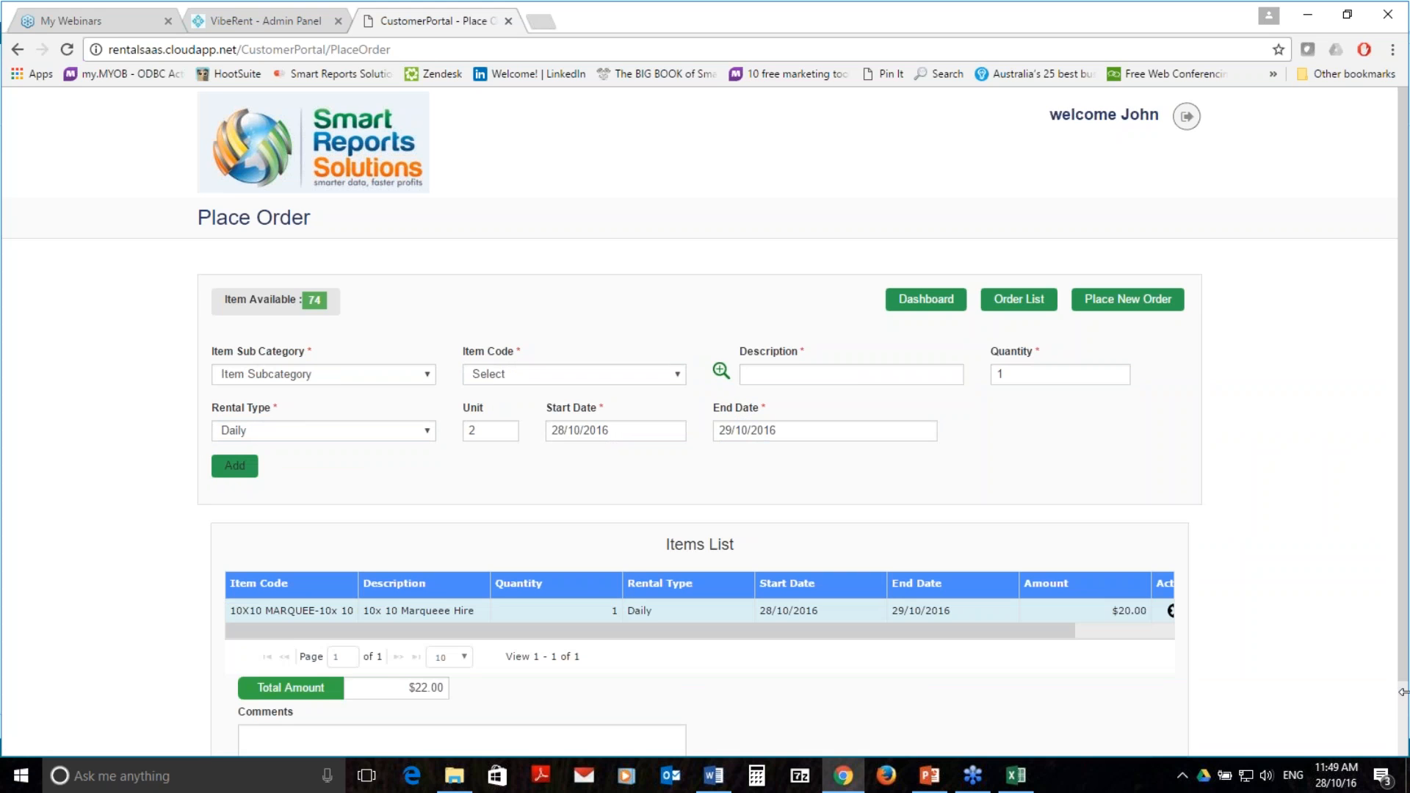
scroll(945, 629, down, 1)
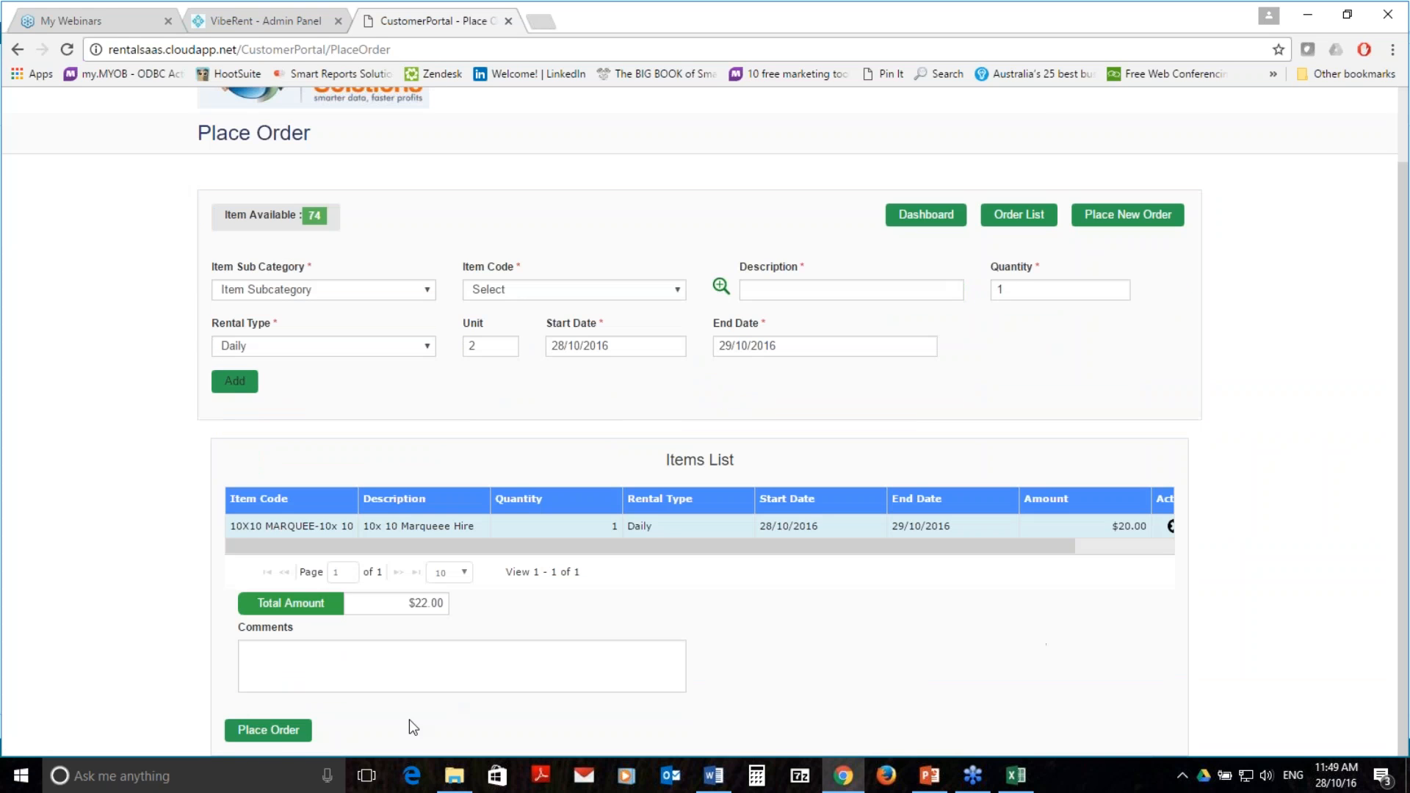
click(280, 732)
Run the Webinar-281016.pptx slide show from the DEMO slide and advance to the VibeRent Mobile Apps slide
click(930, 775)
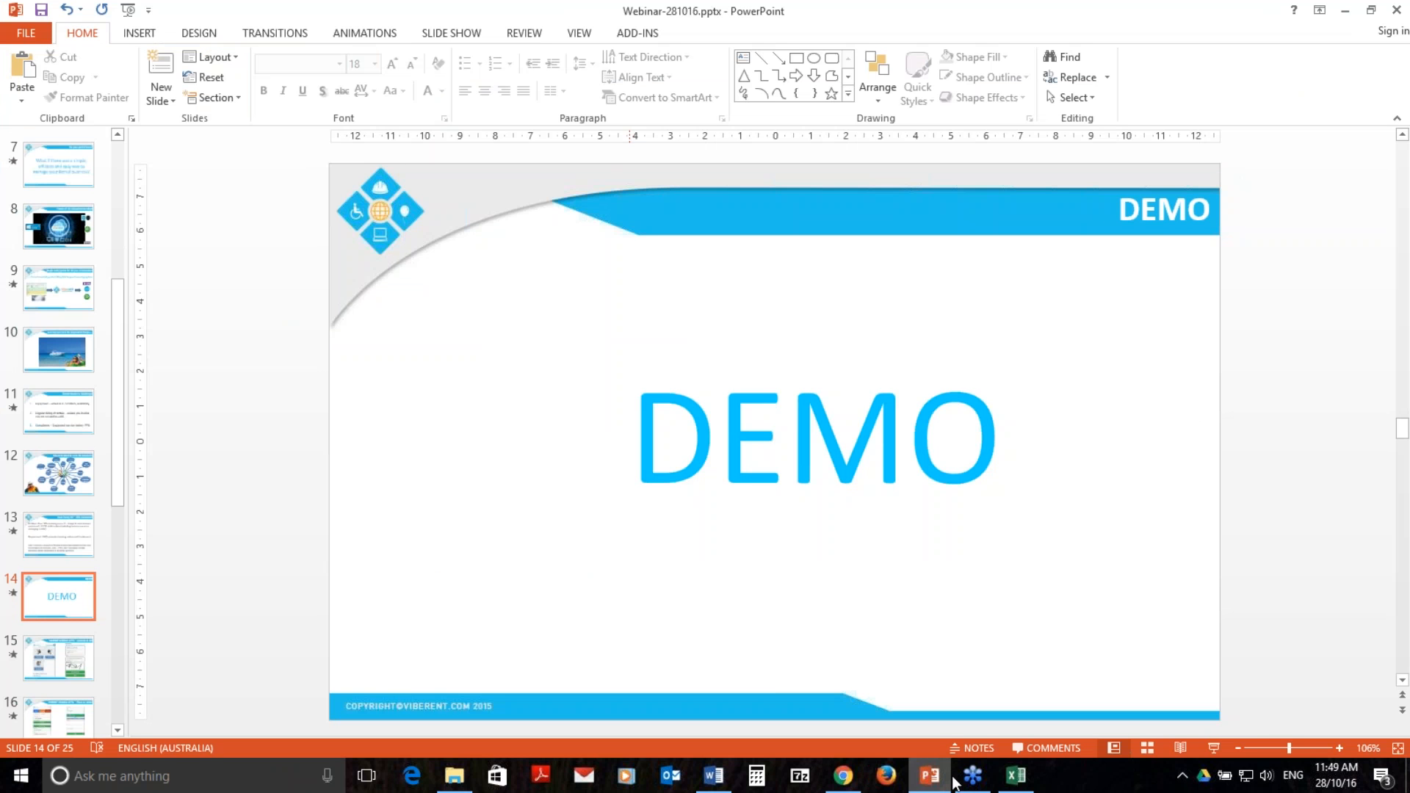
click(1213, 747)
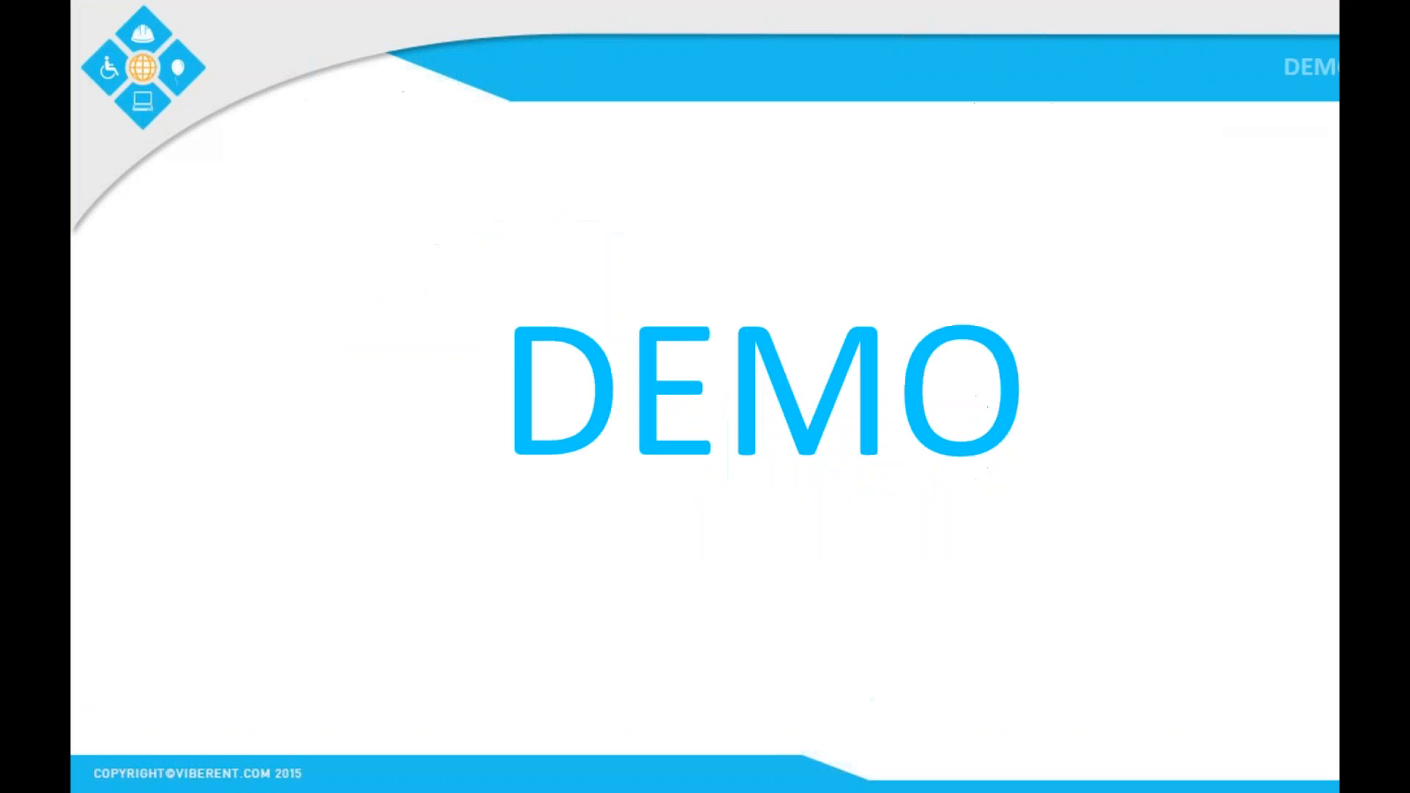
key(Right)
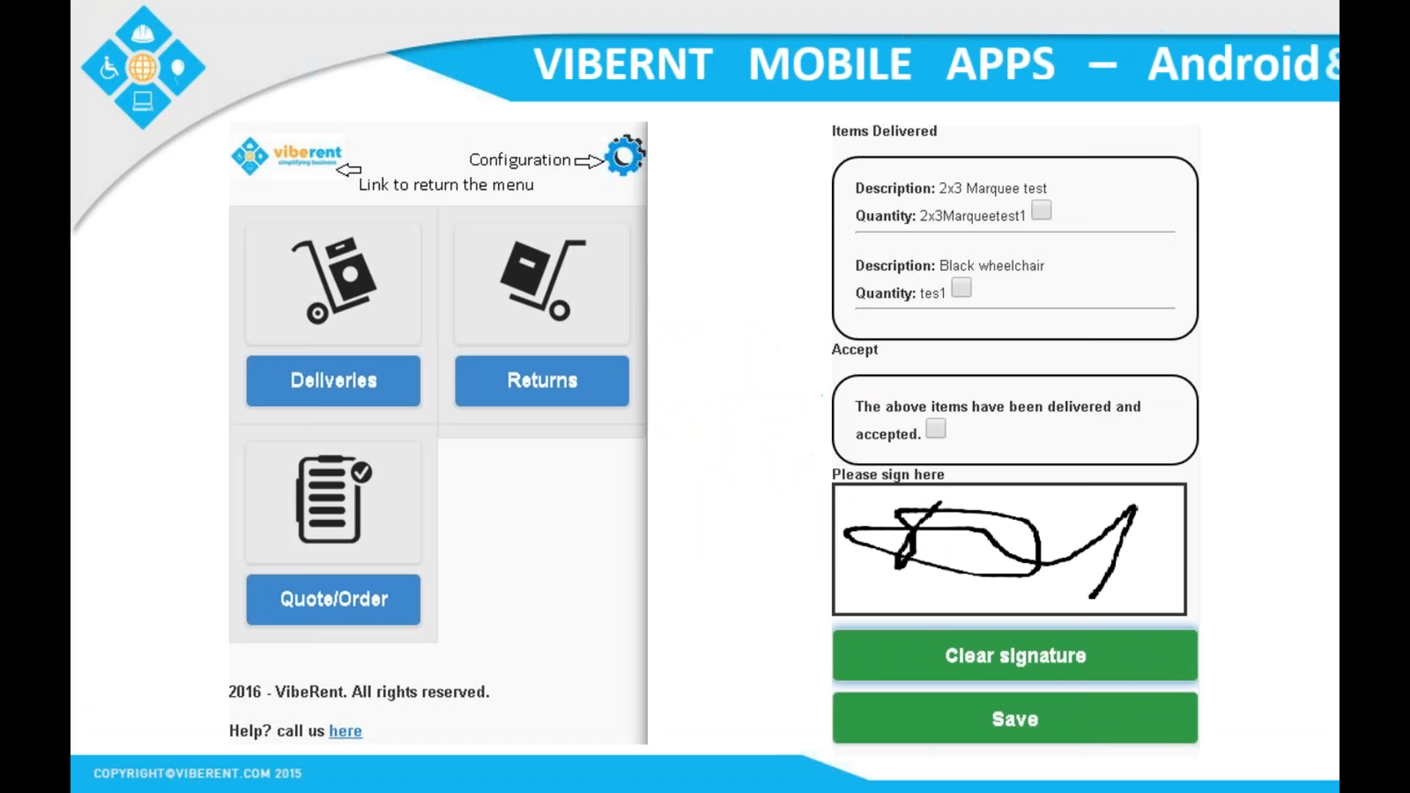
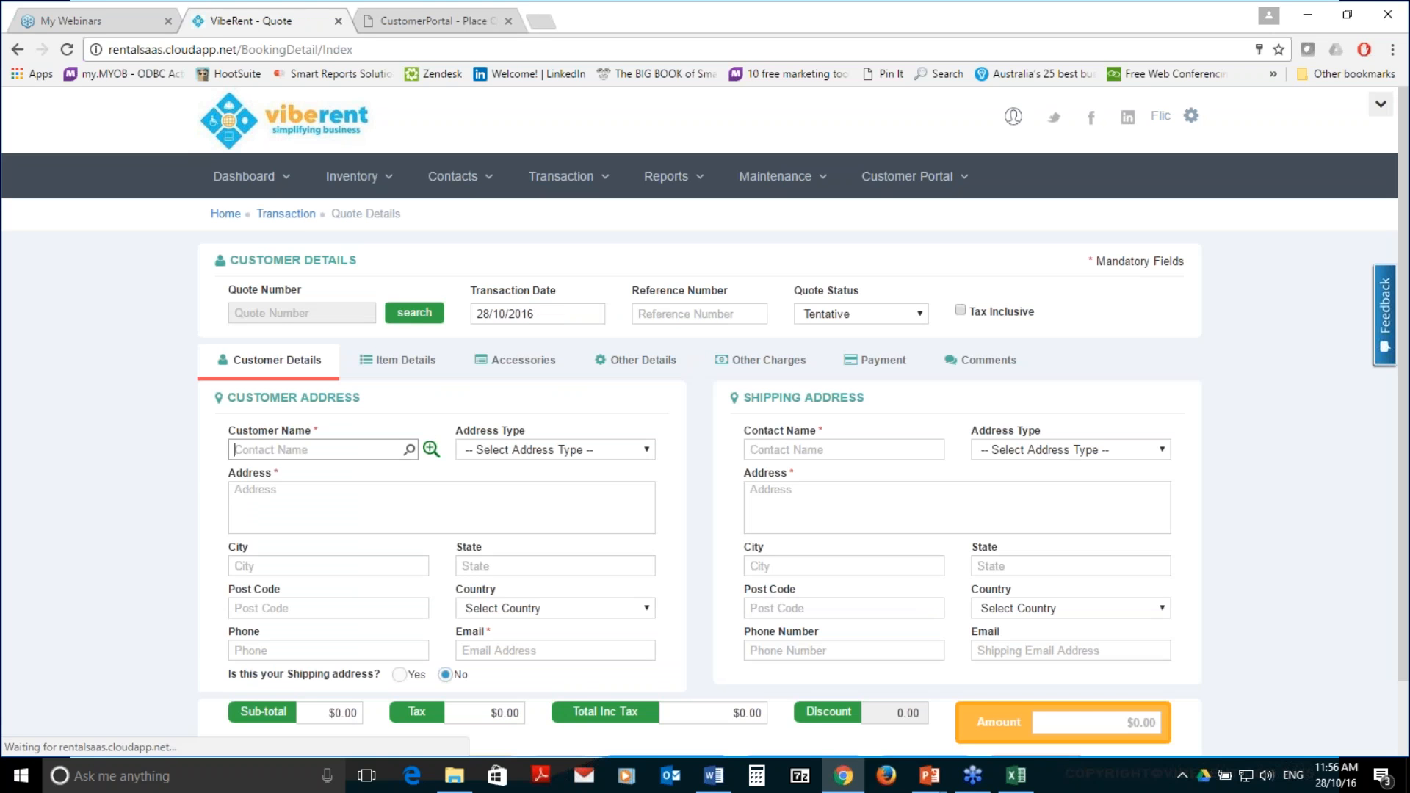
click(429, 449)
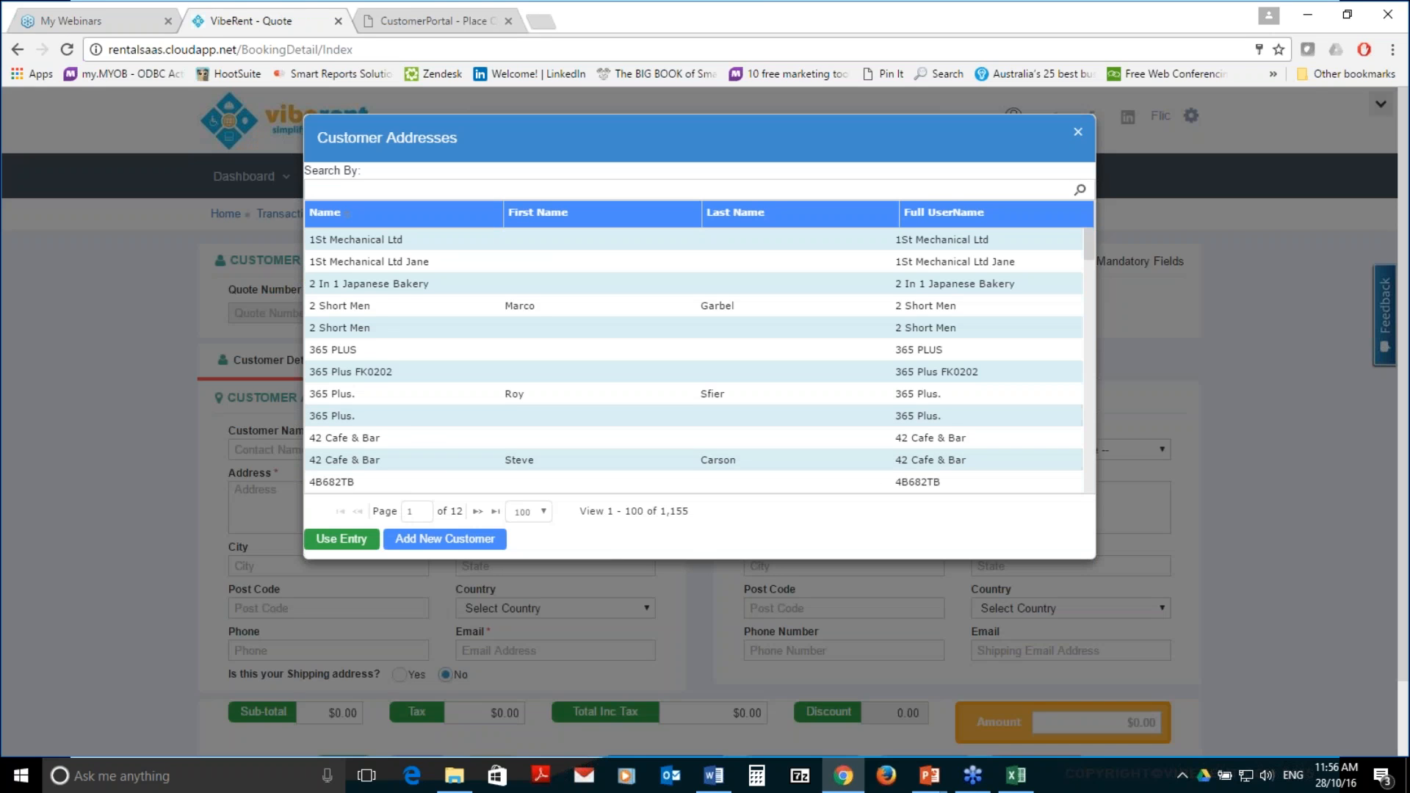
click(453, 541)
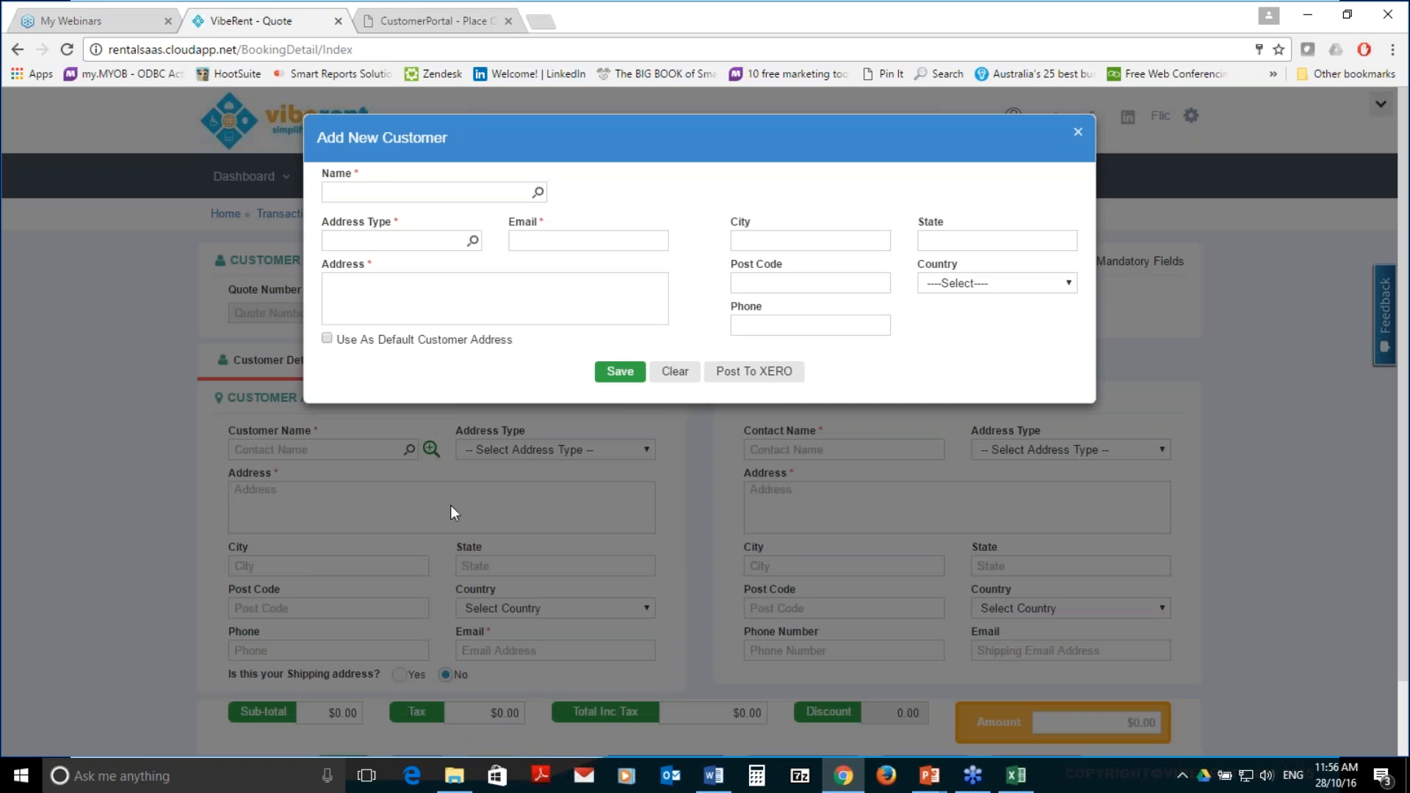
click(400, 190)
text(John Sm)
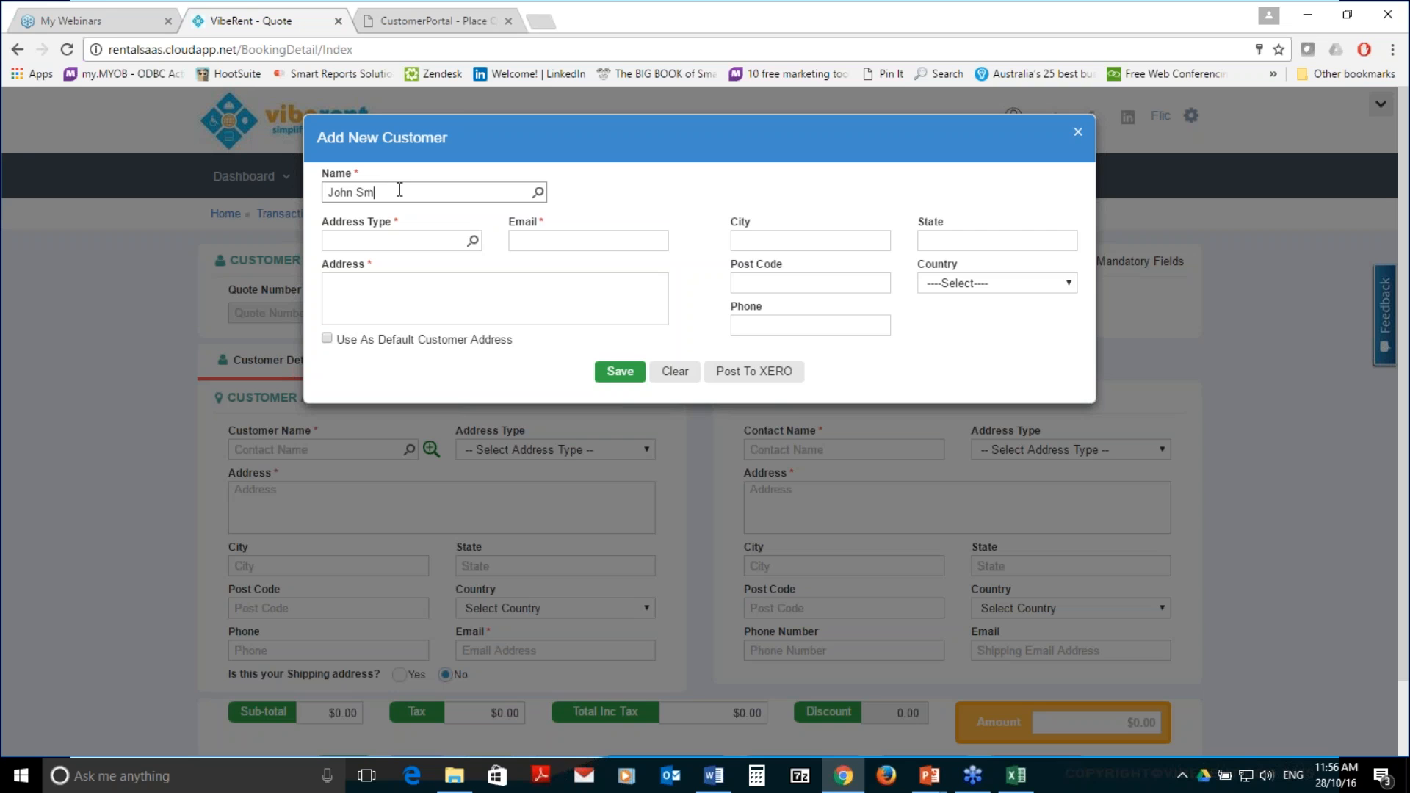
text(ith Pty Lt)
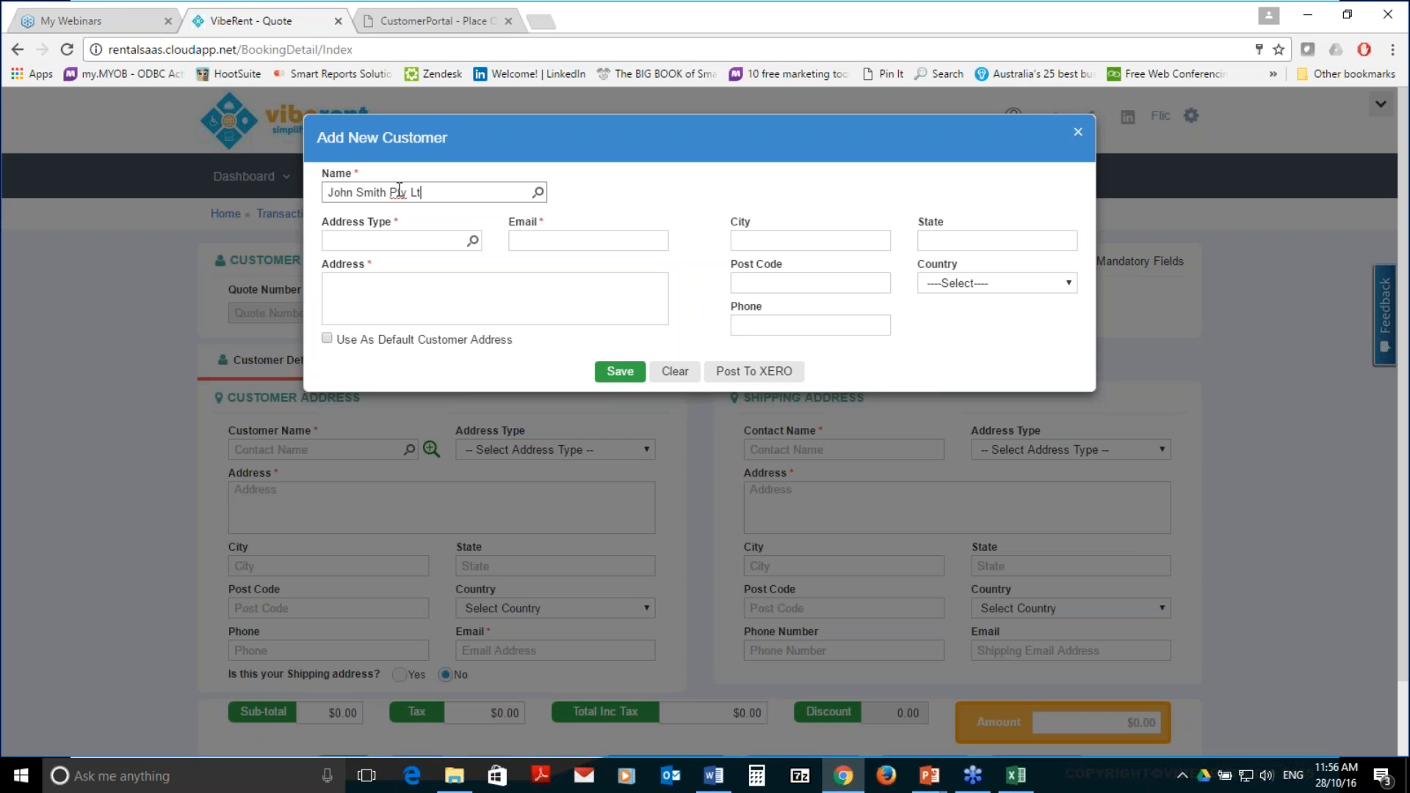
text(d)
key(Tab)
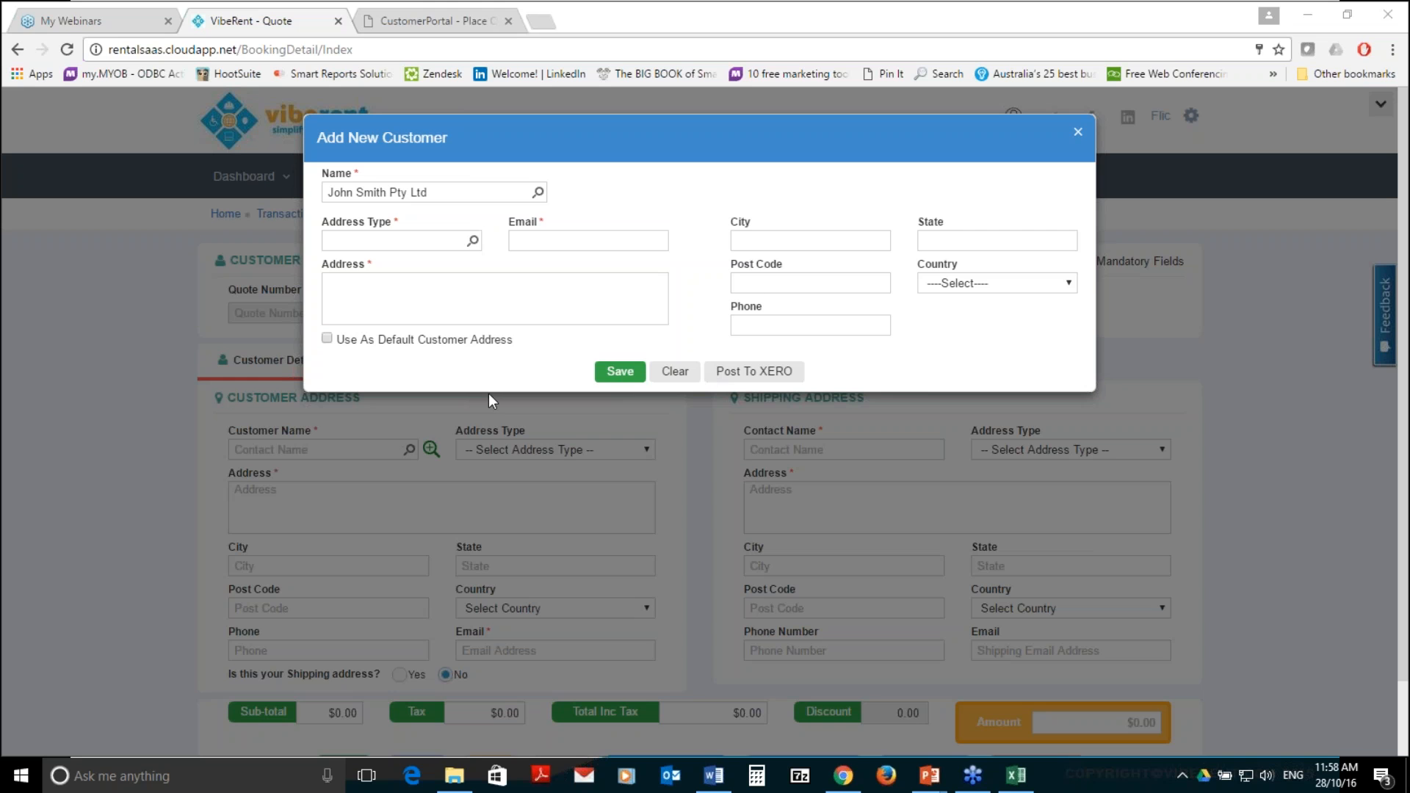
click(83, 559)
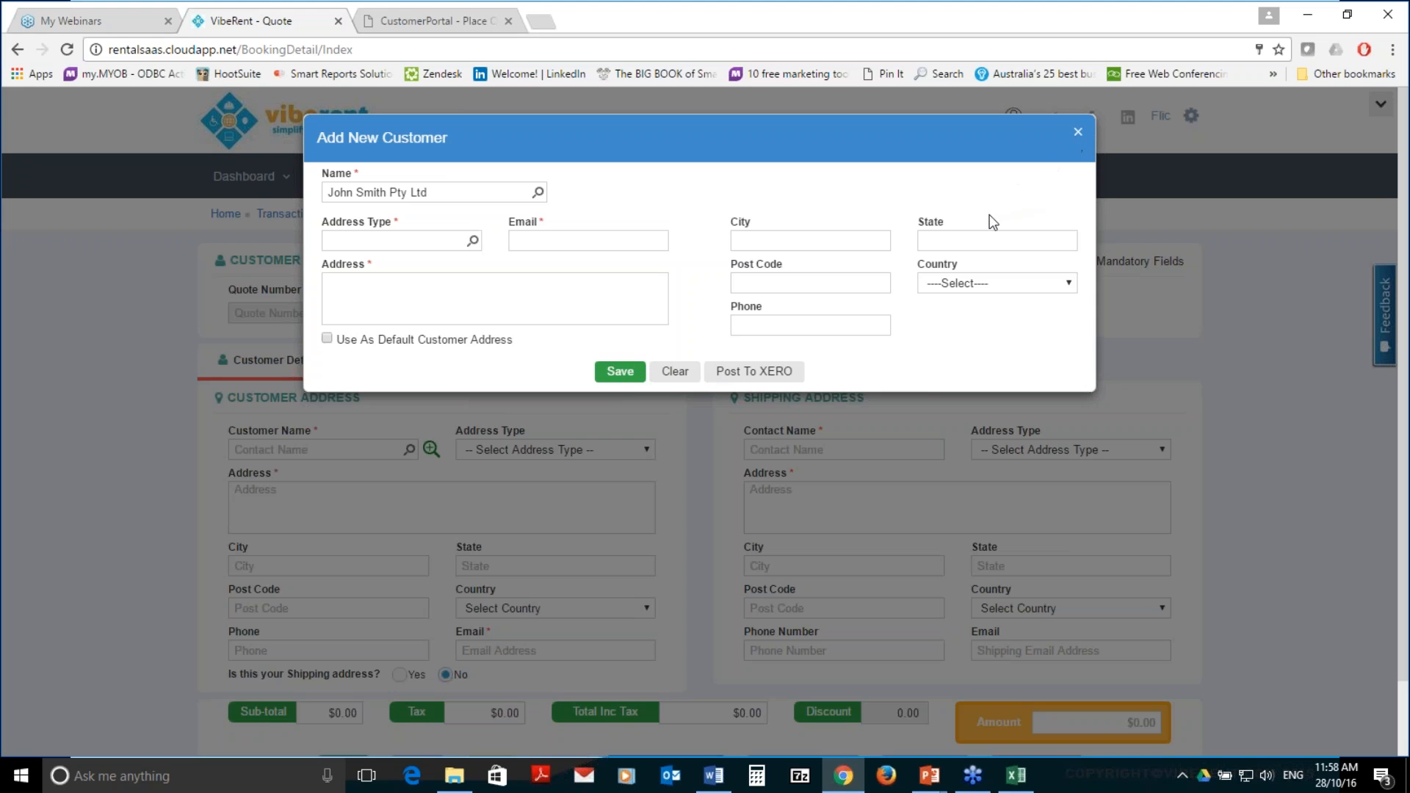
Discard the new customer form and put the 10x10 Marquee on the quote's first item line
click(1082, 130)
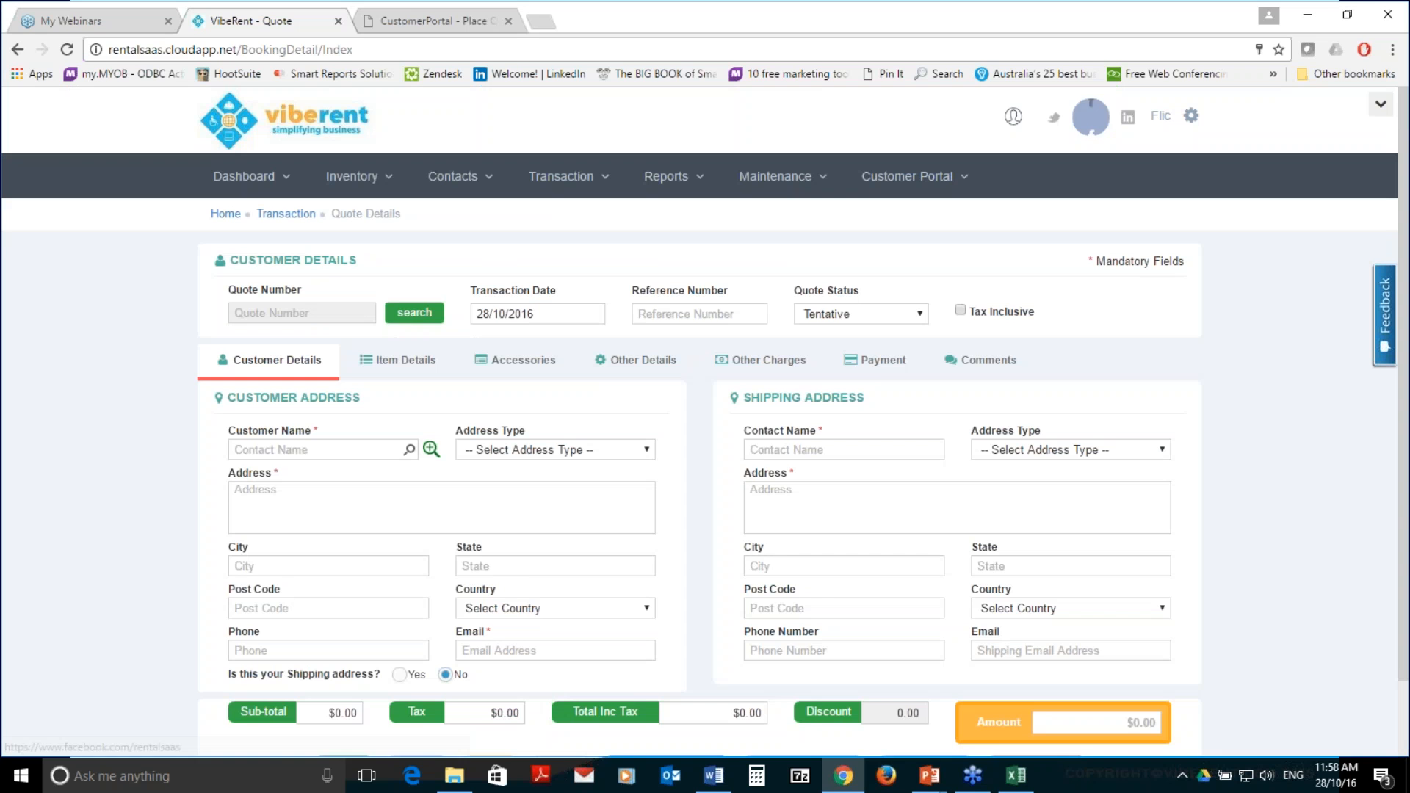
click(406, 360)
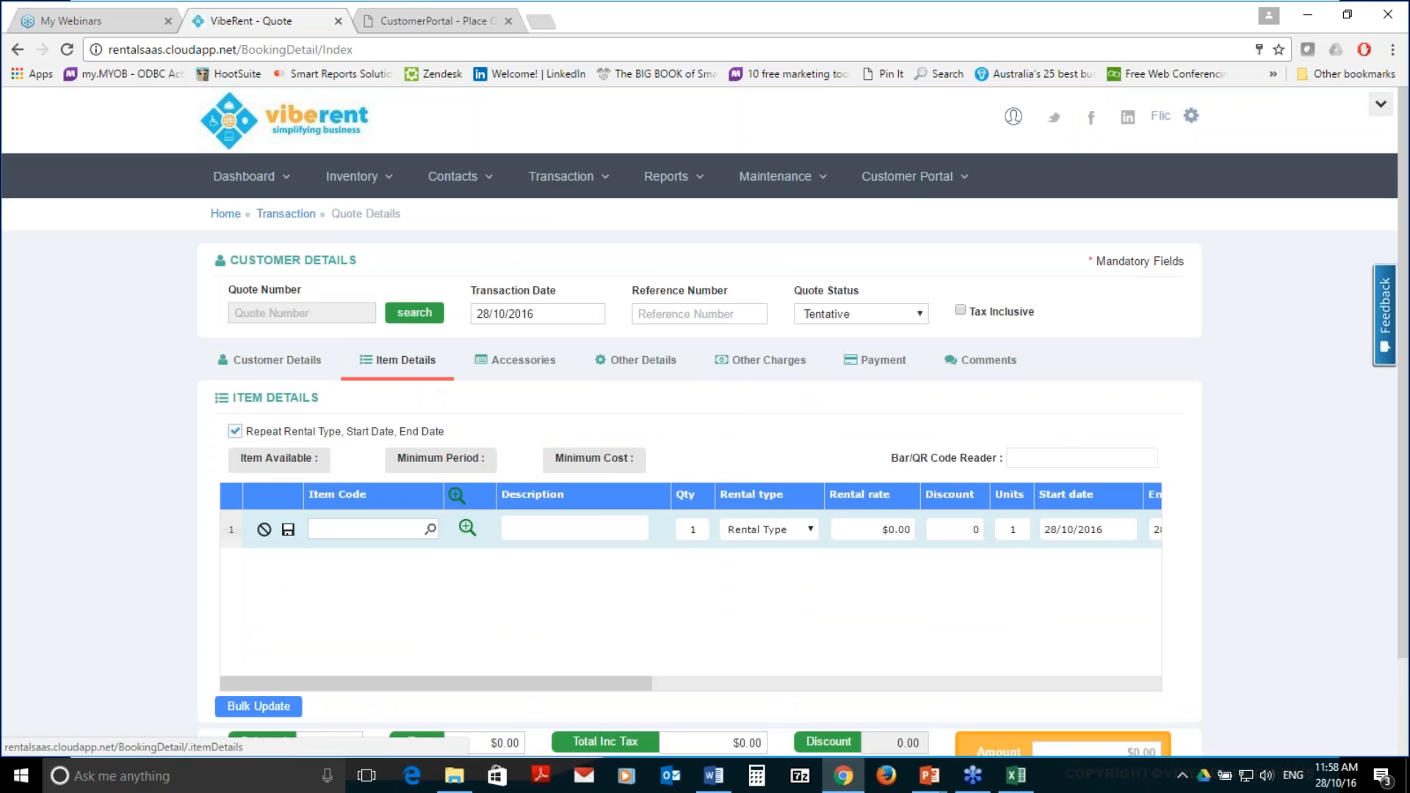
click(464, 530)
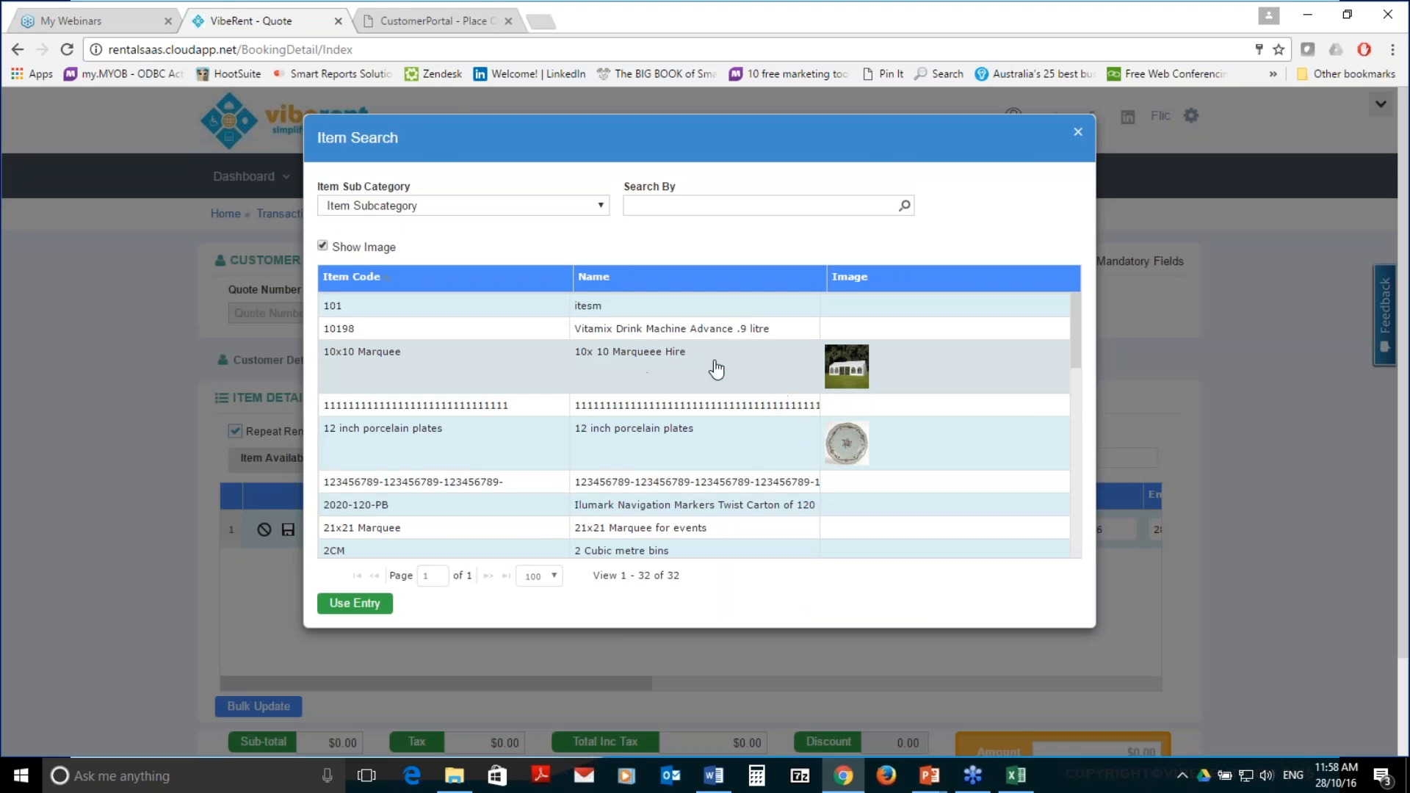
mouse_move(1073, 345)
mouse_down()
mouse_move(1076, 472)
mouse_move(1073, 345)
mouse_up()
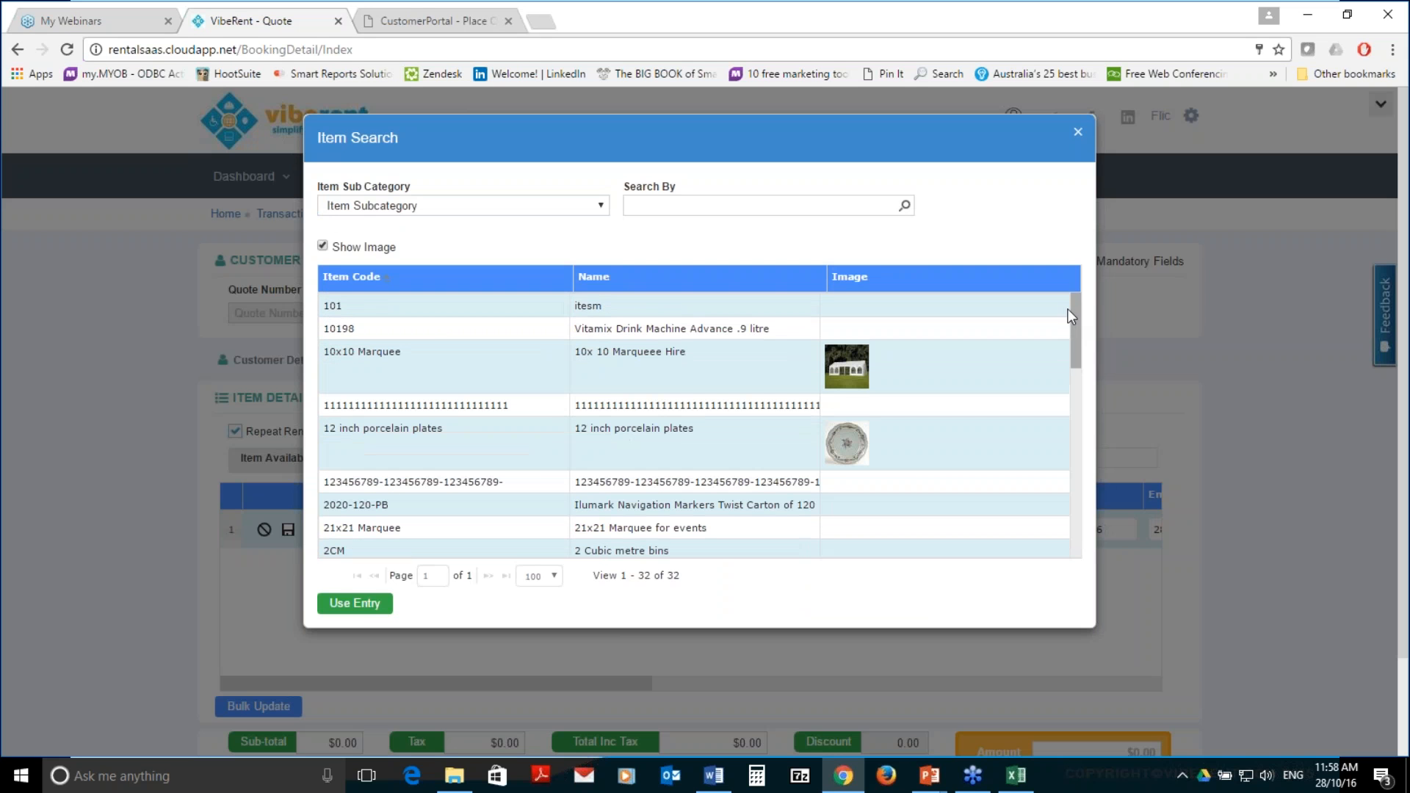
double_click(417, 360)
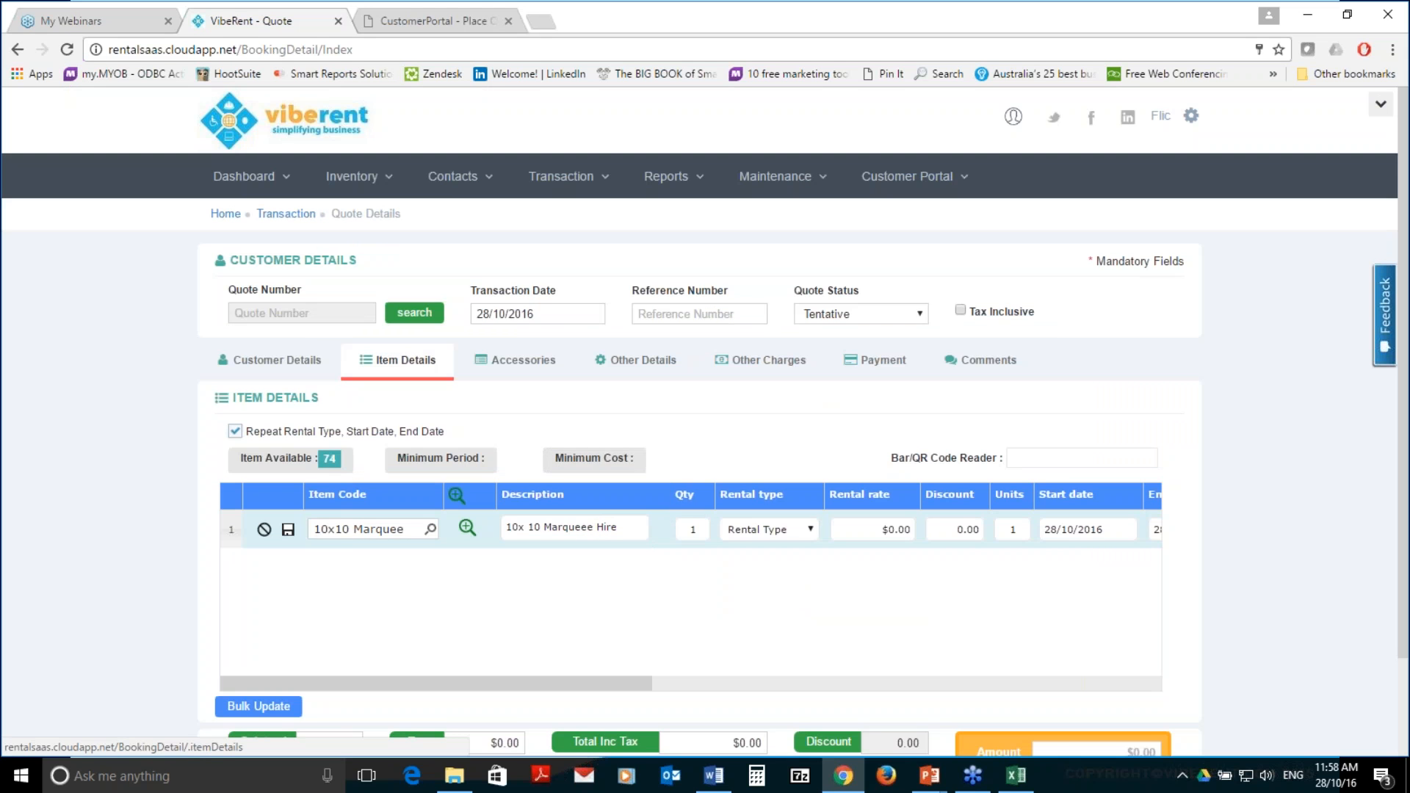
Set the marquee line to Daily hire at a $25.00 rental rate
click(800, 528)
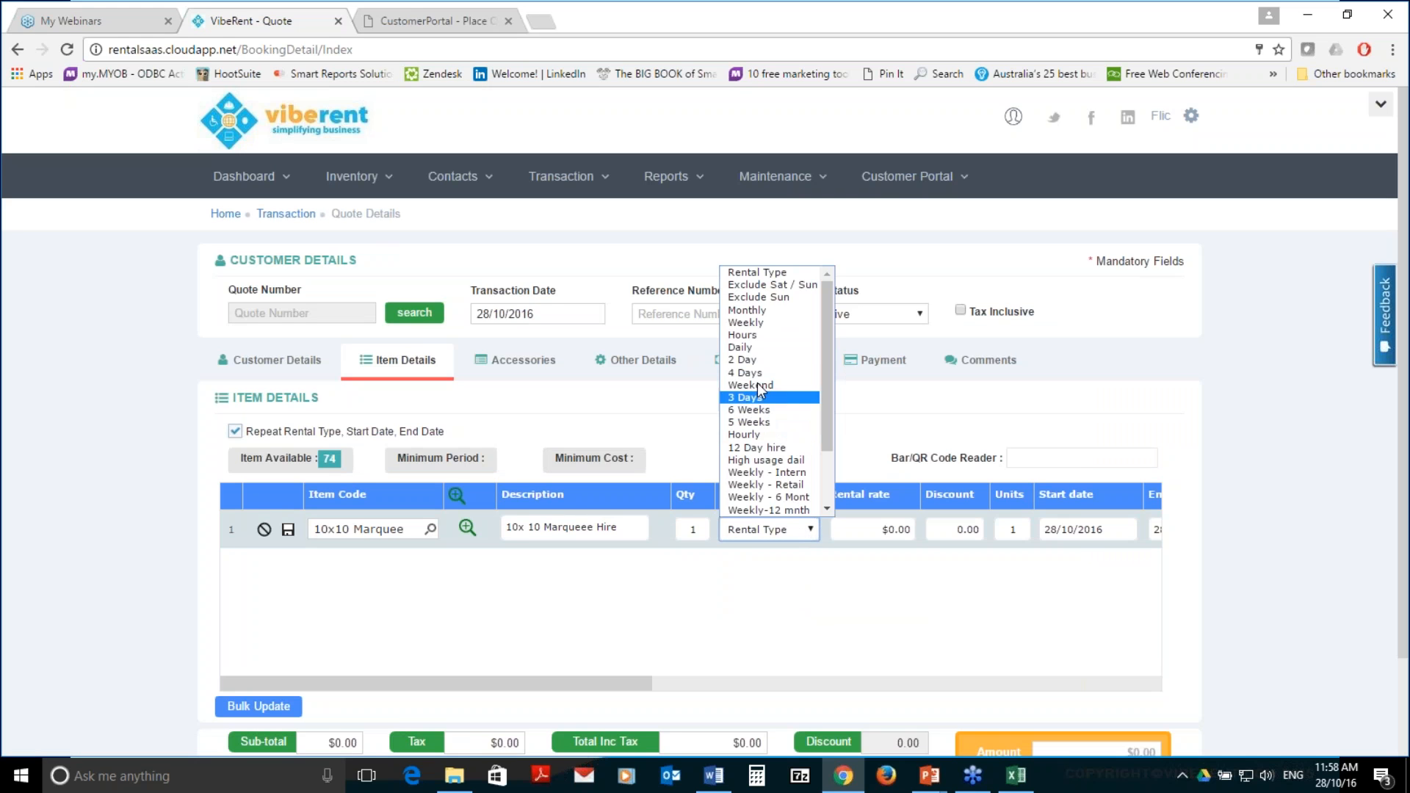
click(760, 350)
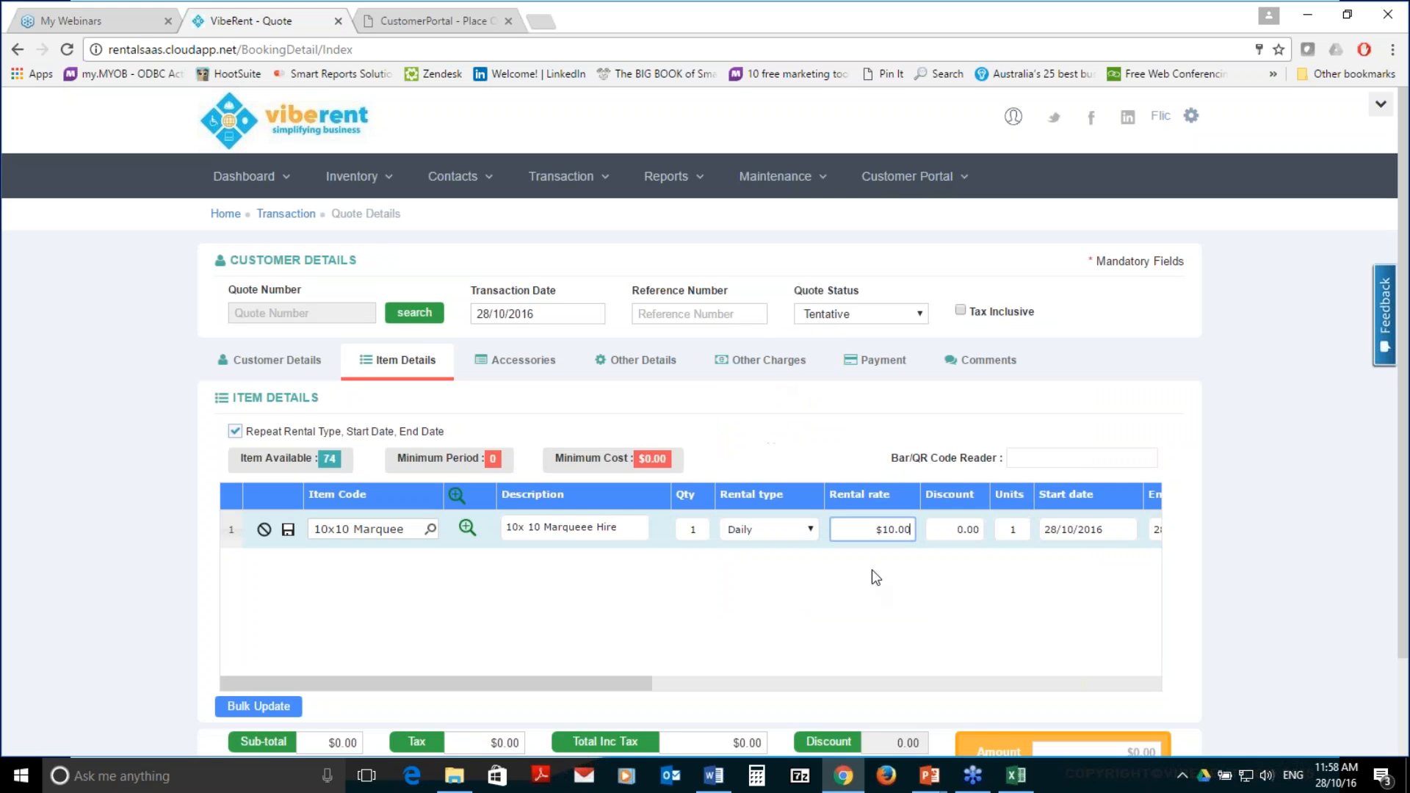
click(867, 534)
drag(867, 533, 1019, 536)
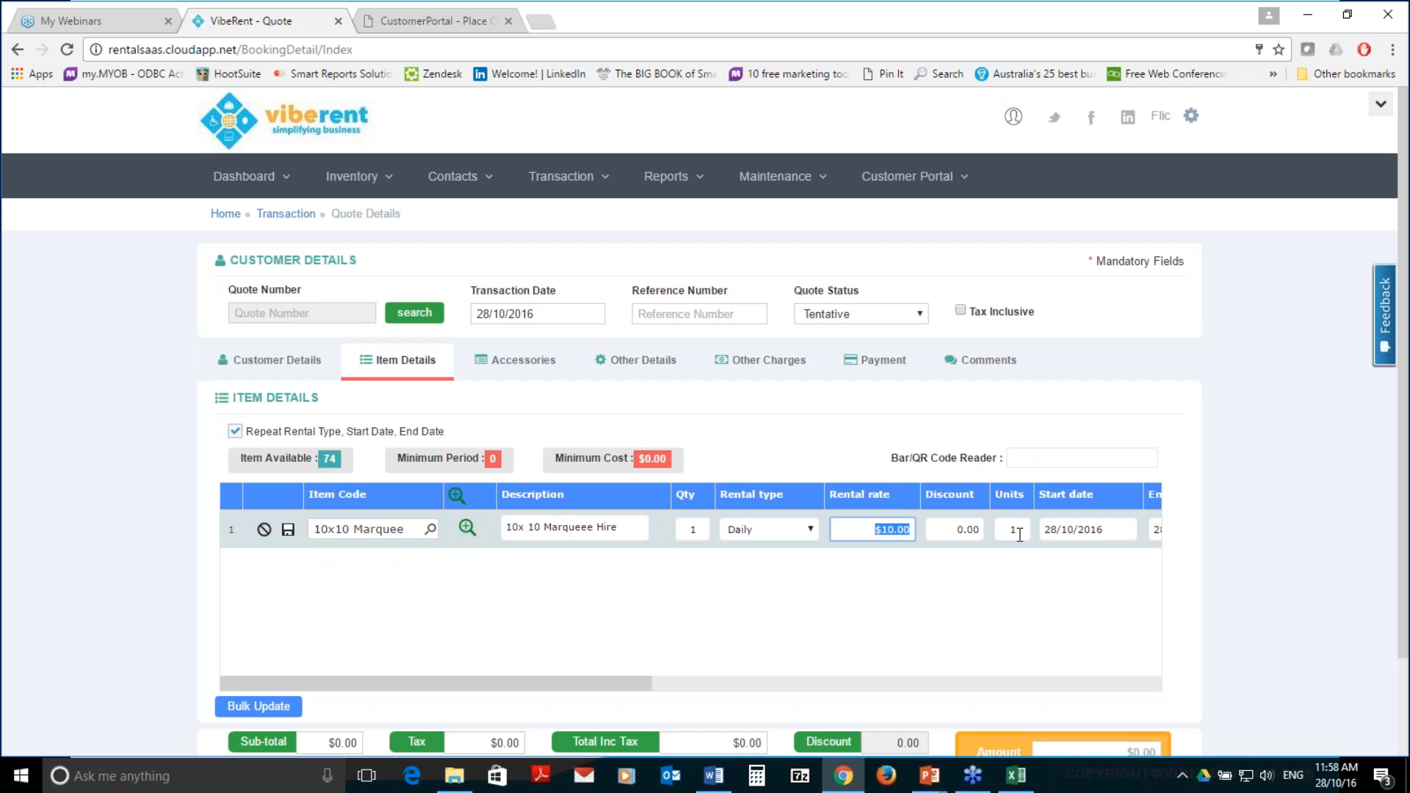
text(25)
key(Tab)
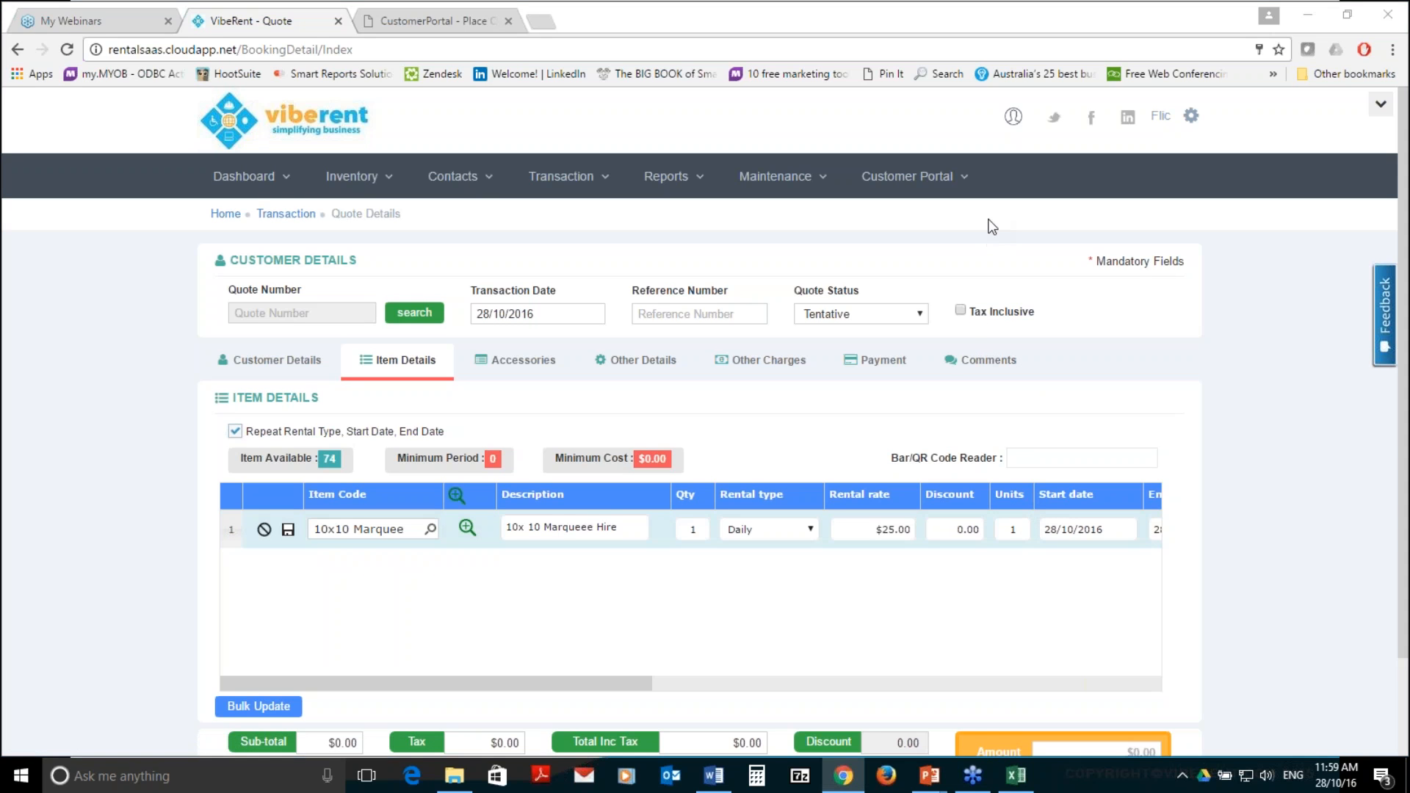
drag(647, 696, 895, 707)
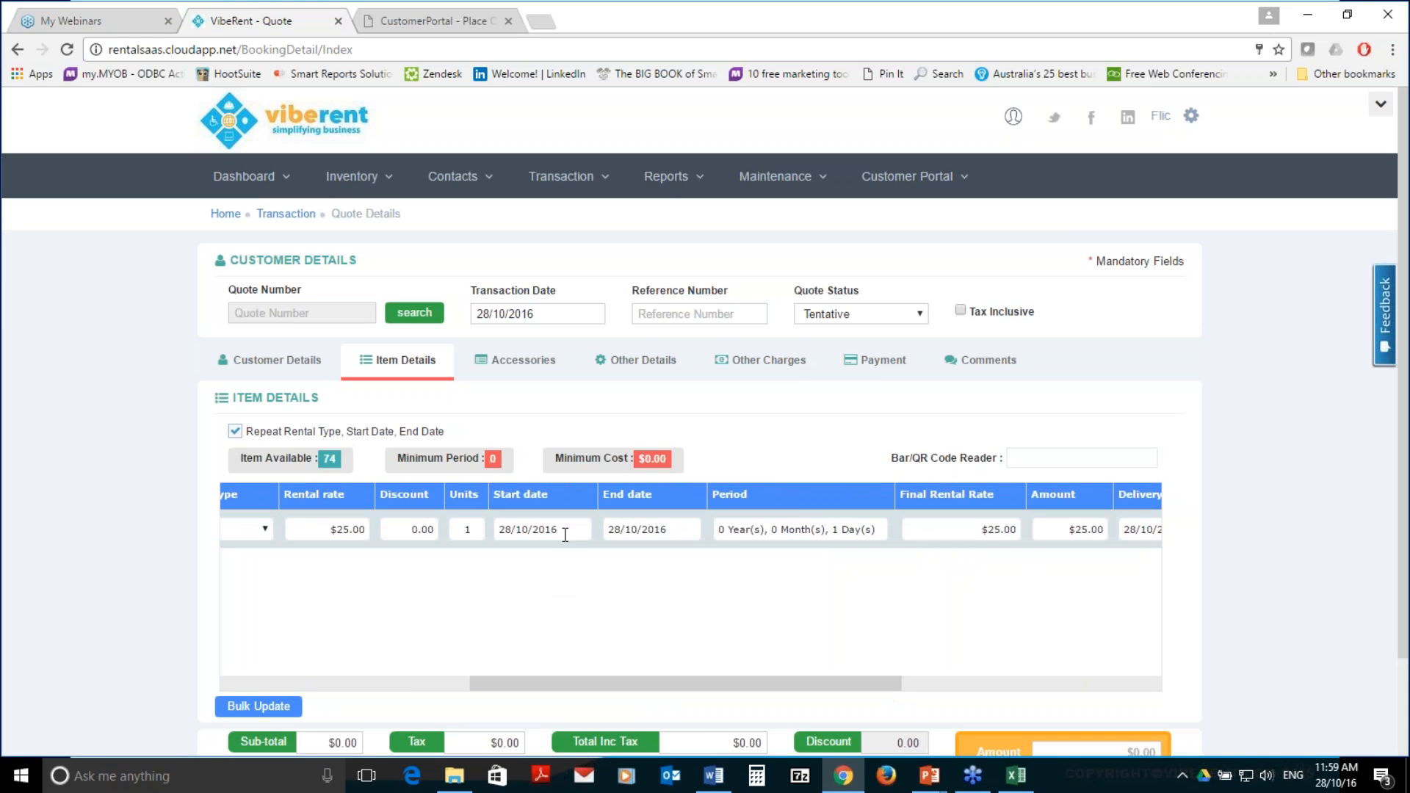
Set the marquee line's end date to 29/10/2016 and its return date to 31/10/2016
click(630, 529)
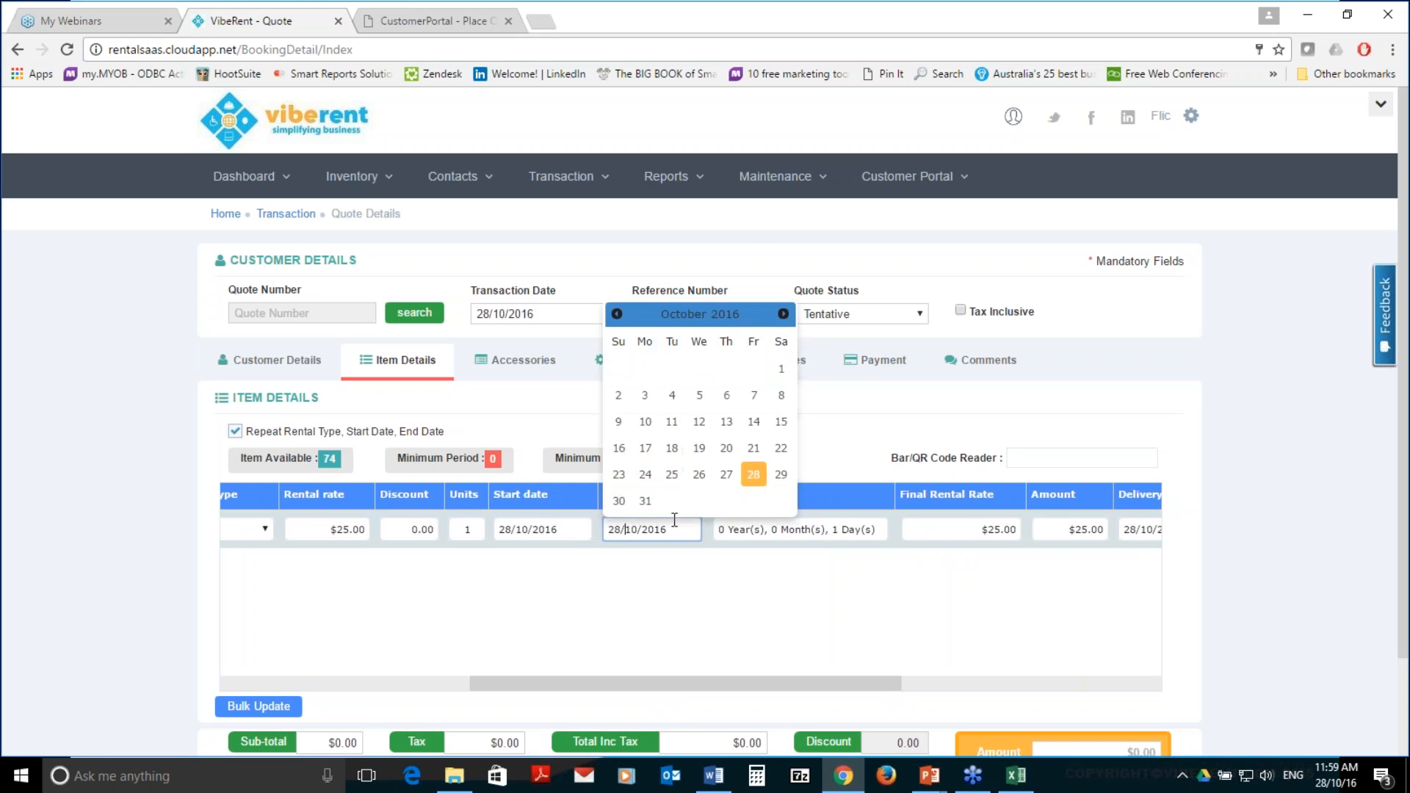
click(781, 474)
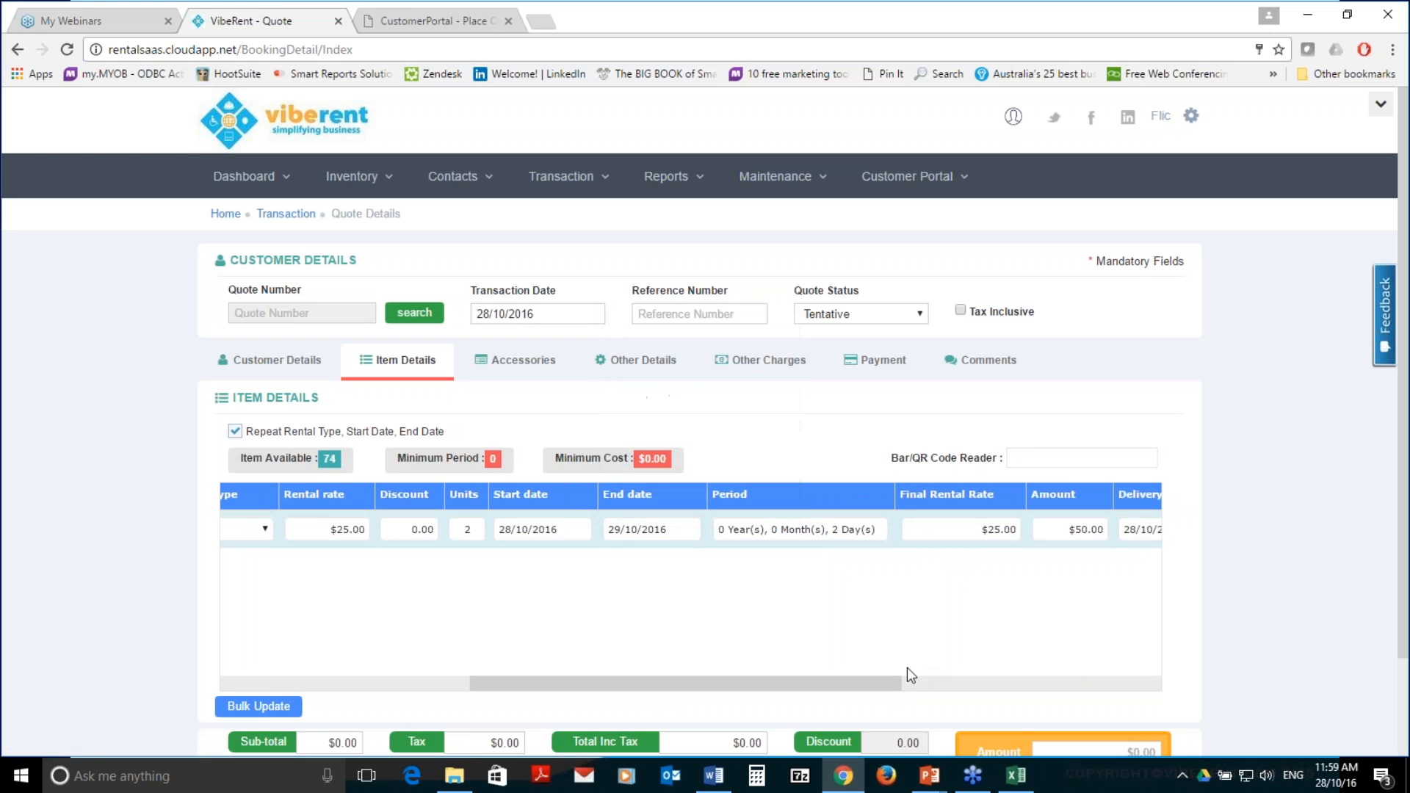
drag(879, 682, 1013, 673)
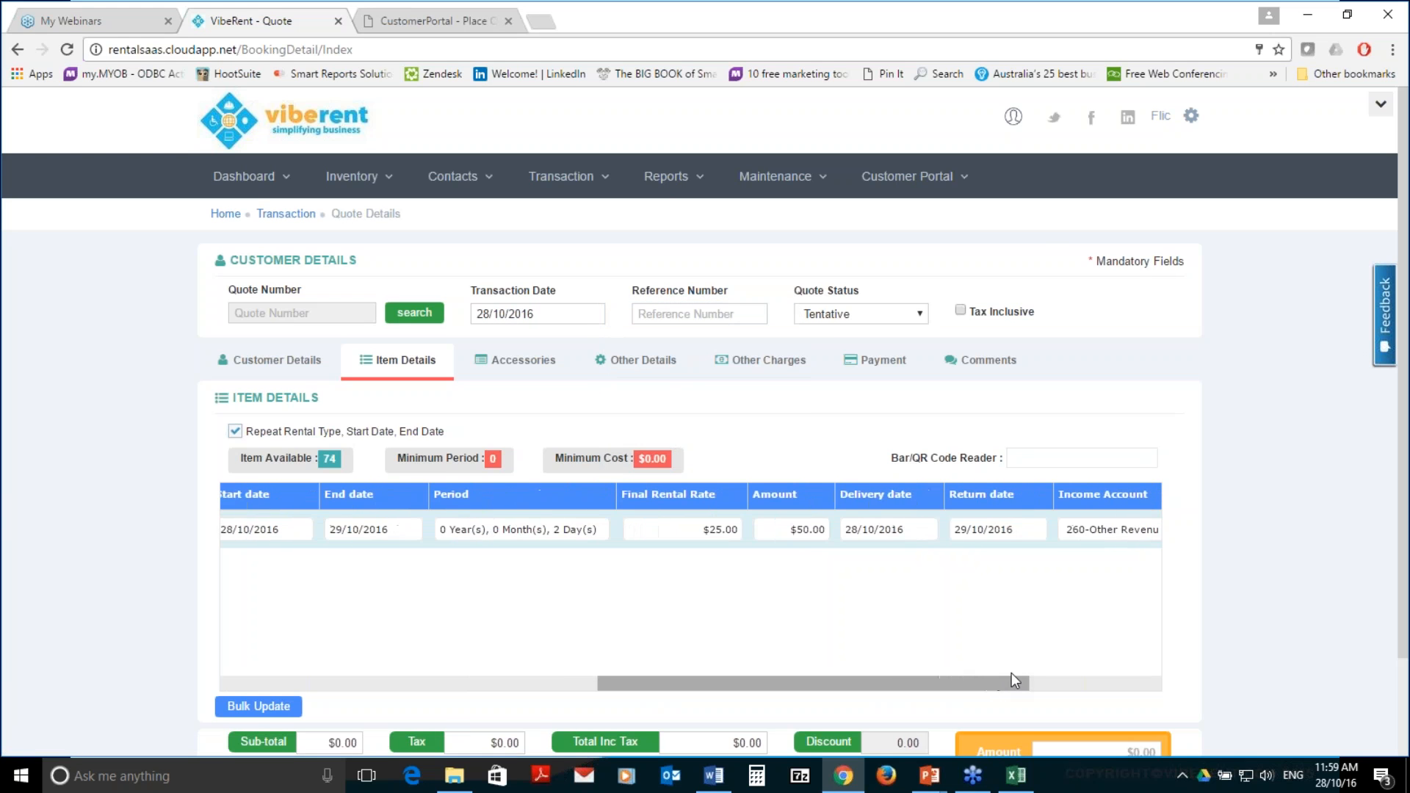
click(1005, 527)
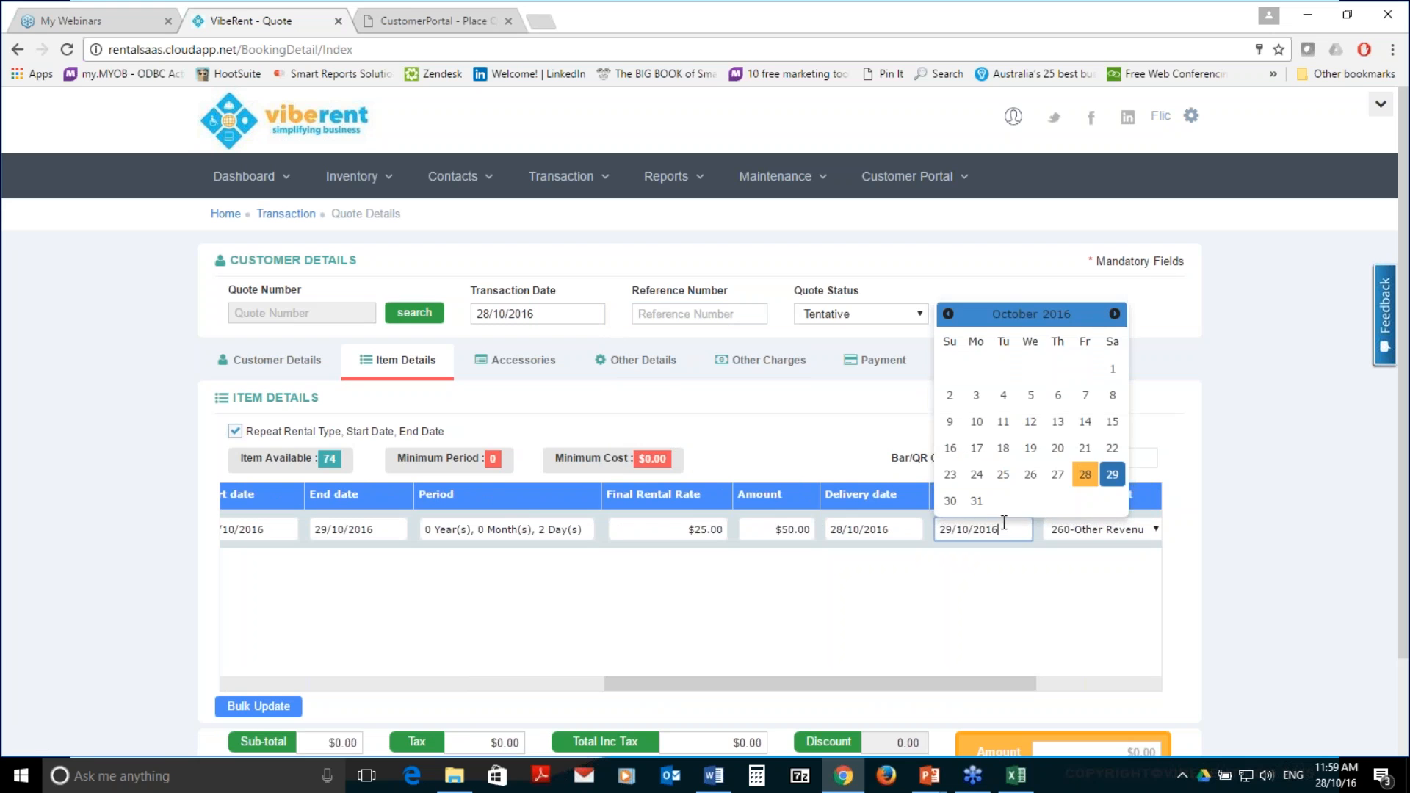
click(977, 507)
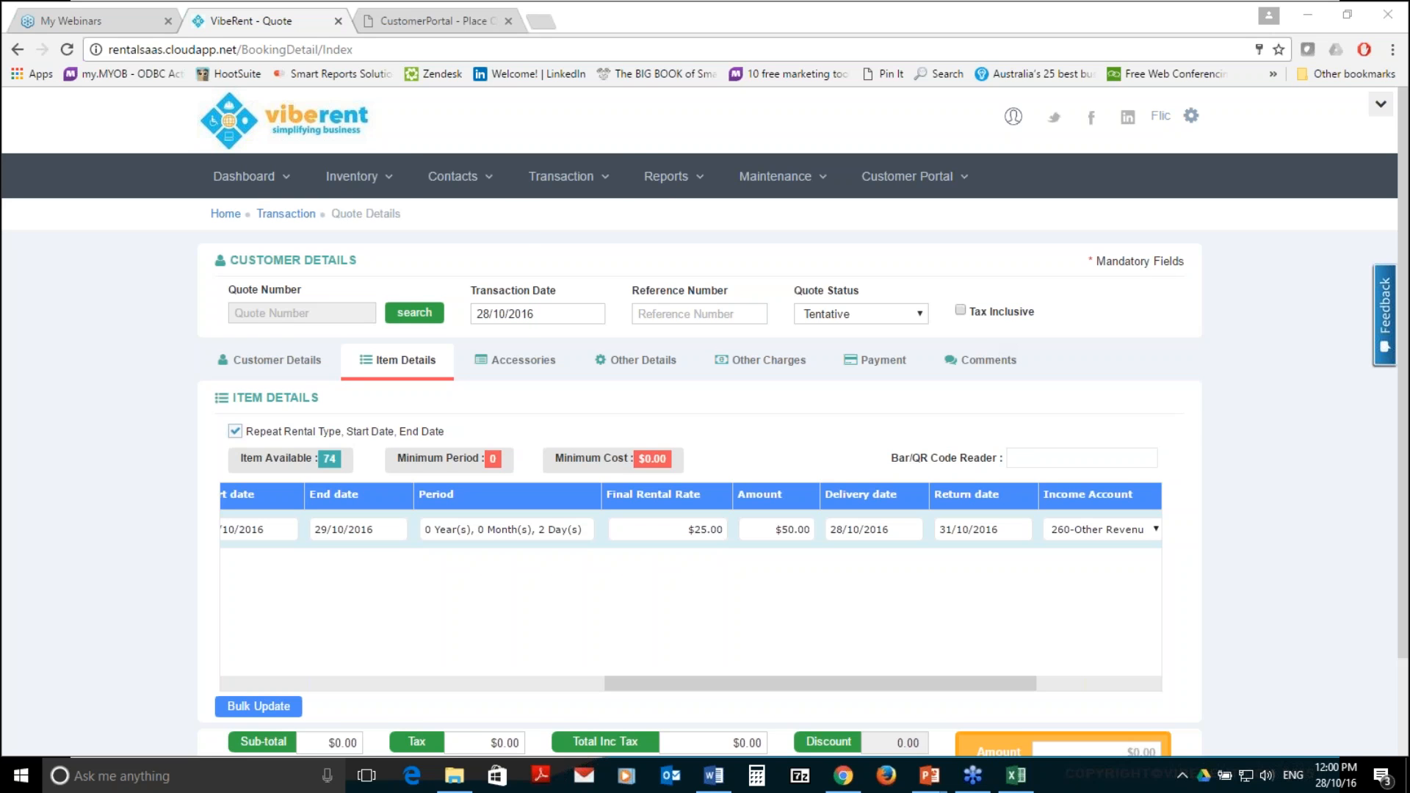
Load the 10x10 Marquee in inventory management and show its stock details
click(338, 178)
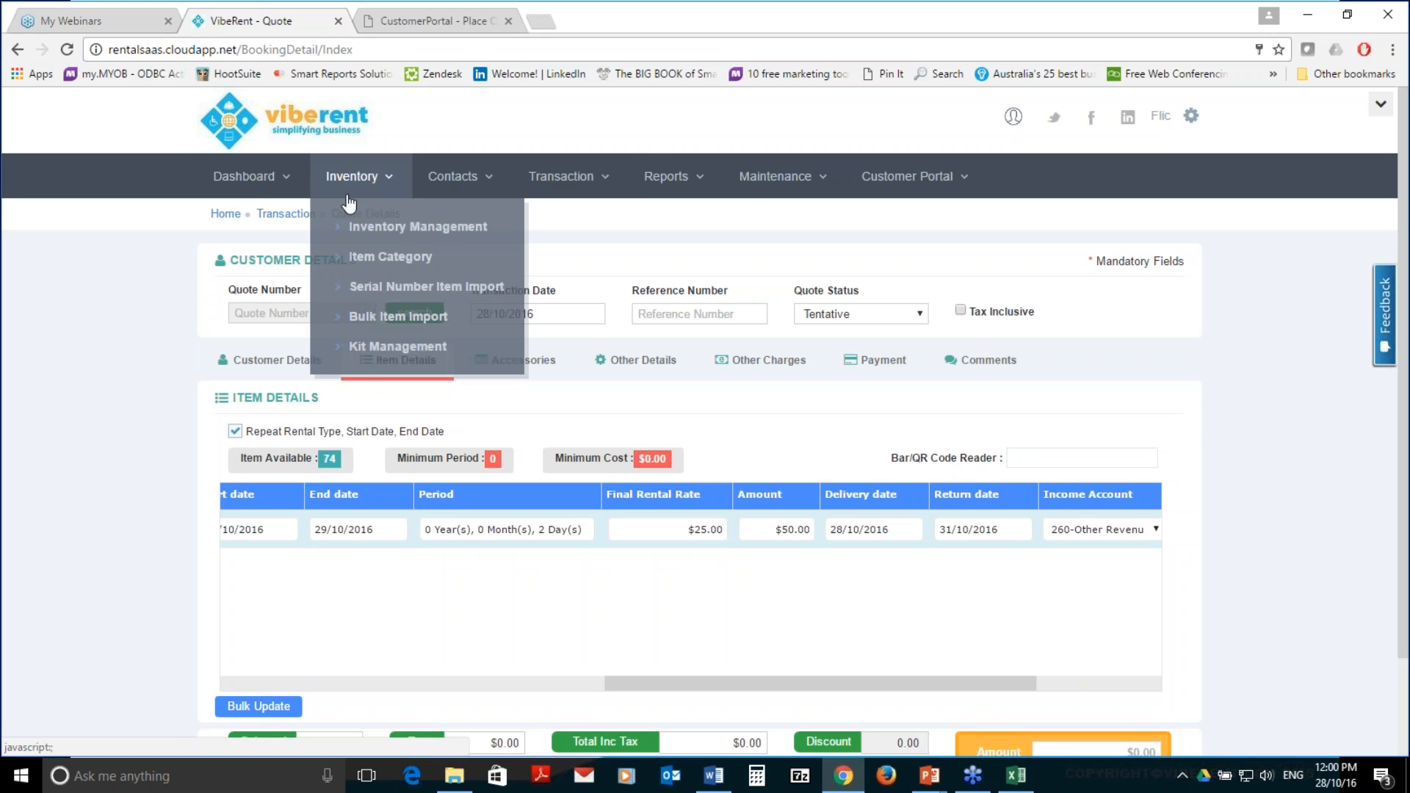
click(355, 235)
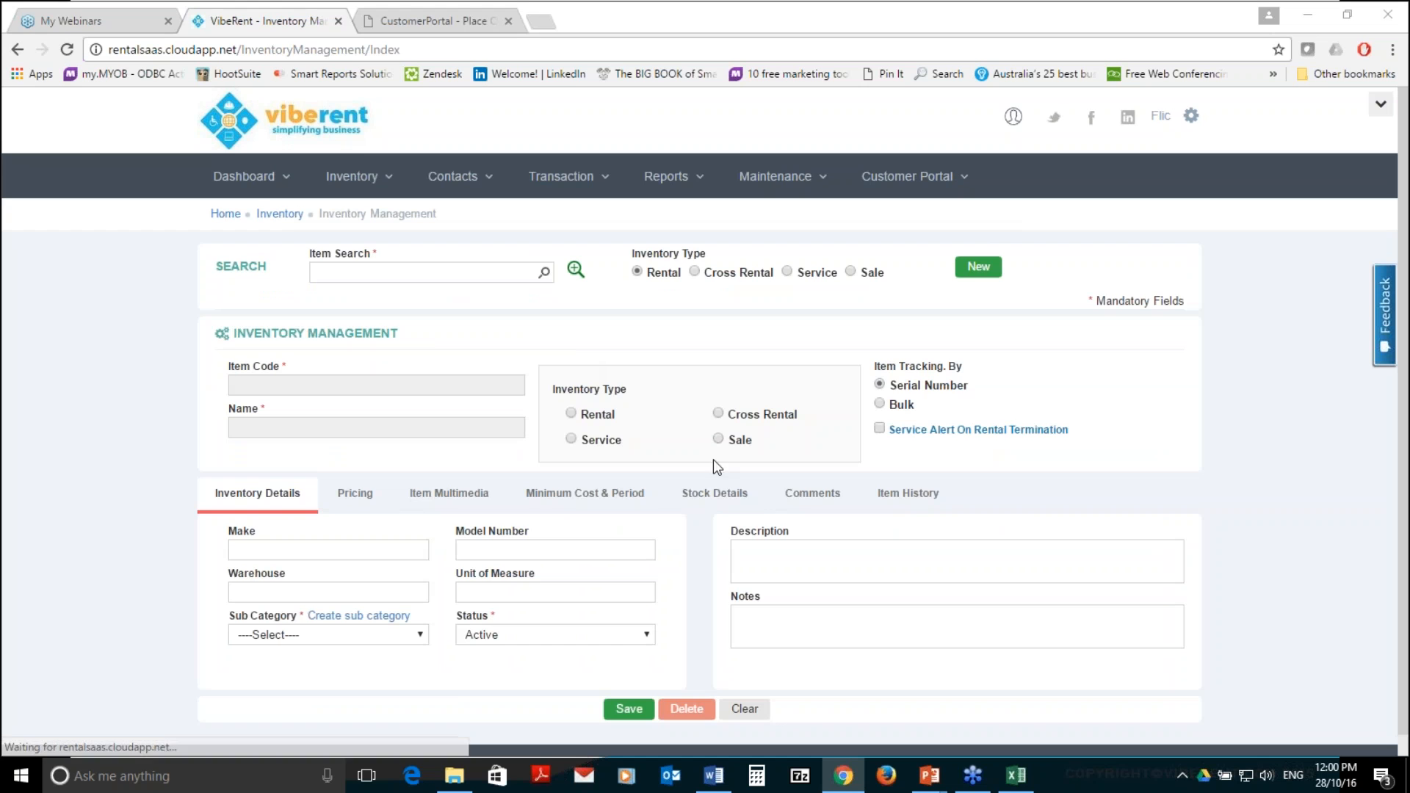
click(576, 270)
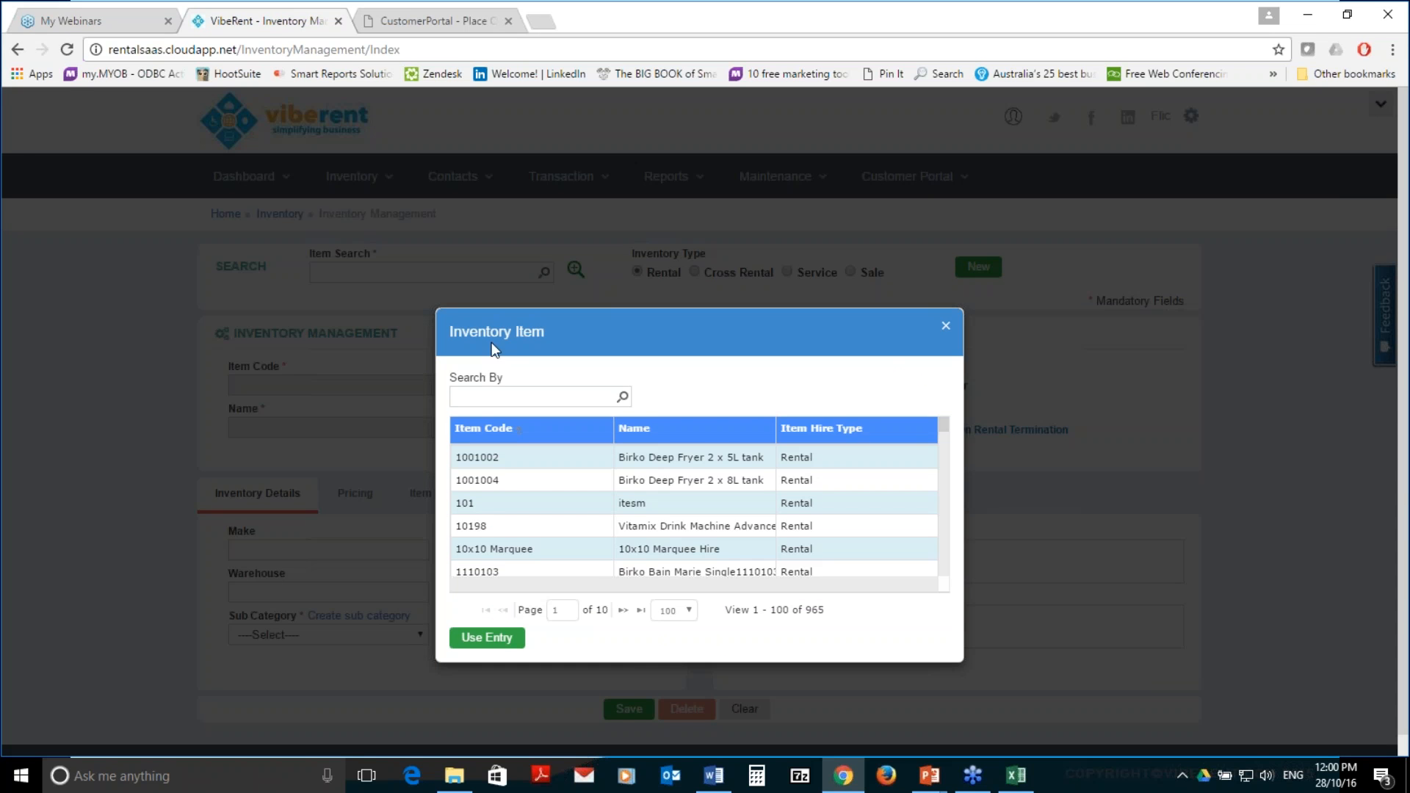
double_click(495, 547)
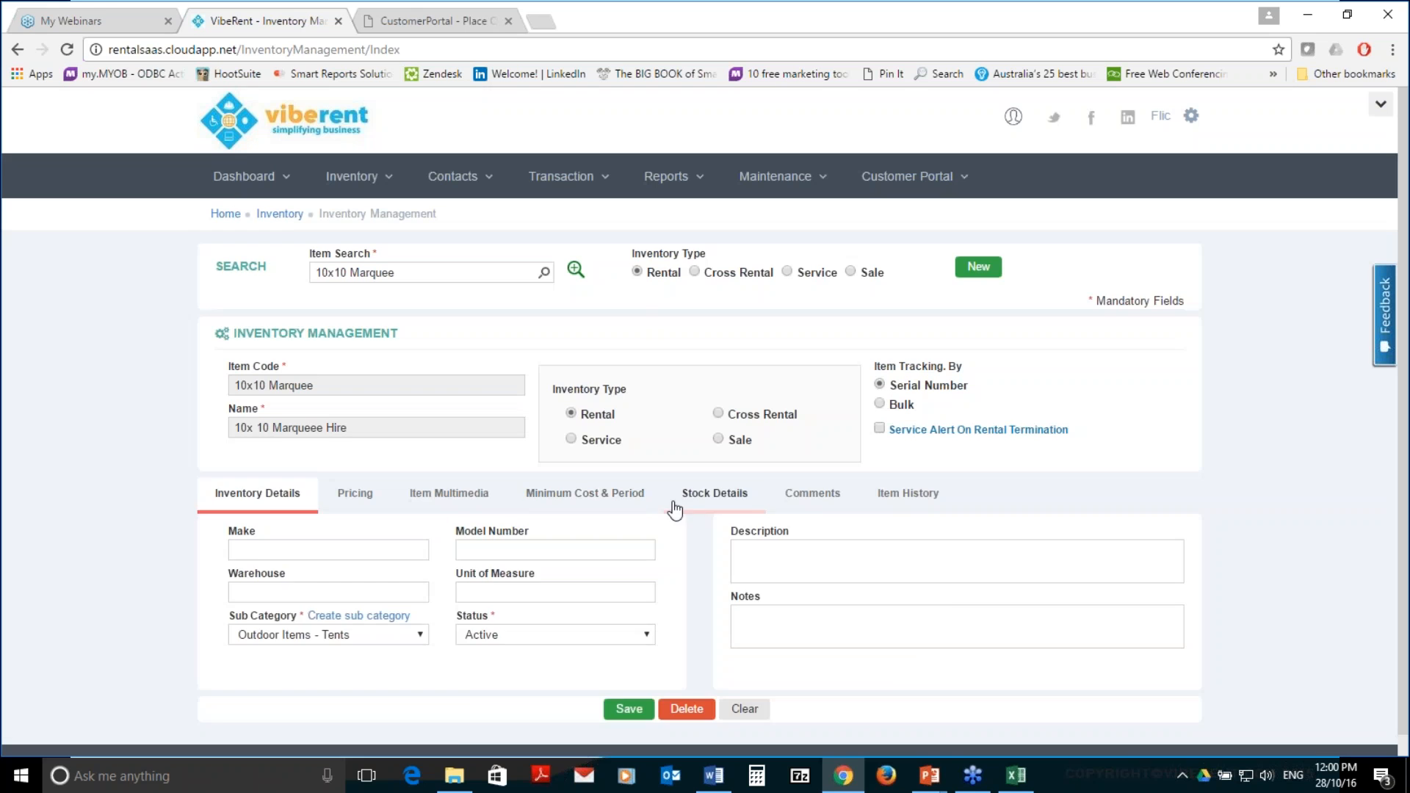
click(674, 506)
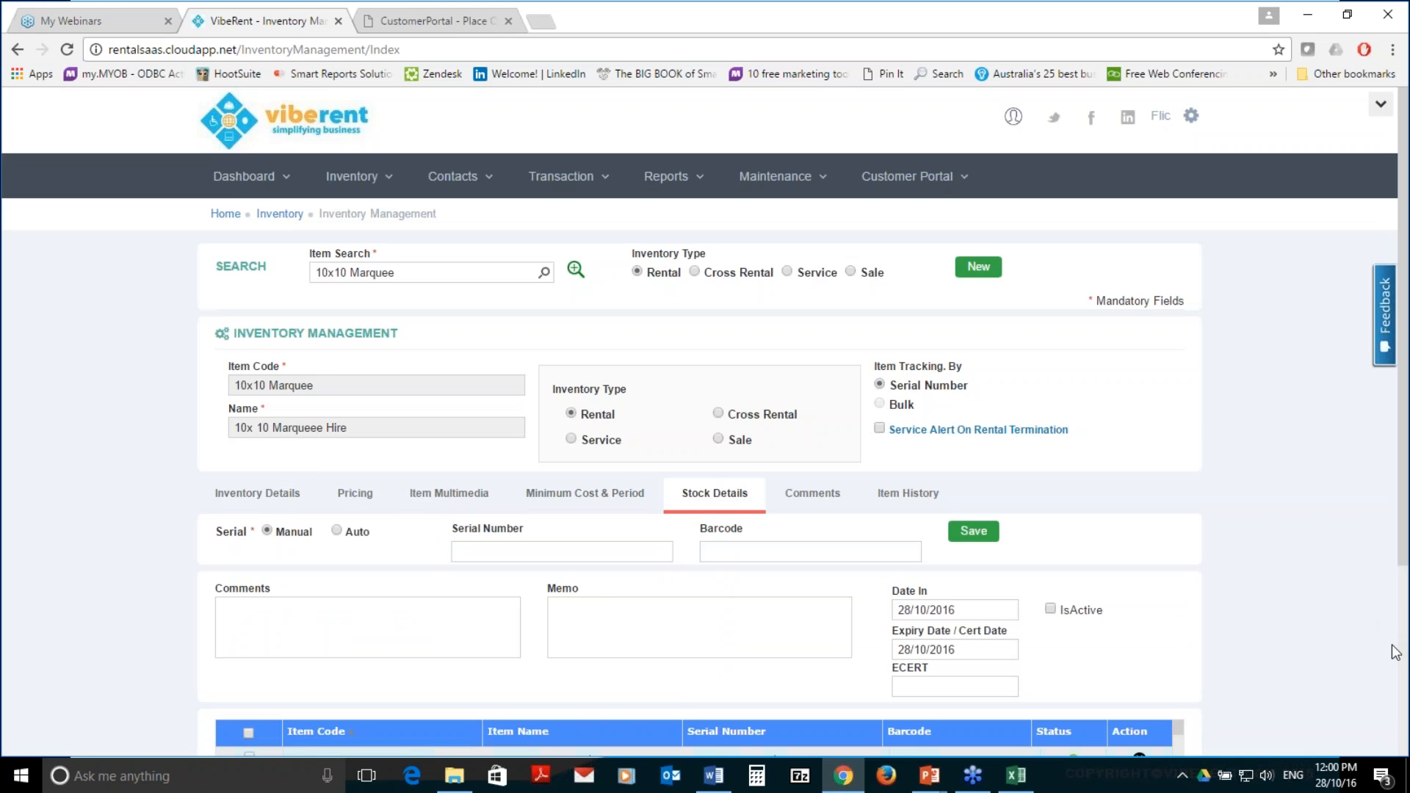
scroll(1398, 652, down, 1)
scroll(1402, 652, down, 3)
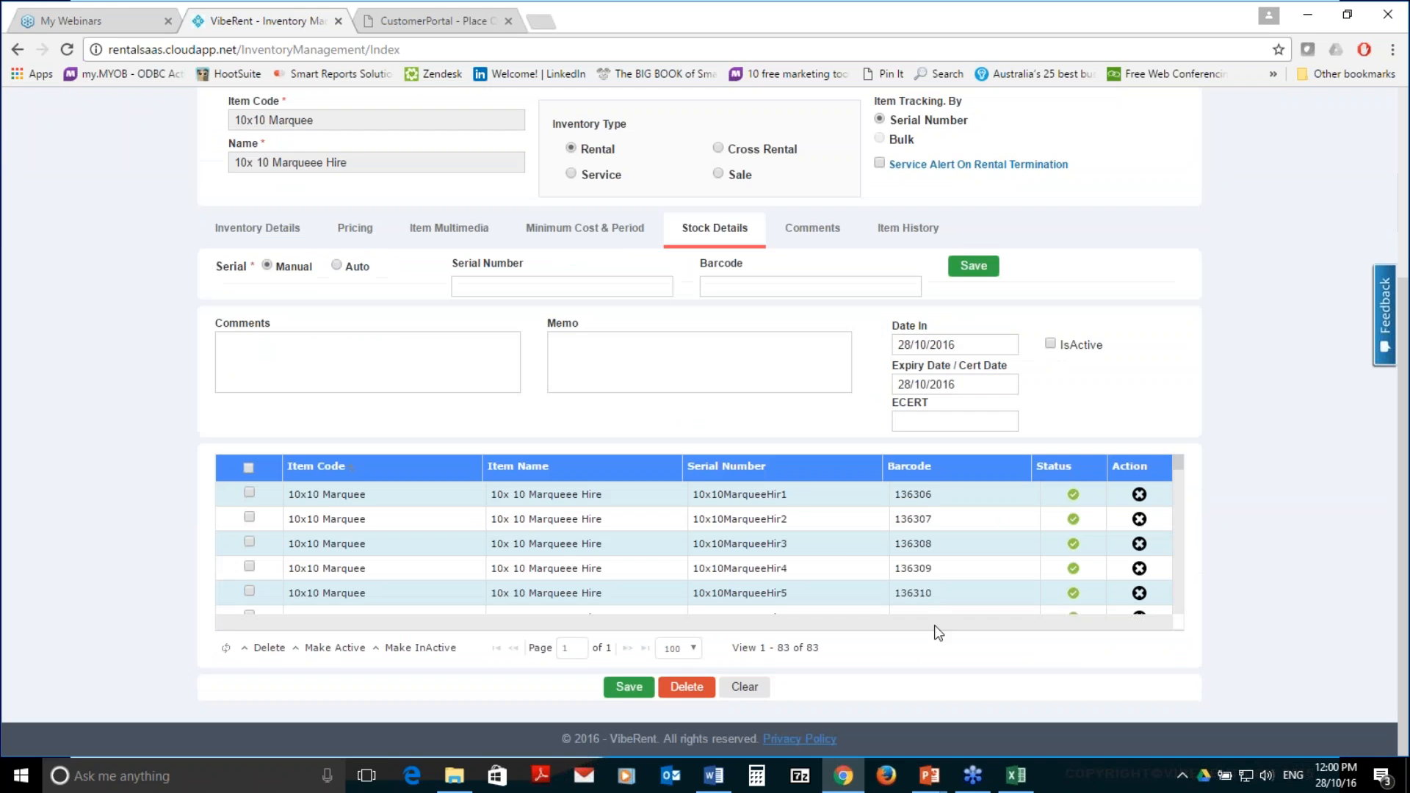
Open the first marquee serial for editing and set its Date In to the 1st
click(808, 494)
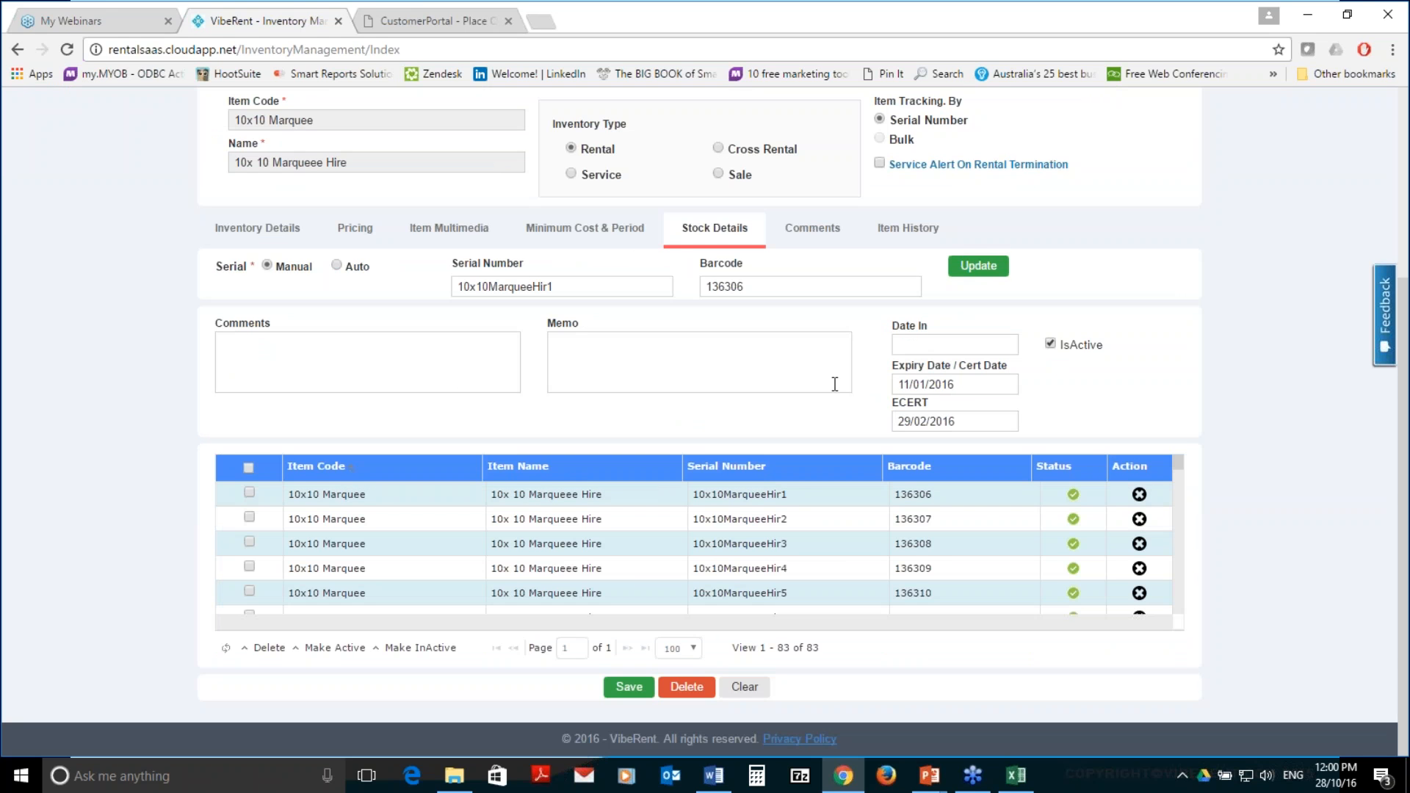
click(930, 343)
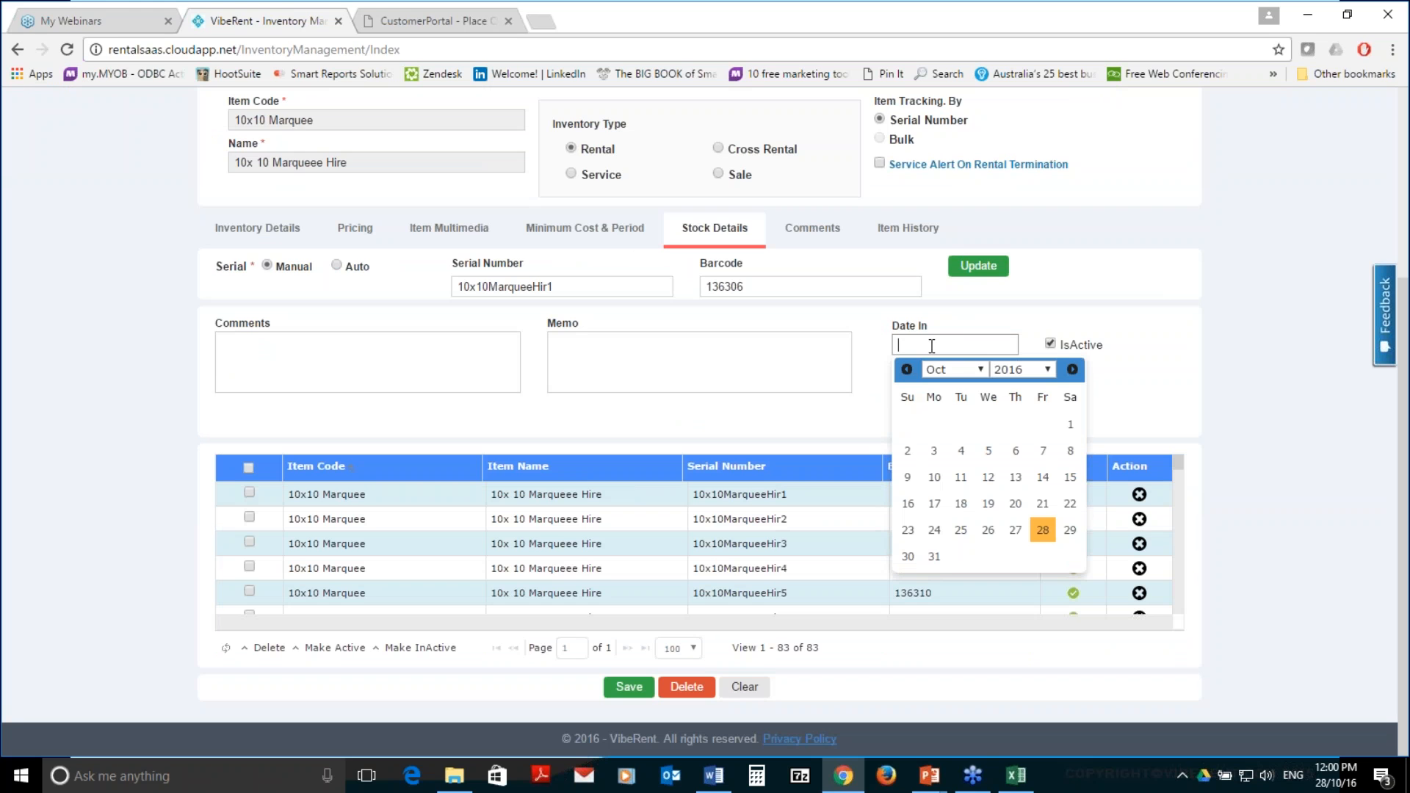
click(1066, 427)
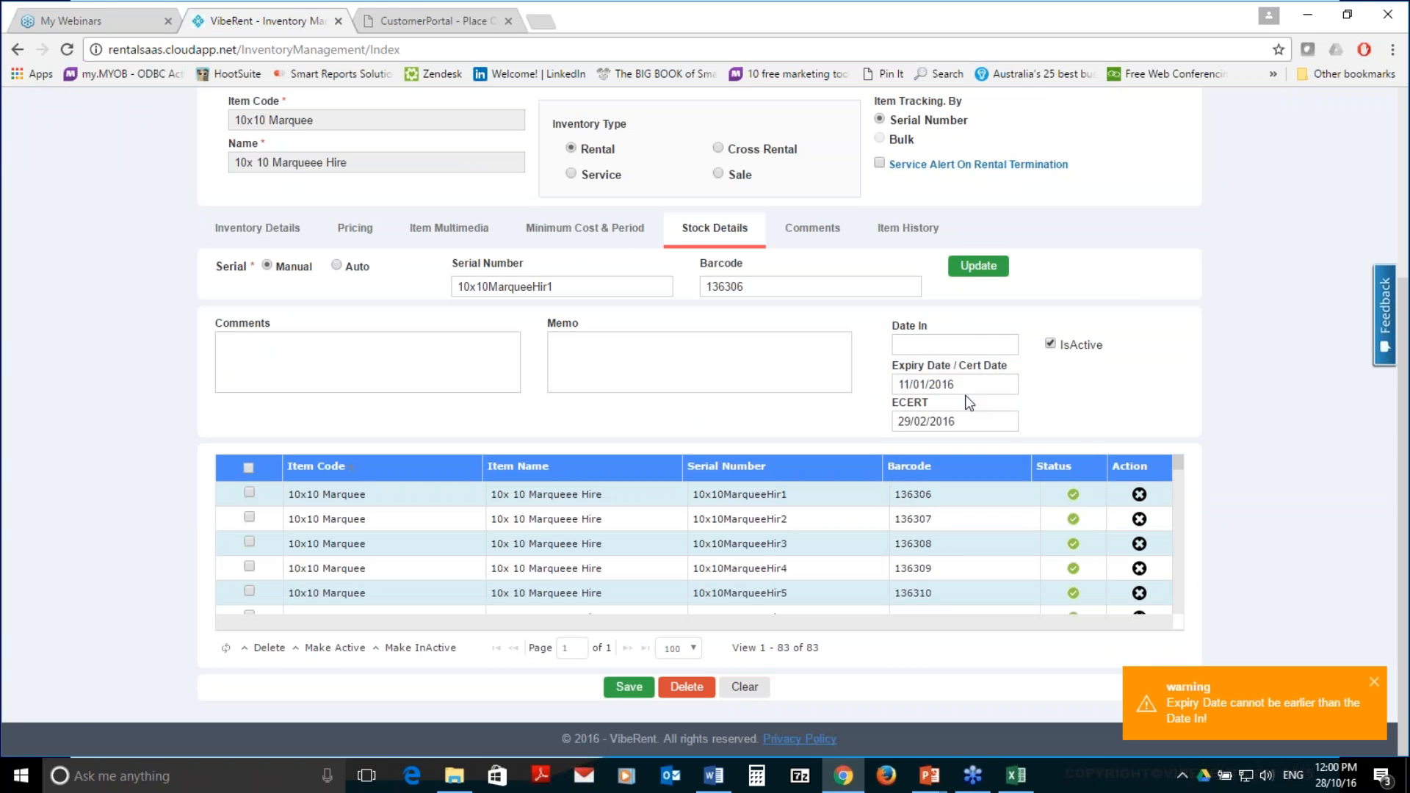
Set the serial's expiry/cert date to 18/04/2017
click(956, 383)
click(1373, 683)
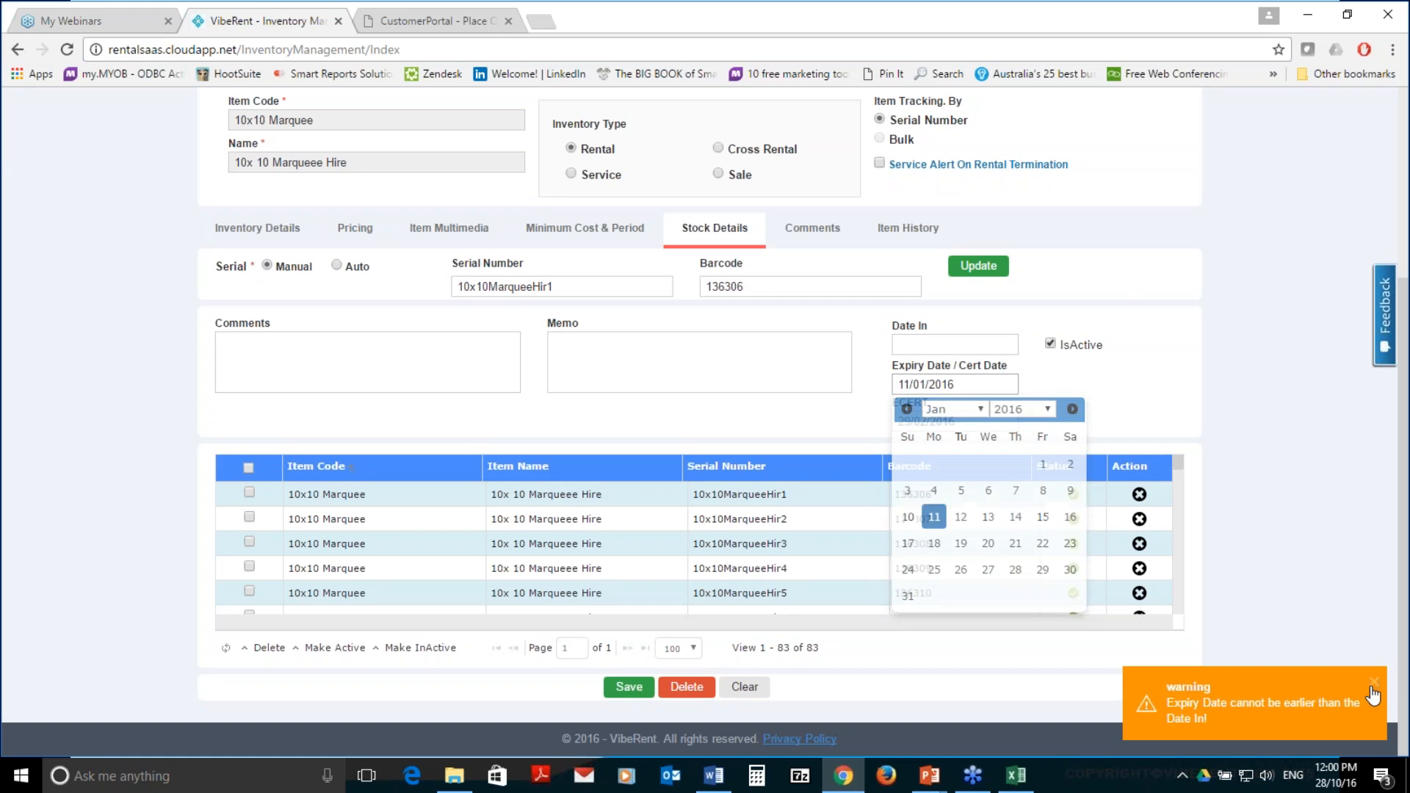
click(1004, 385)
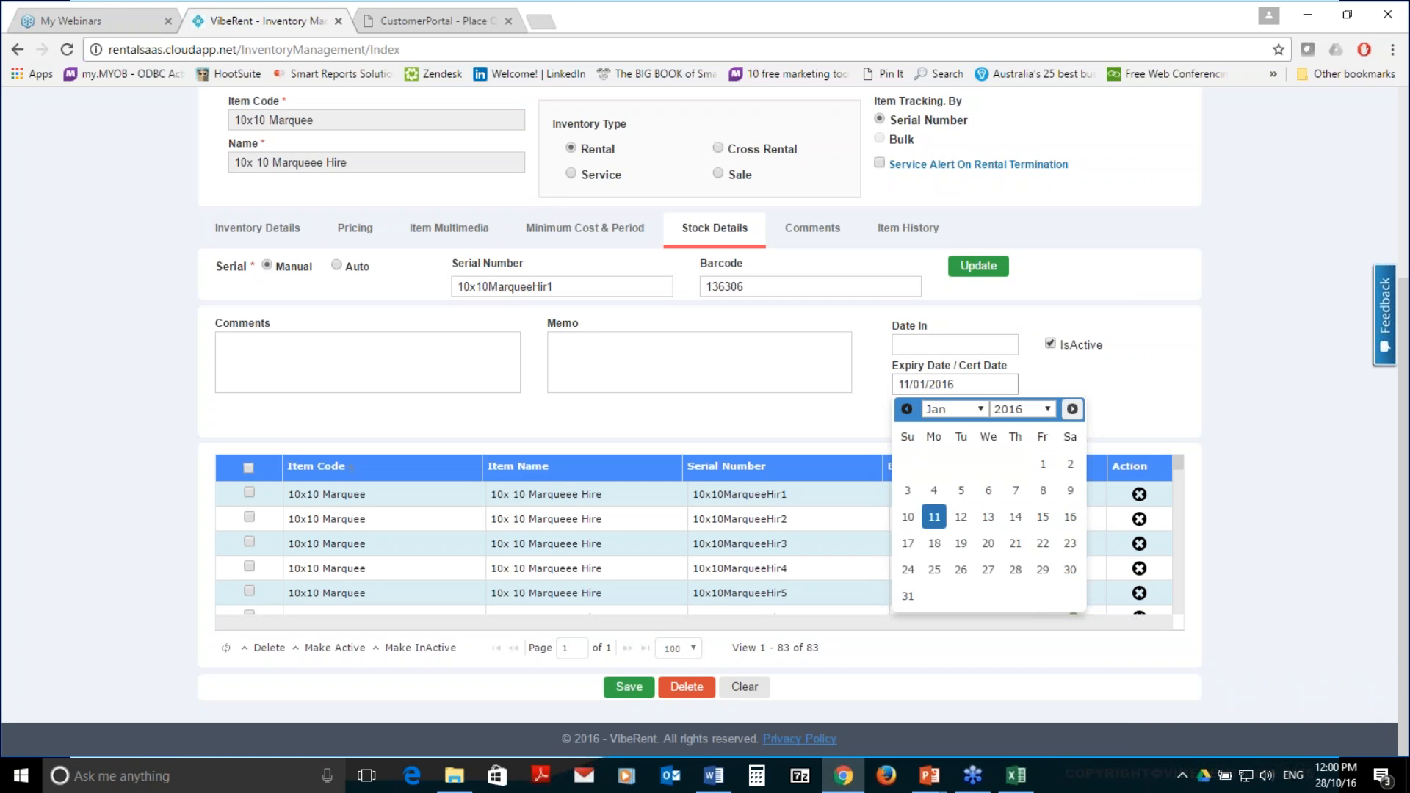
click(1072, 410)
click(1072, 410)
click(1072, 410)
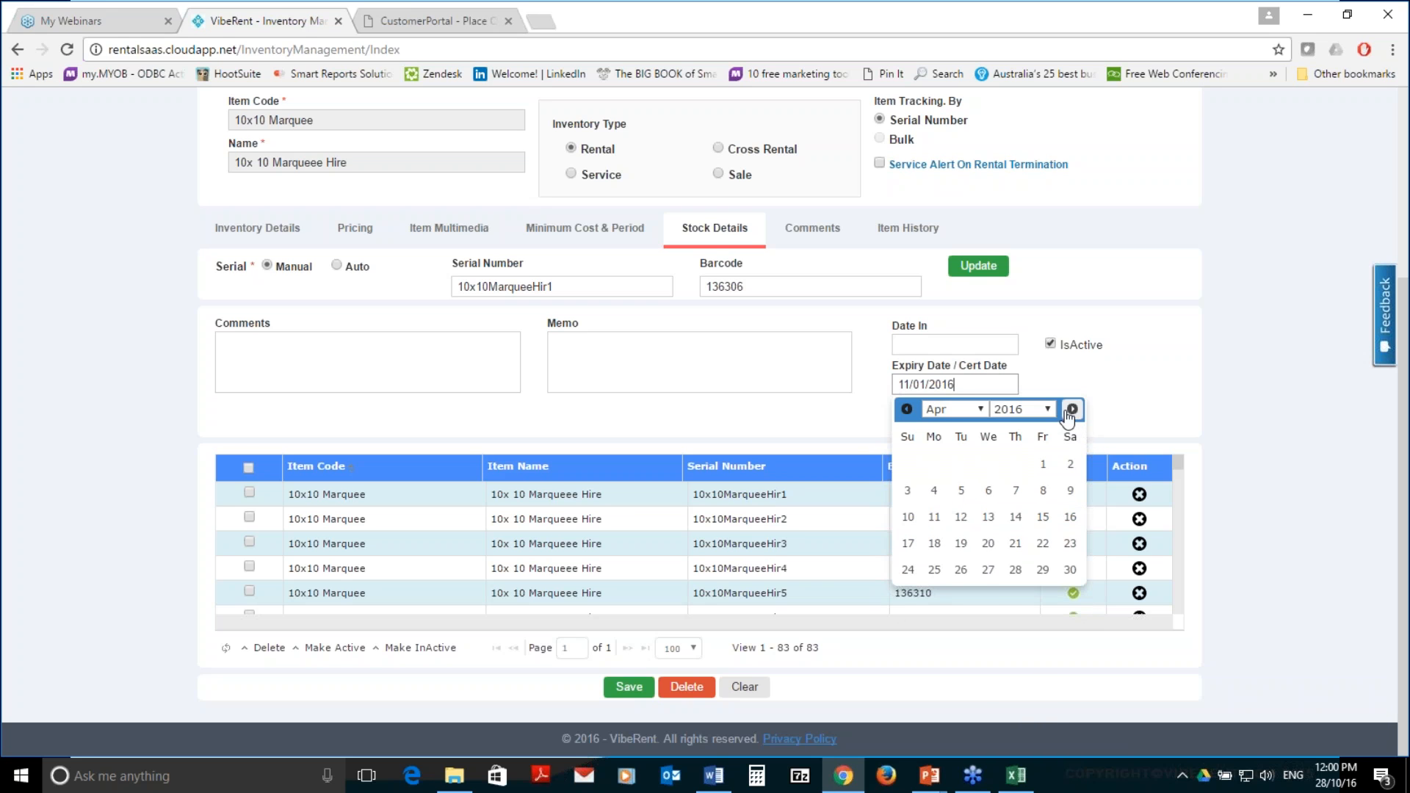
click(1051, 408)
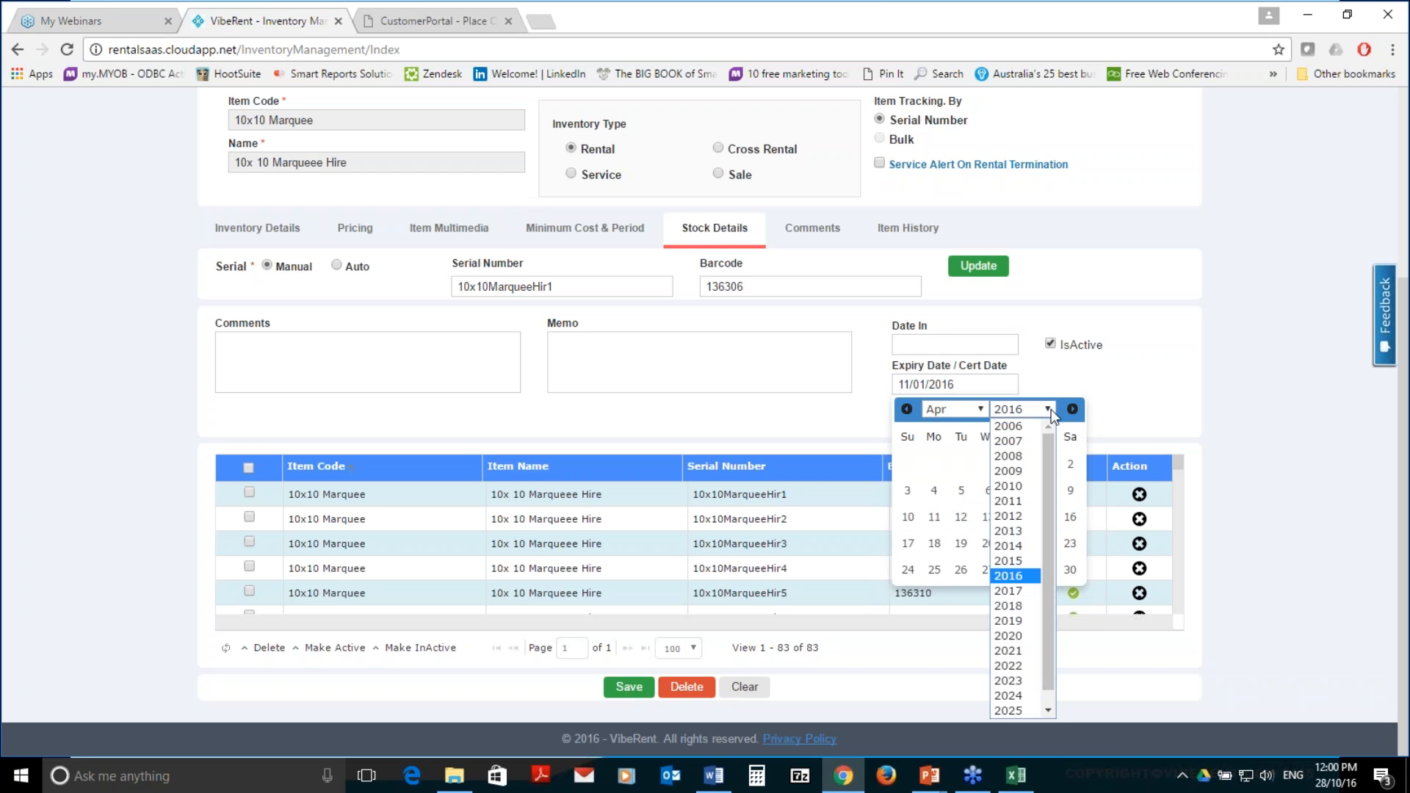
click(1016, 590)
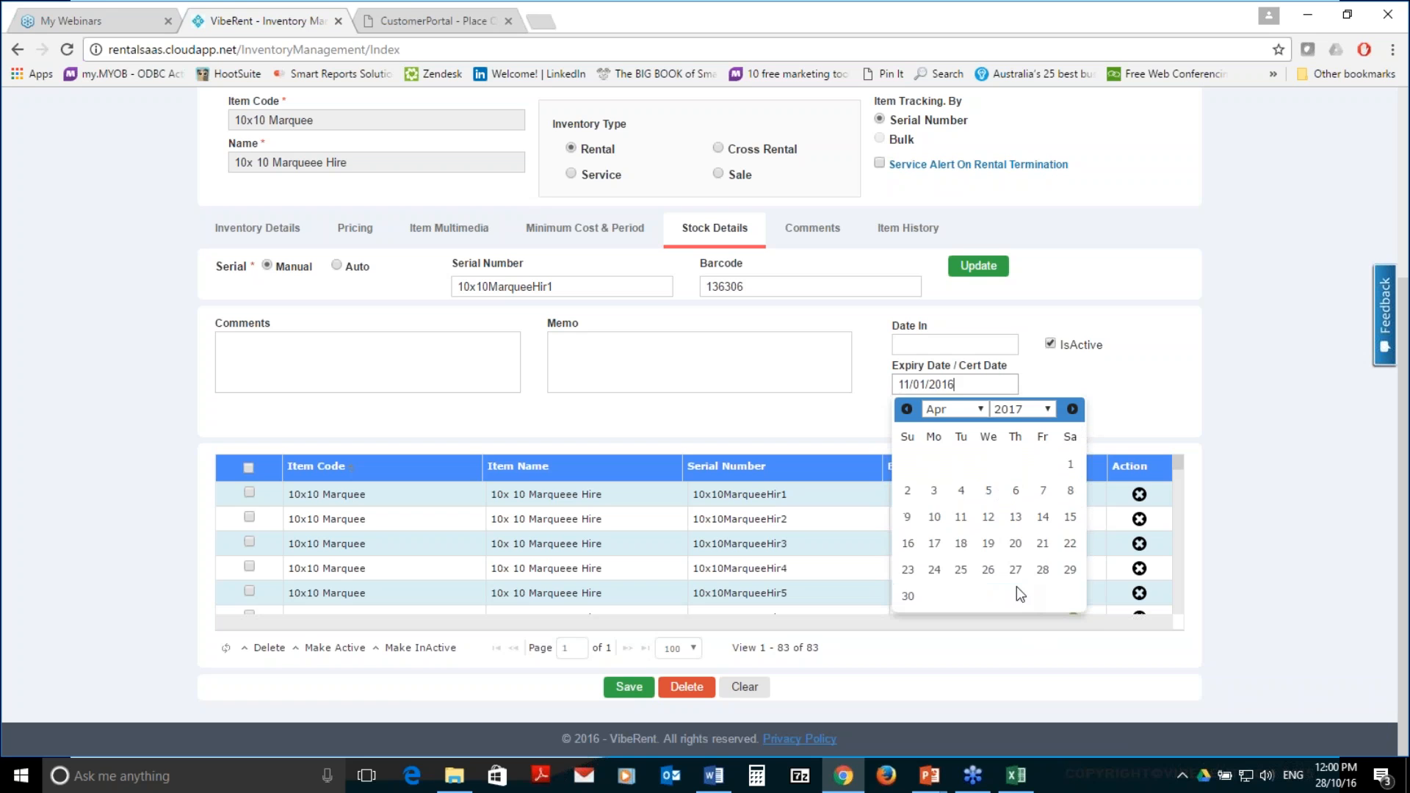
click(960, 543)
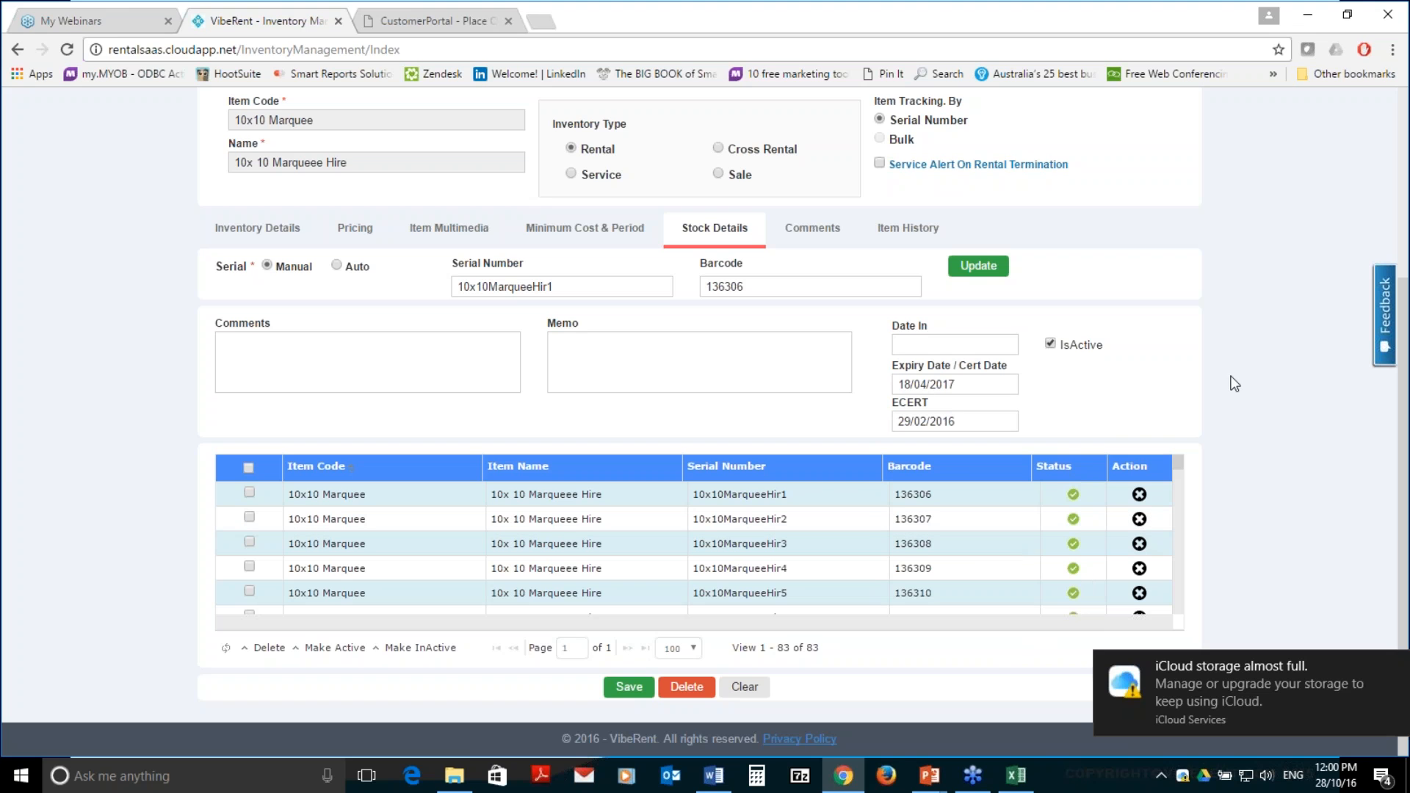
click(1394, 670)
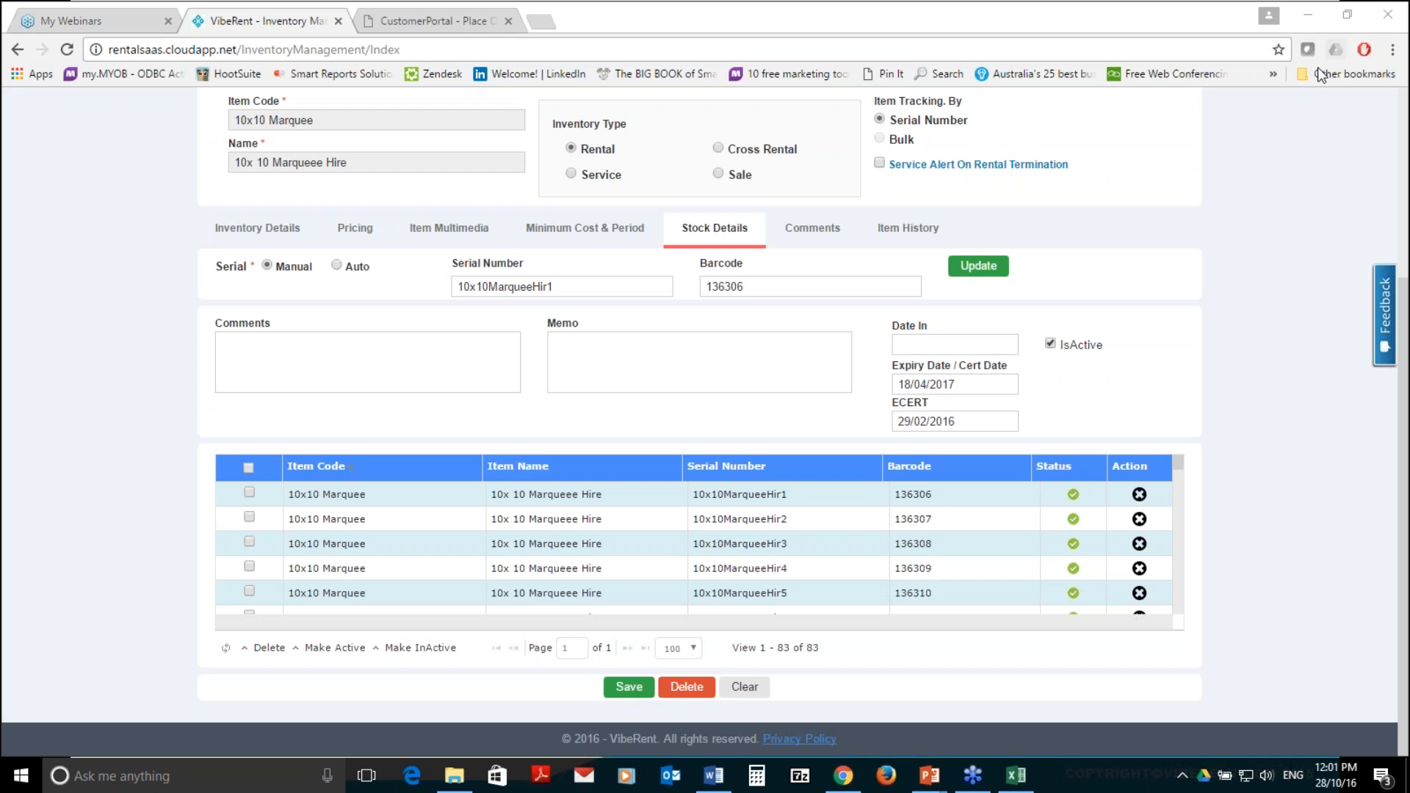
Open VibeRent's General Settings page from the configuration menu
click(1268, 113)
scroll(1267, 113, up, 4)
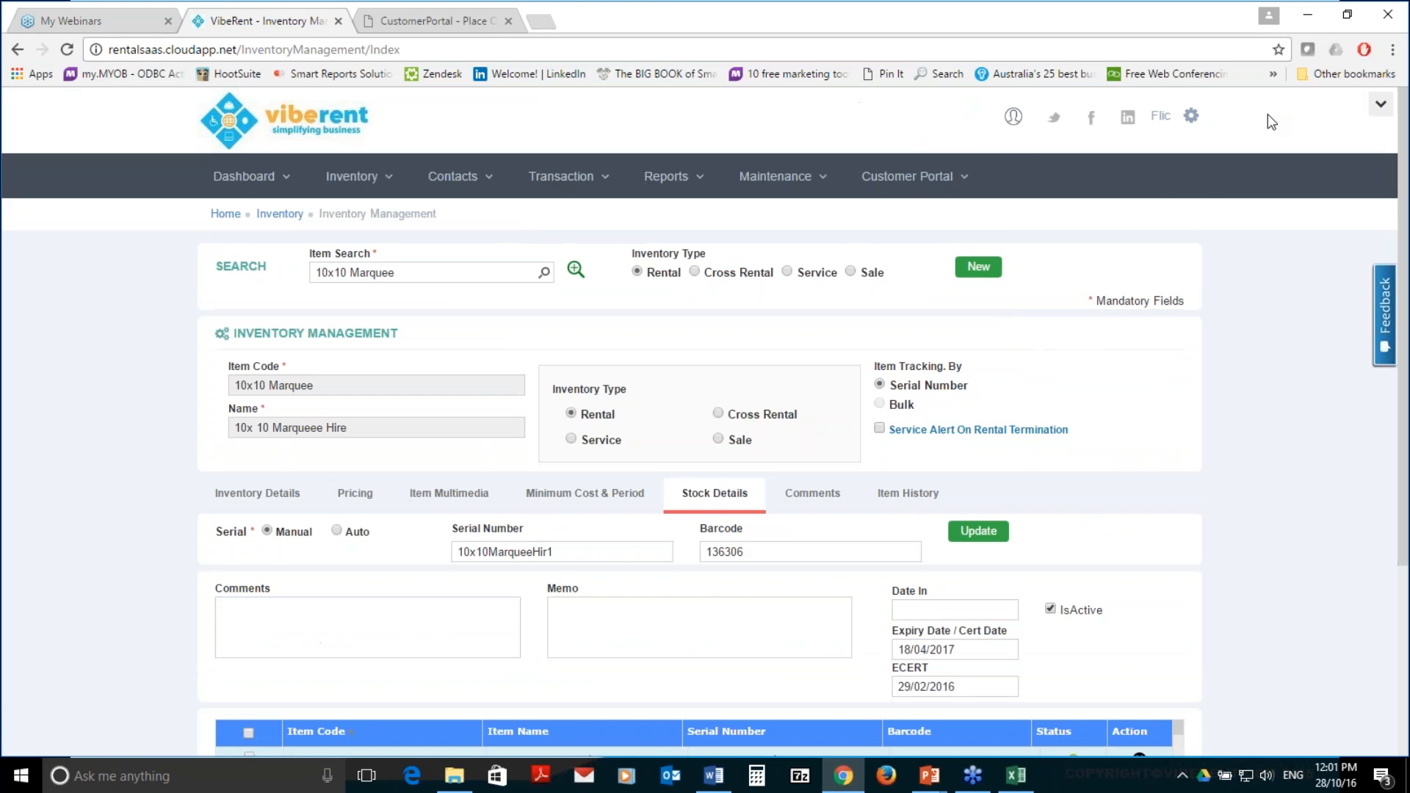
click(1190, 116)
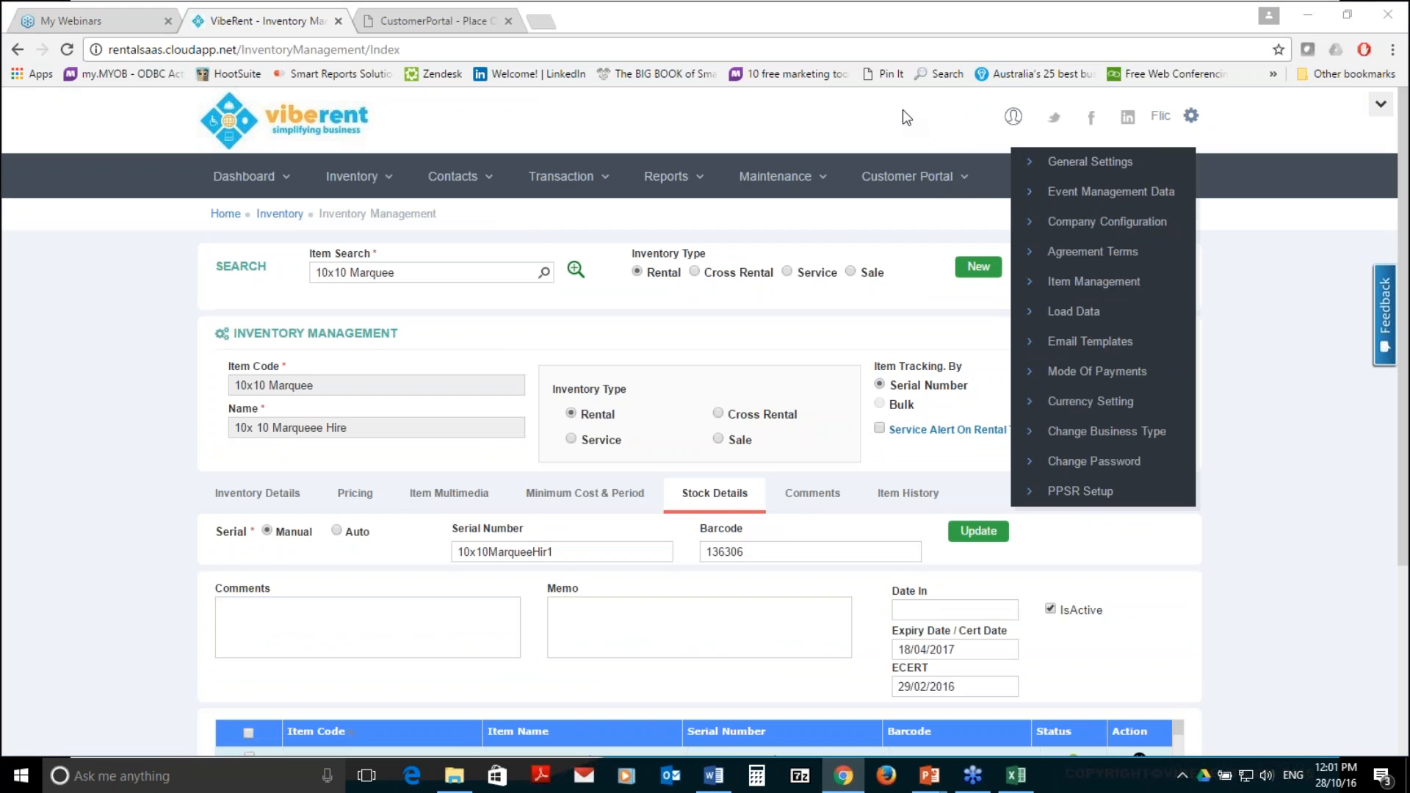
click(1080, 163)
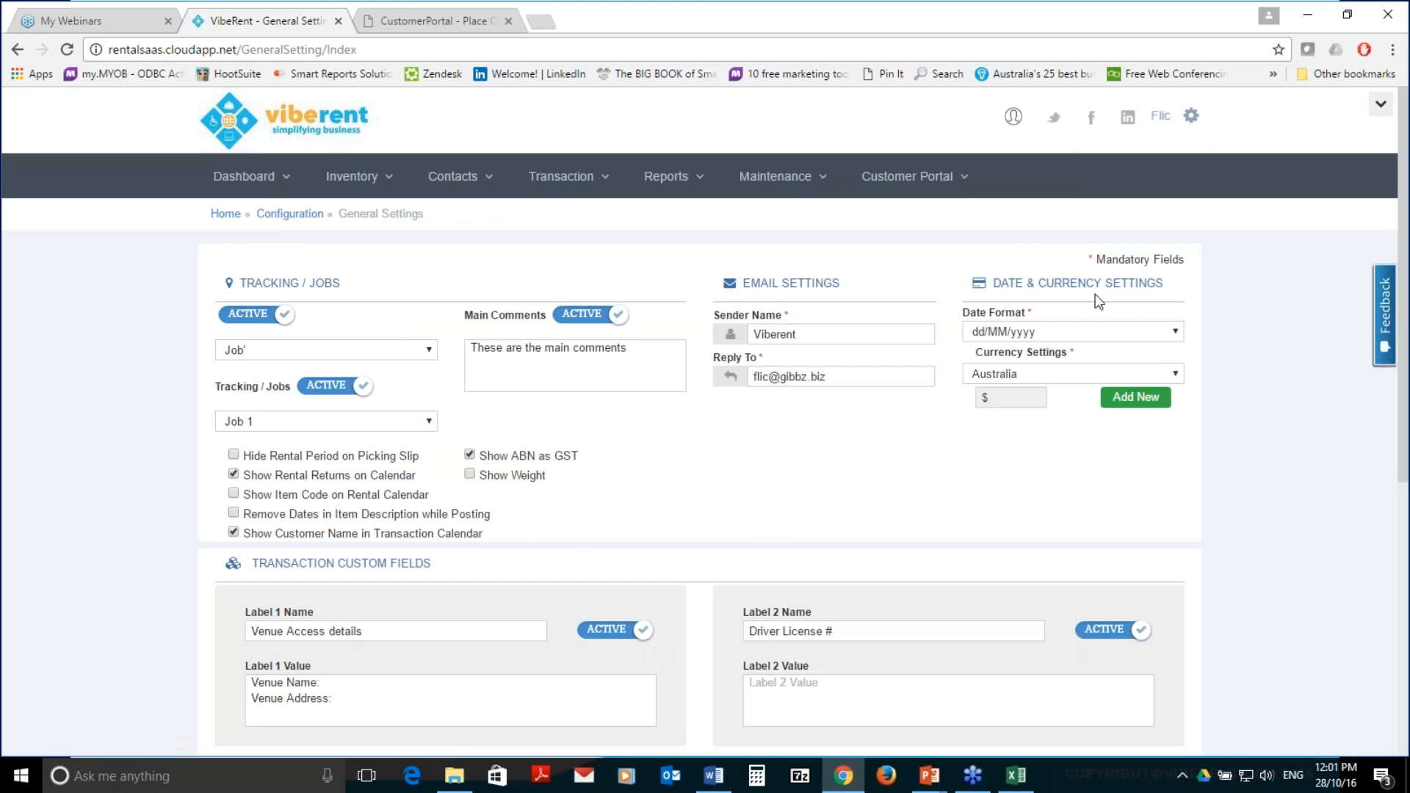
Change the currency country to Europe, showing the € symbol
click(1112, 375)
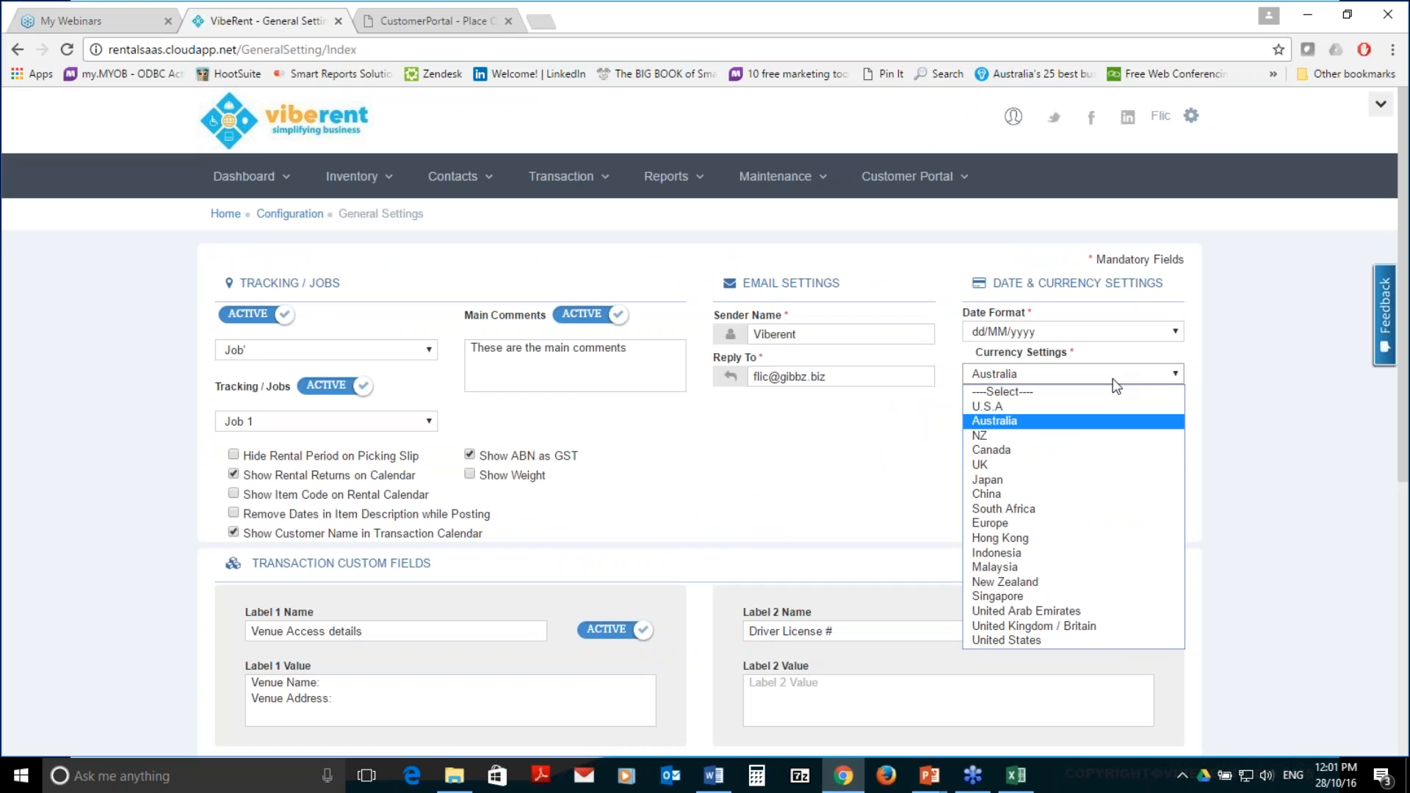
click(1095, 495)
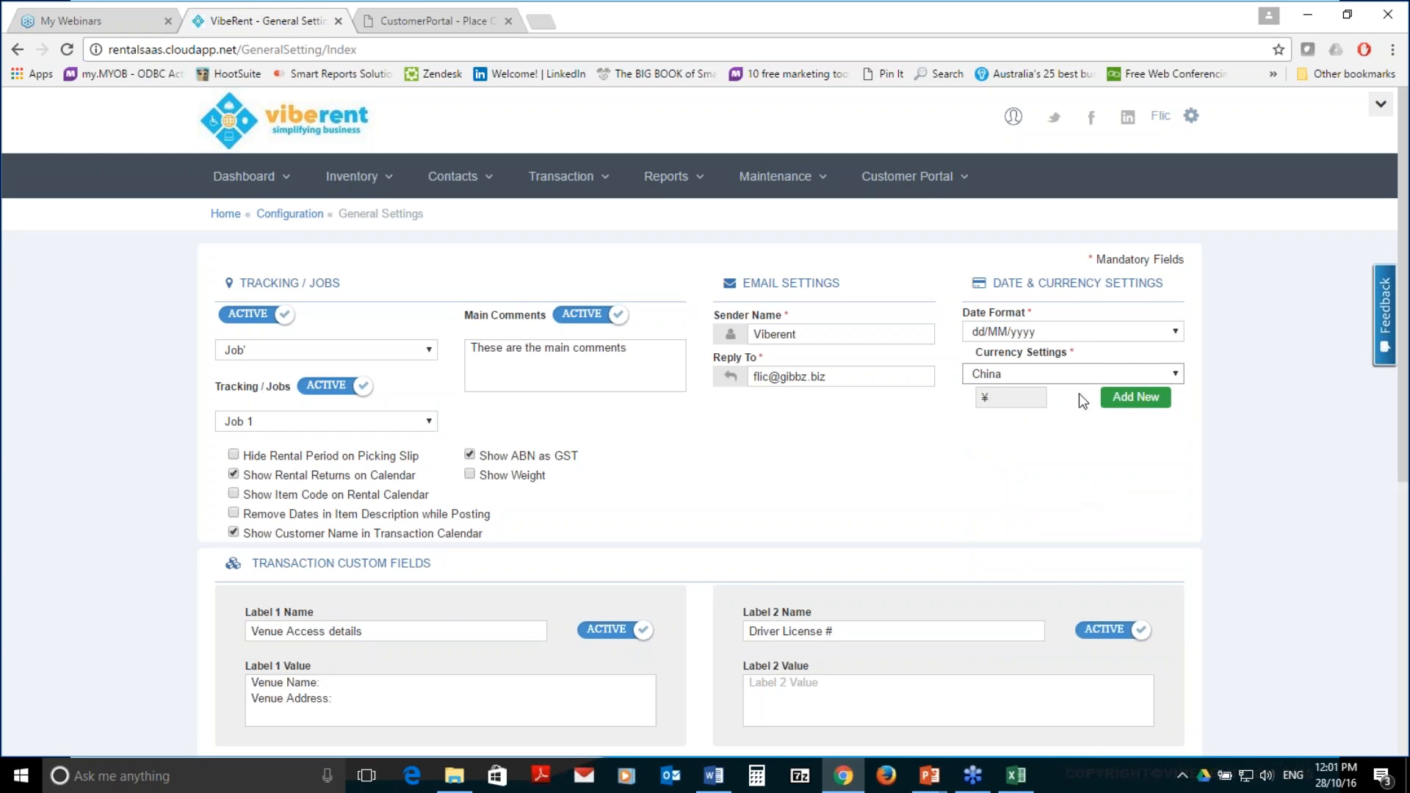
click(1083, 369)
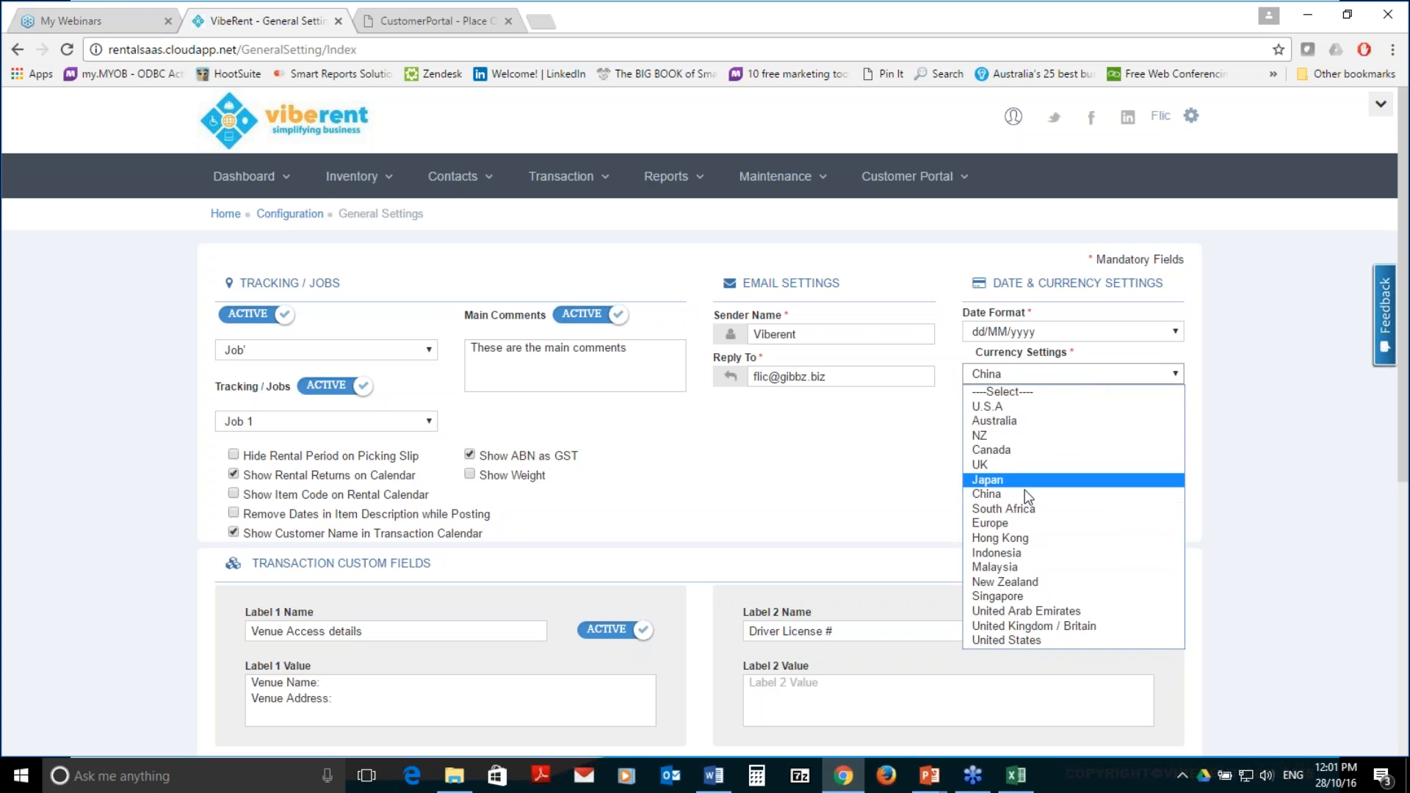
click(1017, 509)
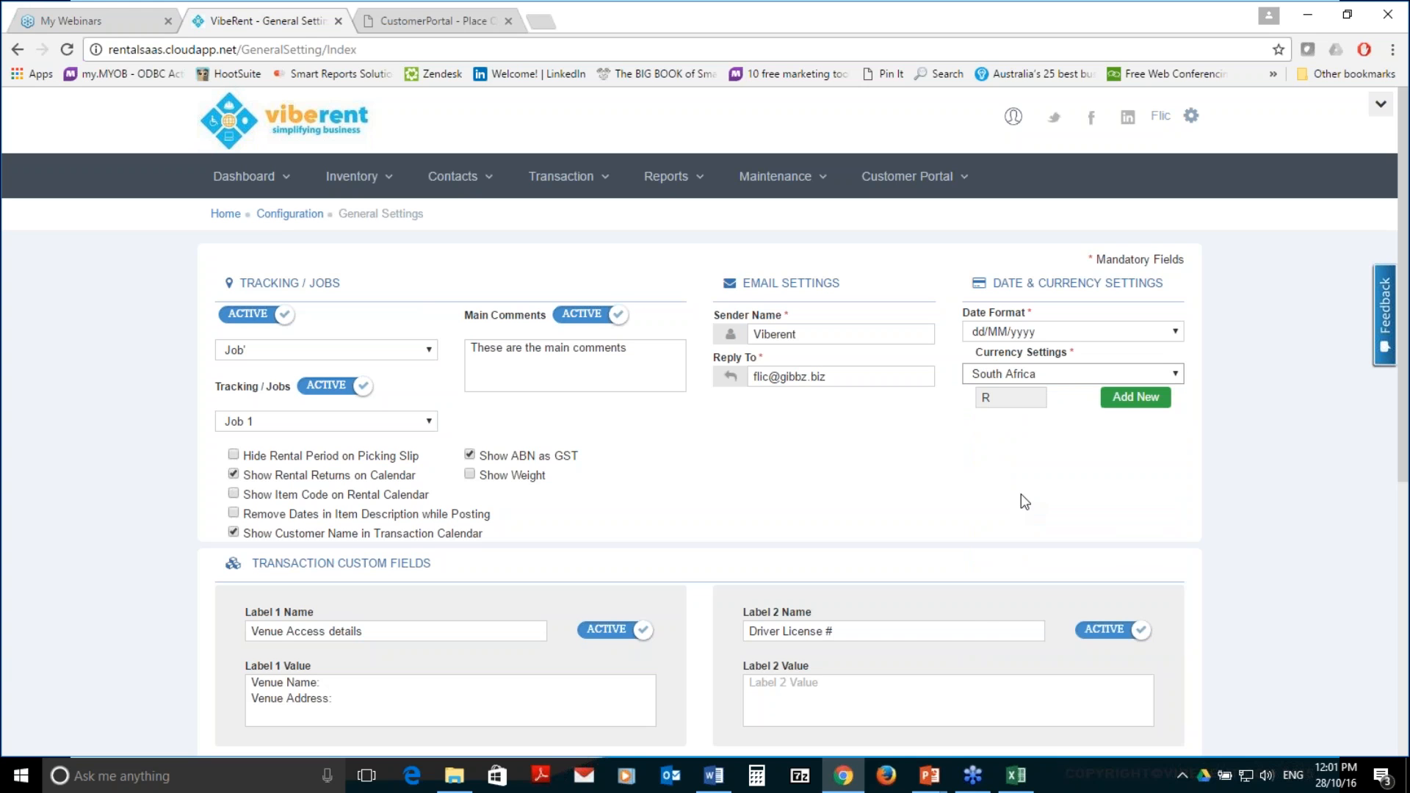
click(1047, 377)
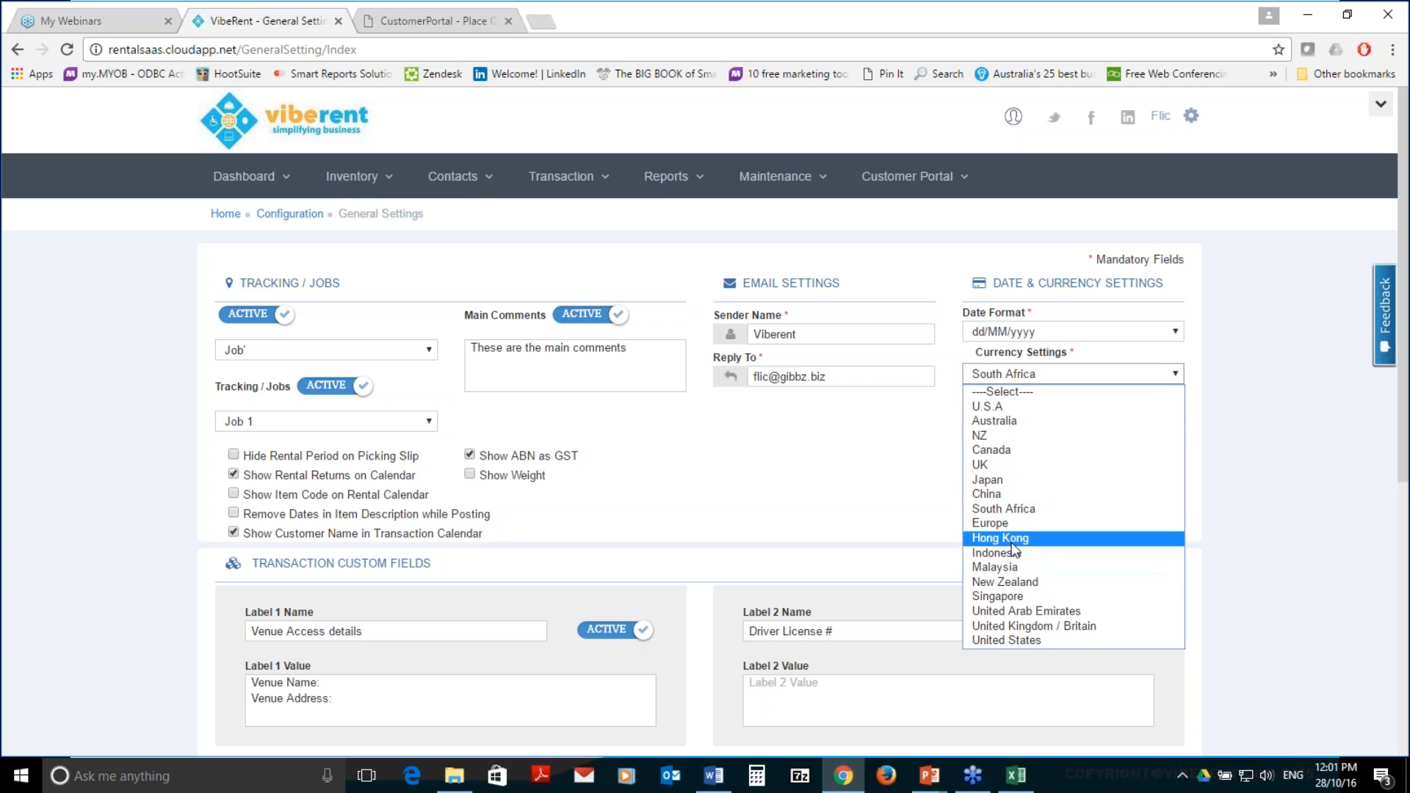
click(1010, 522)
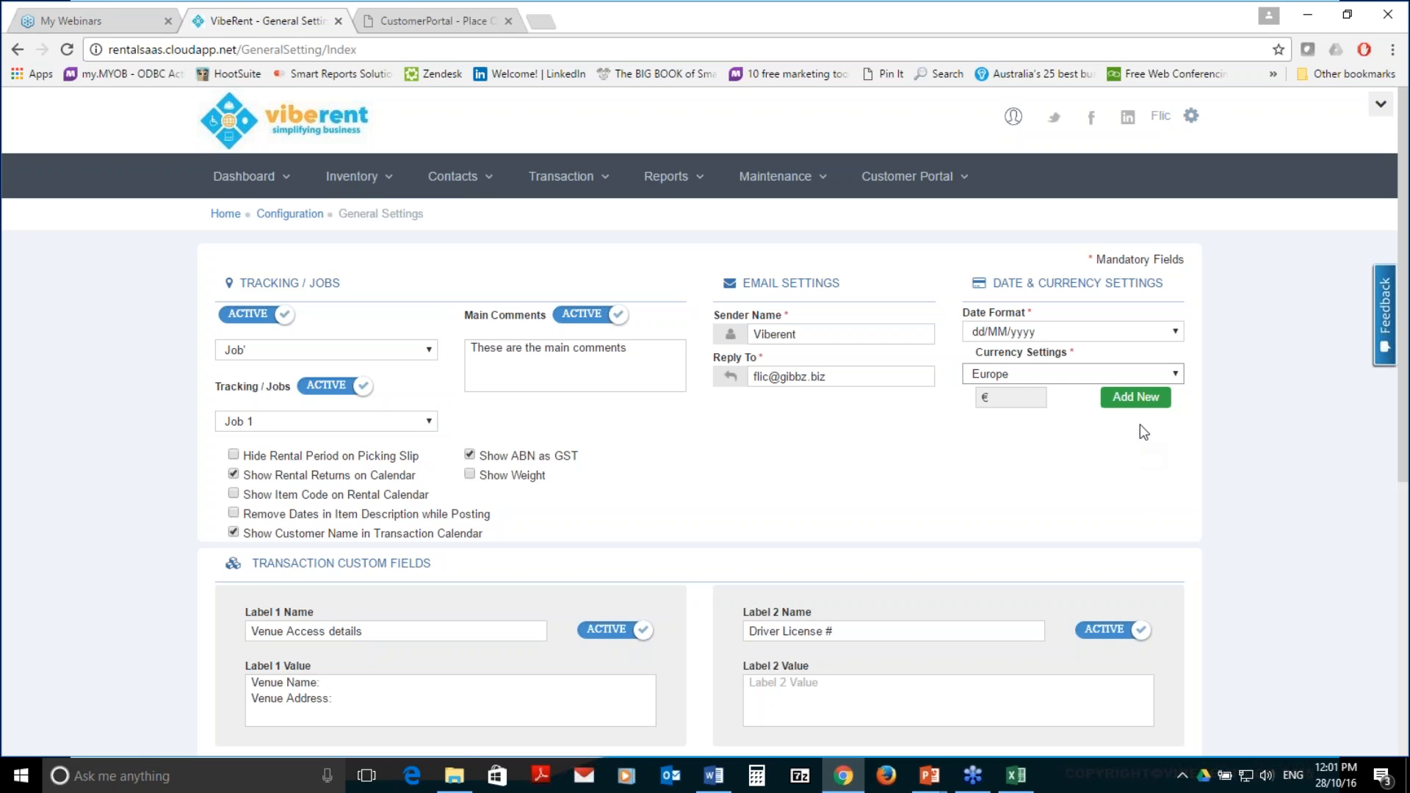
Open the Currency Settings list of 17 countries and symbols, including Europe with €
click(1138, 399)
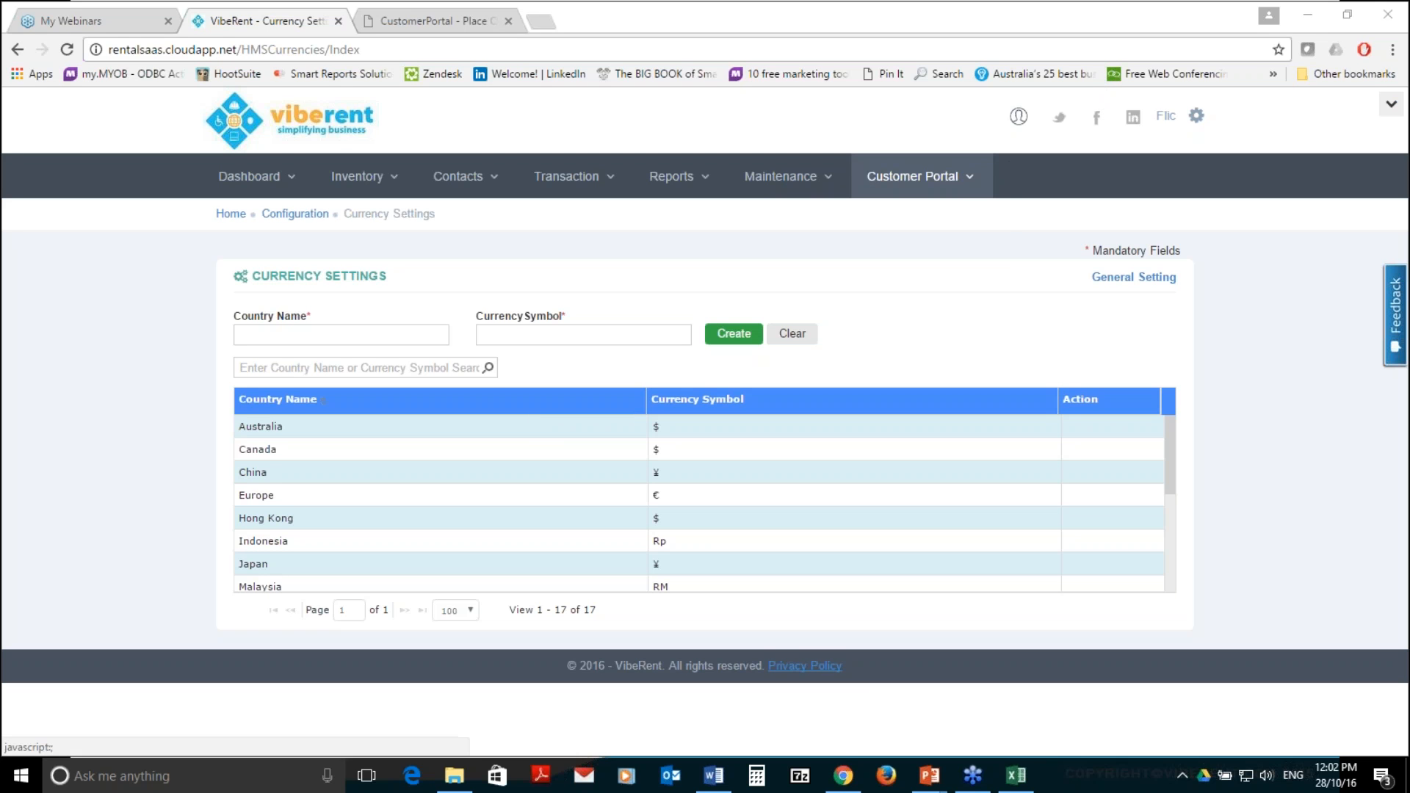
click(914, 176)
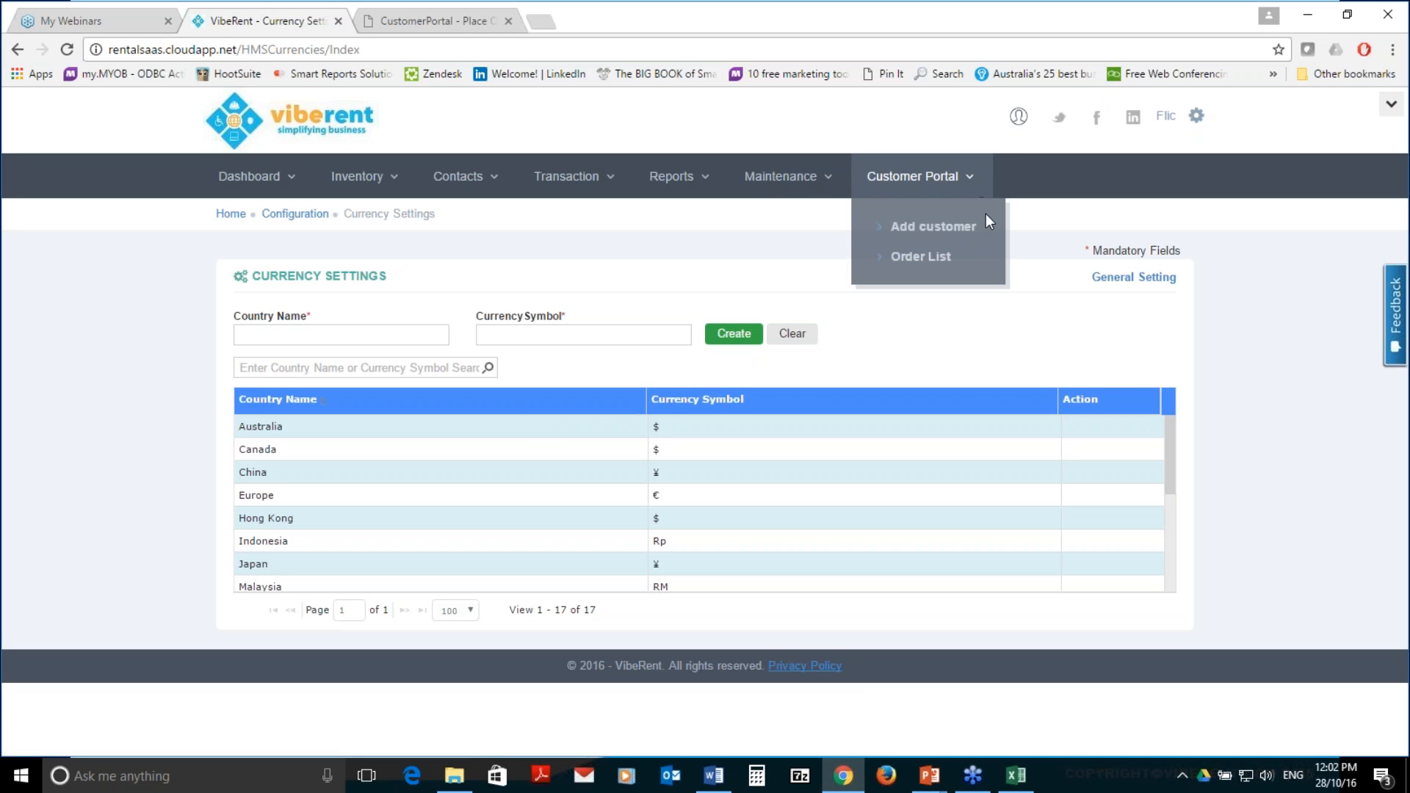
Open the customer portal's Add Customer form beside the customer address list
click(974, 227)
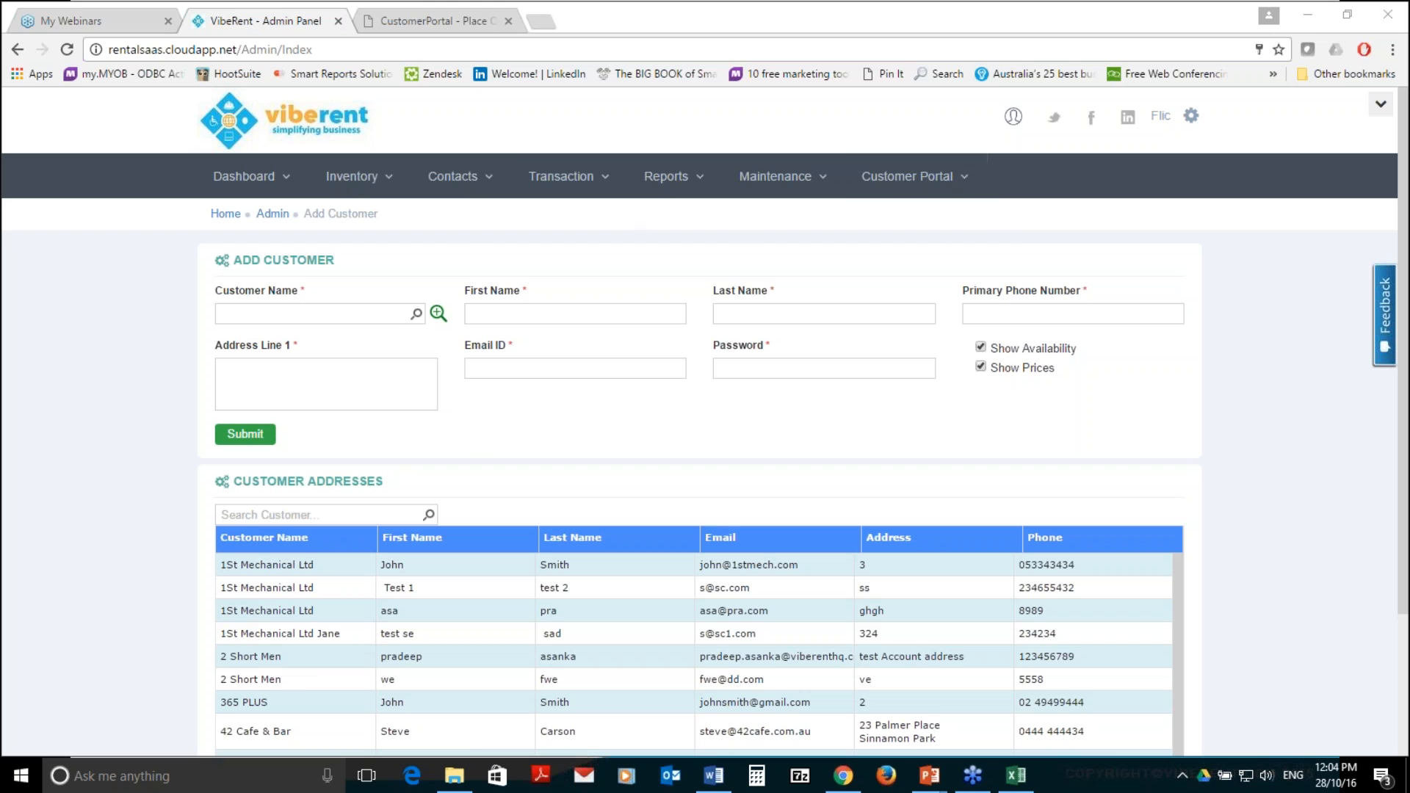
click(561, 176)
Start a new rental transaction with a 10x10 Marquee Hire item line
click(580, 255)
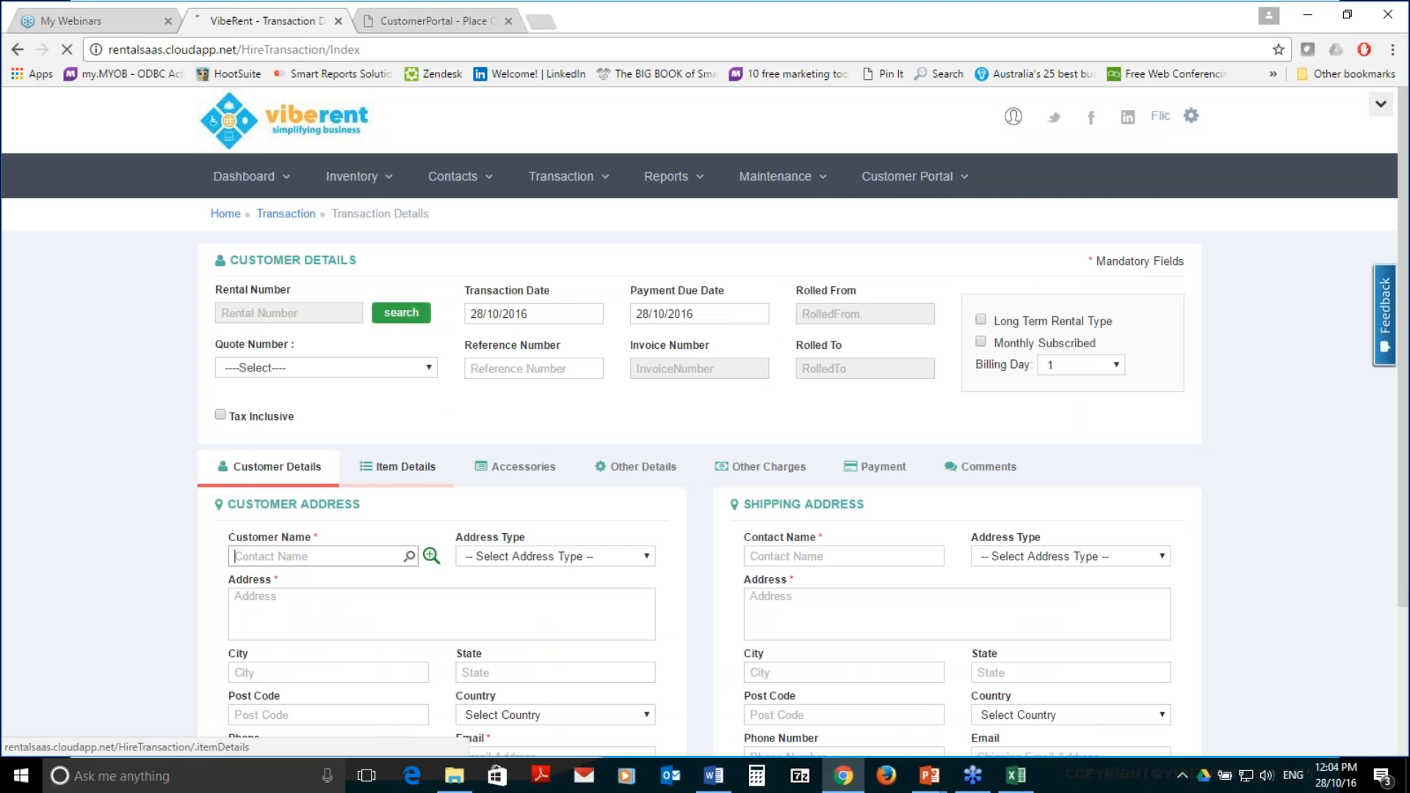
click(408, 468)
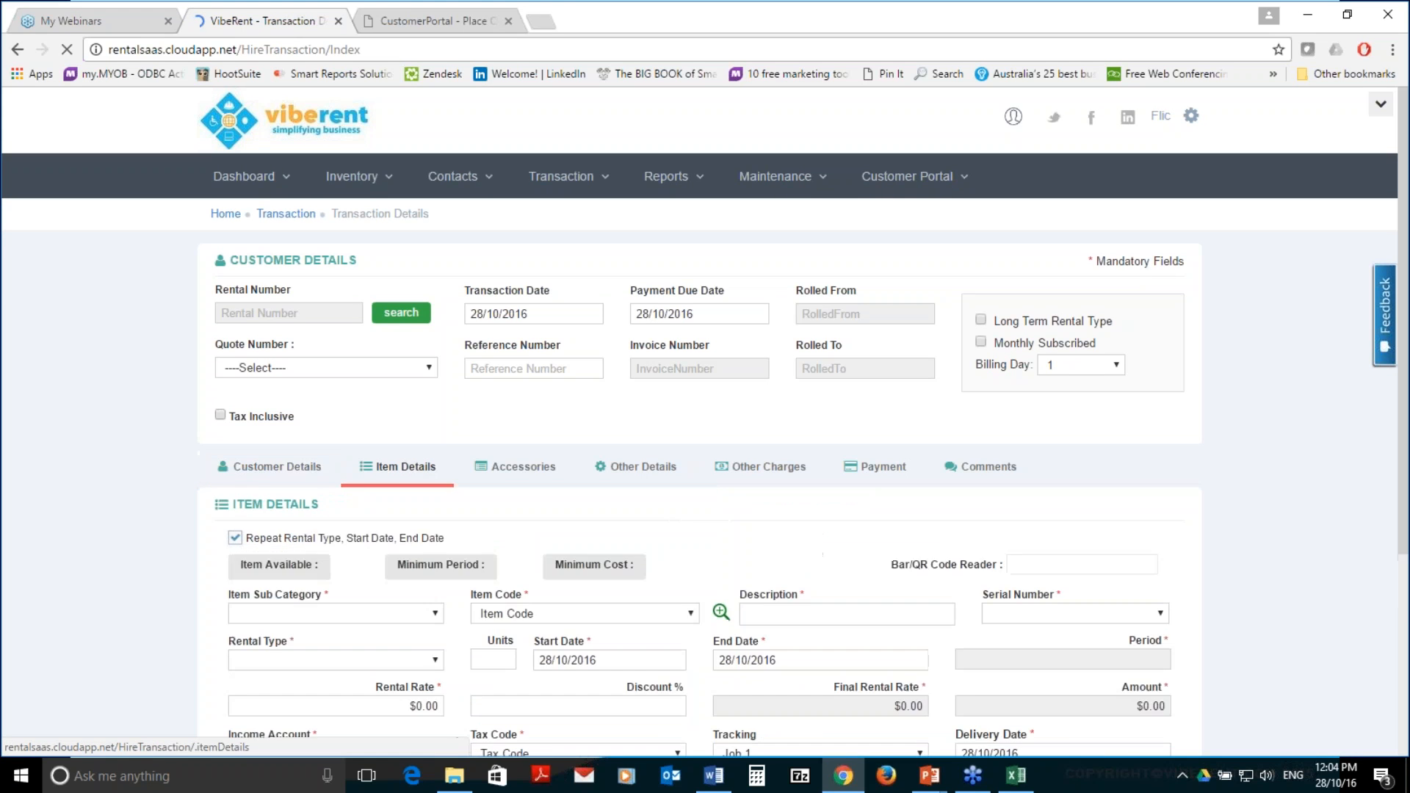
click(689, 615)
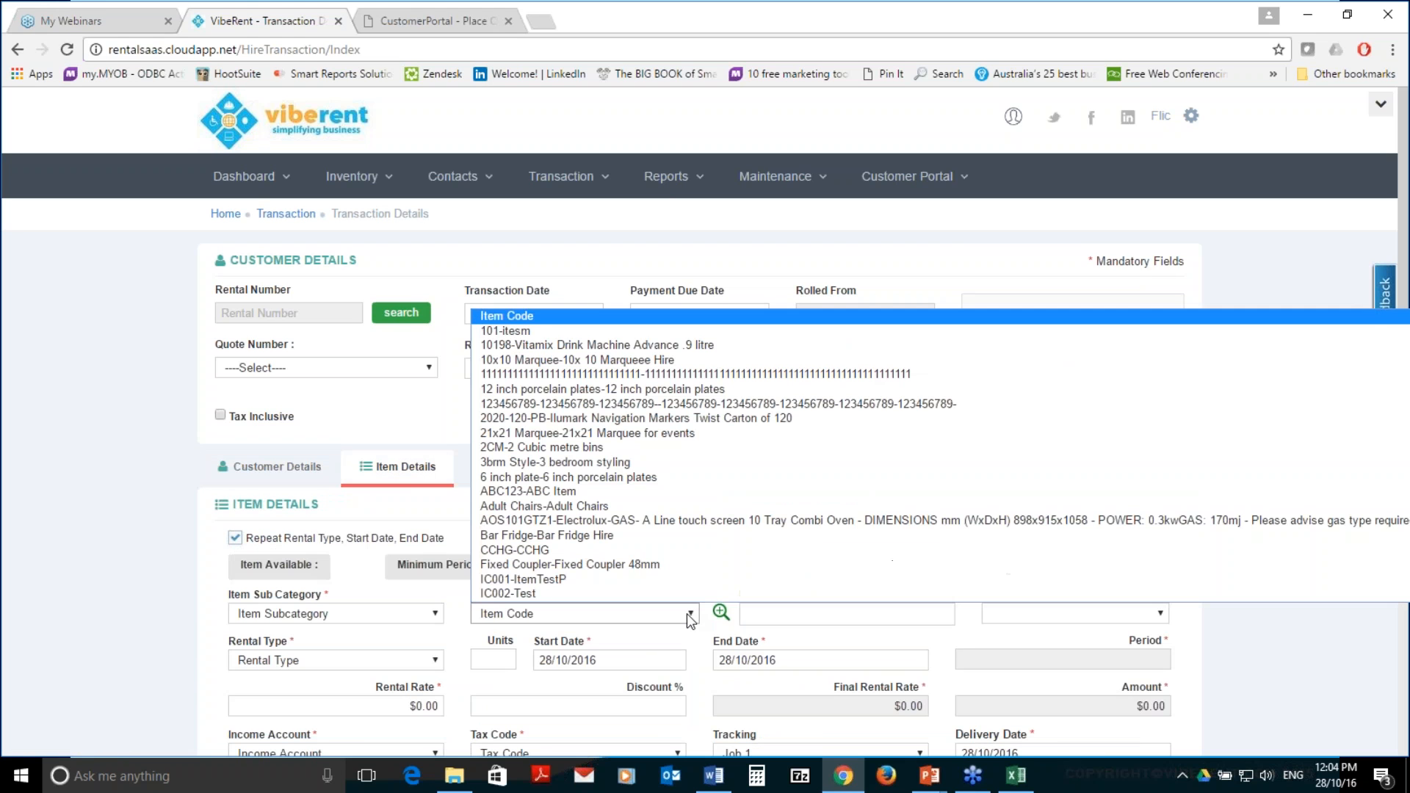
click(636, 361)
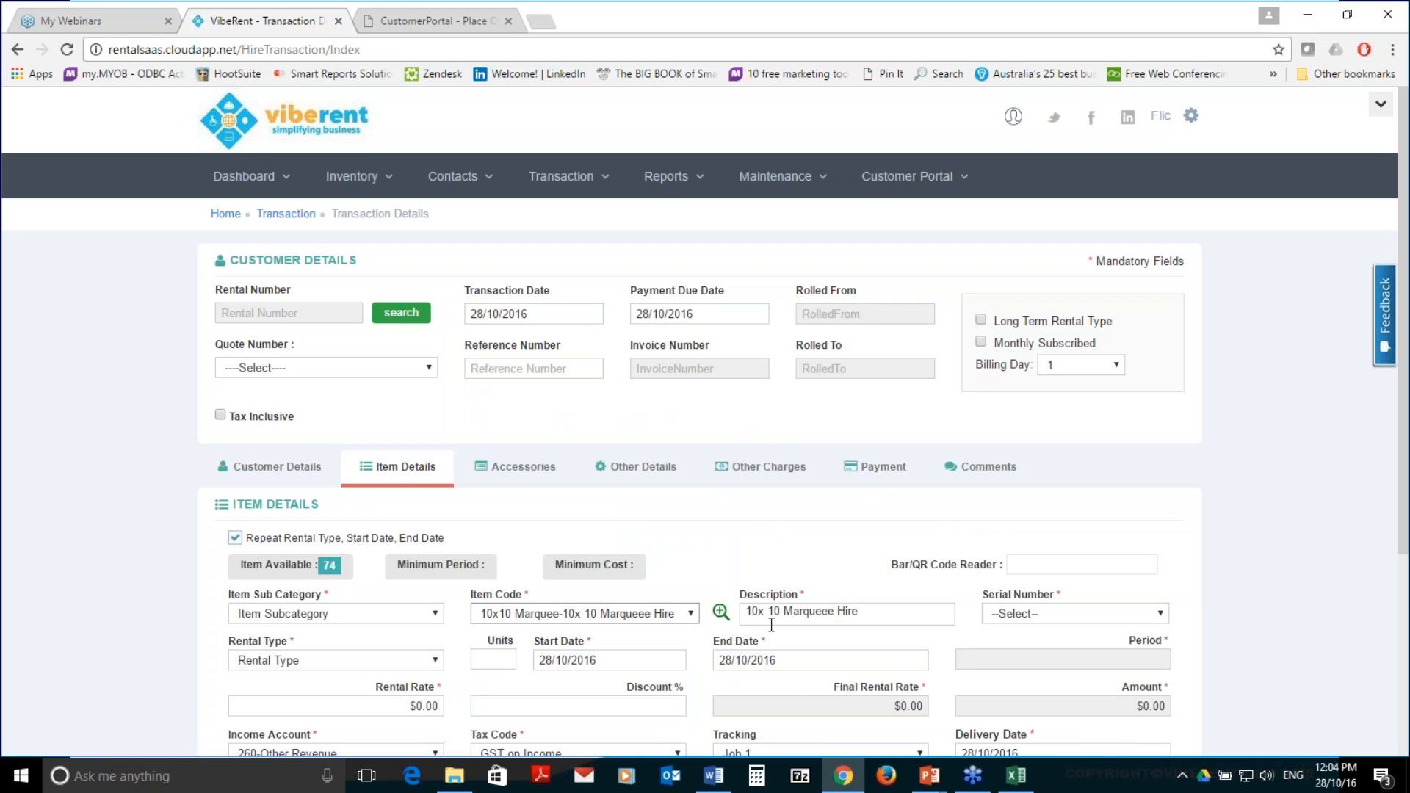
Set the marquee line to run from 16/11/2016 to 30/11/2016
click(627, 664)
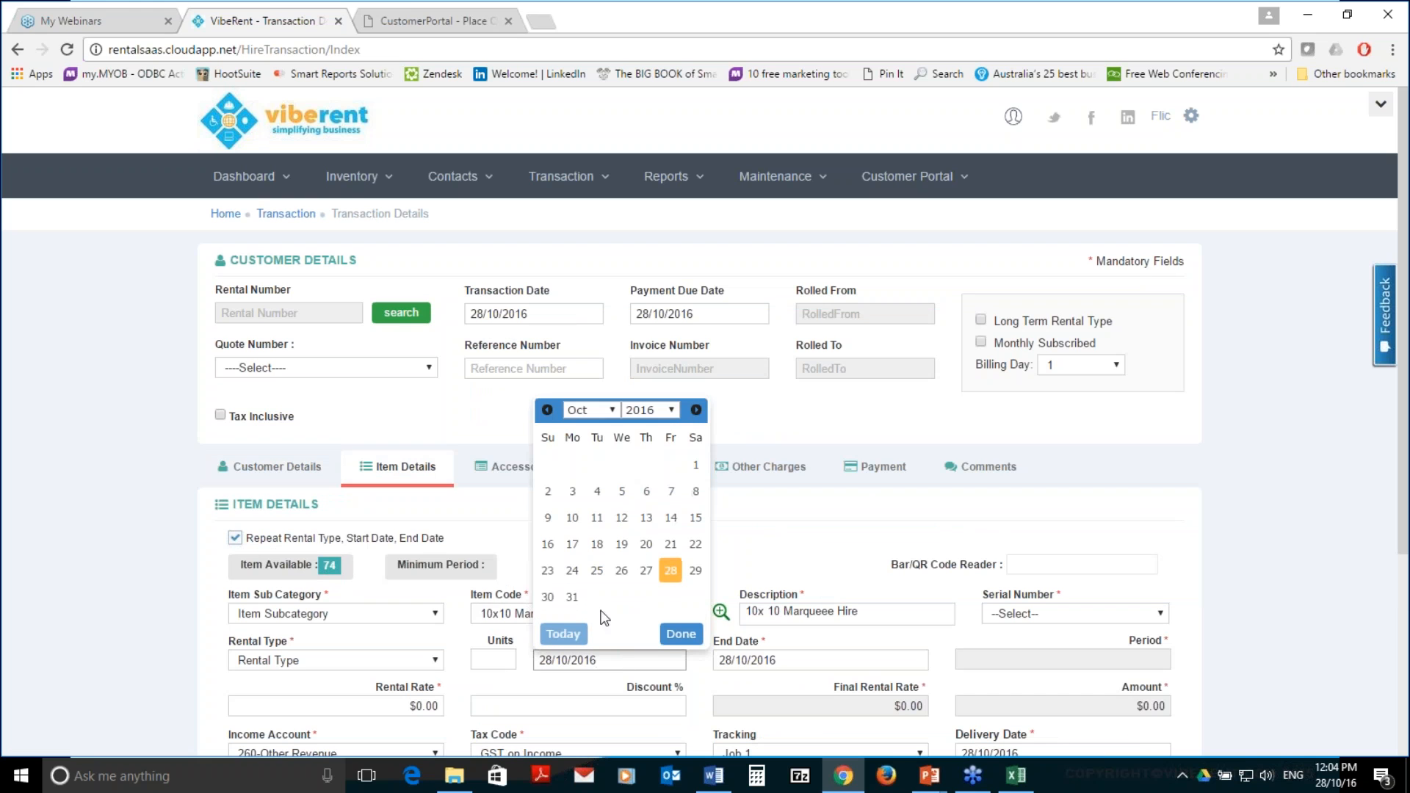
click(696, 409)
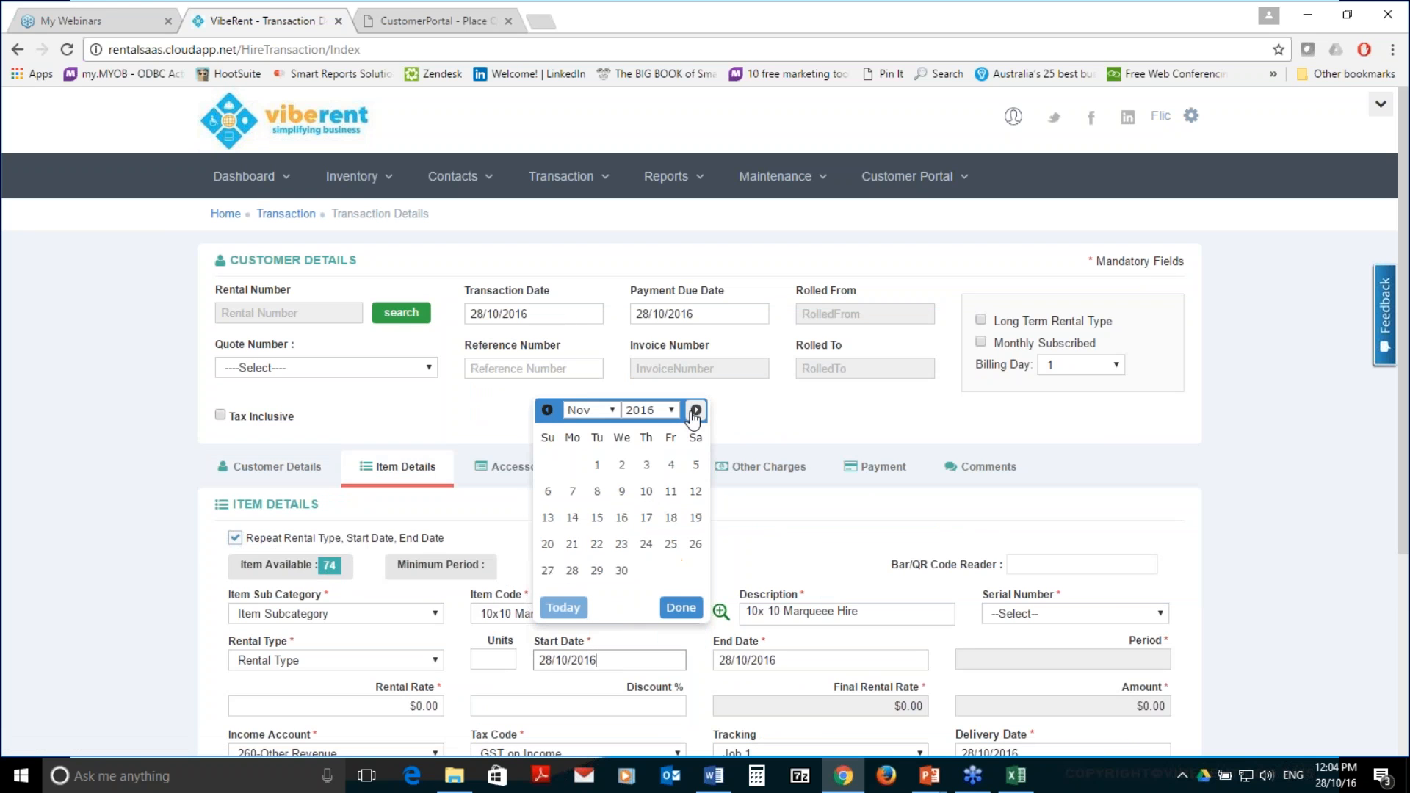
click(622, 518)
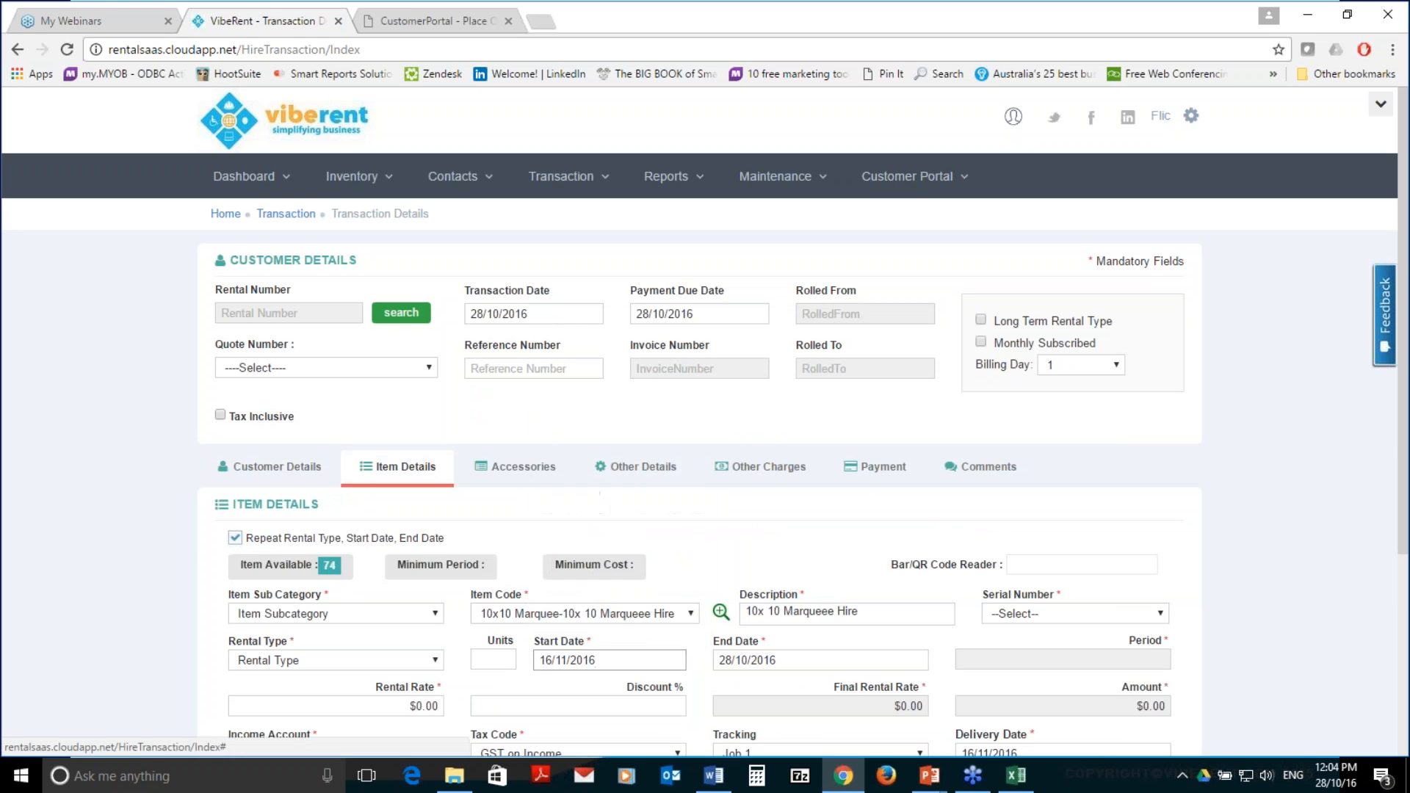
click(794, 660)
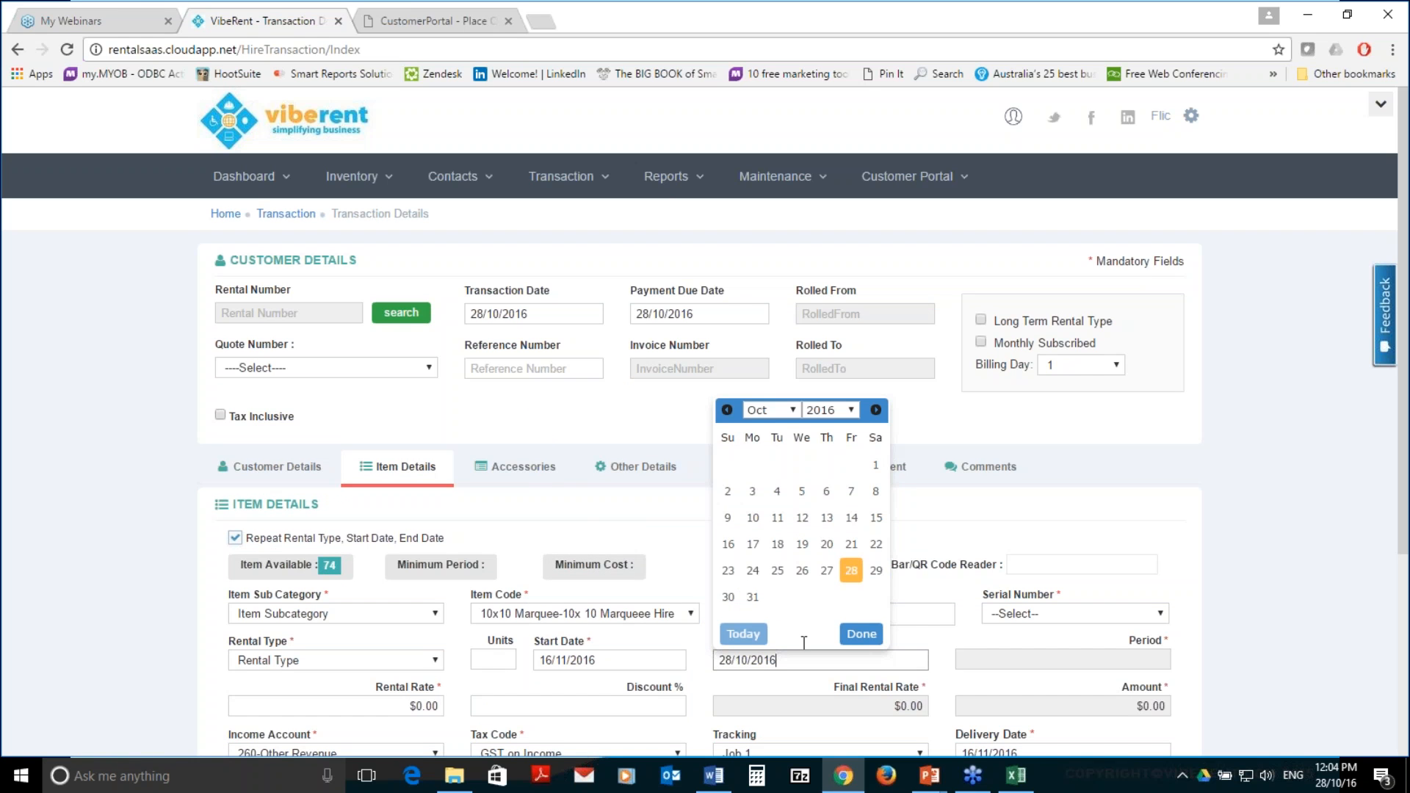
click(876, 411)
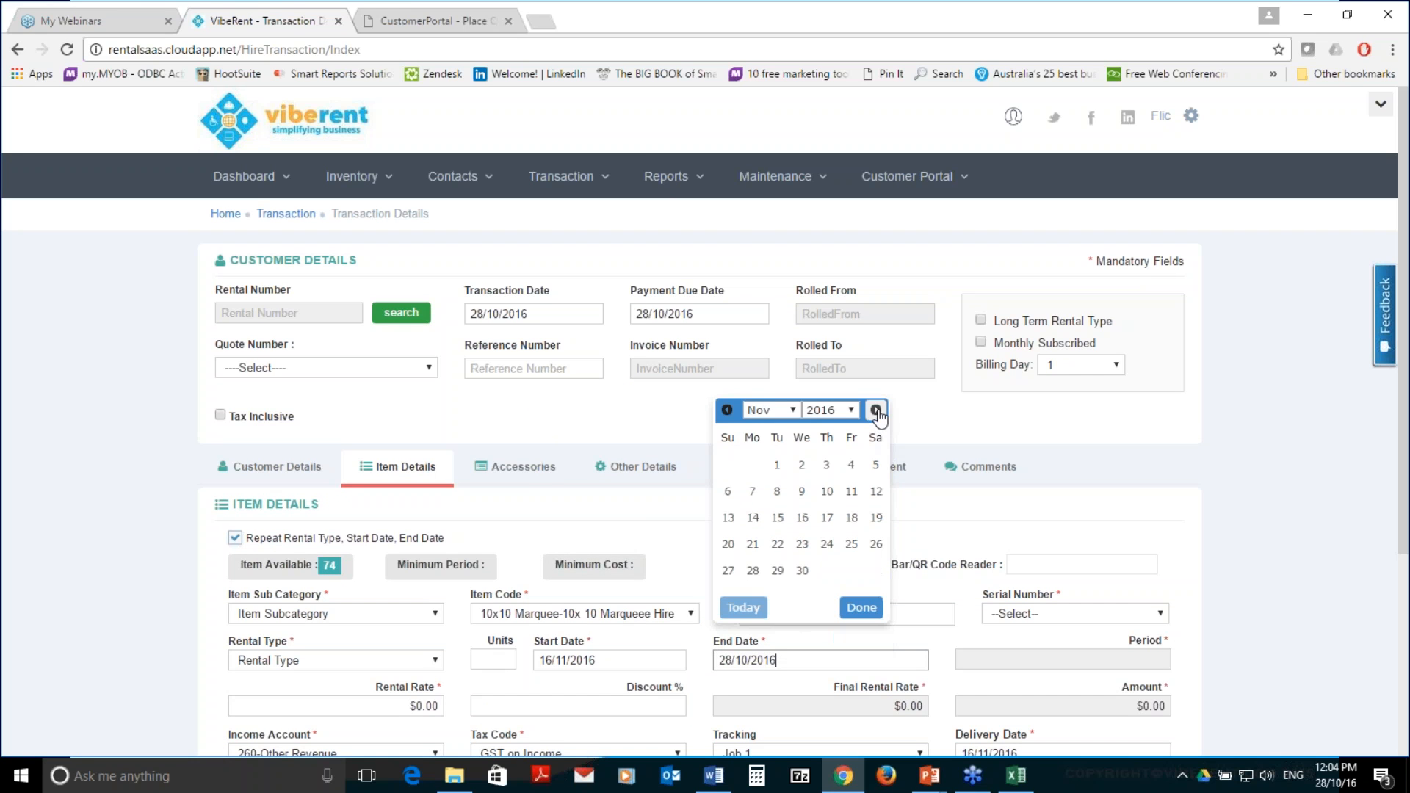
click(803, 570)
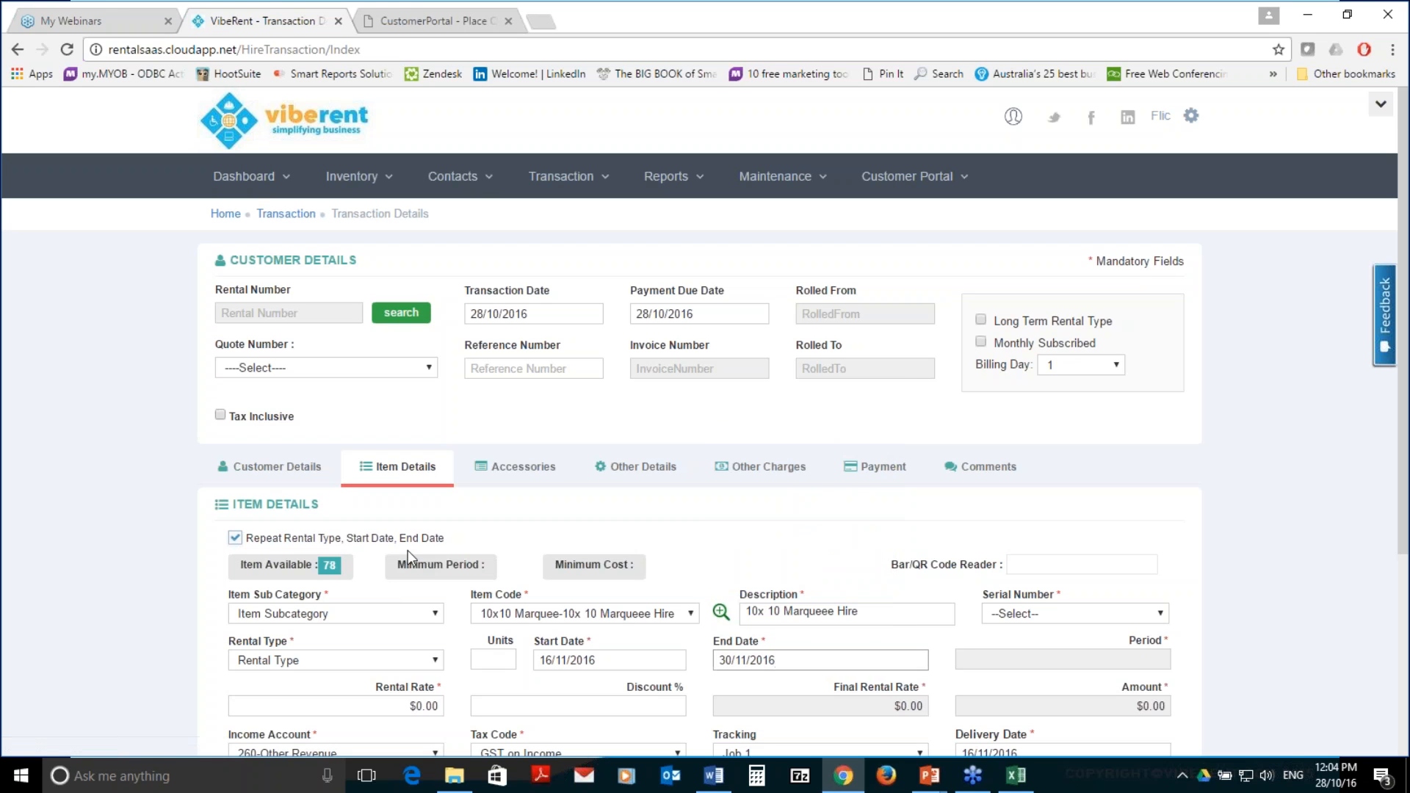